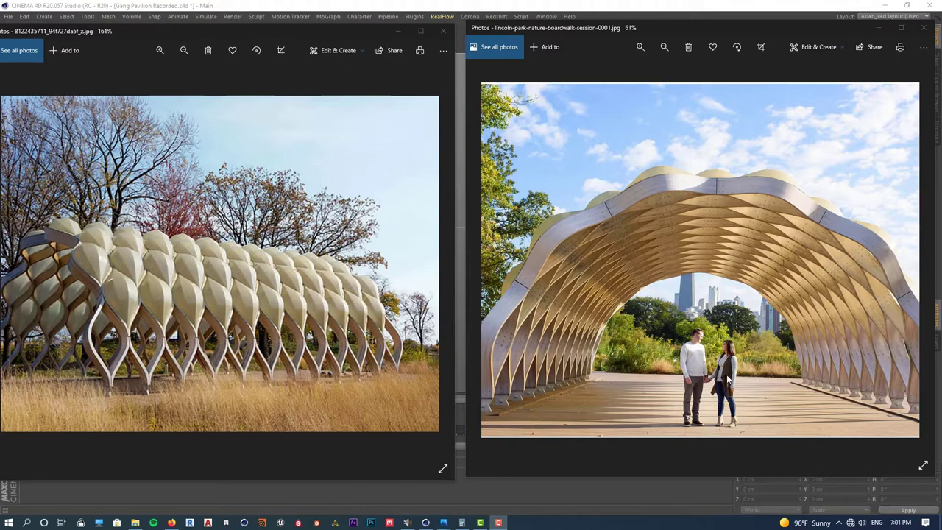
# Switch from the reference photos to Cinema 4D and add a Formula spline to the empty scene.
pyautogui.click(427, 523)
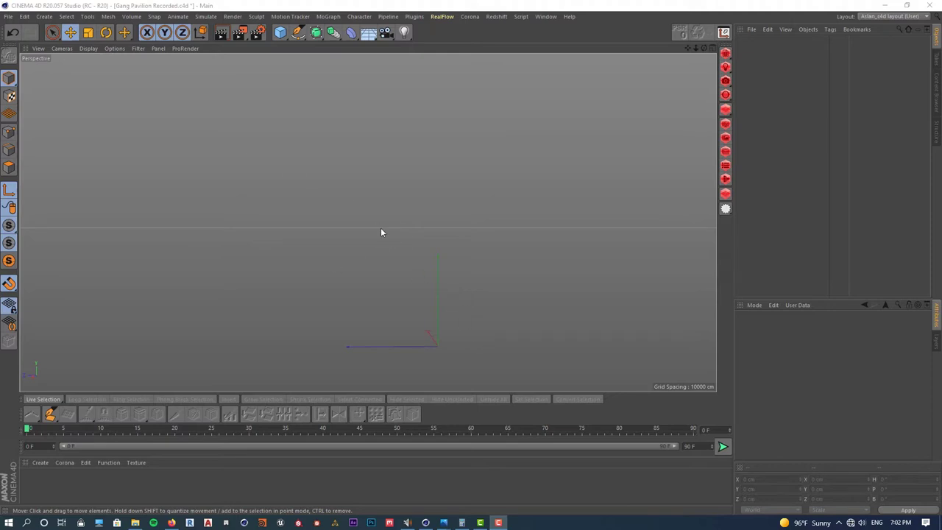
pyautogui.click(297, 33)
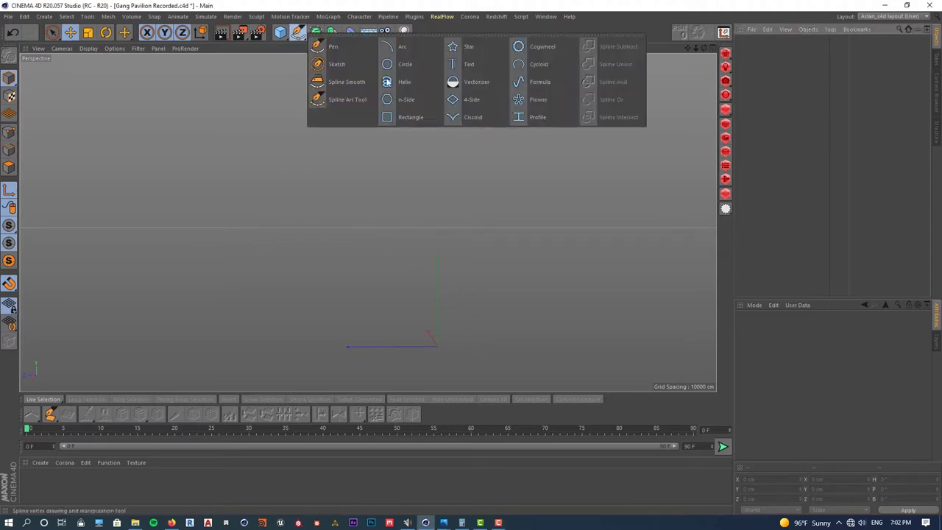
pyautogui.click(533, 87)
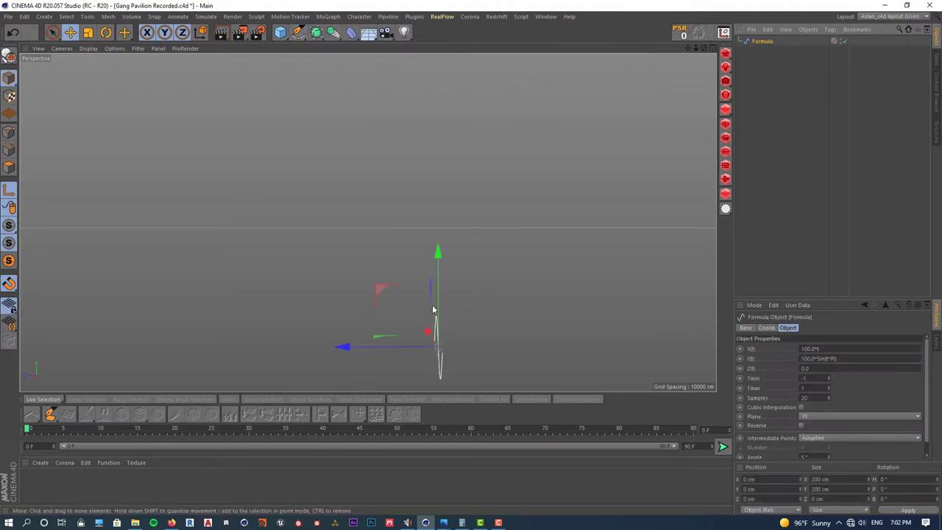
pyautogui.scroll(-3, 494, 225)
pyautogui.keyDown('alt'); pyautogui.moveTo(366, 221); pyautogui.dragTo(482, 279); pyautogui.keyUp('alt')
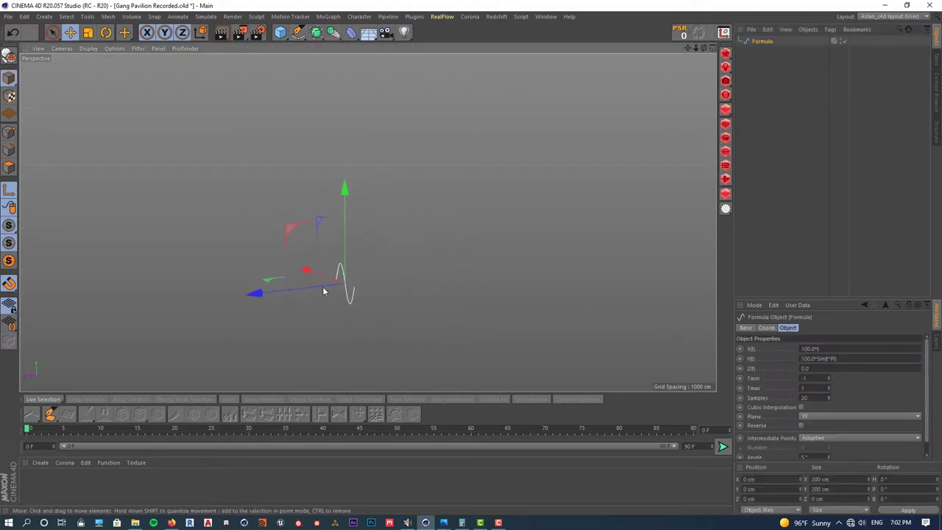
pyautogui.keyDown('alt'); pyautogui.moveTo(352, 293); pyautogui.dragTo(369, 291); pyautogui.keyUp('alt')
pyautogui.keyDown('alt'); pyautogui.moveTo(369, 291); pyautogui.dragTo(401, 293, button='right'); pyautogui.keyUp('alt')
# Set the Formula spline's plane to XZ so the wave lies flat on the ground.
pyautogui.click(821, 416)
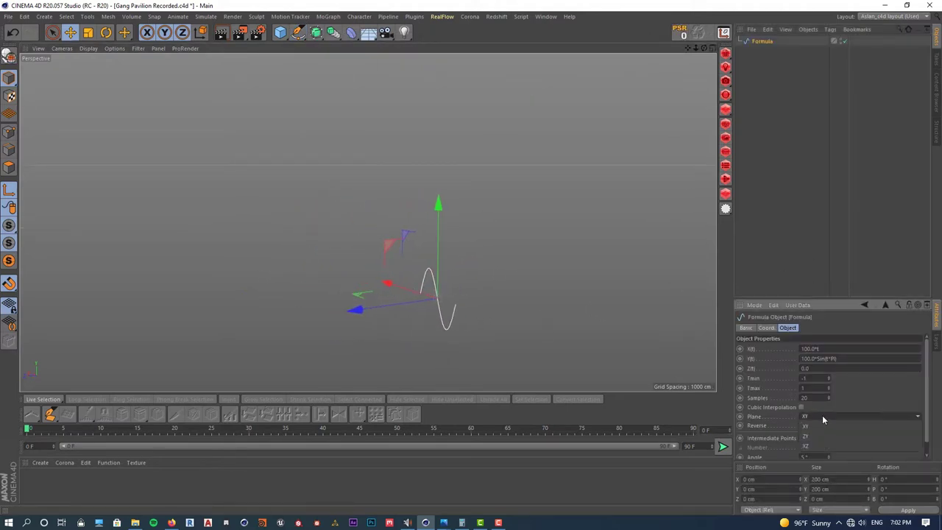
pyautogui.click(822, 447)
pyautogui.keyDown('alt'); pyautogui.moveTo(392, 307); pyautogui.dragTo(385, 271); pyautogui.keyUp('alt')
pyautogui.scroll(3, 385, 271)
pyautogui.keyDown('alt'); pyautogui.moveTo(373, 312); pyautogui.dragTo(375, 275); pyautogui.keyUp('alt')
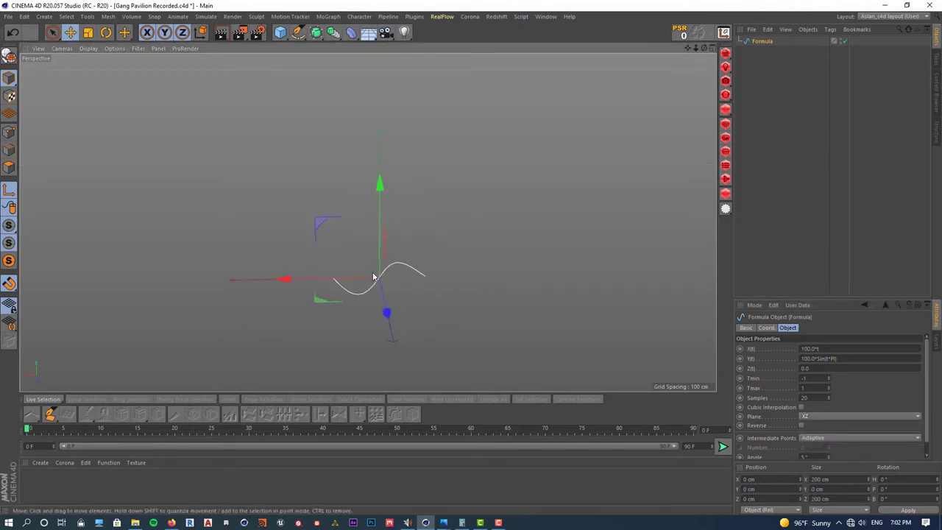
pyautogui.scroll(3, 375, 276)
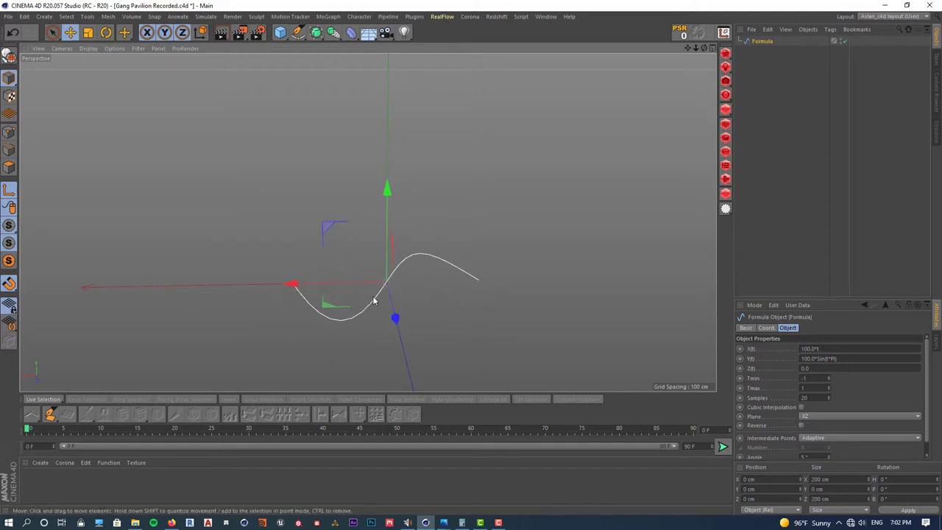
pyautogui.keyDown('alt'); pyautogui.moveTo(375, 302); pyautogui.dragTo(334, 296); pyautogui.keyUp('alt')
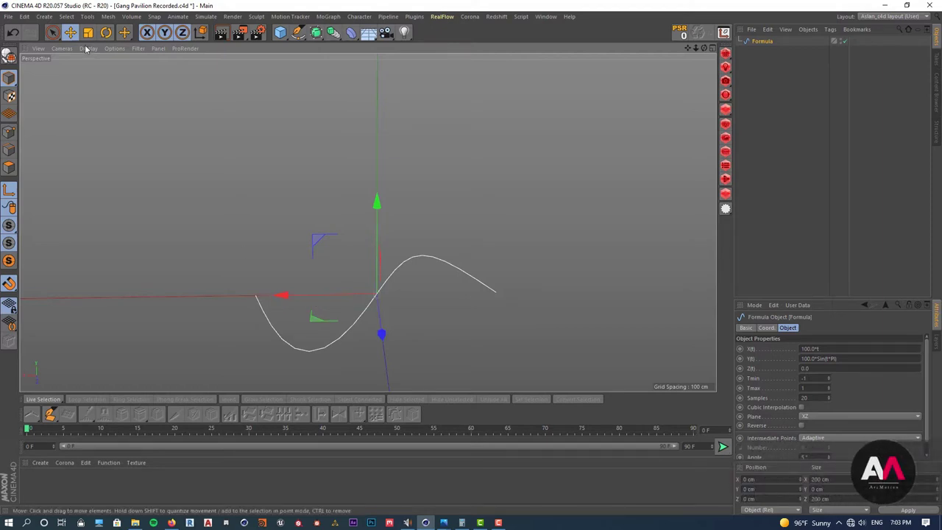
# Annotate the wave with Doodle Paint, marking its depth as A and the width of one half-wave as P.
pyautogui.click(88, 17)
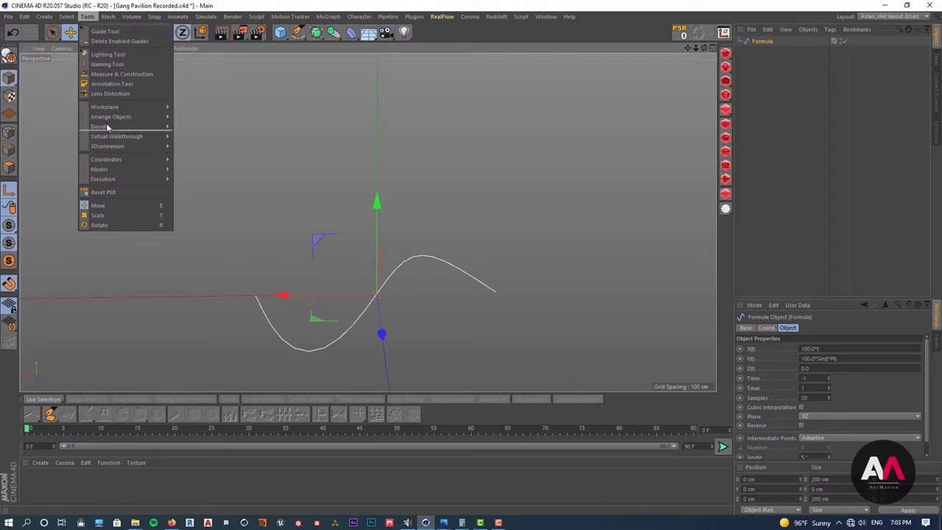
pyautogui.moveTo(122, 117)
pyautogui.click(197, 126)
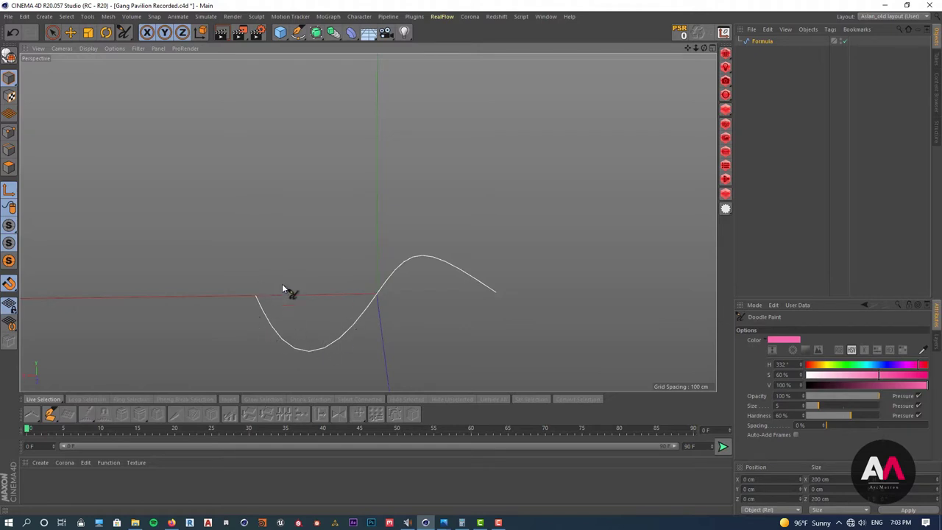
pyautogui.moveTo(314, 290)
pyautogui.mouseDown()
pyautogui.moveTo(310, 351)
pyautogui.moveTo(308, 298)
pyautogui.moveTo(331, 318)
pyautogui.mouseUp()
pyautogui.click(760, 52)
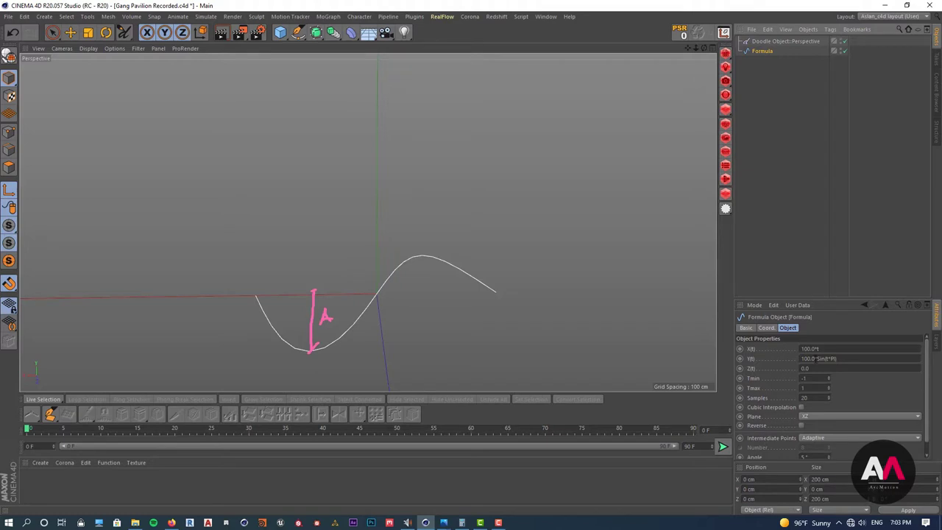
pyautogui.doubleClick(809, 359)
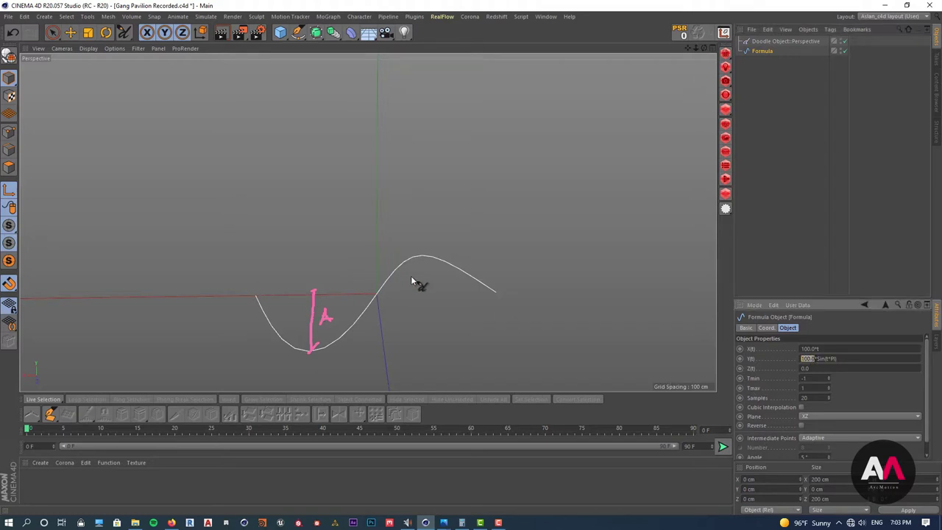
pyautogui.moveTo(259, 291); pyautogui.dragTo(377, 289)
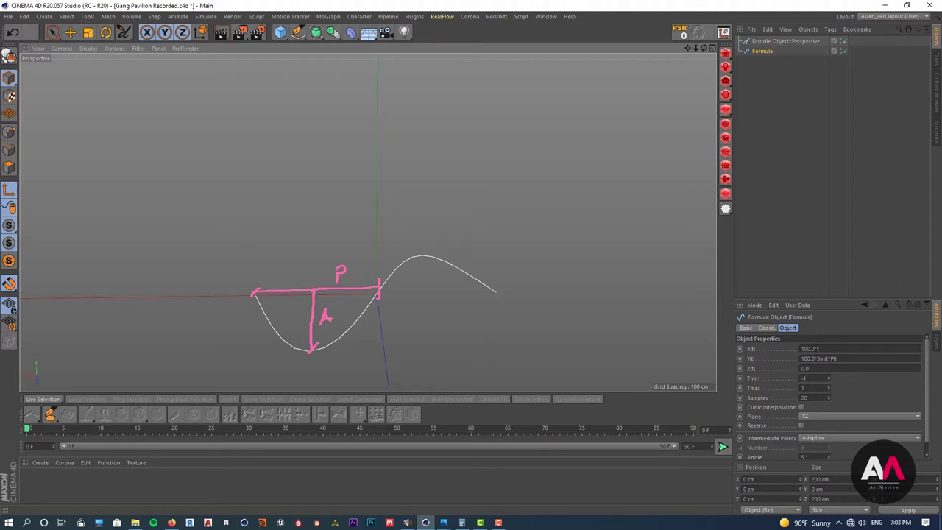
# Change the Formula spline's X(t) to 200*t and its Y(t) to 20*Sin(t*PI).
pyautogui.moveTo(815, 349); pyautogui.dragTo(655, 394)
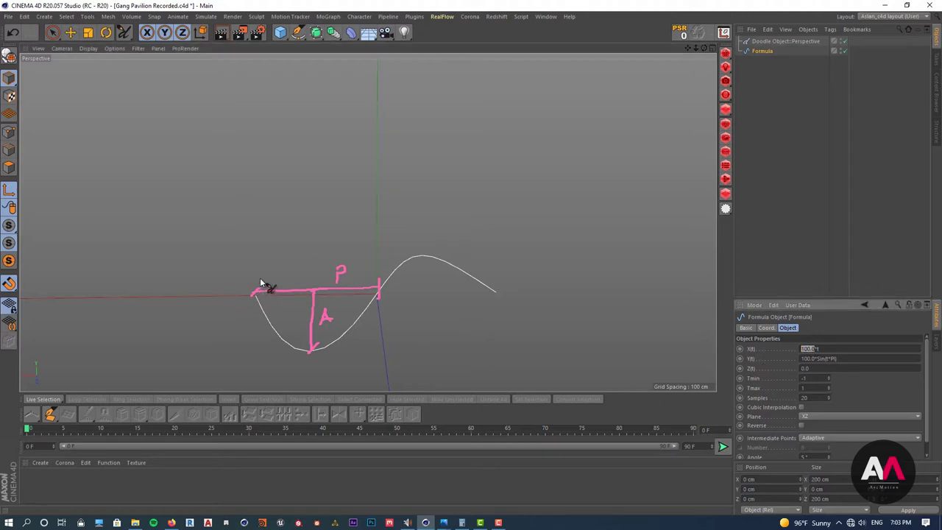
pyautogui.press('BackSpace')
pyautogui.press('Return')
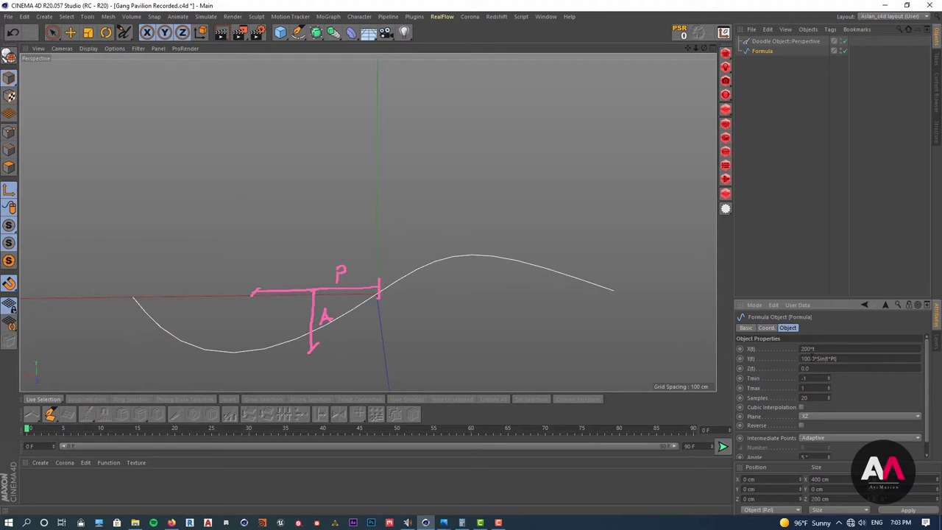
pyautogui.doubleClick(811, 358)
pyautogui.write('20')
pyautogui.press('Return')
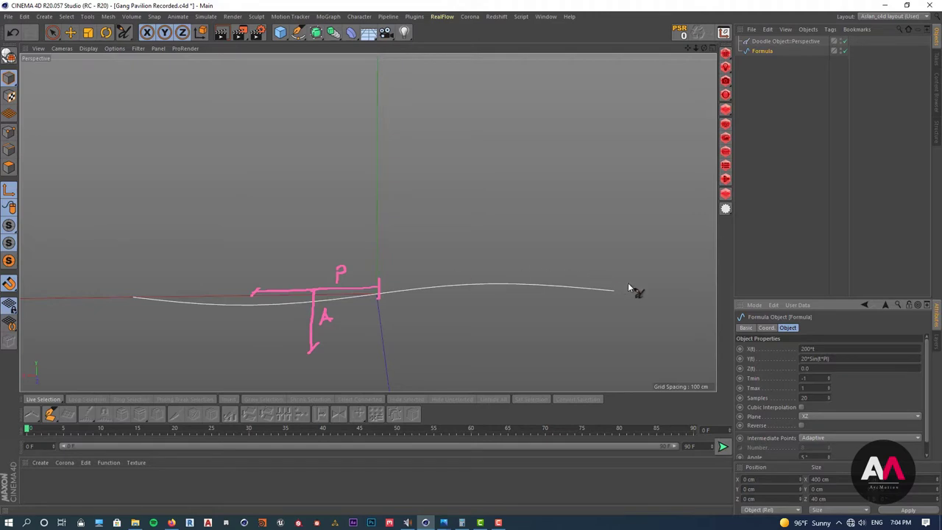
# Delete the doodle annotation and set the Formula spline's X(t) to 100*t.
pyautogui.click(787, 42)
pyautogui.press('Delete')
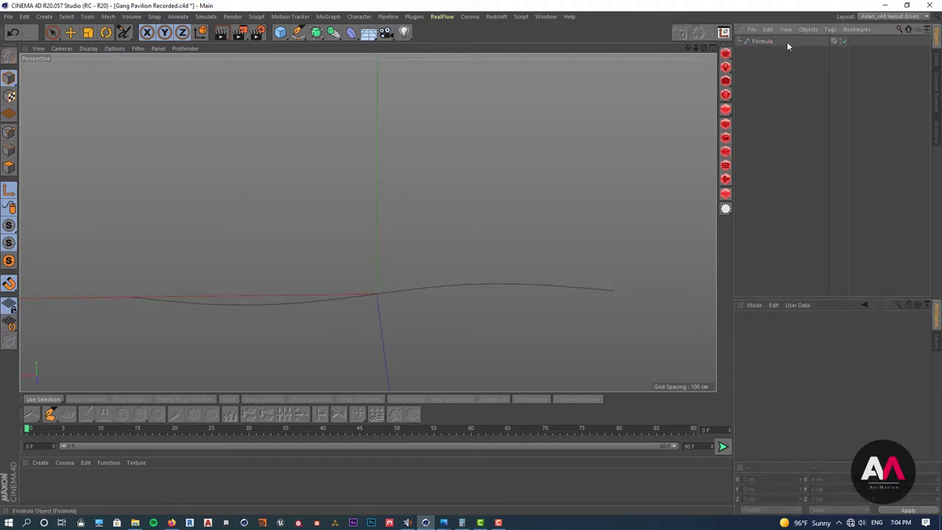
pyautogui.click(758, 42)
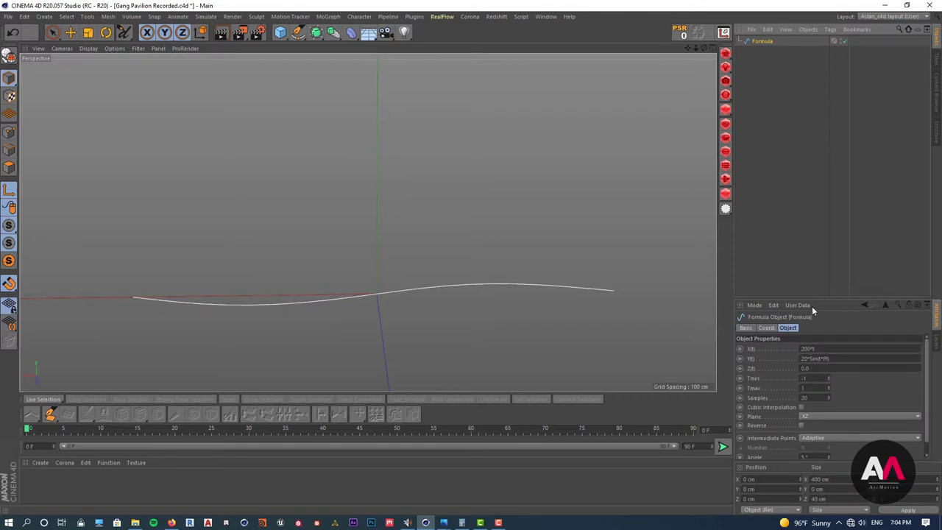
pyautogui.doubleClick(805, 358)
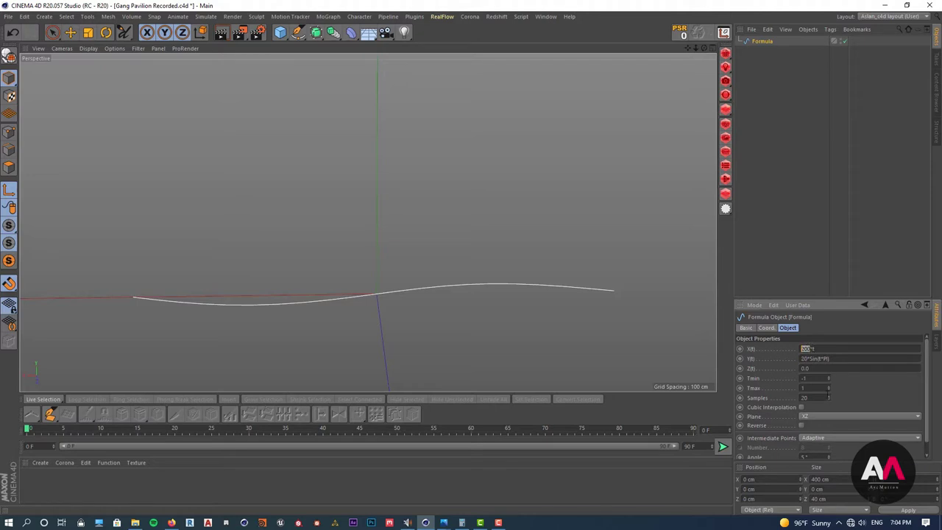
pyautogui.write('1')
pyautogui.press('Return')
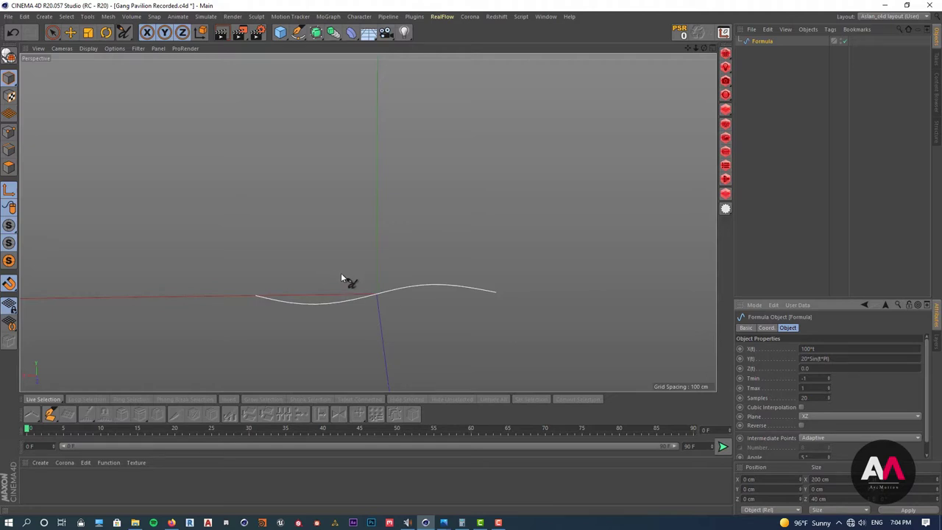
# Add a Symmetry object and make the Formula spline its child to mirror the wave.
pyautogui.keyDown('alt'); pyautogui.moveTo(394, 246); pyautogui.dragTo(381, 262, button='right'); pyautogui.keyUp('alt')
pyautogui.keyDown('alt'); pyautogui.moveTo(368, 222); pyautogui.dragTo(331, 249); pyautogui.keyUp('alt')
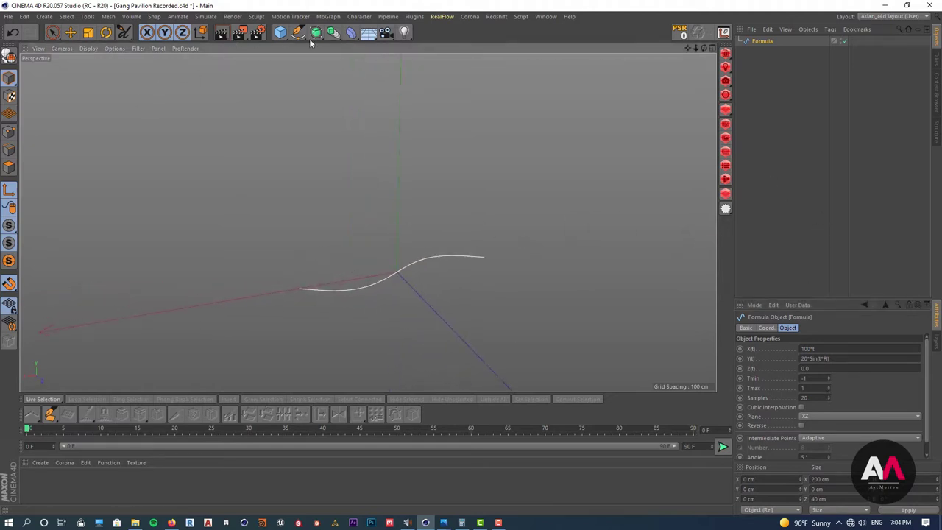
pyautogui.click(333, 32)
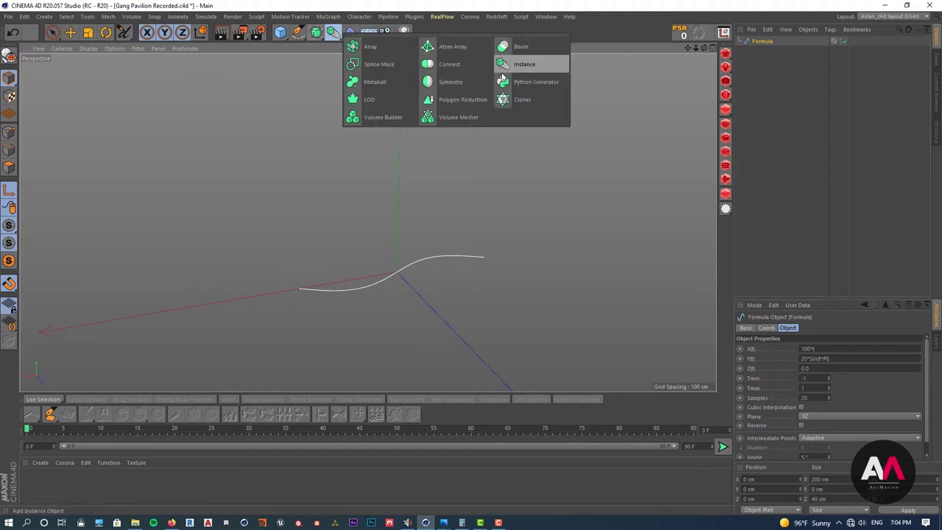
pyautogui.click(457, 84)
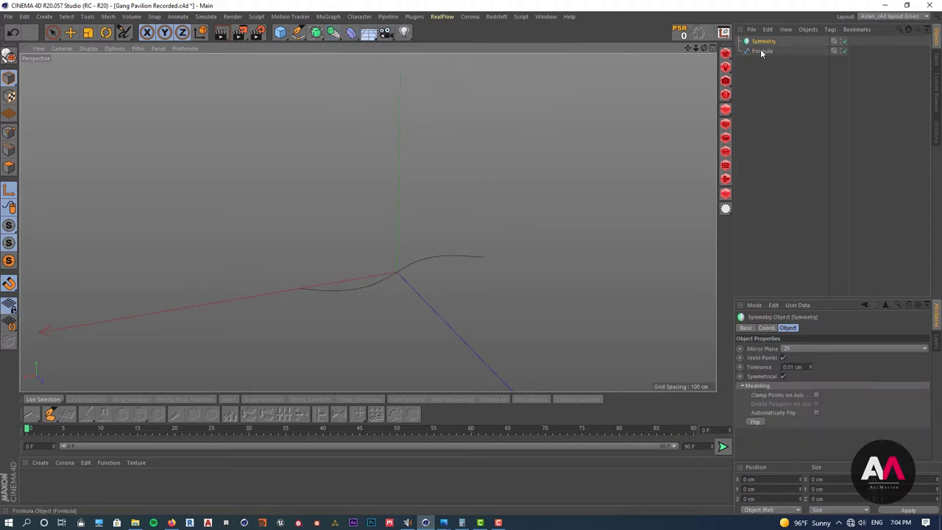
pyautogui.moveTo(757, 53); pyautogui.dragTo(763, 45)
pyautogui.scroll(2, 345, 279)
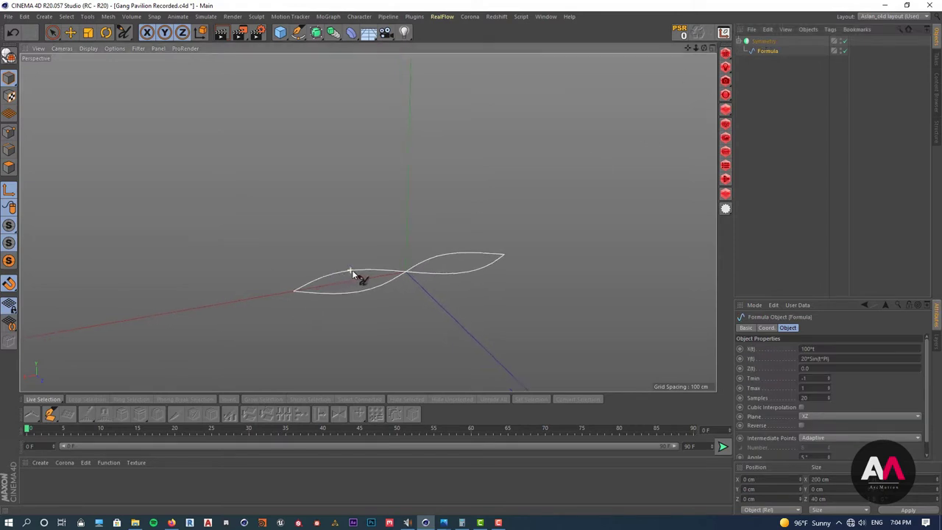
pyautogui.keyDown('alt'); pyautogui.moveTo(352, 272); pyautogui.dragTo(277, 238); pyautogui.keyUp('alt')
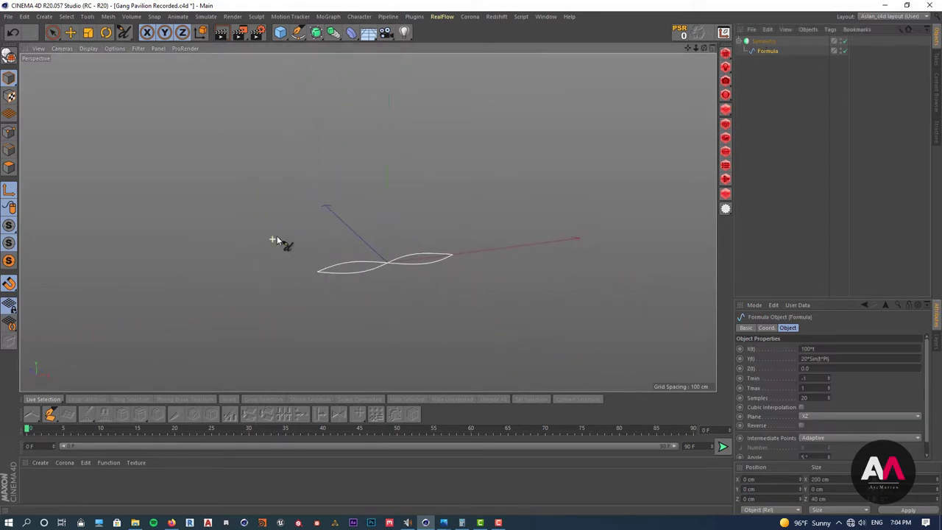
# Select the Symmetry object and activate the Move tool for it.
pyautogui.click(761, 41)
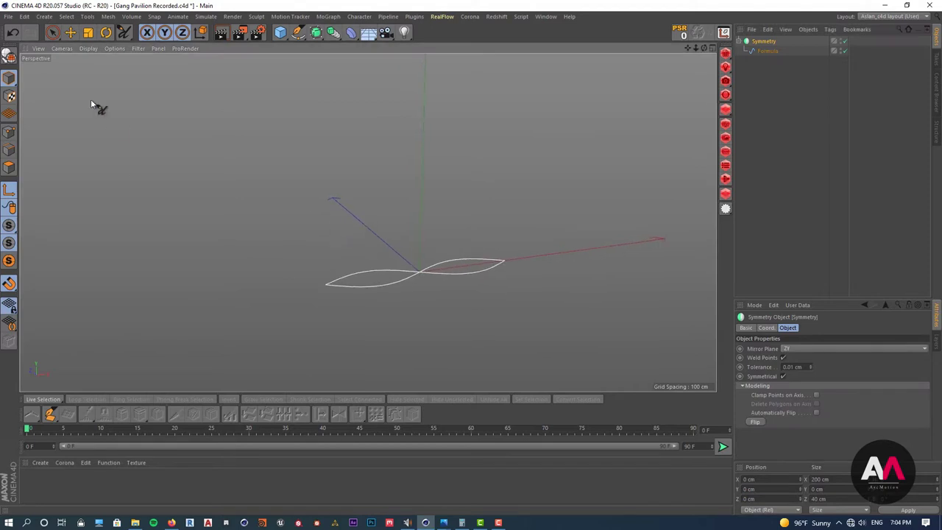
pyautogui.click(70, 31)
pyautogui.scroll(1, 404, 253)
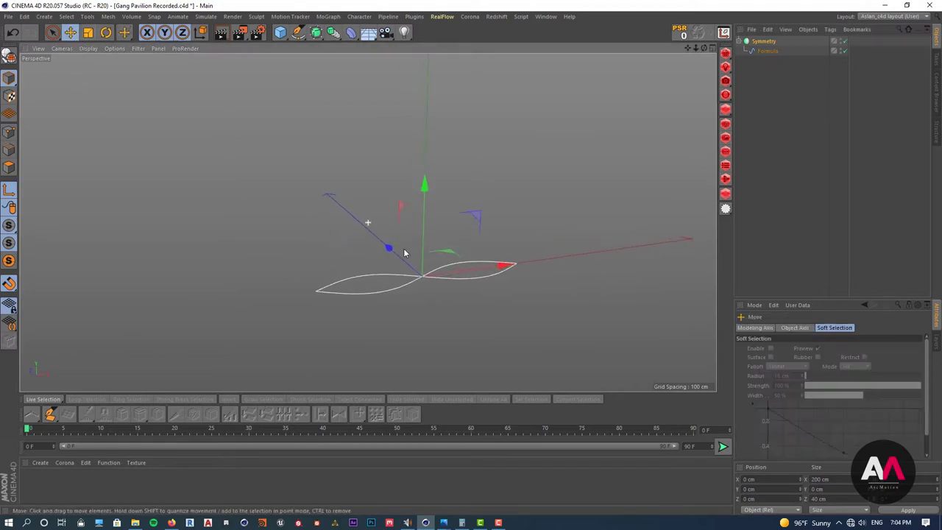
pyautogui.keyDown('alt'); pyautogui.moveTo(405, 253); pyautogui.dragTo(417, 274); pyautogui.keyUp('alt')
# Try to shift the Symmetry object along its Z axis, then undo the move.
pyautogui.click(8, 192)
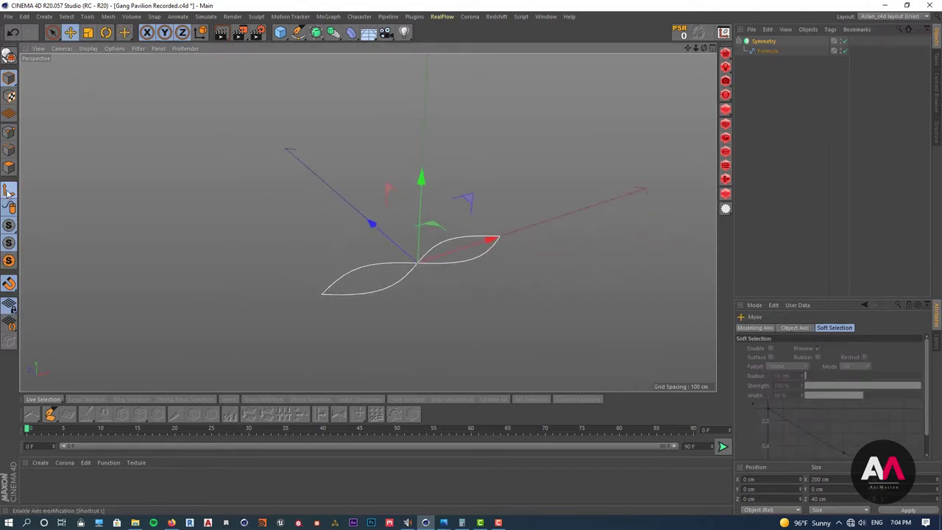
pyautogui.click(8, 191)
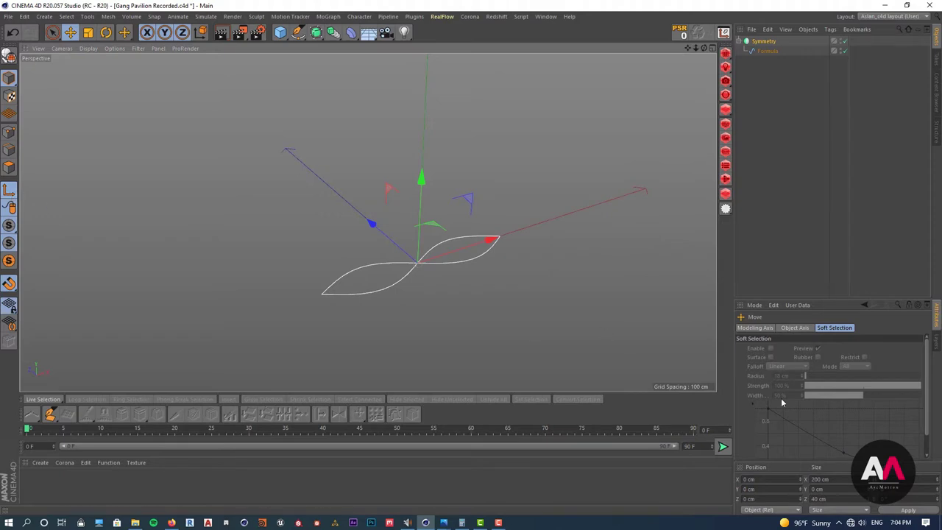
pyautogui.moveTo(388, 233); pyautogui.dragTo(377, 227)
pyautogui.click(12, 34)
# Set the Symmetry object's mirror plane to XY and move the object about 18 cm along Z.
pyautogui.click(764, 41)
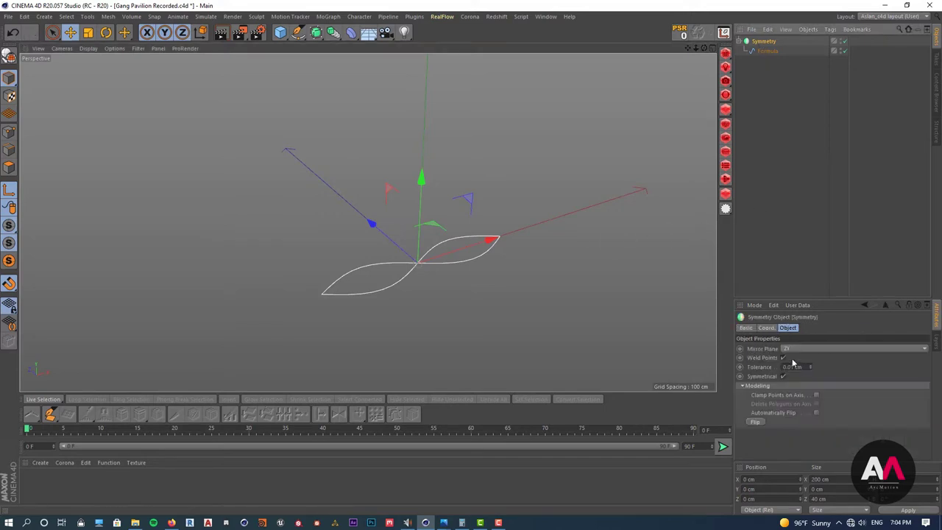
pyautogui.moveTo(385, 241); pyautogui.dragTo(386, 241)
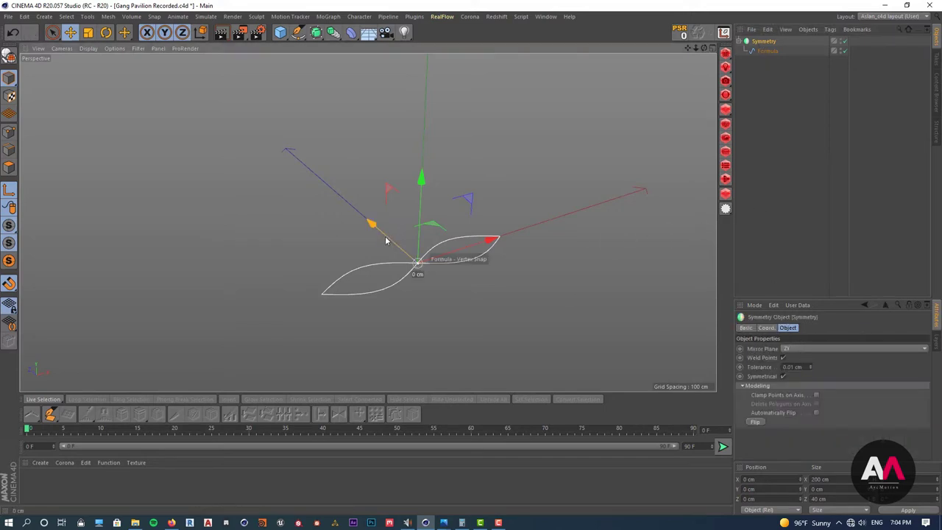
pyautogui.hotkey('ctrl', 'z')
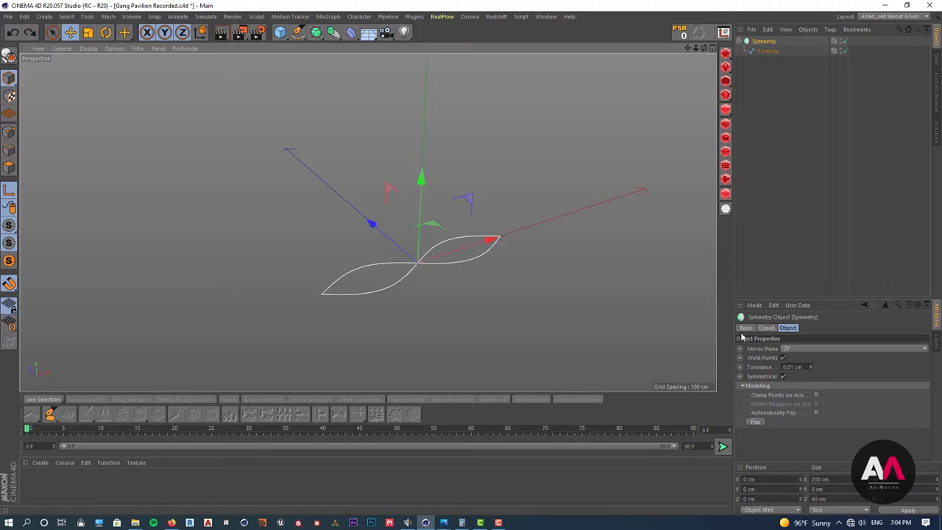
pyautogui.click(806, 347)
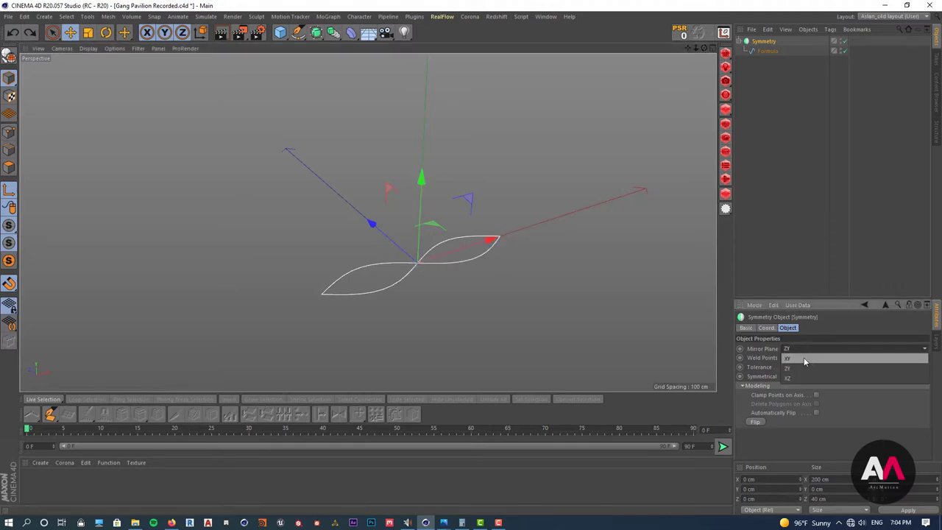
pyautogui.click(804, 359)
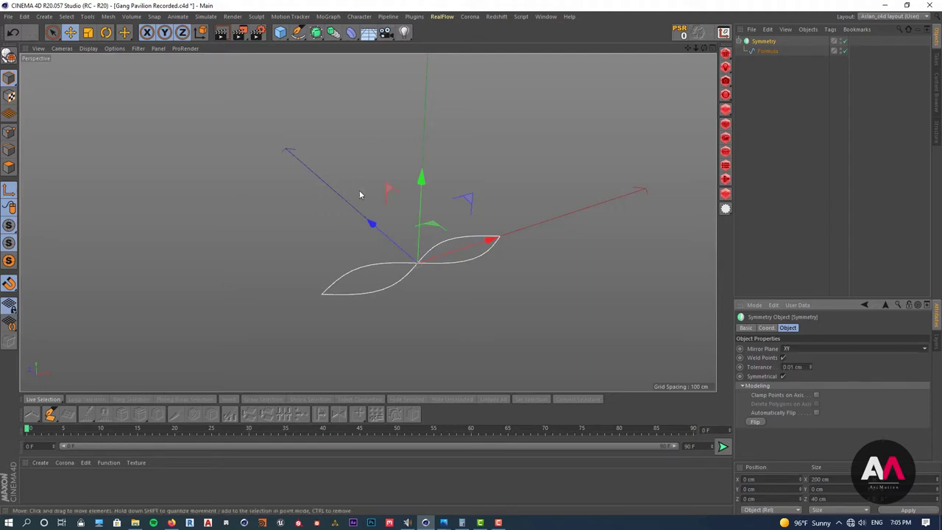
pyautogui.moveTo(371, 221)
pyautogui.mouseDown()
pyautogui.moveTo(386, 250)
pyautogui.moveTo(374, 237)
pyautogui.moveTo(389, 240)
pyautogui.moveTo(361, 216)
pyautogui.mouseUp()
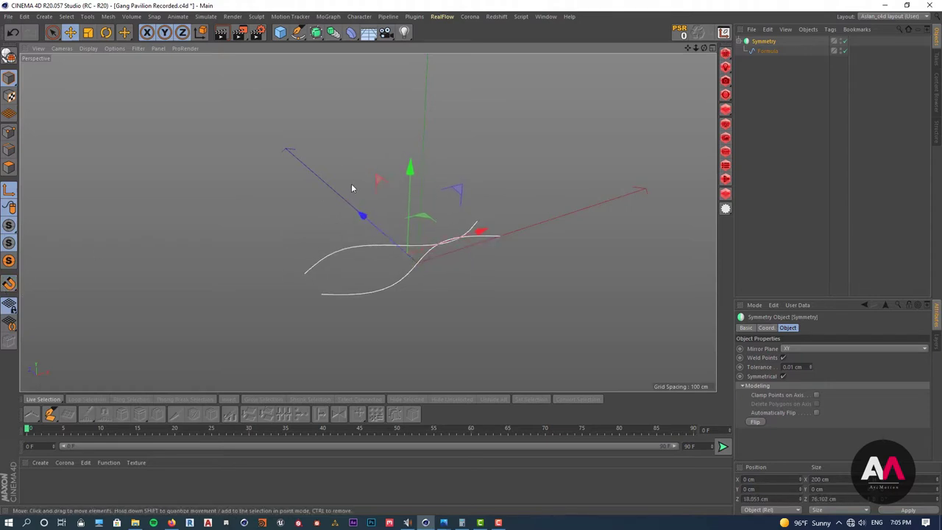
# Position the Symmetry object at exactly 20 cm along Z so the two mirrored waves touch.
pyautogui.moveTo(374, 233); pyautogui.dragTo(375, 234)
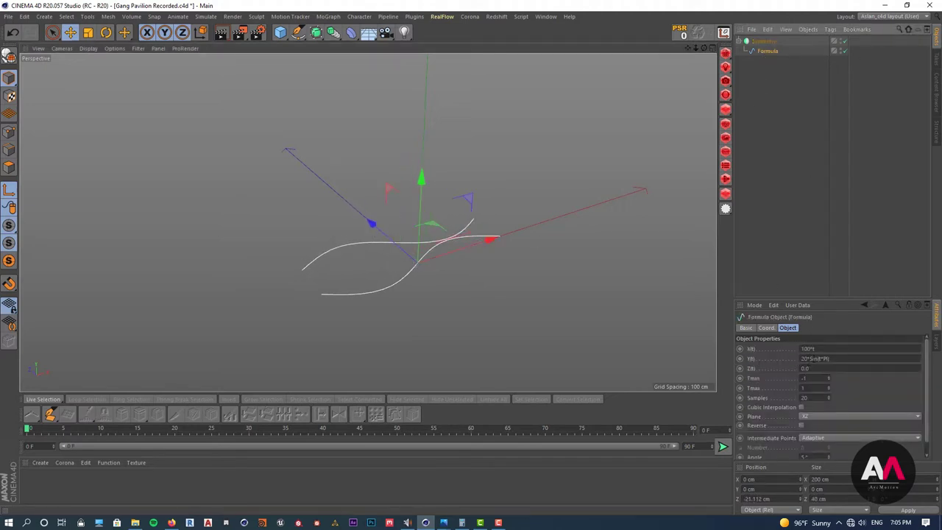
pyautogui.click(761, 41)
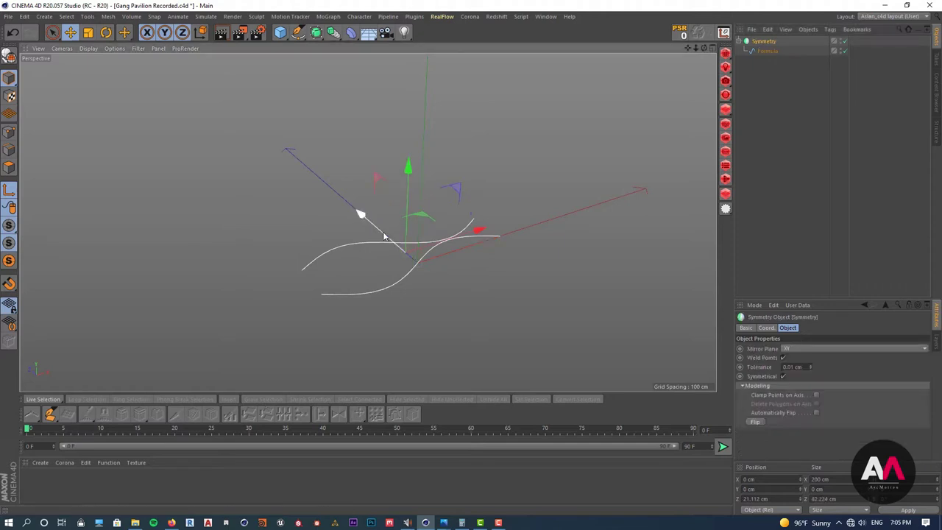
pyautogui.moveTo(383, 236); pyautogui.dragTo(387, 239)
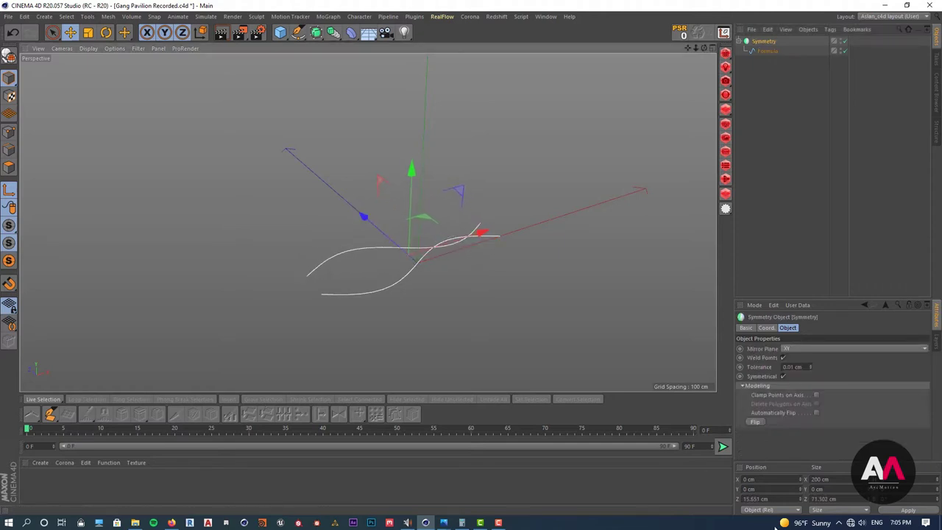
pyautogui.moveTo(770, 499); pyautogui.dragTo(582, 459)
pyautogui.write('2')
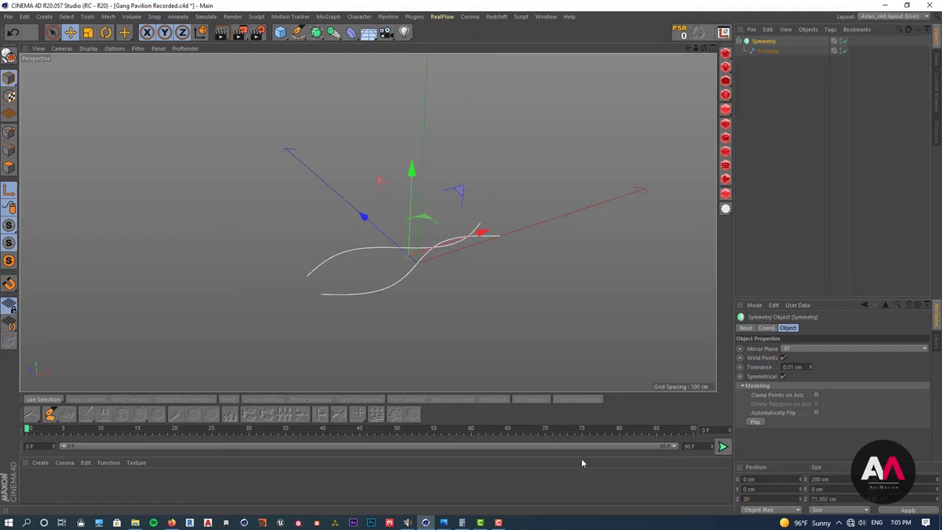
pyautogui.write('0')
pyautogui.press('Return')
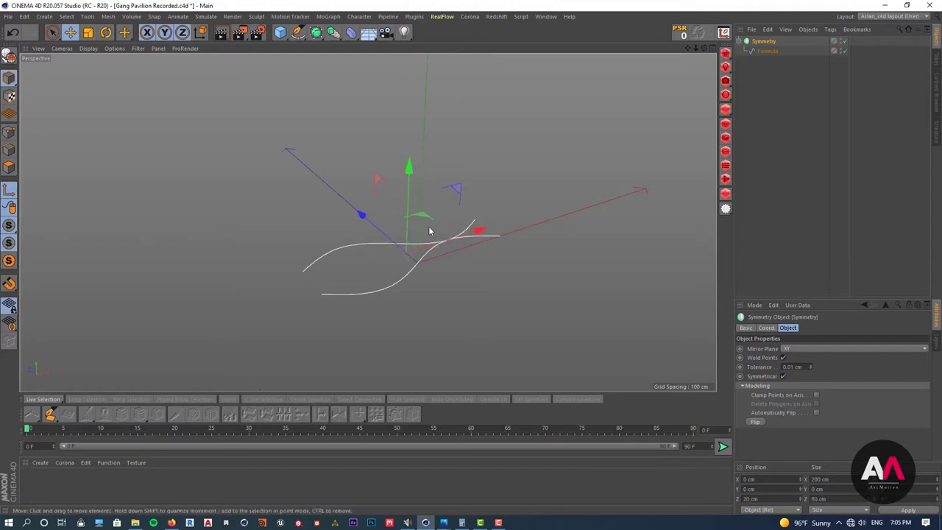
pyautogui.scroll(6, 484, 220)
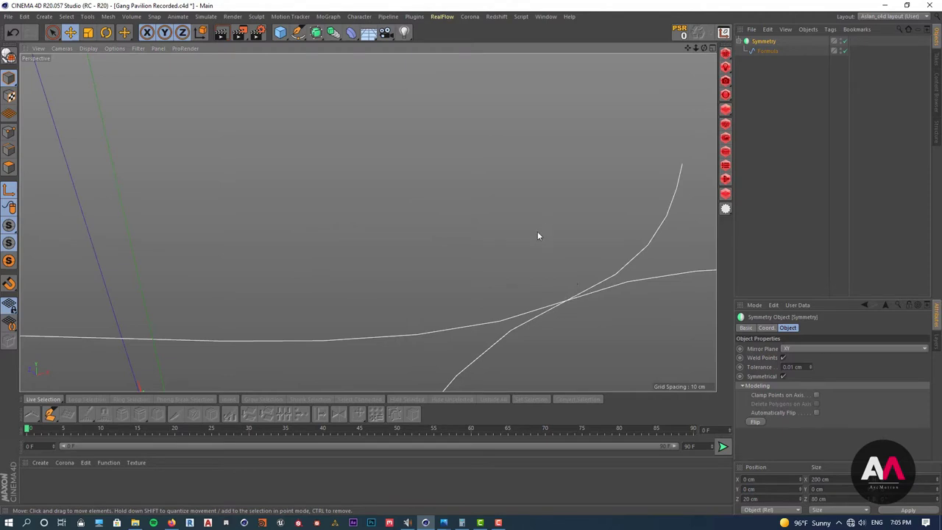
pyautogui.scroll(-6, 487, 280)
# Set the Formula spline's Tmin to 0 so the wave starts at the origin.
pyautogui.keyDown('alt'); pyautogui.moveTo(488, 280); pyautogui.dragTo(680, 193); pyautogui.keyUp('alt')
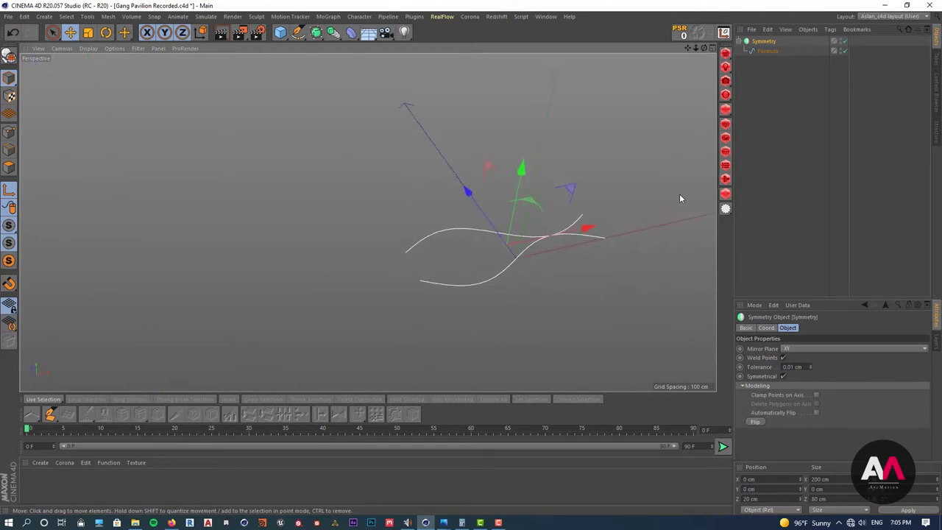
pyautogui.click(765, 52)
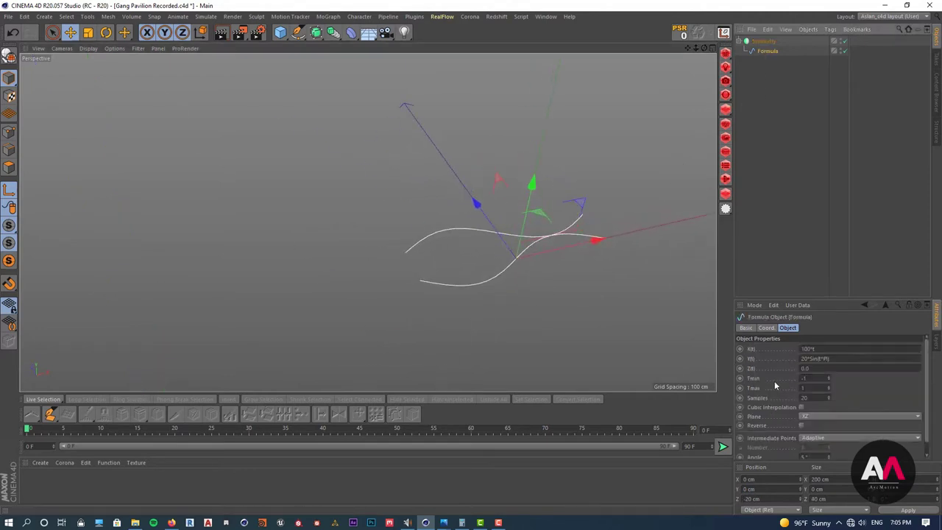
pyautogui.moveTo(815, 378); pyautogui.dragTo(704, 373)
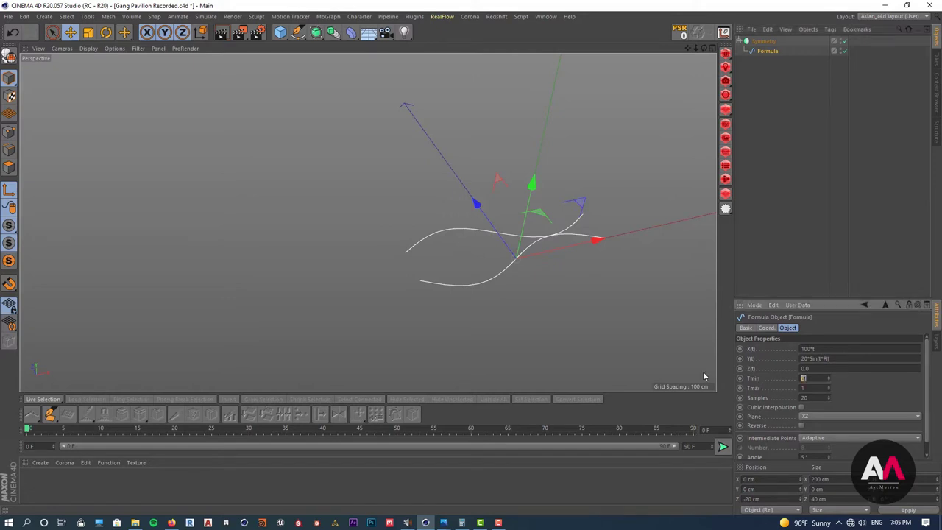
pyautogui.write('0')
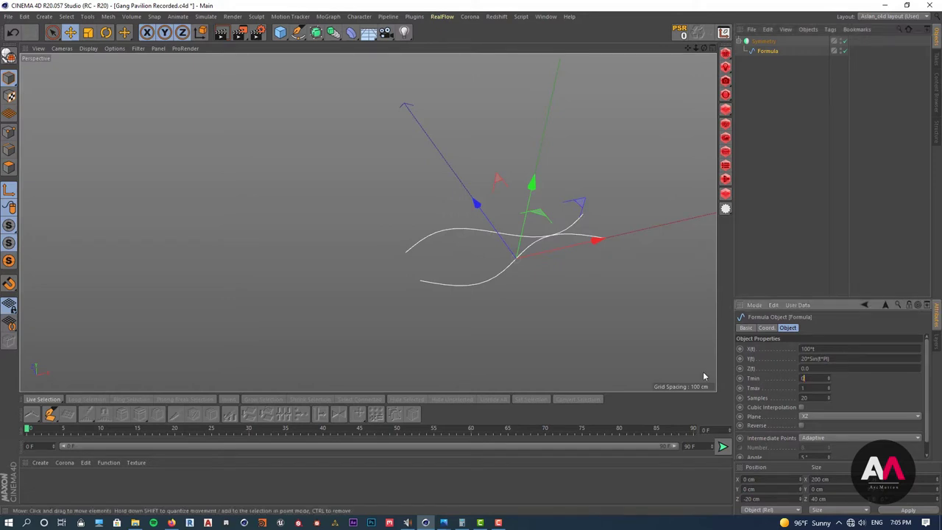
pyautogui.press('Return')
# Raise the Formula spline's Tmax to 9 to lengthen the mirrored wave along X.
pyautogui.scroll(-1, 307, 249)
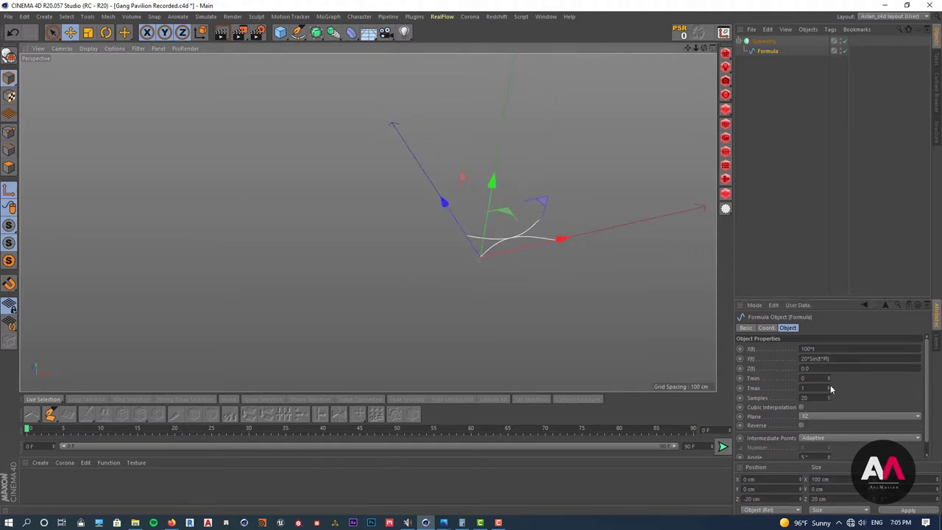
pyautogui.click(829, 386)
pyautogui.click(829, 386)
pyautogui.click(829, 385)
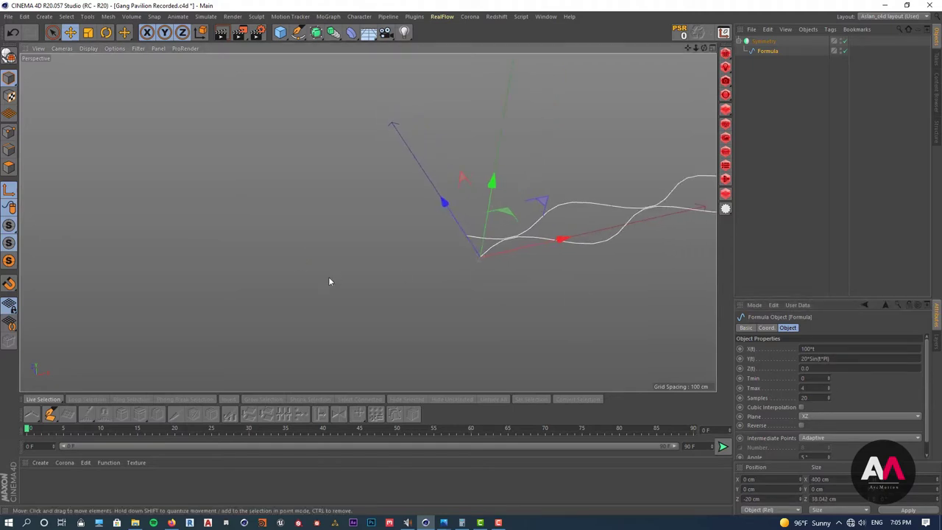
pyautogui.scroll(-3, 330, 282)
pyautogui.click(829, 385)
pyautogui.click(830, 385)
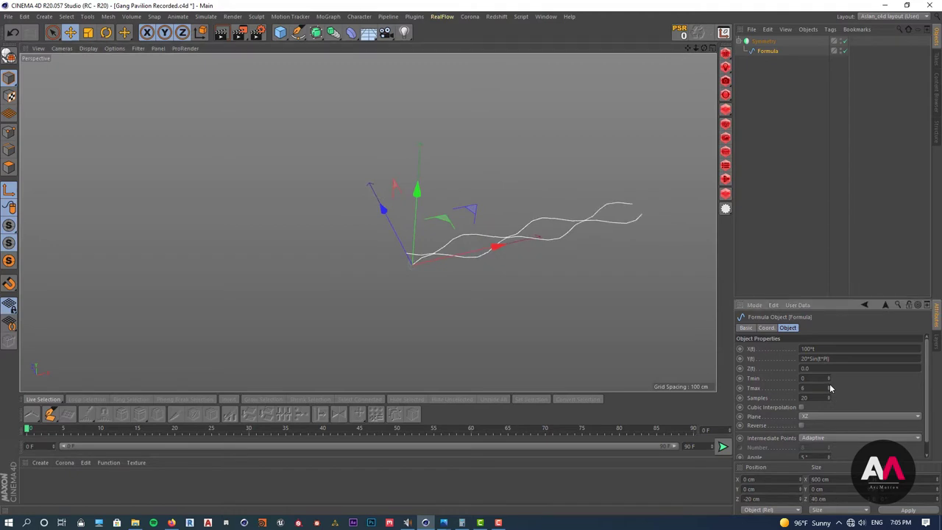
pyautogui.click(830, 385)
pyautogui.click(830, 385)
pyautogui.click(829, 385)
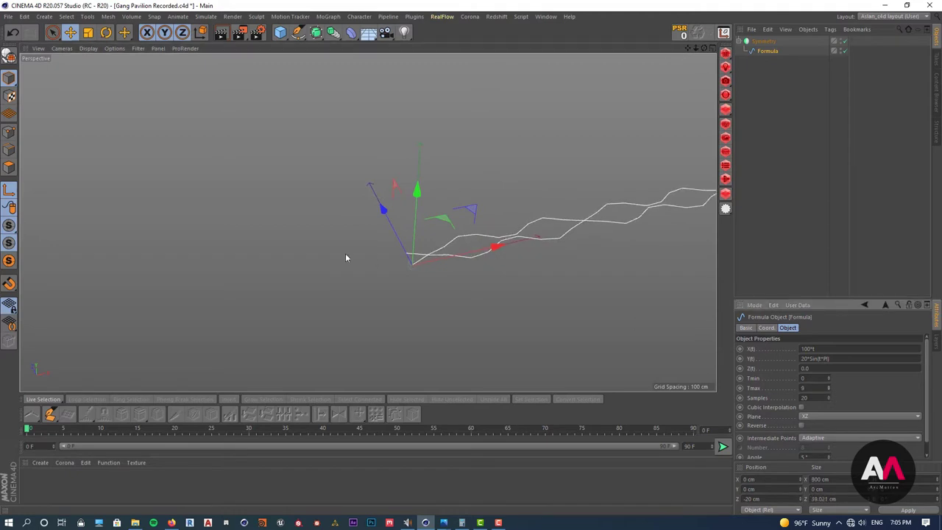
# Set the Formula spline's Samples to 250 to smooth the curve.
pyautogui.keyDown('alt'); pyautogui.moveTo(345, 254); pyautogui.dragTo(558, 240); pyautogui.keyUp('alt')
pyautogui.scroll(1, 650, 156)
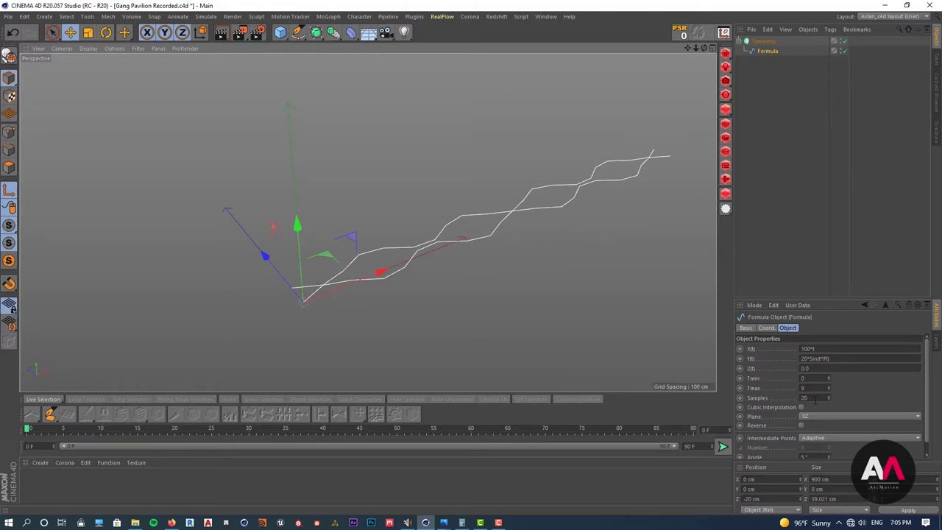
pyautogui.doubleClick(805, 398)
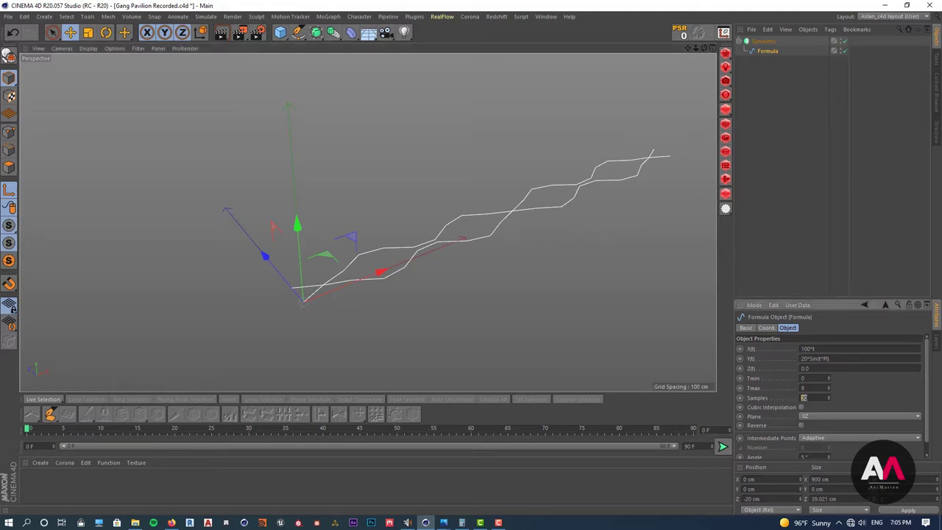
pyautogui.write('250')
pyautogui.press('Return')
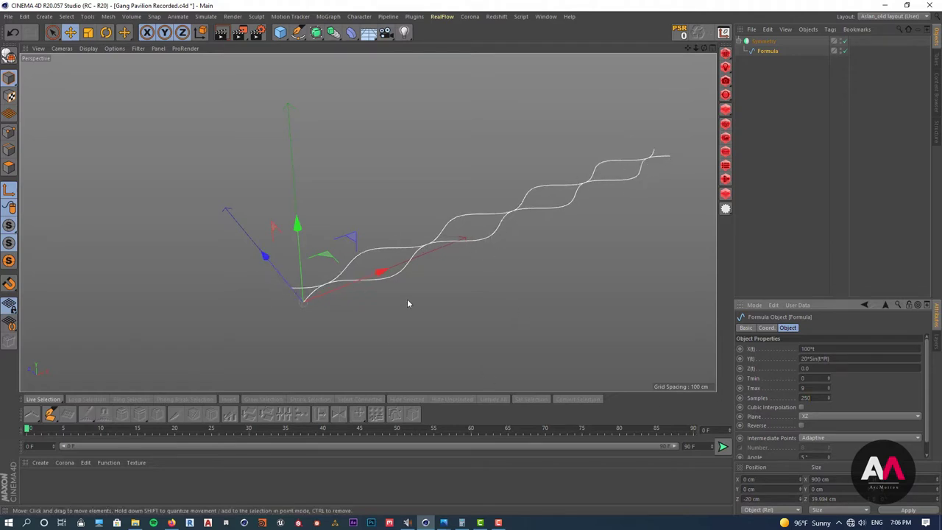
# Consult the Lincoln Park boardwalk photo for the arch's feet and change the Formula spline's Y(t) to 20*Cos(t*PI).
pyautogui.click(444, 524)
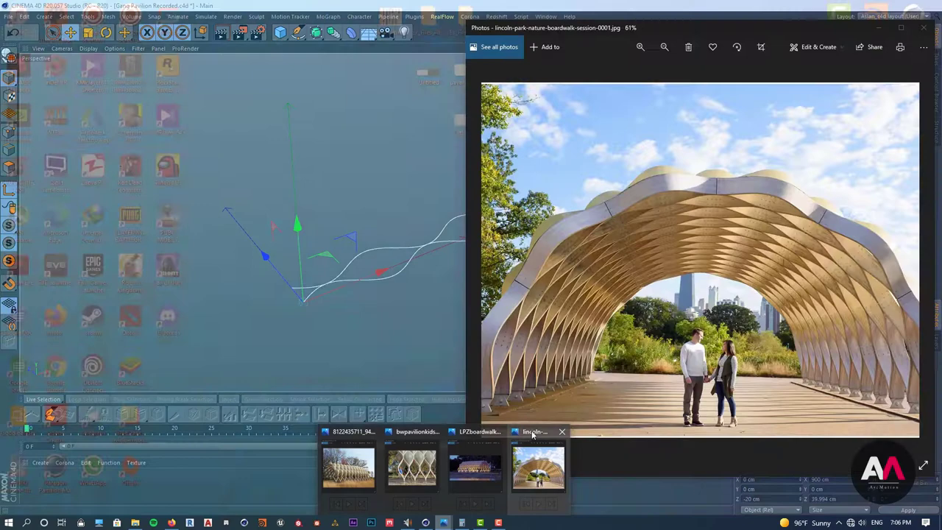
pyautogui.click(539, 468)
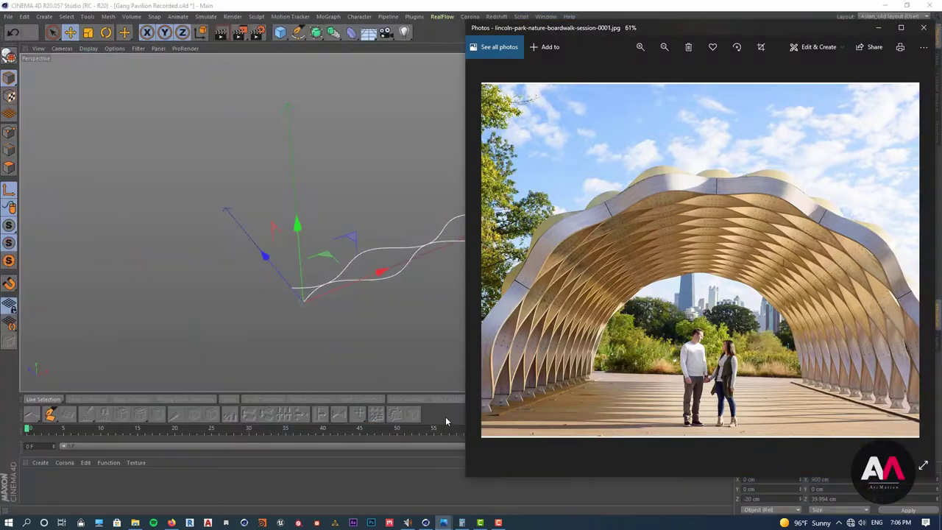
pyautogui.scroll(2, 516, 414)
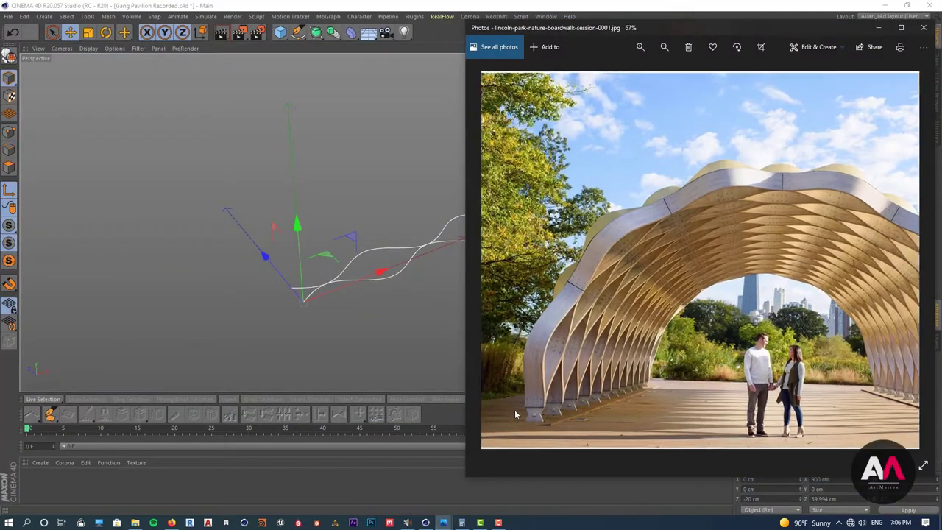
pyautogui.scroll(4, 515, 414)
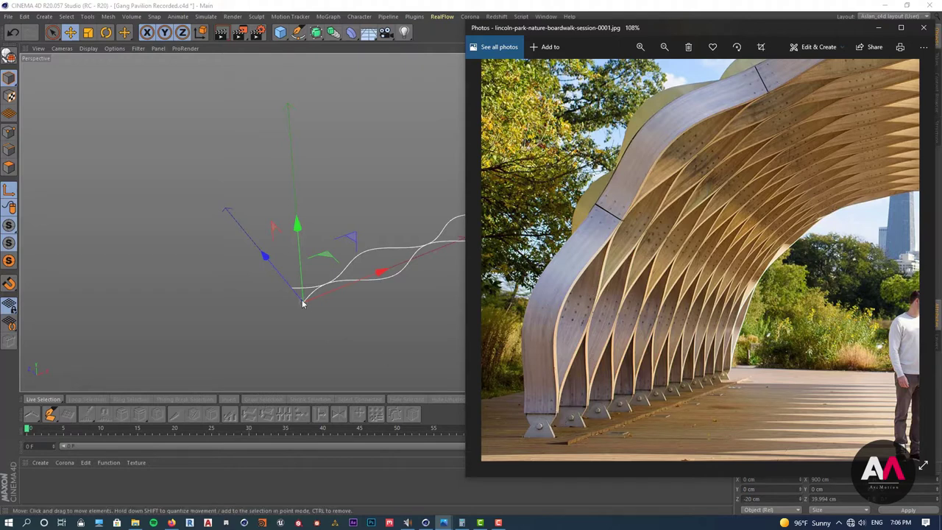
pyautogui.click(336, 202)
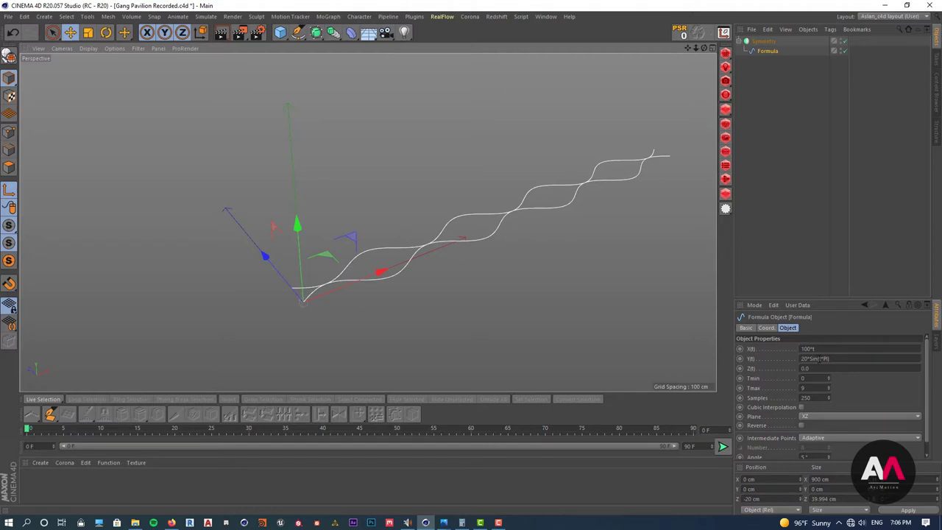
pyautogui.doubleClick(816, 358)
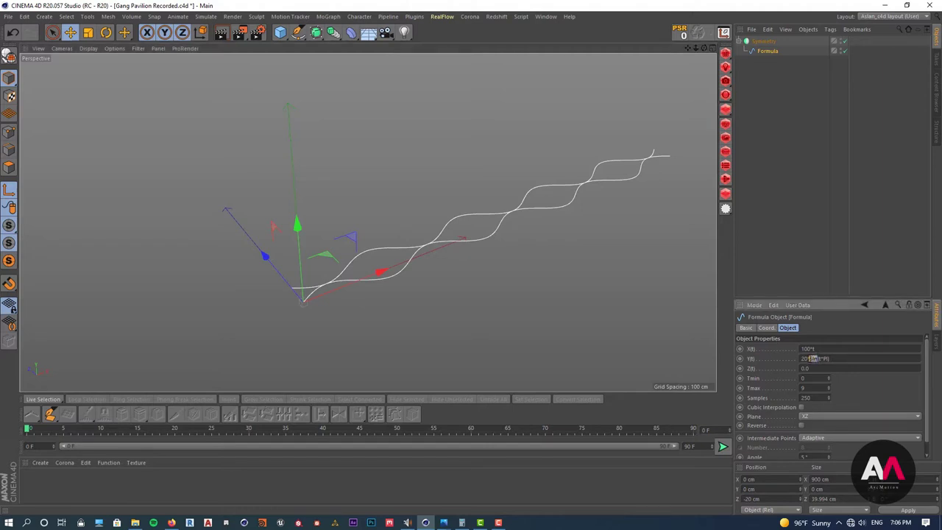
pyautogui.press('BackSpace')
pyautogui.press('Return')
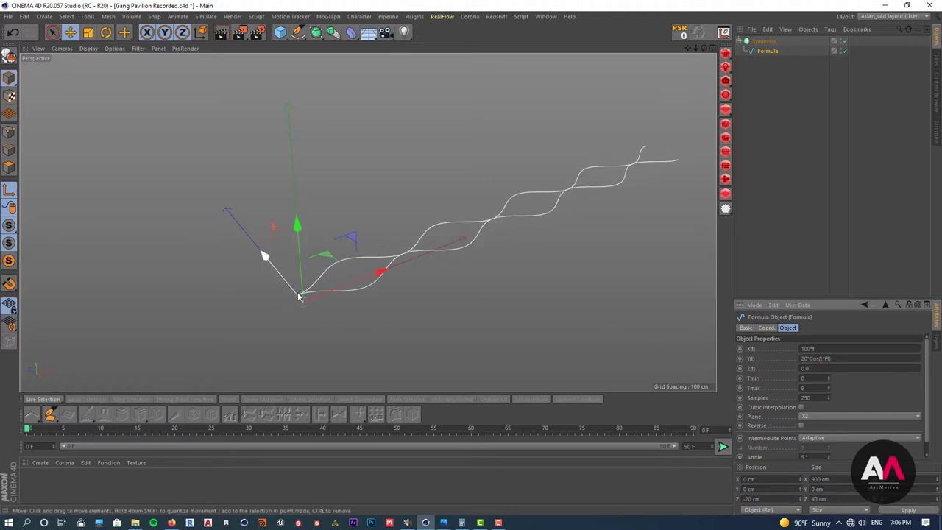
pyautogui.scroll(6, 332, 298)
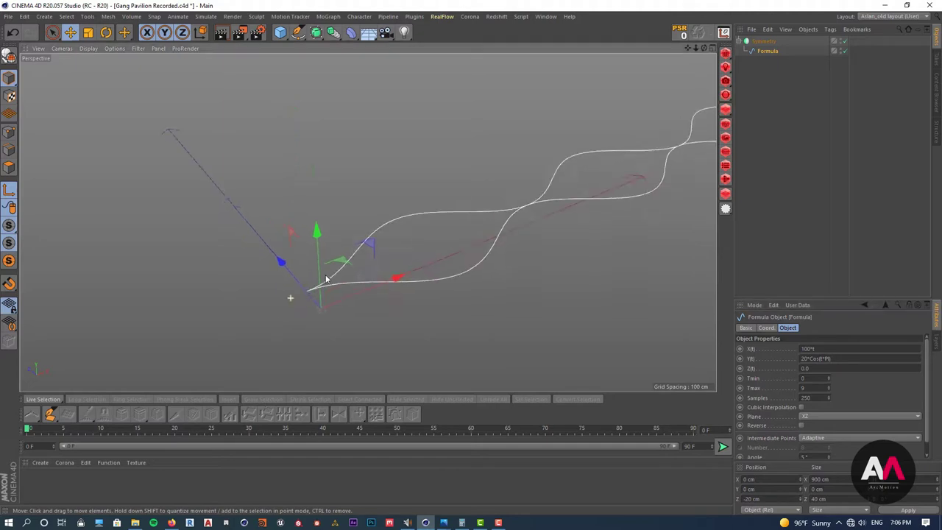
pyautogui.scroll(-6, 337, 247)
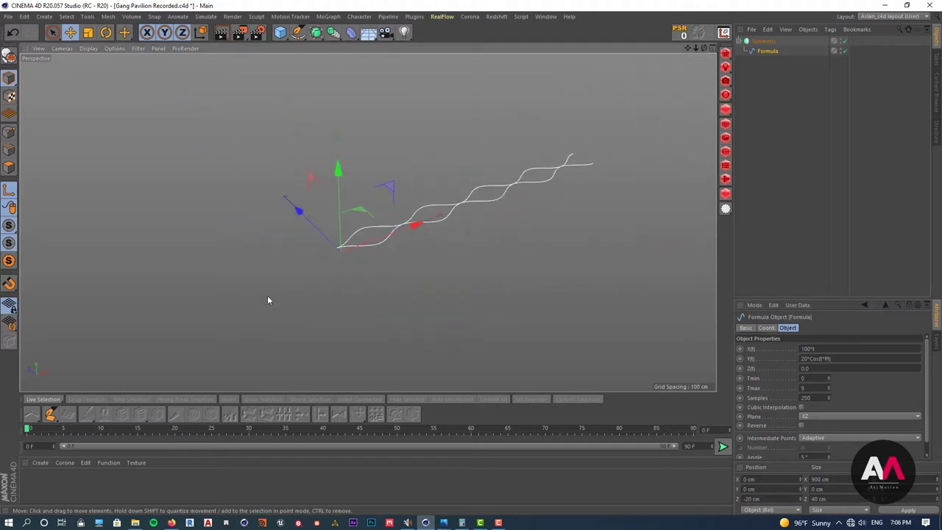
# Compare the mirrored spline with the Lincoln Park boardwalk photo, examining how the wavy ribs start and end at both feet.
pyautogui.moveTo(443, 523)
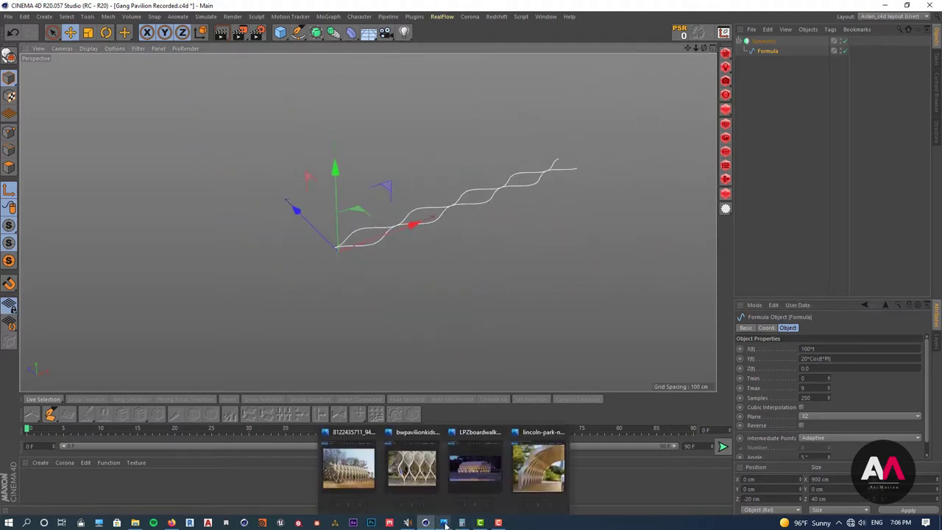
pyautogui.click(538, 466)
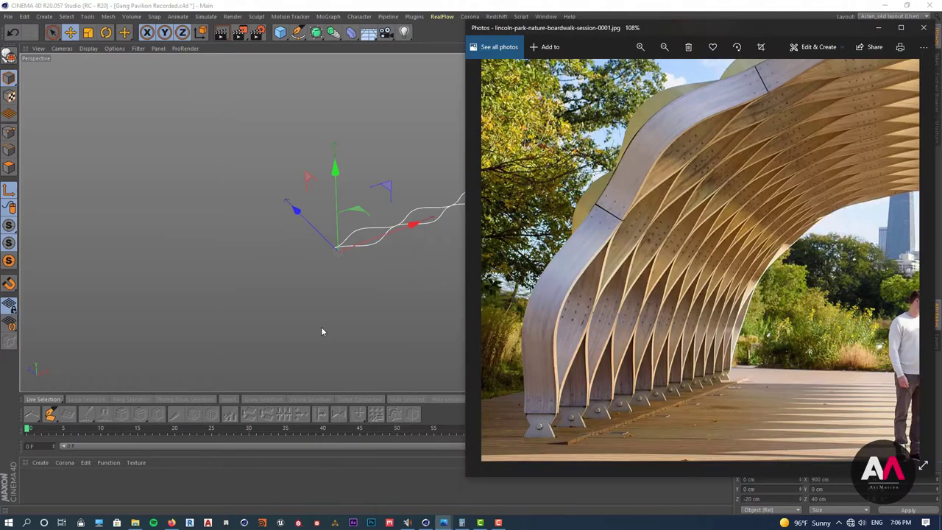
pyautogui.click(206, 278)
pyautogui.scroll(-2, 196, 290)
pyautogui.scroll(2, 478, 196)
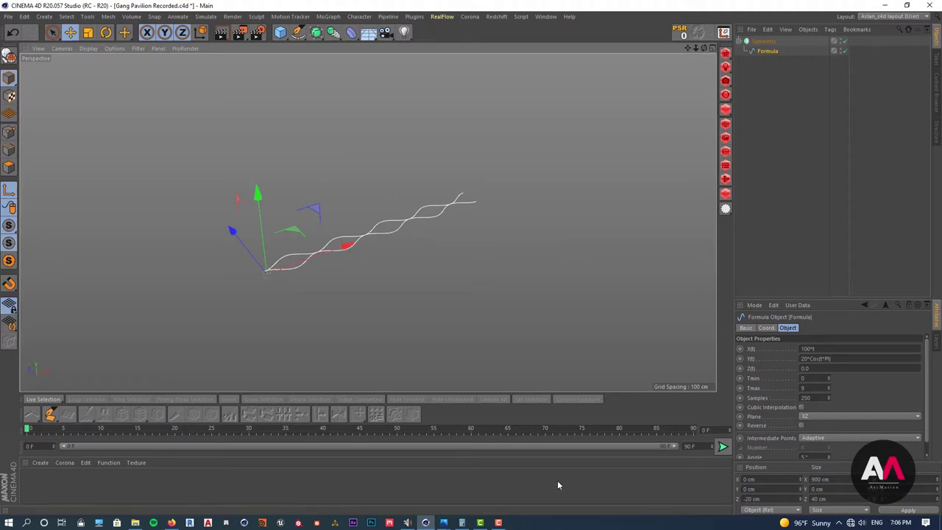
pyautogui.moveTo(443, 523)
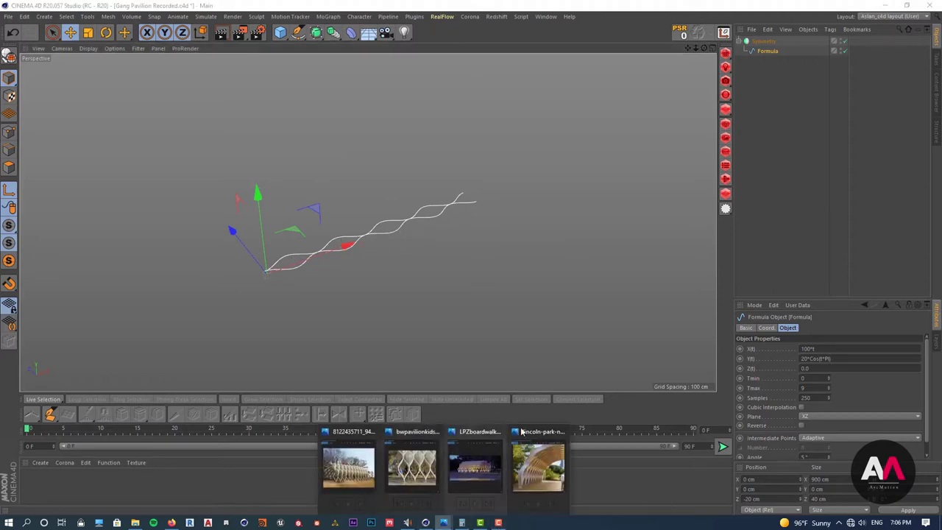
pyautogui.click(538, 466)
pyautogui.scroll(-3, 595, 360)
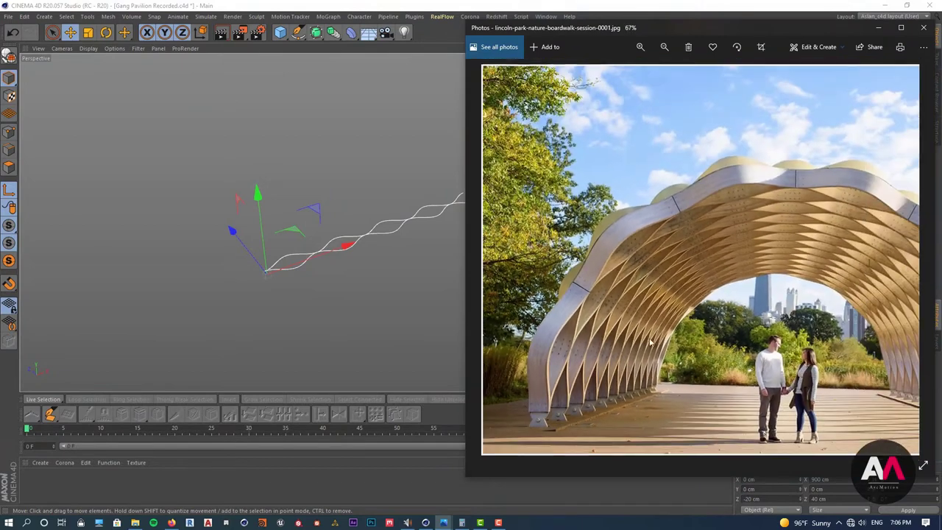
pyautogui.scroll(2, 596, 351)
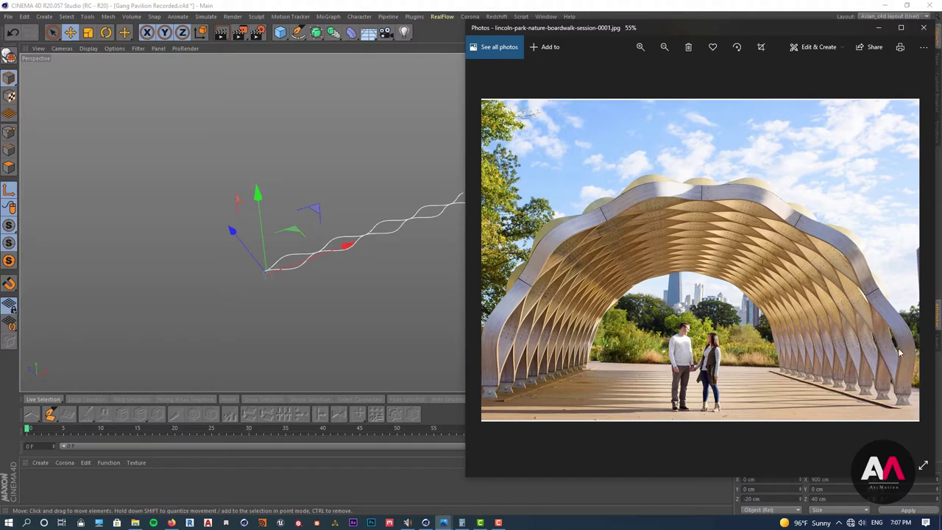
pyautogui.click(421, 320)
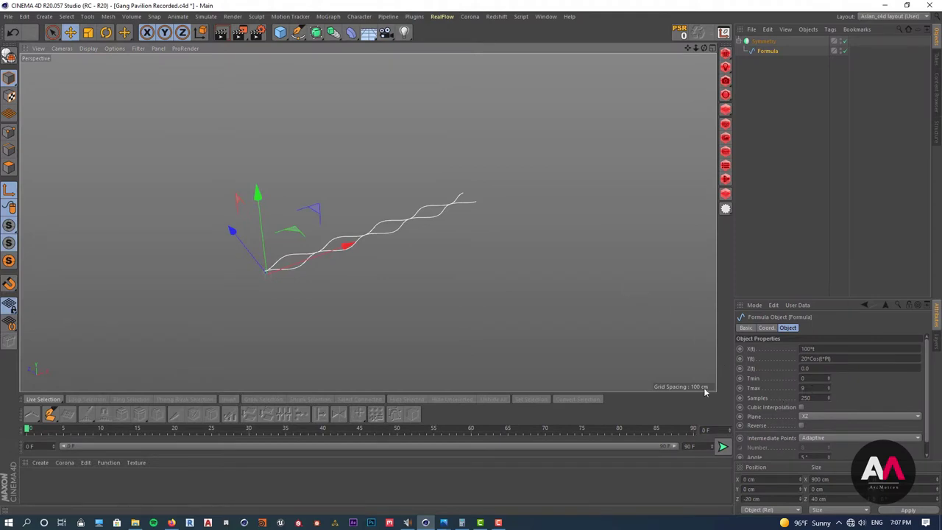
# Raise the Formula spline's Tmax to 12 so the mirrored waves also meet at the far end.
pyautogui.click(343, 251)
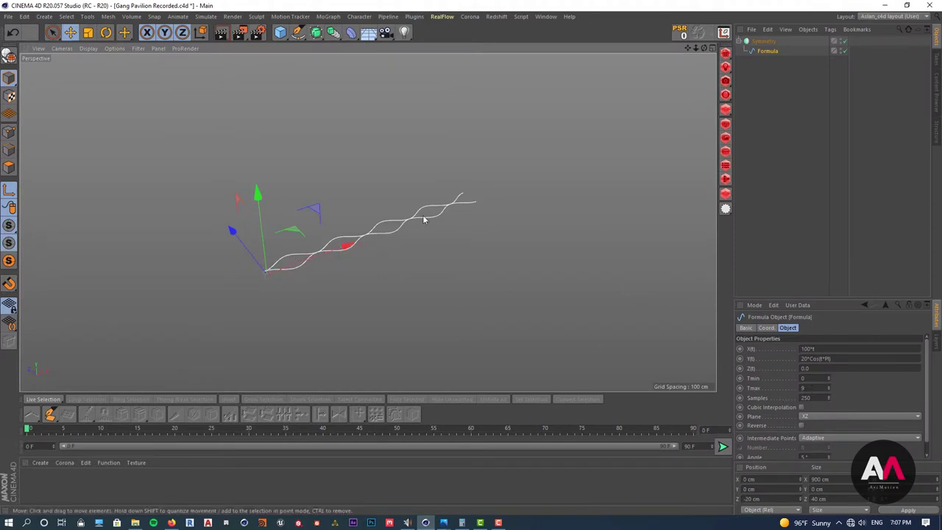
pyautogui.click(829, 389)
pyautogui.click(829, 389)
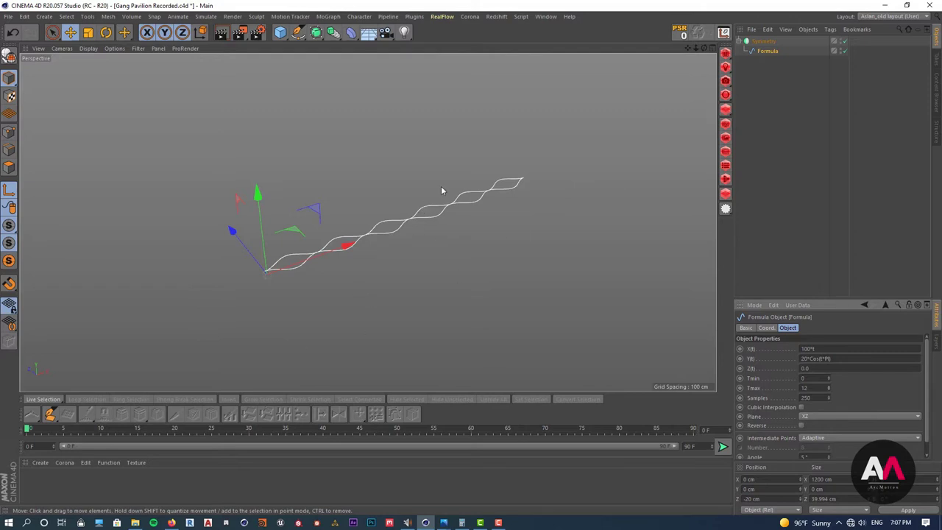
# Examine the Lincoln Park boardwalk photo at a larger size, comparing its arch feet and wavy ribs with the mirrored spline.
pyautogui.keyDown('alt'); pyautogui.moveTo(438, 192); pyautogui.dragTo(421, 202); pyautogui.keyUp('alt')
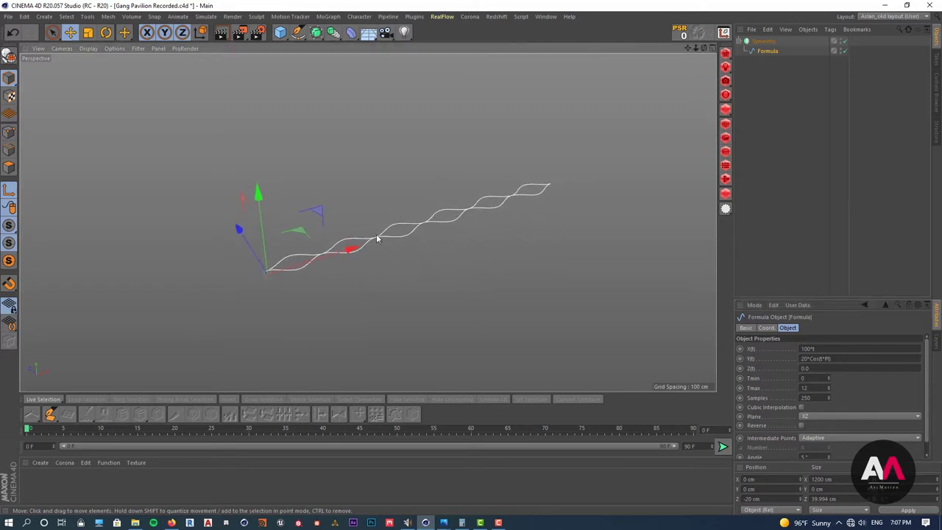
pyautogui.click(443, 523)
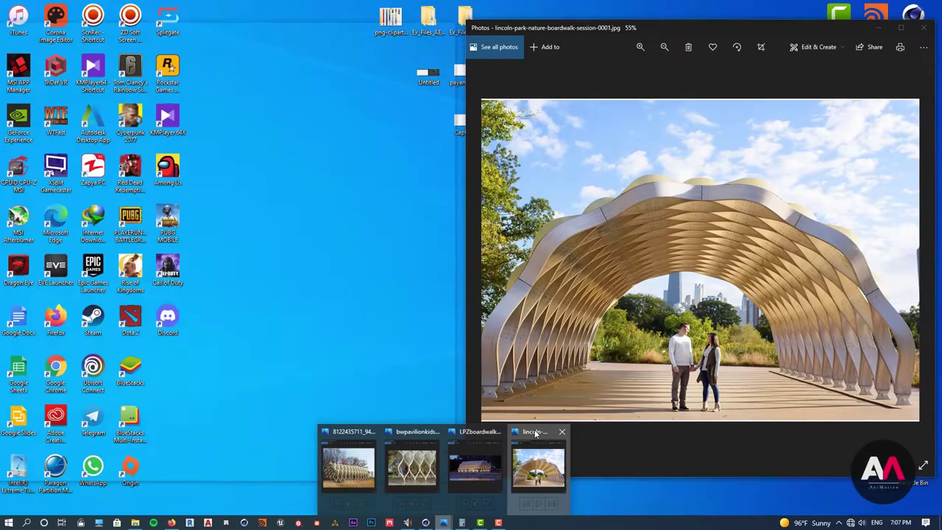
pyautogui.click(539, 467)
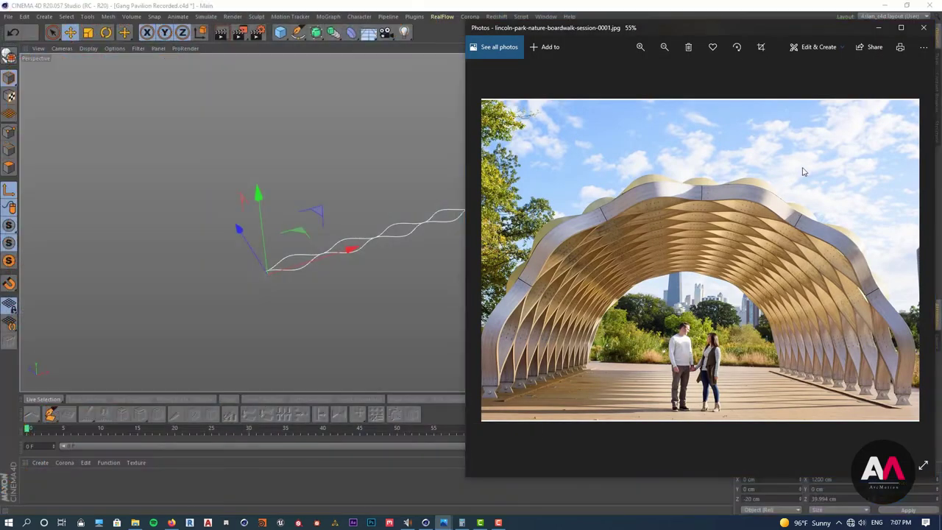
pyautogui.moveTo(463, 274); pyautogui.dragTo(311, 294)
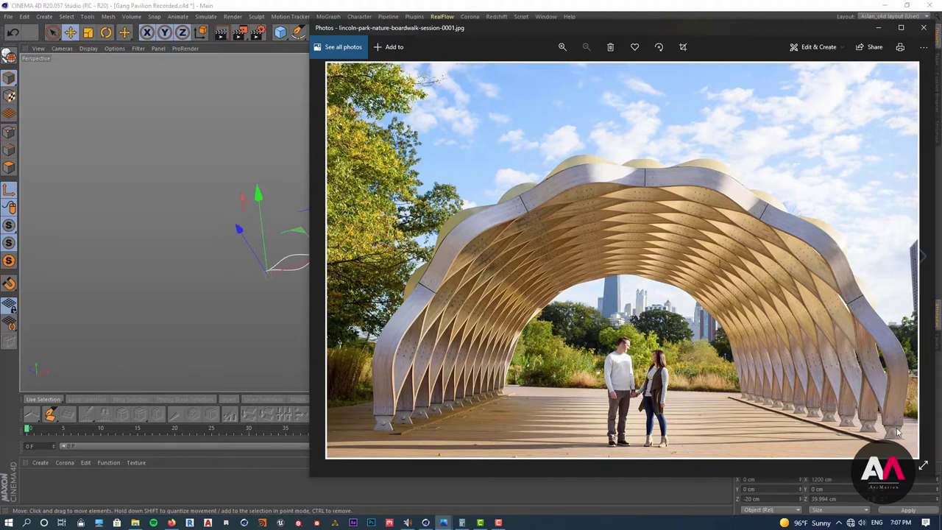
pyautogui.click(248, 151)
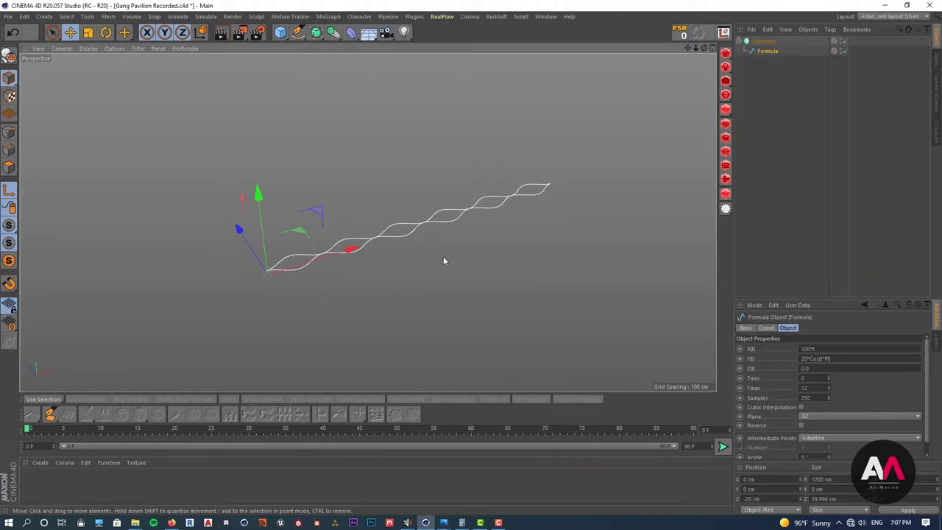
# Add a Circle spline with a radius of 400 cm and hide the Symmetry object in the viewport.
pyautogui.moveTo(812, 349); pyautogui.dragTo(800, 349)
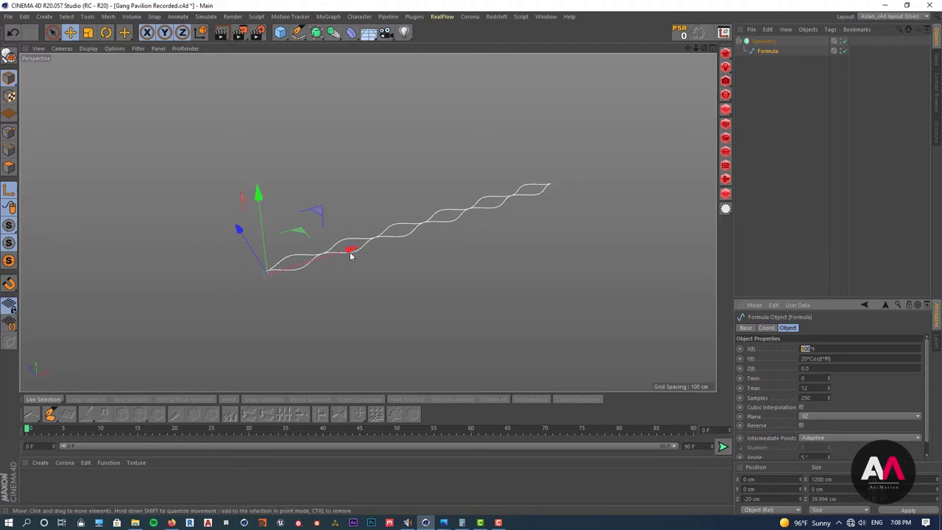
pyautogui.keyDown('alt'); pyautogui.moveTo(484, 170); pyautogui.dragTo(415, 191); pyautogui.keyUp('alt')
pyautogui.click(298, 31)
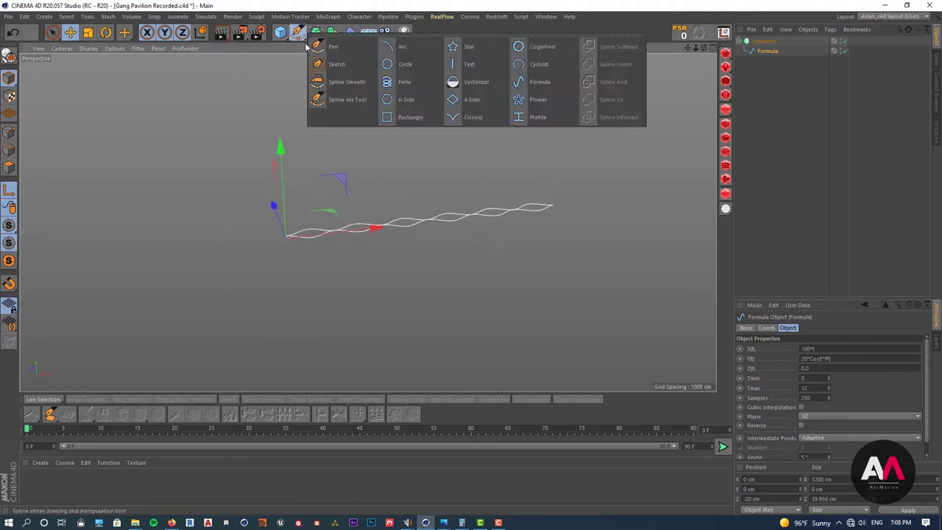
pyautogui.click(406, 65)
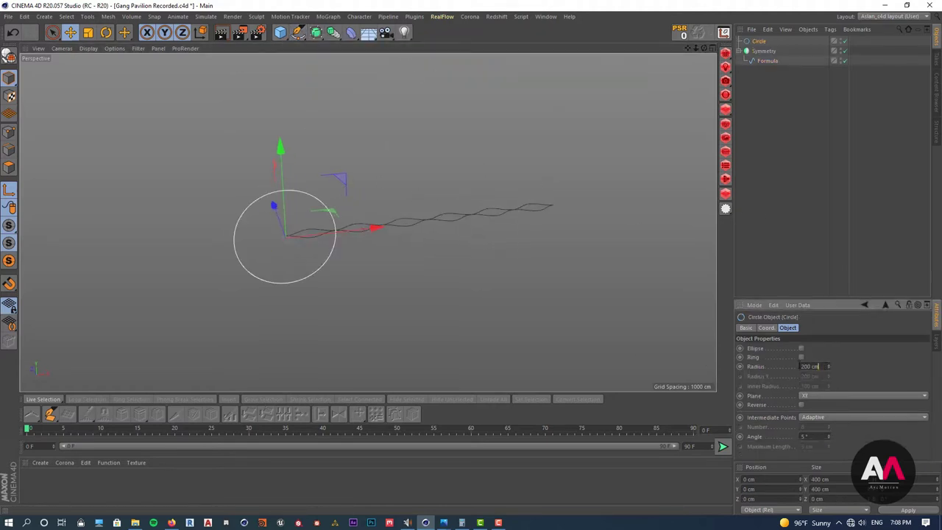
pyautogui.write('400')
pyautogui.press('Return')
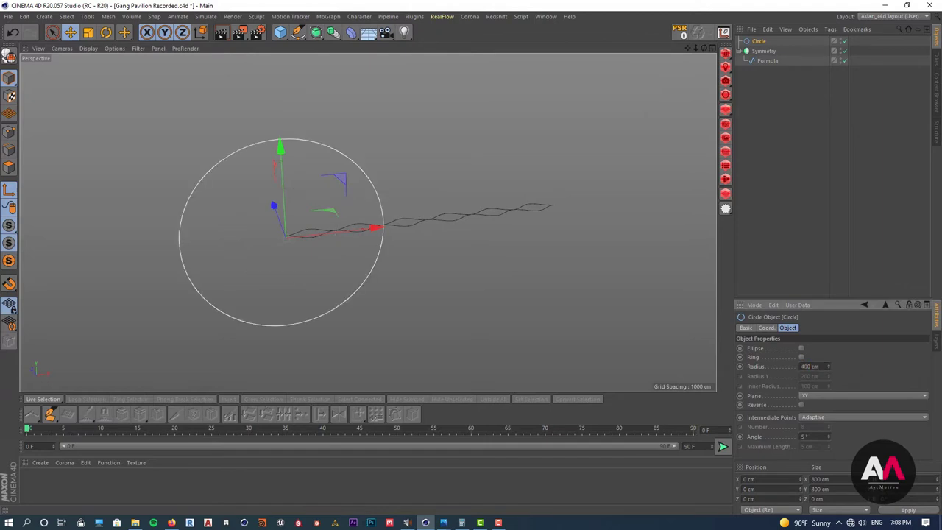
pyautogui.click(843, 51)
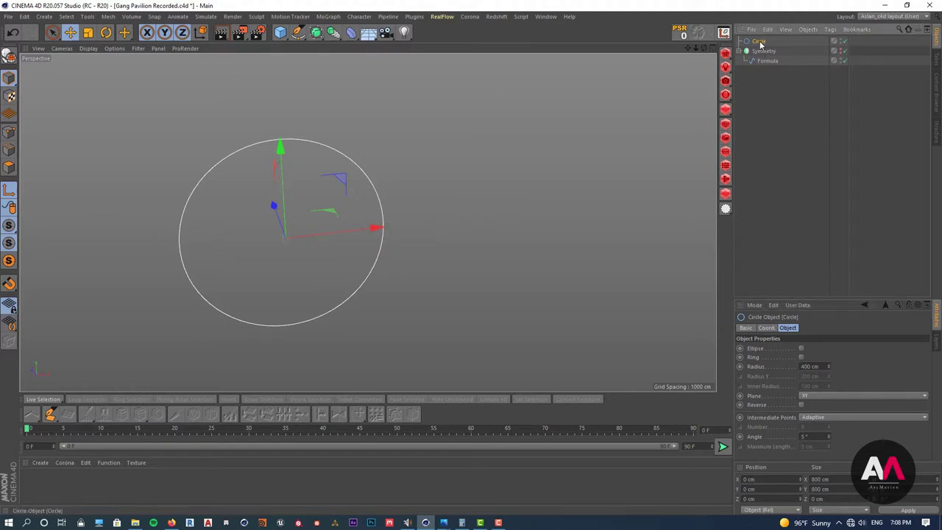
pyautogui.keyDown('alt'); pyautogui.moveTo(443, 290); pyautogui.dragTo(351, 294); pyautogui.keyUp('alt')
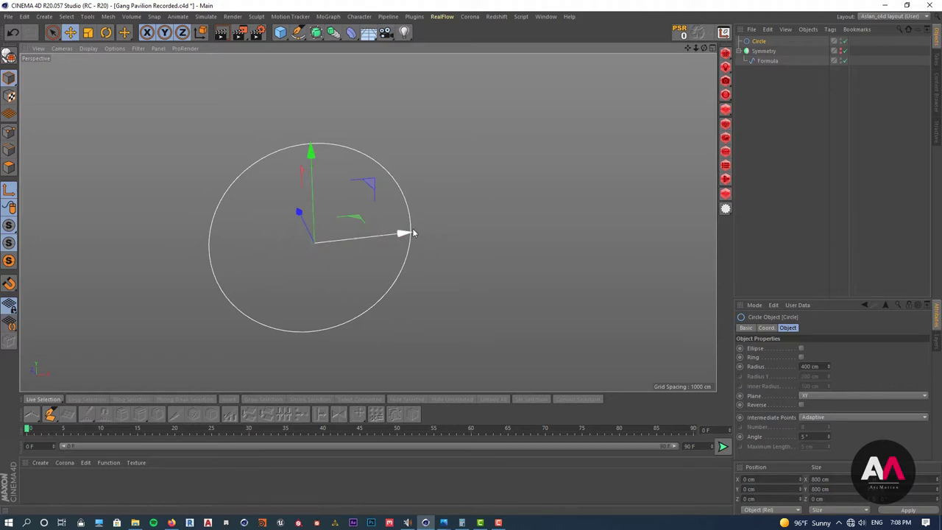
# Trace the circle's upper half with Doodle Paint and write the perimeter formula Pc = 2πR beside it.
pyautogui.moveTo(124, 32); pyautogui.dragTo(153, 70)
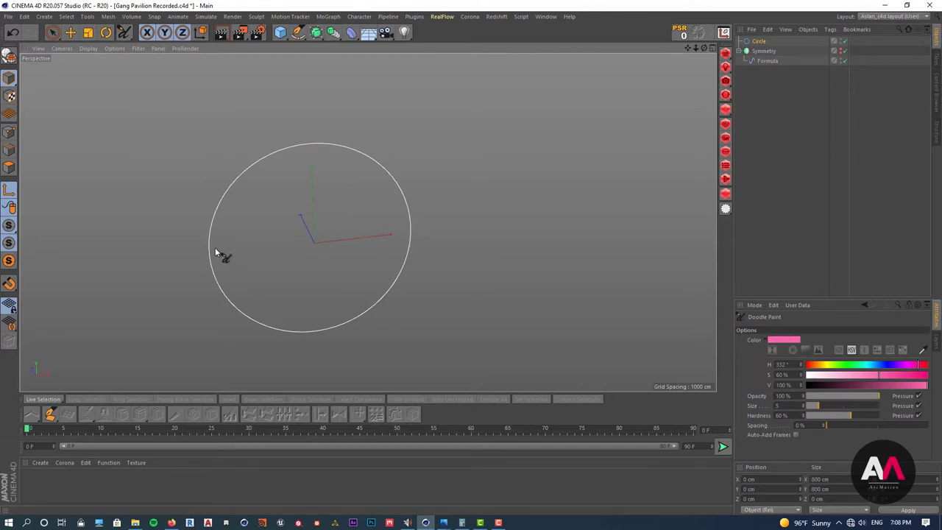
pyautogui.moveTo(209, 255)
pyautogui.mouseDown()
pyautogui.moveTo(223, 202)
pyautogui.moveTo(282, 154)
pyautogui.moveTo(332, 150)
pyautogui.moveTo(372, 160)
pyautogui.moveTo(408, 199)
pyautogui.moveTo(409, 237)
pyautogui.moveTo(414, 230)
pyautogui.mouseUp()
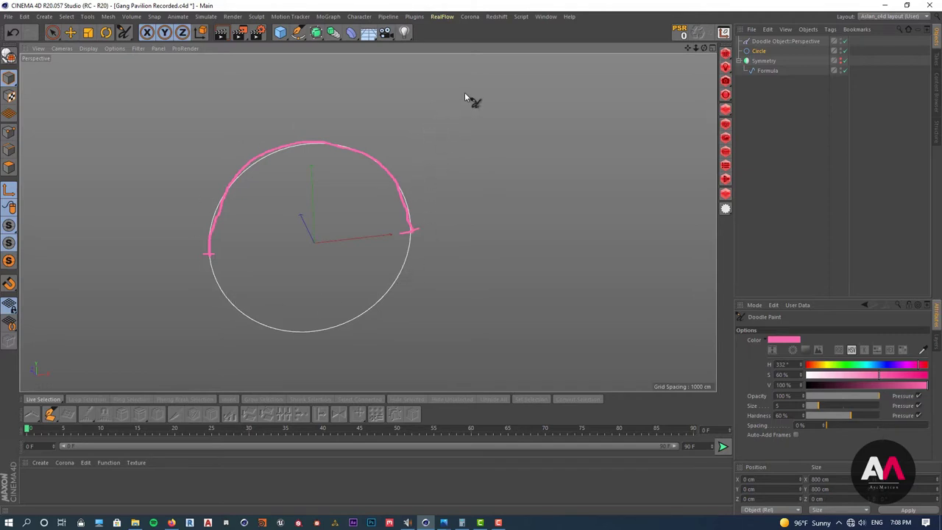
pyautogui.moveTo(449, 116)
pyautogui.mouseDown()
pyautogui.moveTo(458, 107)
pyautogui.moveTo(464, 116)
pyautogui.mouseUp()
pyautogui.moveTo(515, 91)
pyautogui.mouseDown()
pyautogui.moveTo(516, 105)
pyautogui.moveTo(526, 86)
pyautogui.moveTo(523, 105)
pyautogui.mouseUp()
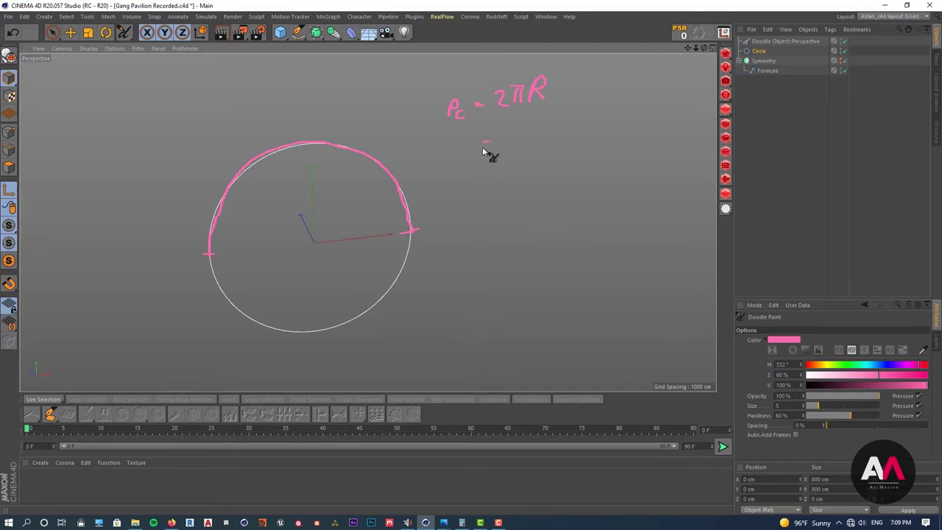
# Write the substituted values = 2 x 3,14 x 400 beneath the perimeter formula.
pyautogui.moveTo(483, 142); pyautogui.dragTo(503, 151)
pyautogui.moveTo(538, 129)
pyautogui.mouseDown()
pyautogui.moveTo(540, 150)
pyautogui.moveTo(557, 150)
pyautogui.mouseUp()
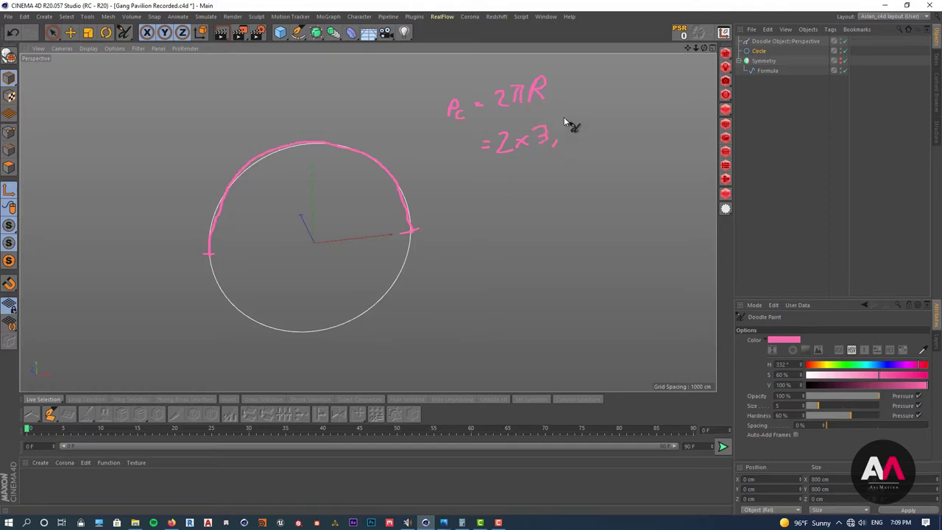
pyautogui.moveTo(571, 118)
pyautogui.mouseDown()
pyautogui.moveTo(569, 136)
pyautogui.moveTo(590, 128)
pyautogui.moveTo(586, 135)
pyautogui.mouseUp()
pyautogui.moveTo(612, 105); pyautogui.dragTo(625, 114)
pyautogui.moveTo(621, 104)
pyautogui.mouseDown()
pyautogui.moveTo(622, 120)
pyautogui.moveTo(654, 112)
pyautogui.mouseUp()
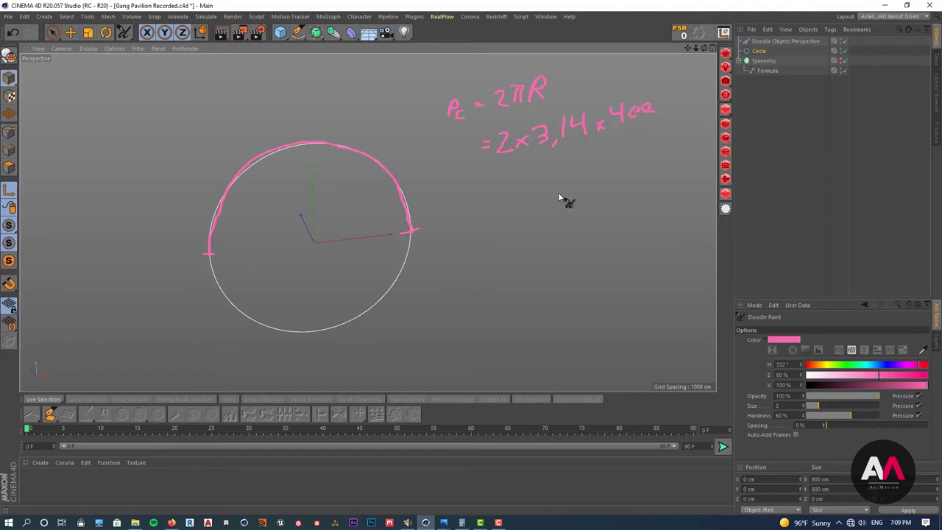
# Compute the circle's perimeter in Calculator as 2 × 3.14 × 400.
pyautogui.moveTo(271, 139); pyautogui.dragTo(109, 105)
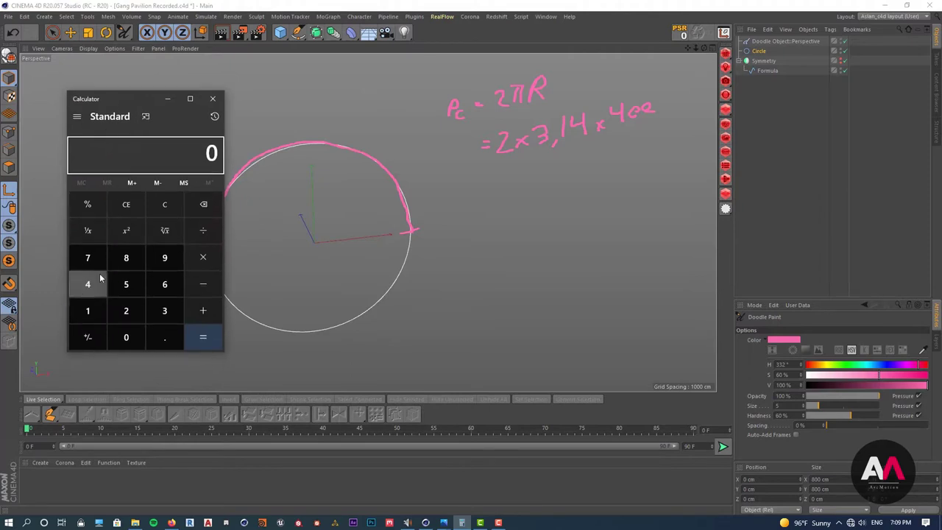
pyautogui.click(126, 310)
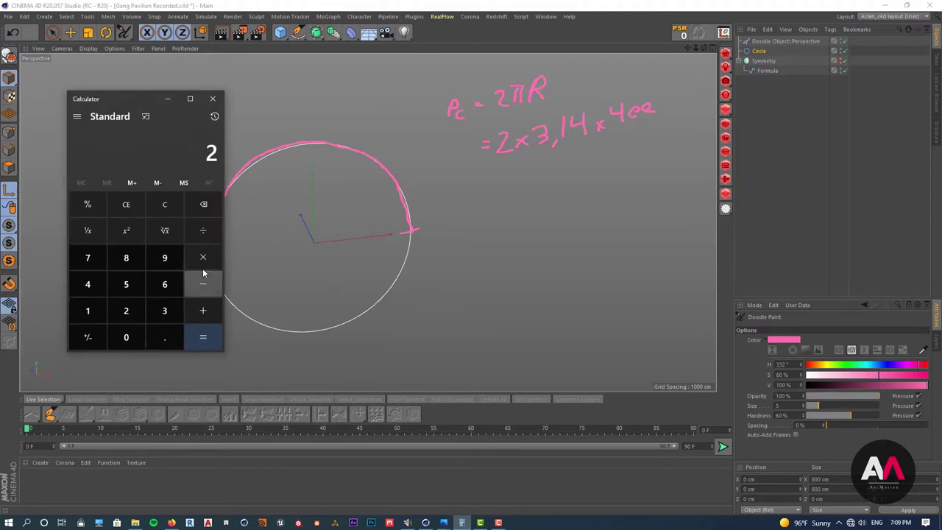
pyautogui.click(204, 257)
pyautogui.click(164, 310)
pyautogui.click(165, 337)
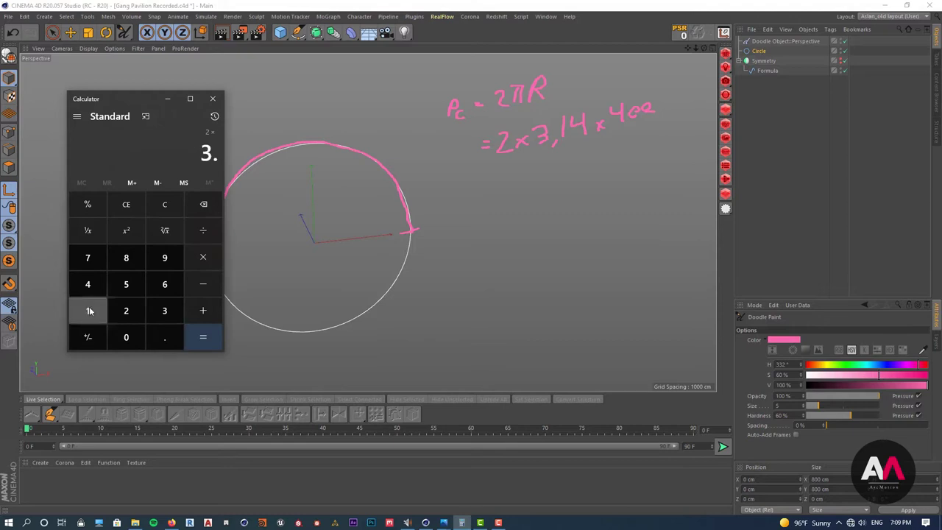
pyautogui.click(88, 310)
pyautogui.click(88, 284)
pyautogui.click(203, 257)
pyautogui.click(88, 284)
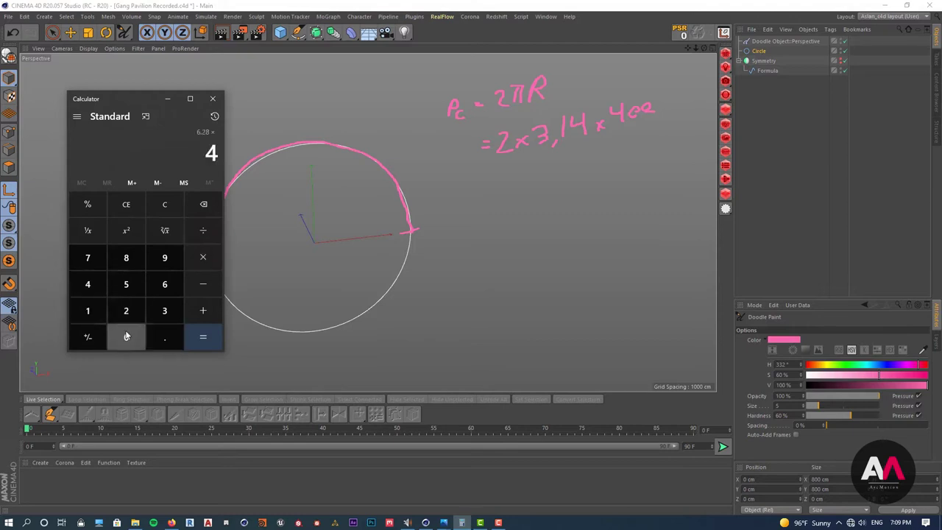
pyautogui.click(126, 336)
pyautogui.click(126, 336)
pyautogui.click(203, 336)
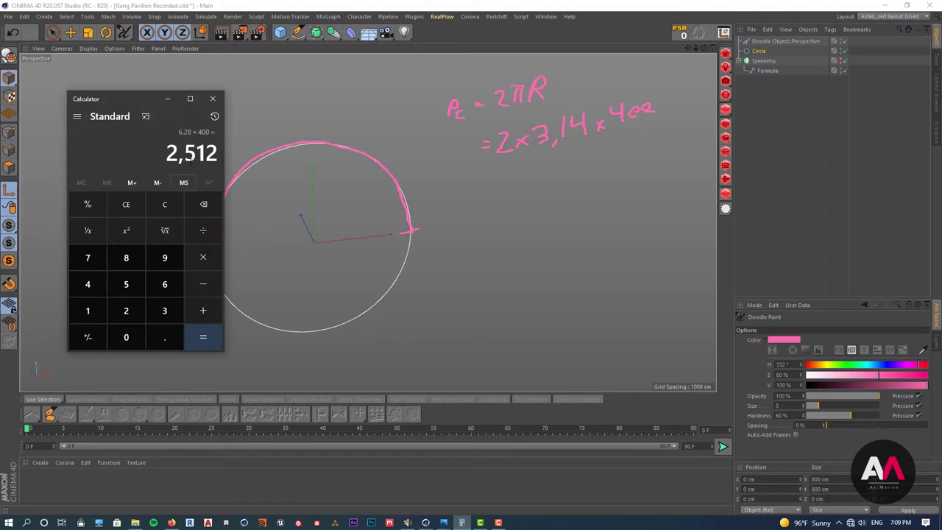
# Divide the calculated perimeter by 2 to get the half-circle's length.
pyautogui.moveTo(134, 105); pyautogui.dragTo(93, 106)
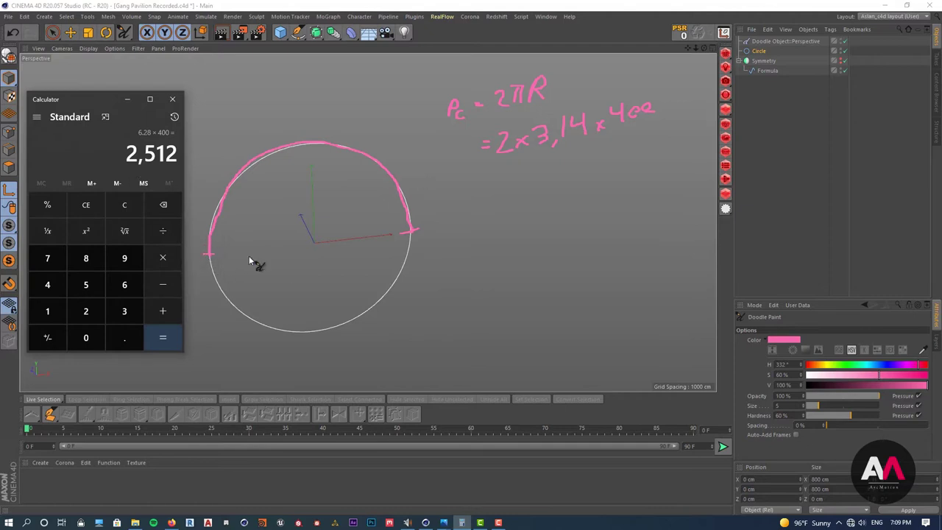
pyautogui.click(162, 233)
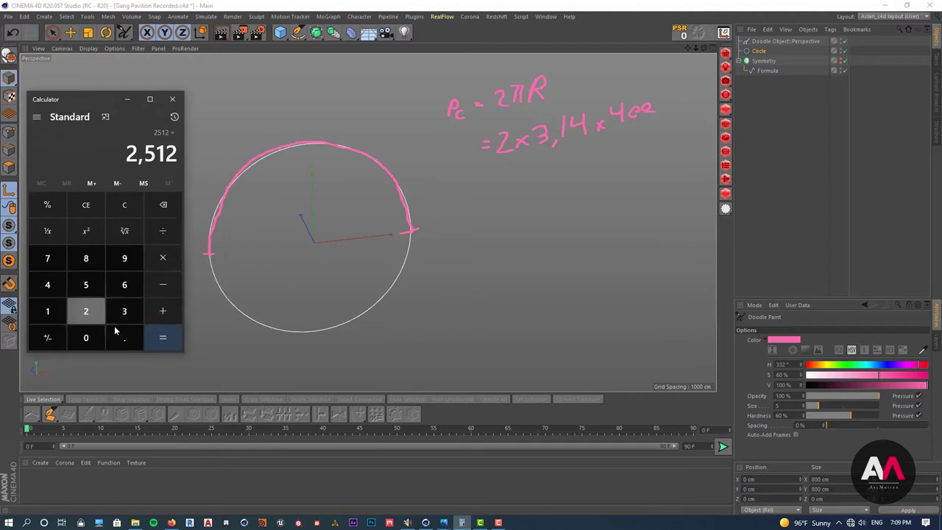
pyautogui.click(86, 310)
pyautogui.click(162, 337)
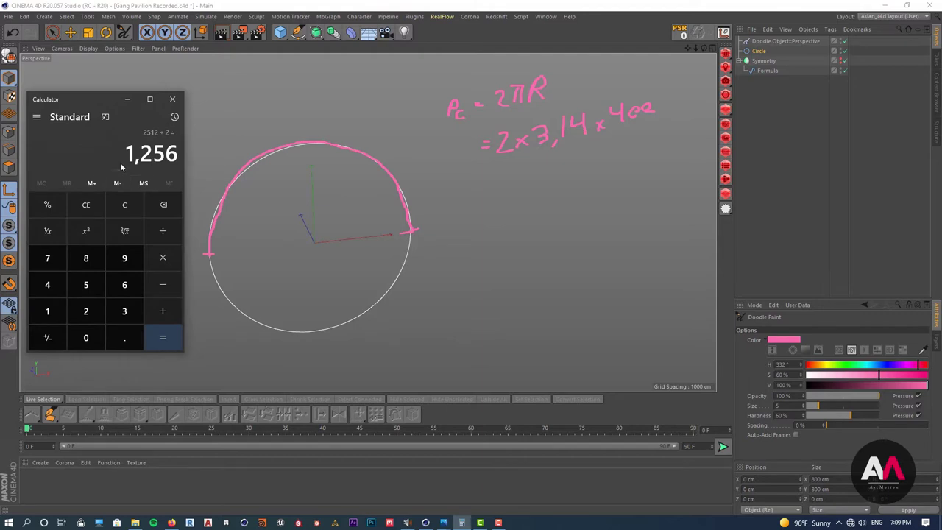
# Write the half-perimeter 1256 cm under the formula with a double underline, and sketch the circle's radius labelled R.
pyautogui.click(512, 172)
pyautogui.moveTo(513, 172); pyautogui.dragTo(513, 186)
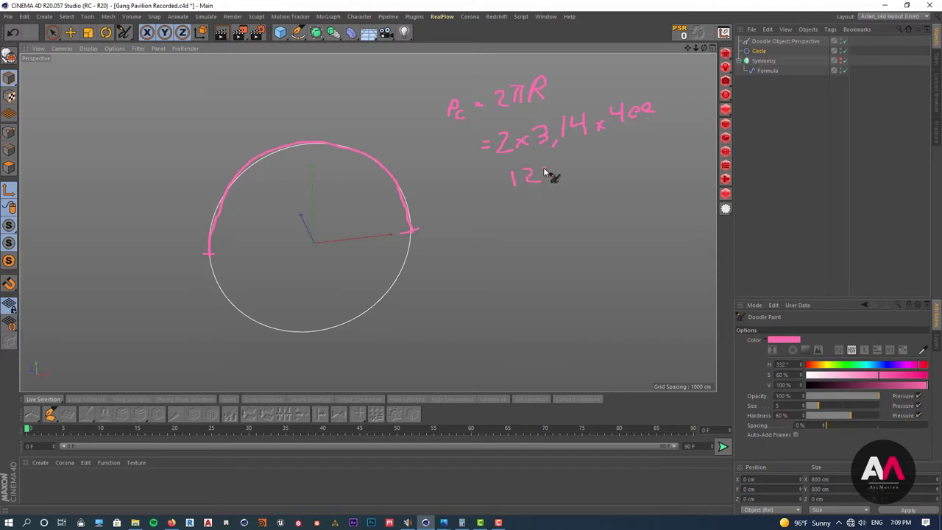
pyautogui.moveTo(546, 169)
pyautogui.mouseDown()
pyautogui.moveTo(564, 174)
pyautogui.moveTo(630, 155)
pyautogui.mouseUp()
pyautogui.moveTo(513, 200); pyautogui.dragTo(638, 172)
pyautogui.moveTo(516, 208); pyautogui.dragTo(657, 179)
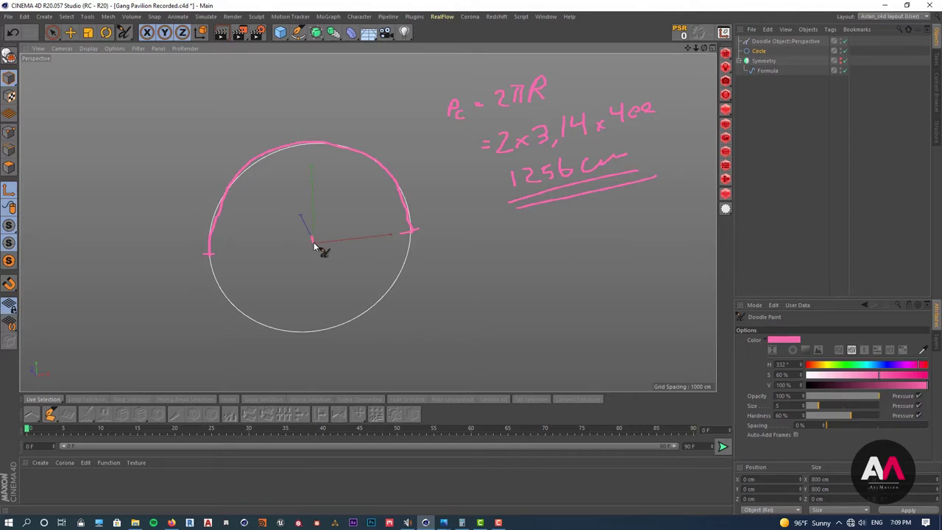
pyautogui.moveTo(314, 239)
pyautogui.mouseDown()
pyautogui.moveTo(426, 239)
pyautogui.moveTo(315, 243)
pyautogui.moveTo(365, 228)
pyautogui.mouseUp()
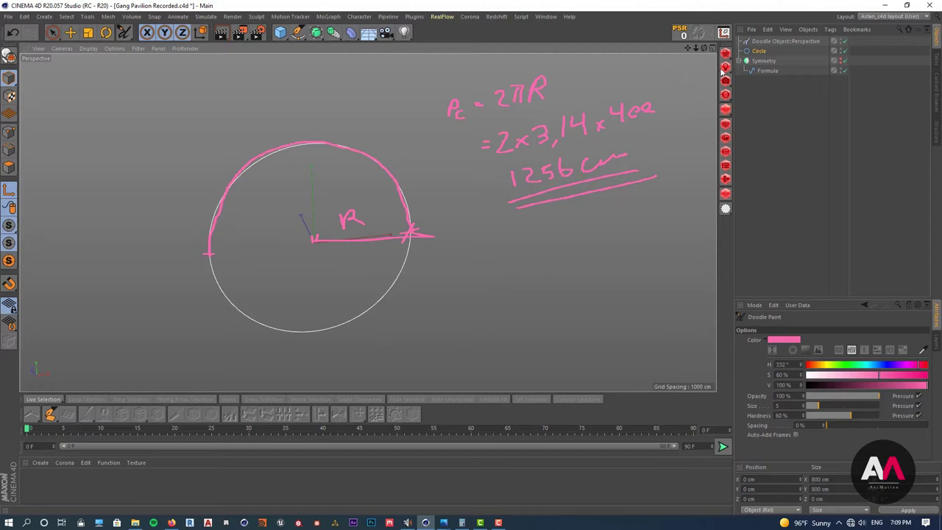
# Delete the doodle and the circle, and make the Symmetry object visible in the viewport again.
pyautogui.click(774, 41)
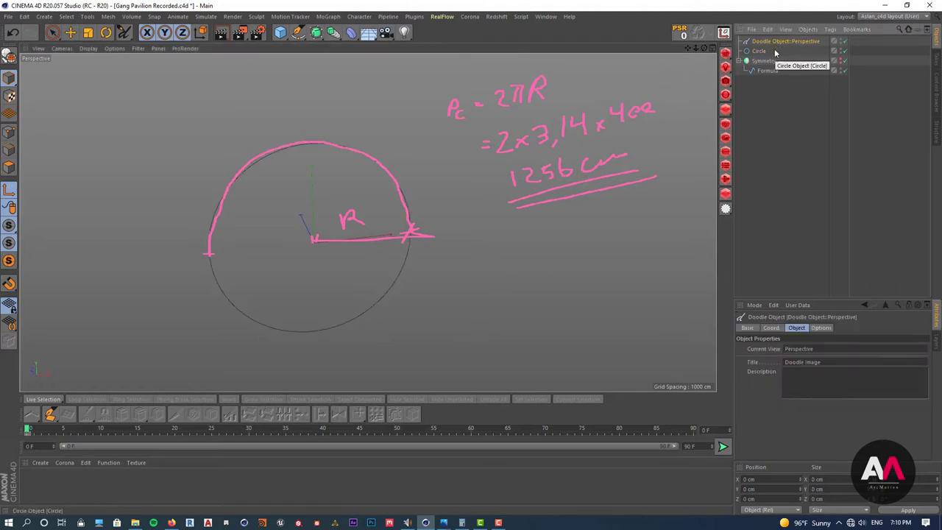
pyautogui.press('Delete')
pyautogui.click(759, 42)
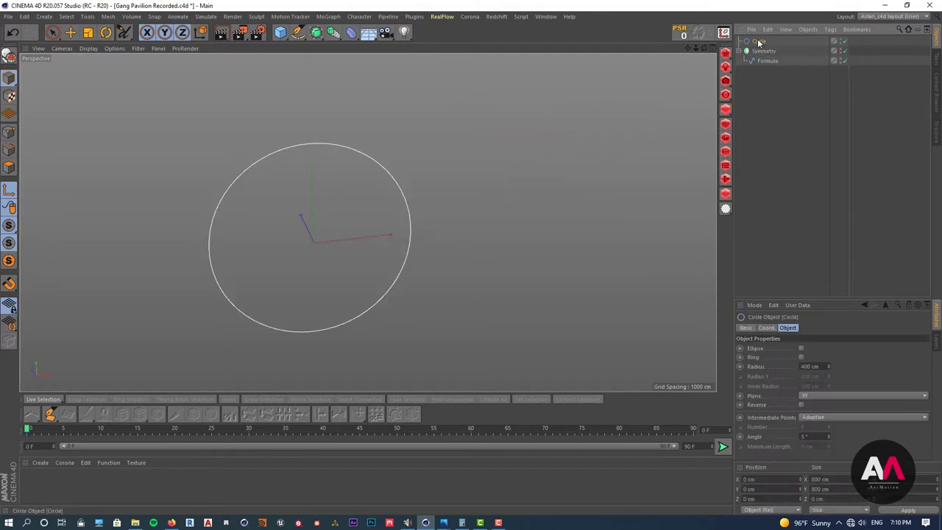
pyautogui.press('Delete')
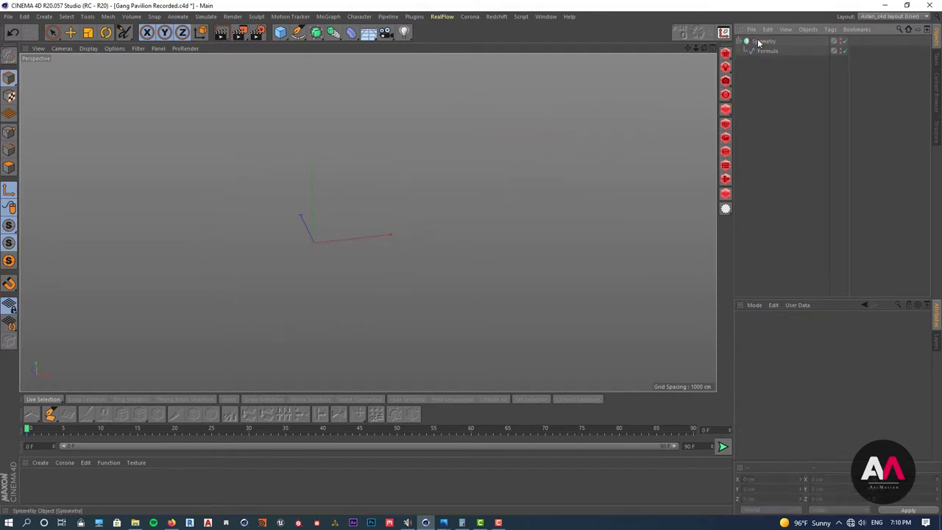
pyautogui.click(843, 42)
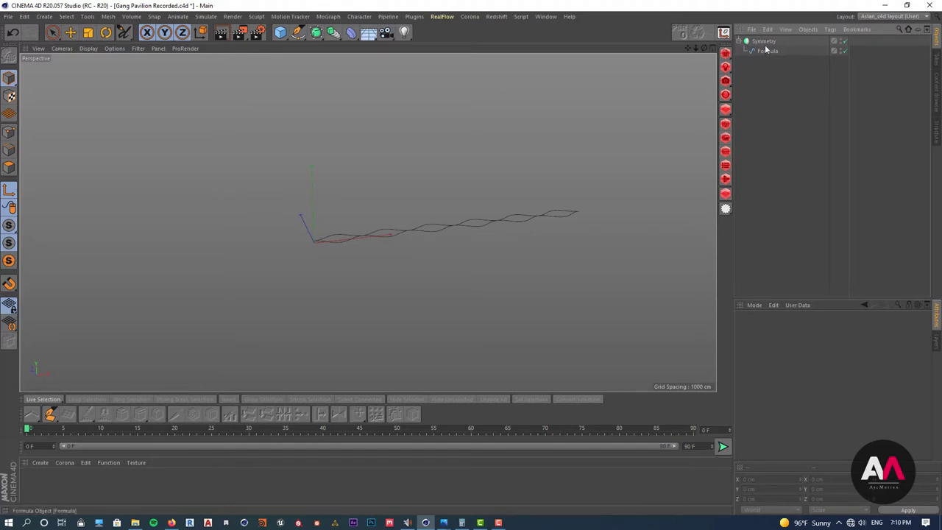
# Add a cube and set its X size to 1256 cm as a length reference for the wave.
pyautogui.click(280, 32)
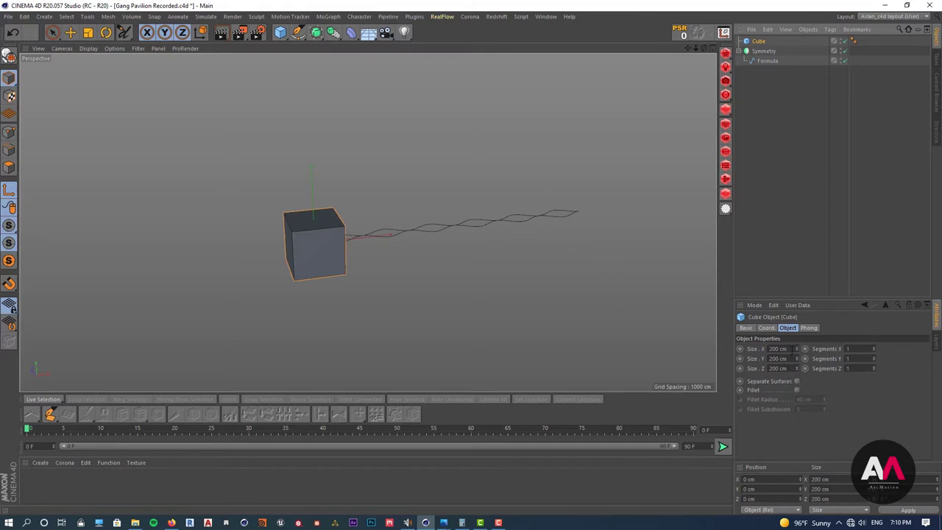
pyautogui.click(780, 348)
pyautogui.write('1256')
pyautogui.press('Return')
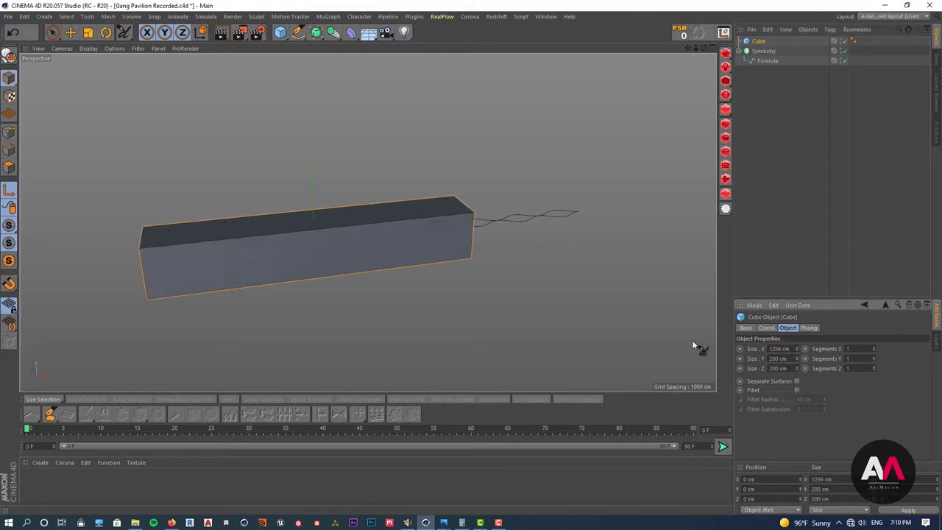
# In the Top view, move the reference cube along X to about 603 cm so it overlays the mirrored wave's full length.
pyautogui.click(711, 49)
pyautogui.click(711, 49)
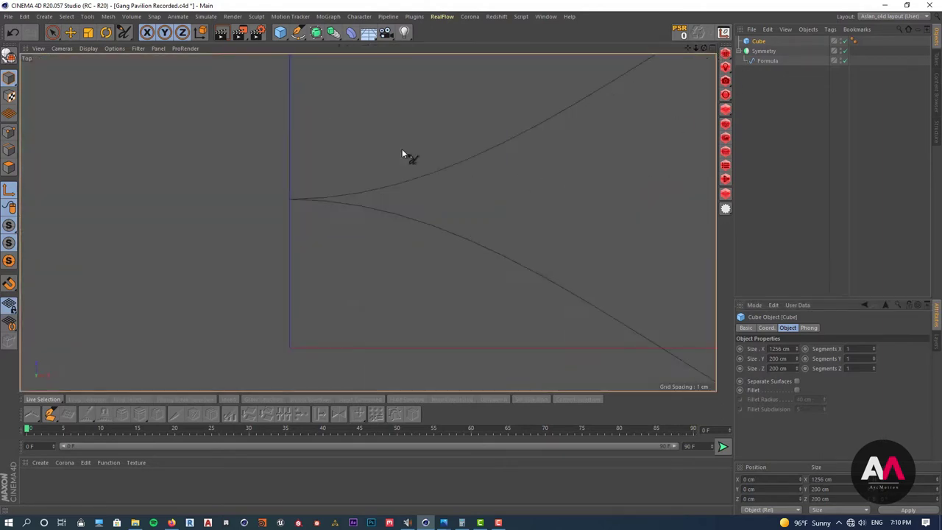
pyautogui.click(71, 33)
pyautogui.scroll(-6, 239, 205)
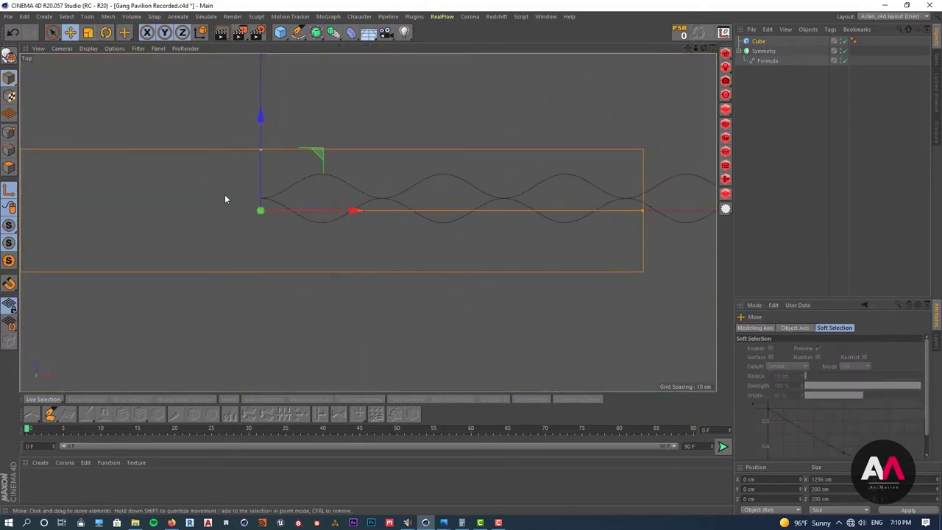
pyautogui.moveTo(308, 210); pyautogui.dragTo(471, 212)
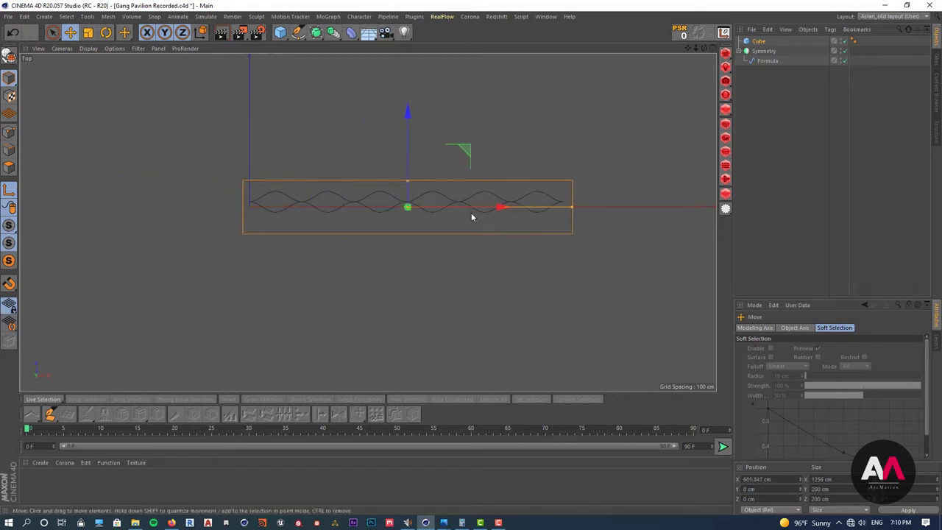
pyautogui.scroll(3, 517, 172)
pyautogui.scroll(1, 424, 196)
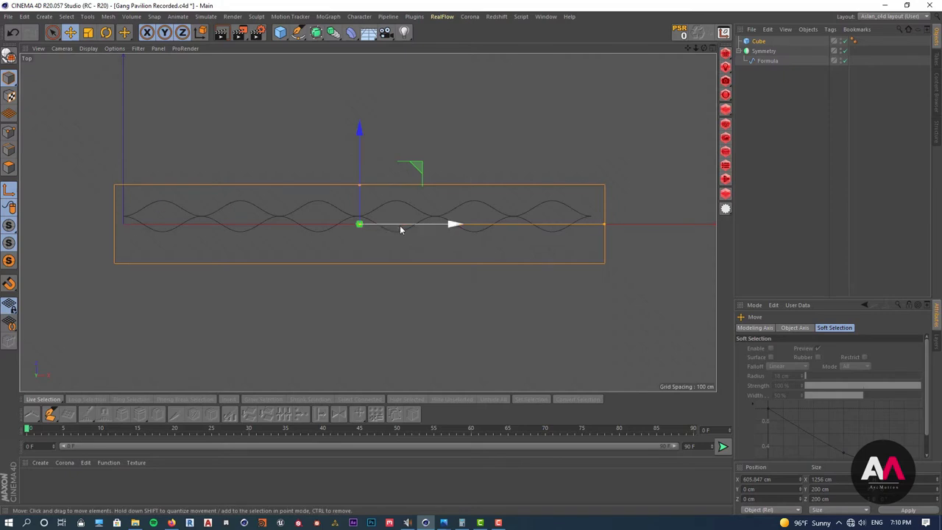
pyautogui.moveTo(403, 224); pyautogui.dragTo(401, 224)
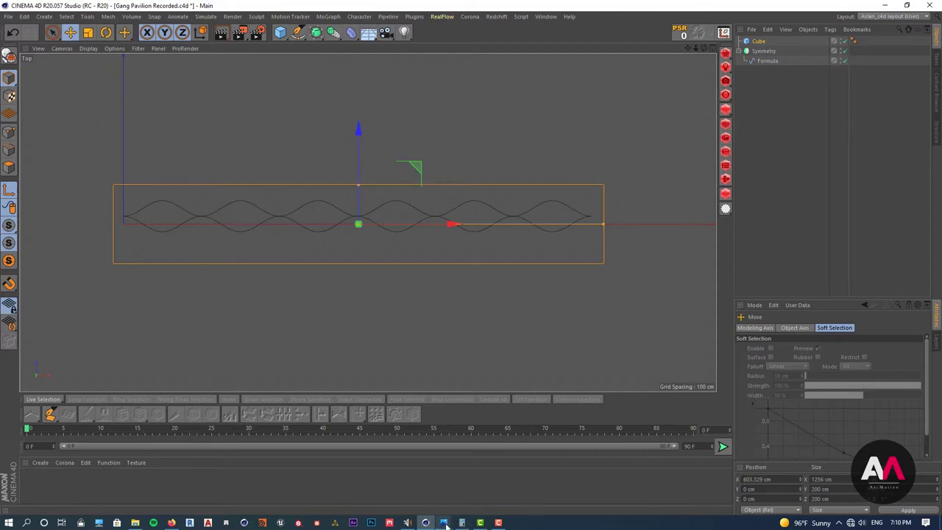
# Open the lincoln-park-nature-boardwalk photo, examine how the arch's ribs meet the ground against the wave's two ends, and close it.
pyautogui.moveTo(446, 525)
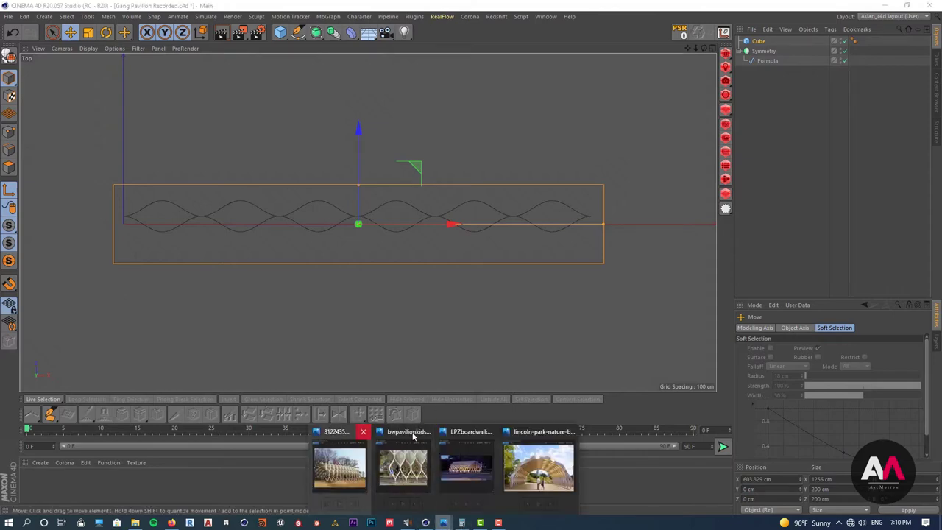
pyautogui.click(538, 467)
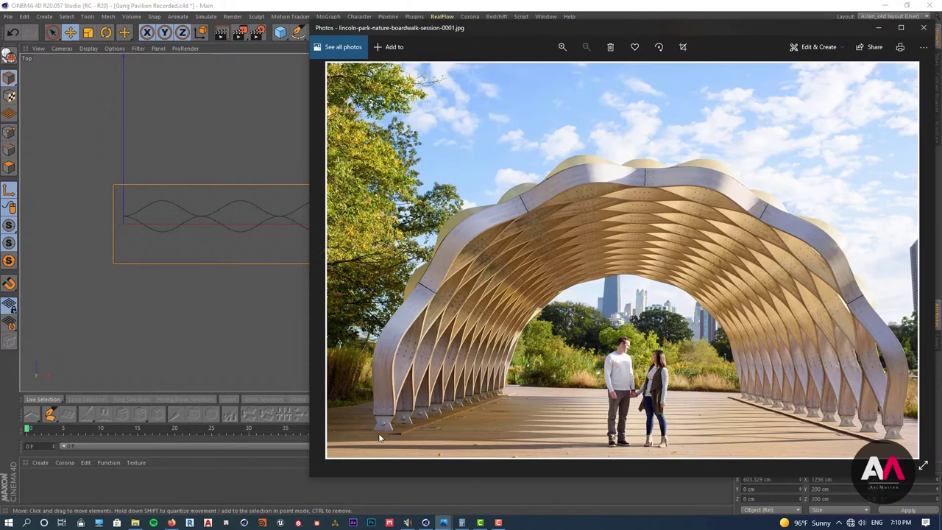
pyautogui.scroll(3, 378, 431)
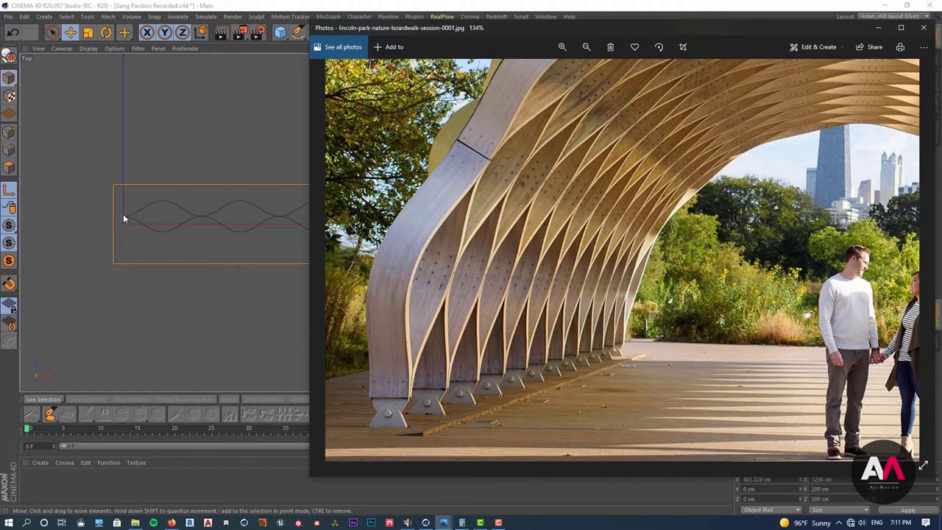
pyautogui.scroll(-5, 101, 298)
pyautogui.scroll(8, 297, 267)
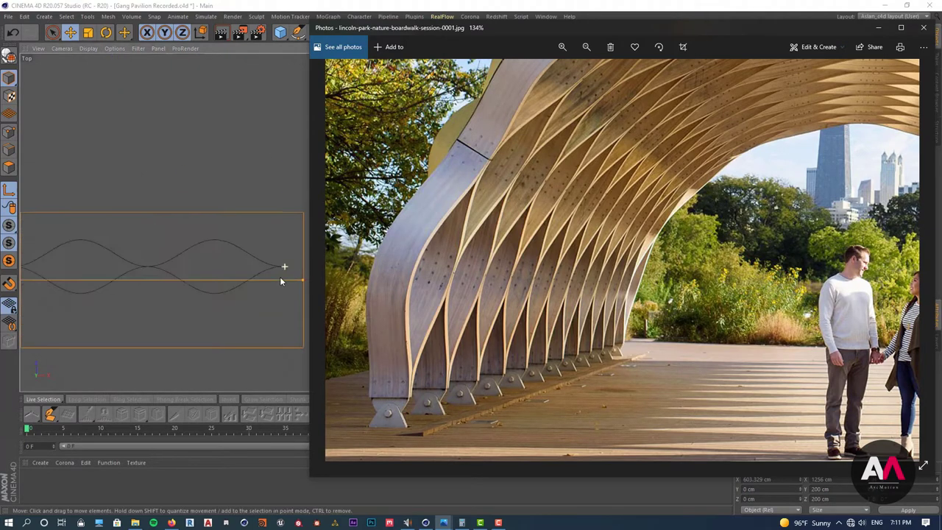
pyautogui.scroll(-7, 275, 271)
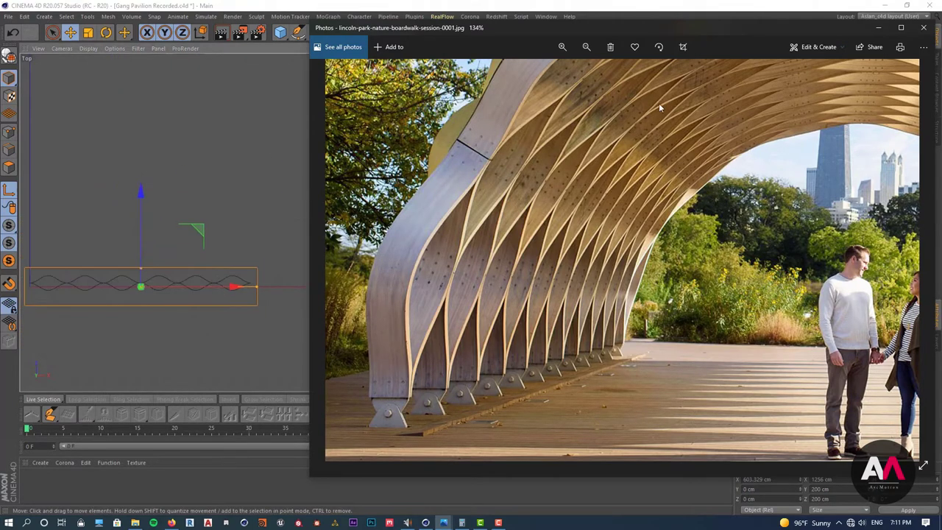
pyautogui.click(924, 27)
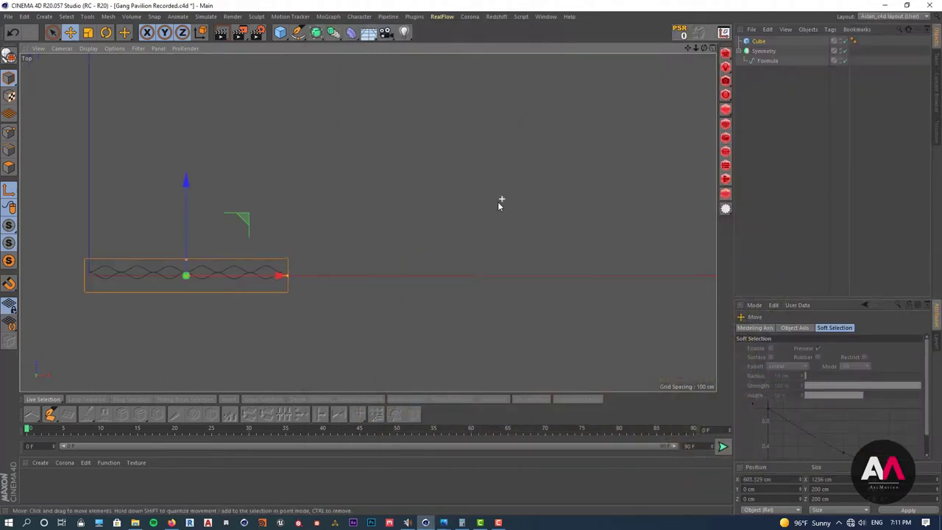
# Check the Formula spline's X(t) expression and delete the reference cube.
pyautogui.click(775, 64)
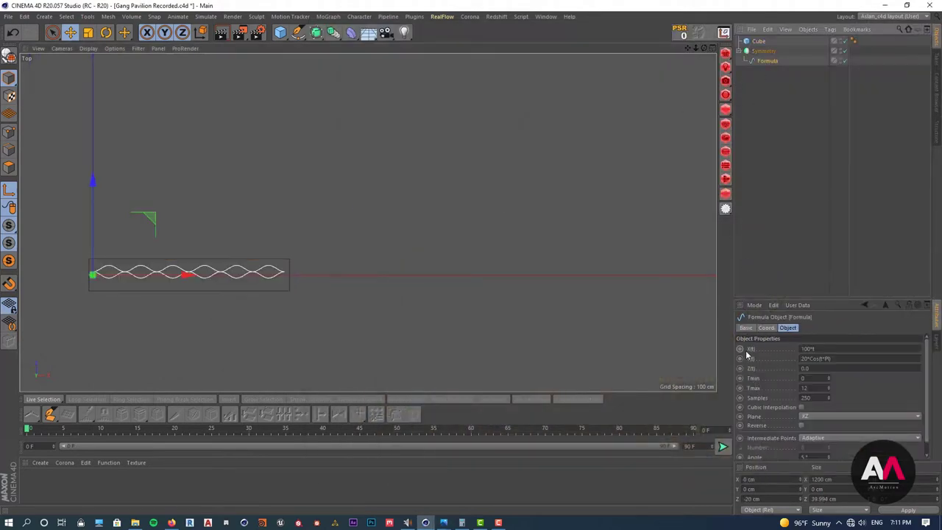
pyautogui.click(808, 349)
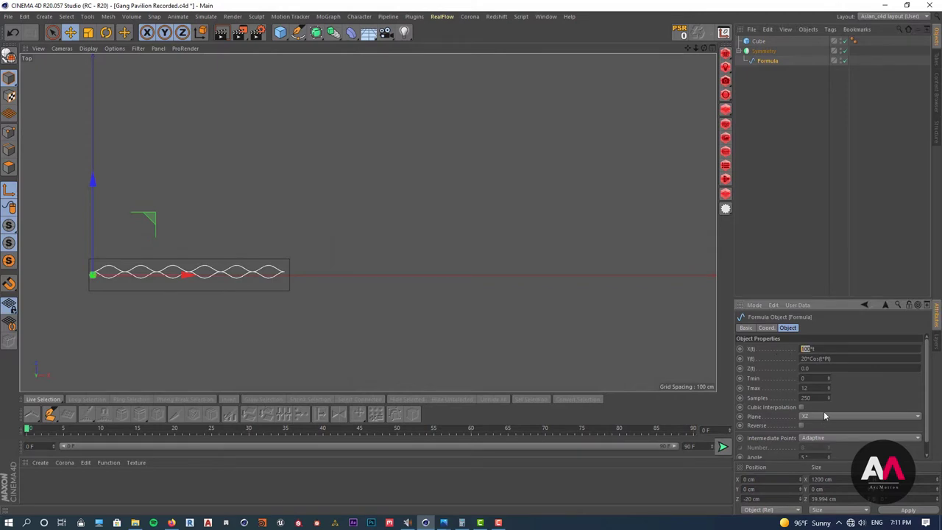
pyautogui.click(760, 173)
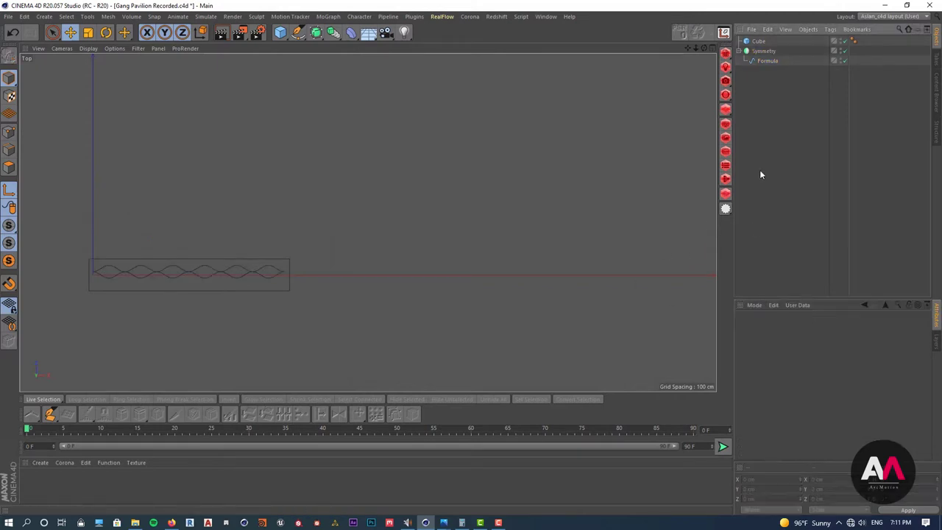
pyautogui.click(760, 42)
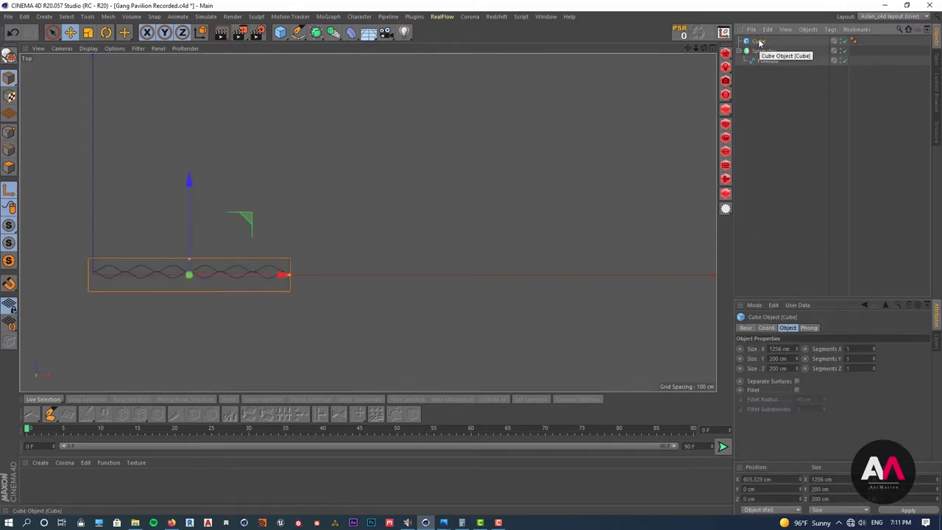
pyautogui.press('Delete')
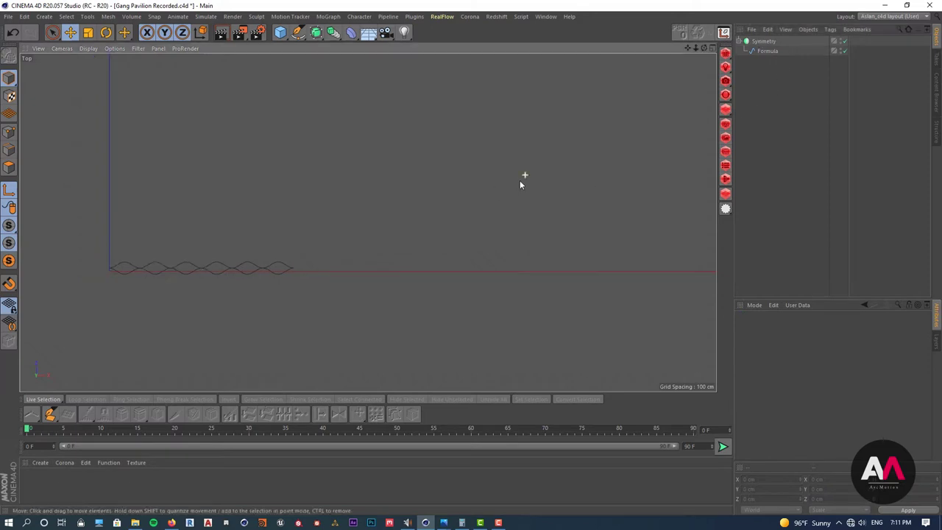
# Add a Rectangle spline at the start of the mirrored wave as the rib's cross-section profile.
pyautogui.scroll(-5, 519, 181)
pyautogui.keyDown('alt'); pyautogui.moveTo(371, 201); pyautogui.dragTo(429, 171, button='right'); pyautogui.keyUp('alt')
pyautogui.keyDown('alt'); pyautogui.moveTo(409, 220); pyautogui.dragTo(439, 126); pyautogui.keyUp('alt')
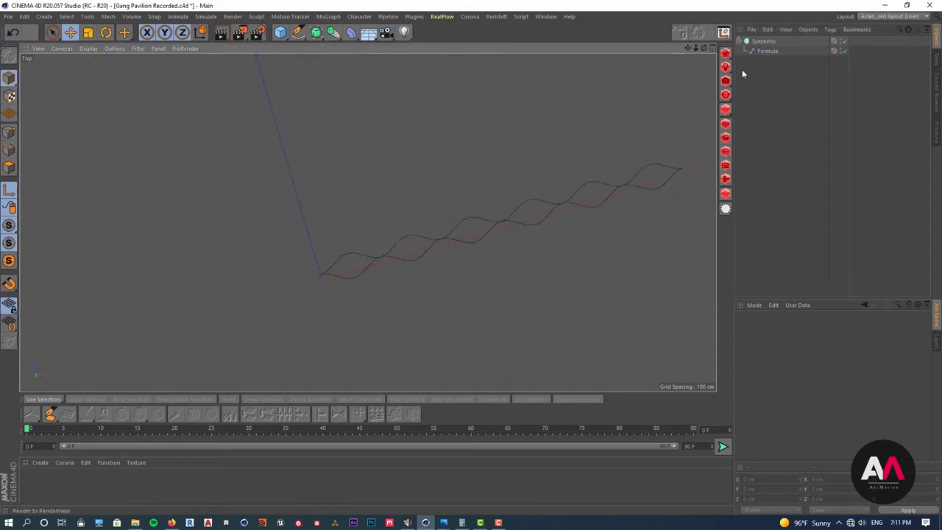
pyautogui.click(763, 42)
pyautogui.keyDown('alt'); pyautogui.moveTo(394, 247); pyautogui.dragTo(379, 249, button='right'); pyautogui.keyUp('alt')
pyautogui.moveTo(382, 248)
pyautogui.keyDown('alt'); pyautogui.mouseDown()
pyautogui.moveTo(392, 210)
pyautogui.moveTo(386, 232)
pyautogui.mouseUp(); pyautogui.keyUp('alt')
pyautogui.keyDown('alt'); pyautogui.moveTo(386, 236); pyautogui.dragTo(424, 229, button='right'); pyautogui.keyUp('alt')
pyautogui.keyDown('alt'); pyautogui.moveTo(424, 230); pyautogui.dragTo(444, 276); pyautogui.keyUp('alt')
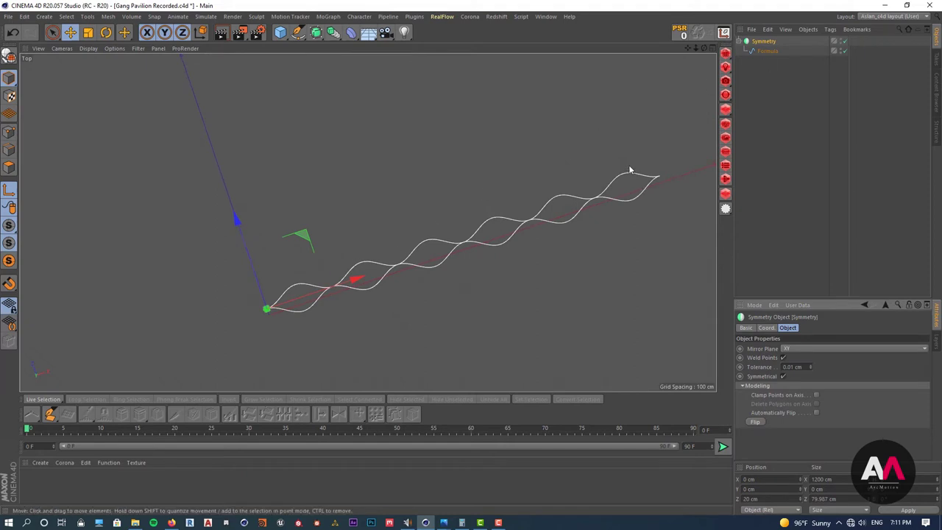
pyautogui.click(316, 32)
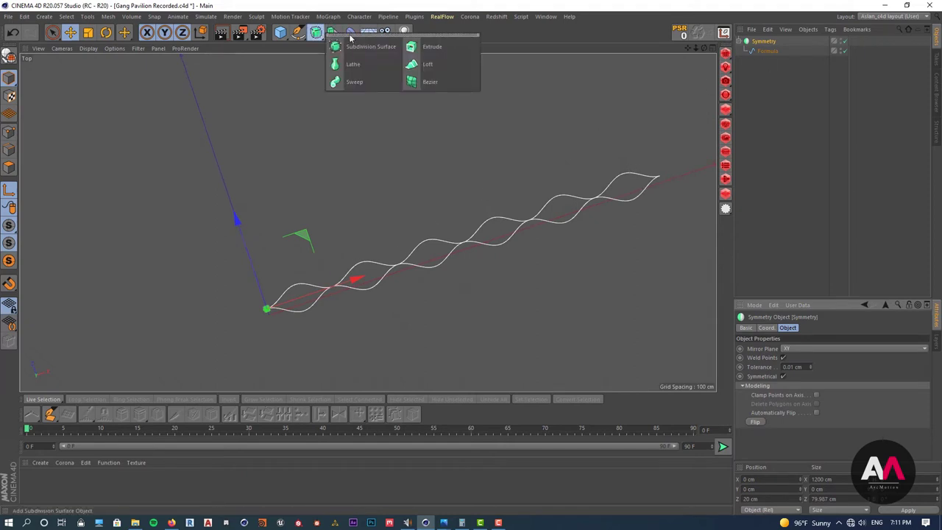
pyautogui.click(299, 32)
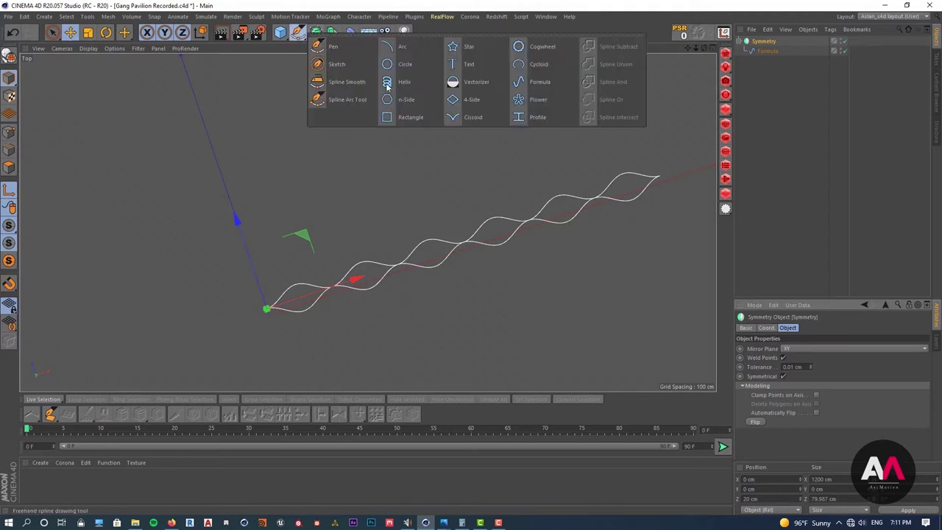
pyautogui.click(416, 118)
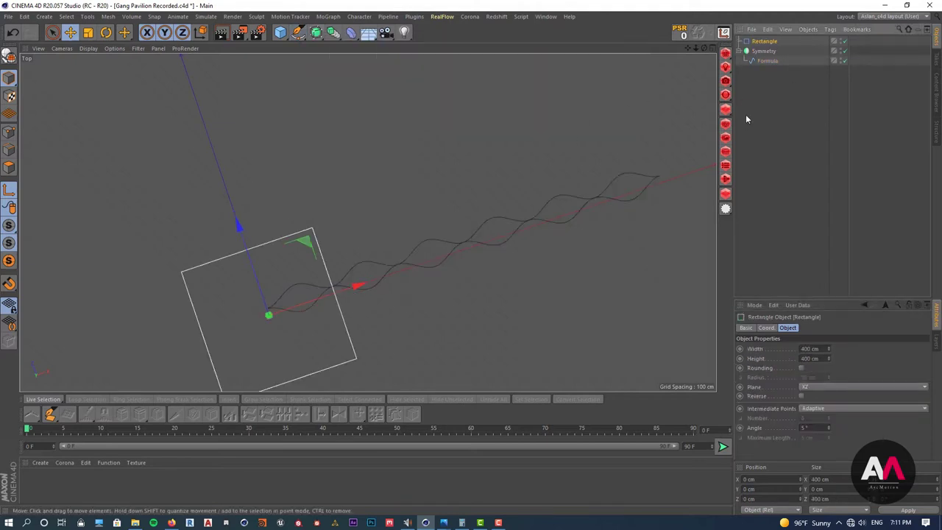
pyautogui.moveTo(566, 139)
pyautogui.keyDown('alt'); pyautogui.mouseDown()
pyautogui.moveTo(469, 189)
pyautogui.moveTo(559, 221)
pyautogui.mouseUp(); pyautogui.keyUp('alt')
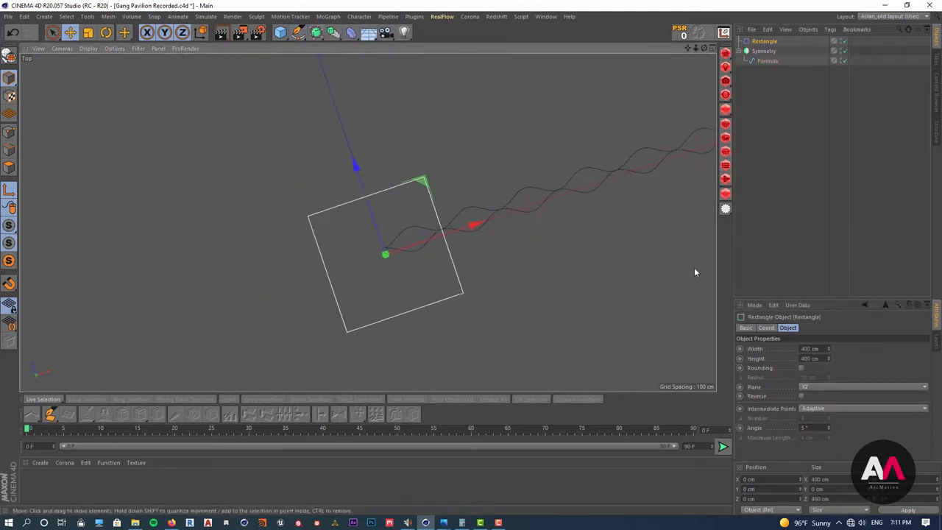
# Set the rectangle's width to 10 cm and its height to 40 cm.
pyautogui.doubleClick(809, 349)
pyautogui.write('10')
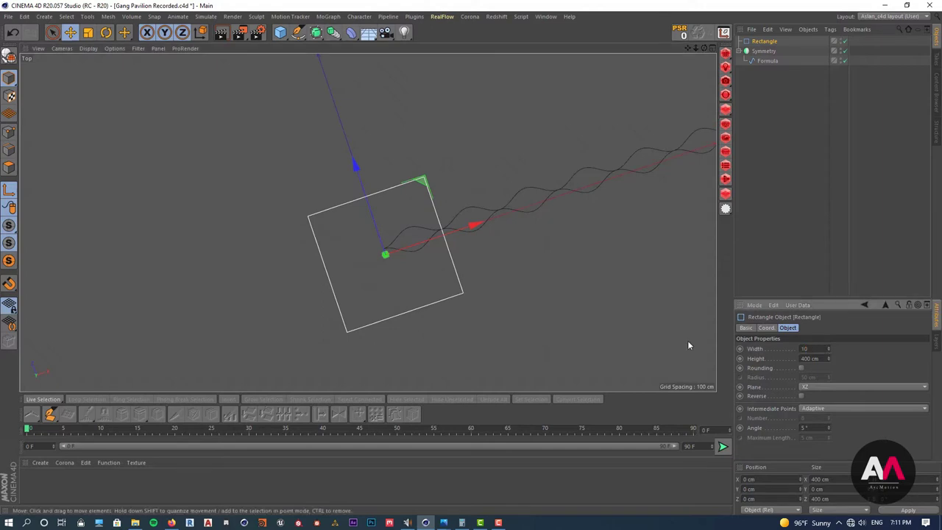
pyautogui.press('Return')
pyautogui.doubleClick(810, 359)
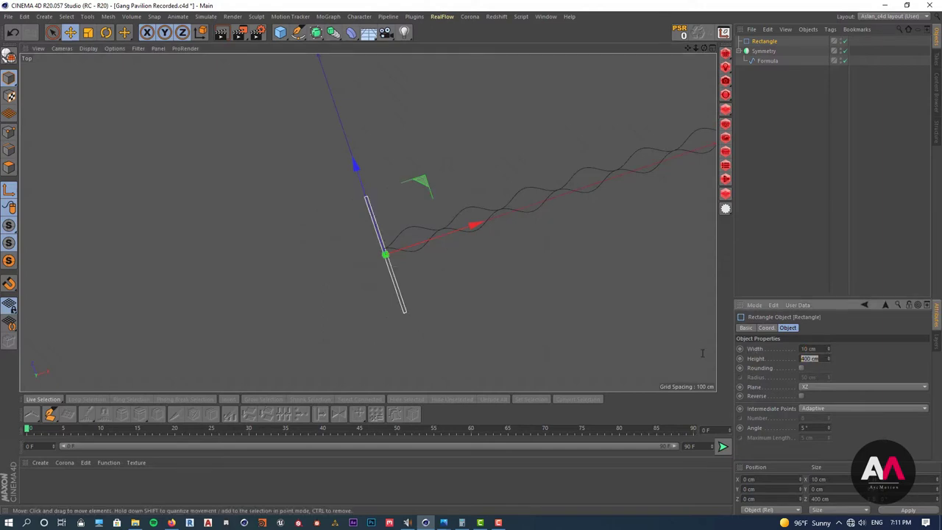
pyautogui.write('40')
pyautogui.press('Return')
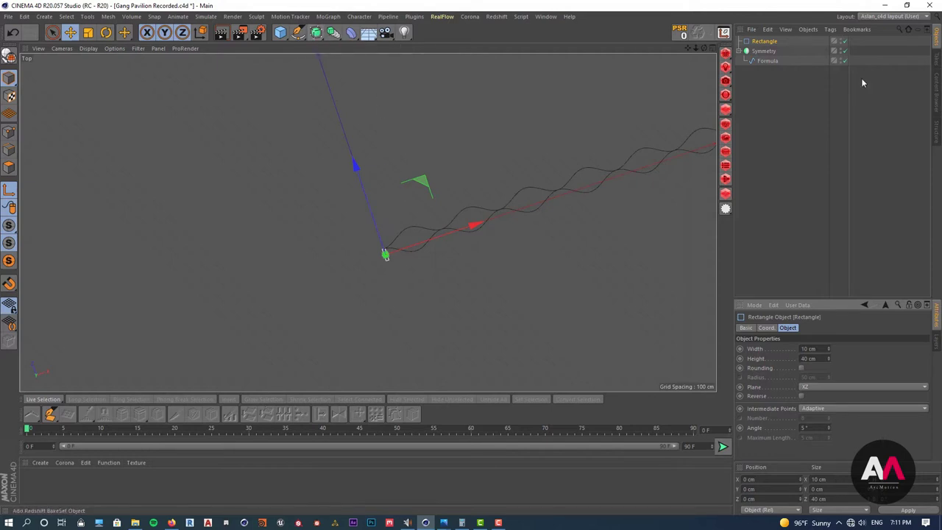
# Select the Symmetry object and examine the rectangle profile against the wave's starting point in the Top and Perspective views.
pyautogui.click(765, 51)
pyautogui.keyDown('alt'); pyautogui.moveTo(402, 252); pyautogui.dragTo(421, 233, button='right'); pyautogui.keyUp('alt')
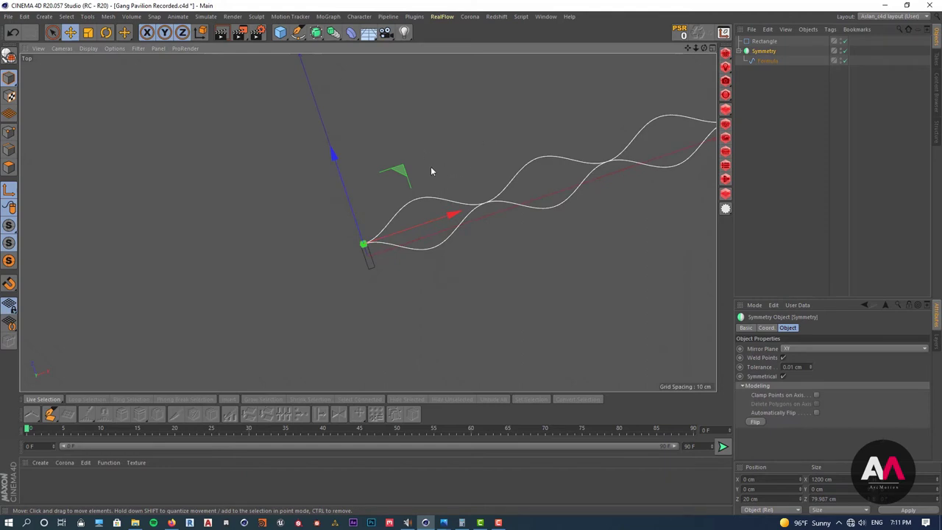
pyautogui.scroll(-3, 431, 172)
pyautogui.keyDown('alt'); pyautogui.moveTo(505, 183); pyautogui.dragTo(479, 198); pyautogui.keyUp('alt')
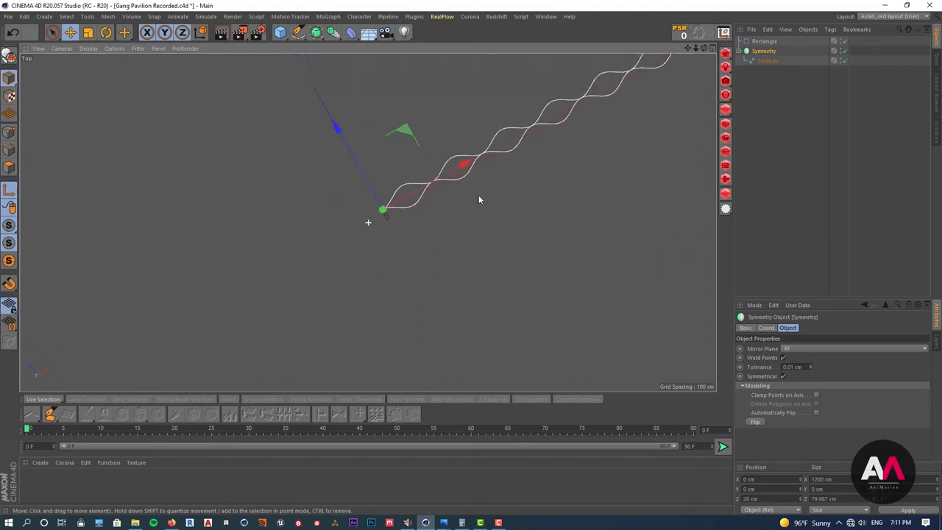
pyautogui.keyDown('alt'); pyautogui.moveTo(479, 198); pyautogui.dragTo(442, 243, button='middle'); pyautogui.keyUp('alt')
pyautogui.keyDown('alt'); pyautogui.moveTo(357, 150); pyautogui.dragTo(364, 148, button='right'); pyautogui.keyUp('alt')
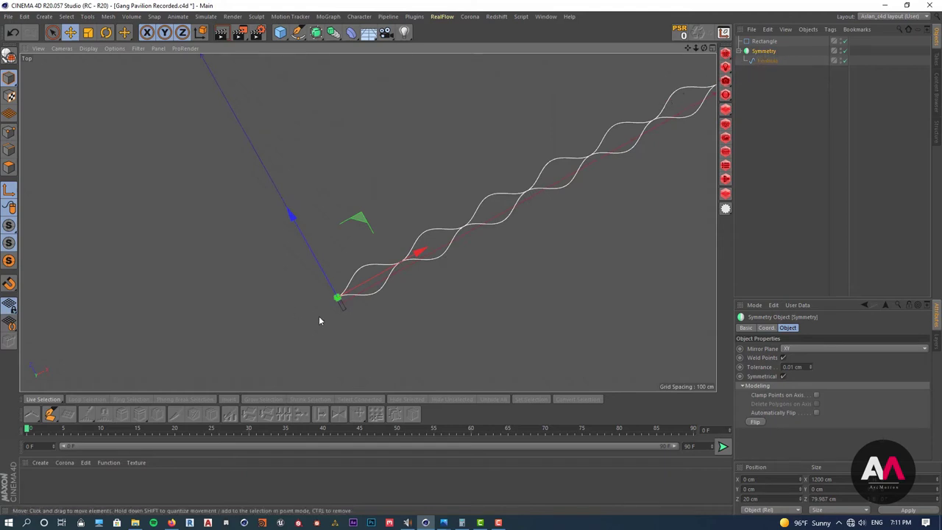
pyautogui.scroll(10, 337, 296)
pyautogui.keyDown('alt'); pyautogui.moveTo(375, 185); pyautogui.dragTo(363, 145); pyautogui.keyUp('alt')
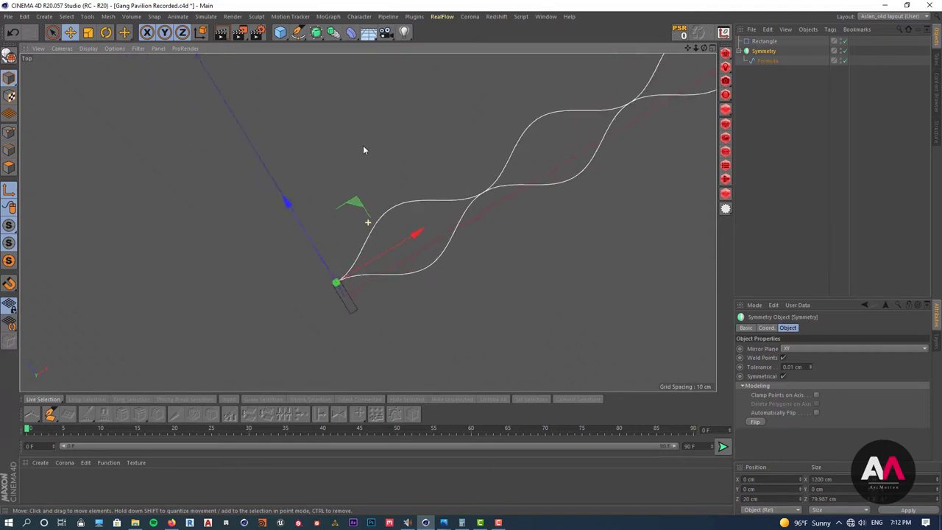
pyautogui.keyDown('alt'); pyautogui.moveTo(331, 232); pyautogui.dragTo(326, 241); pyautogui.keyUp('alt')
pyautogui.click(711, 50)
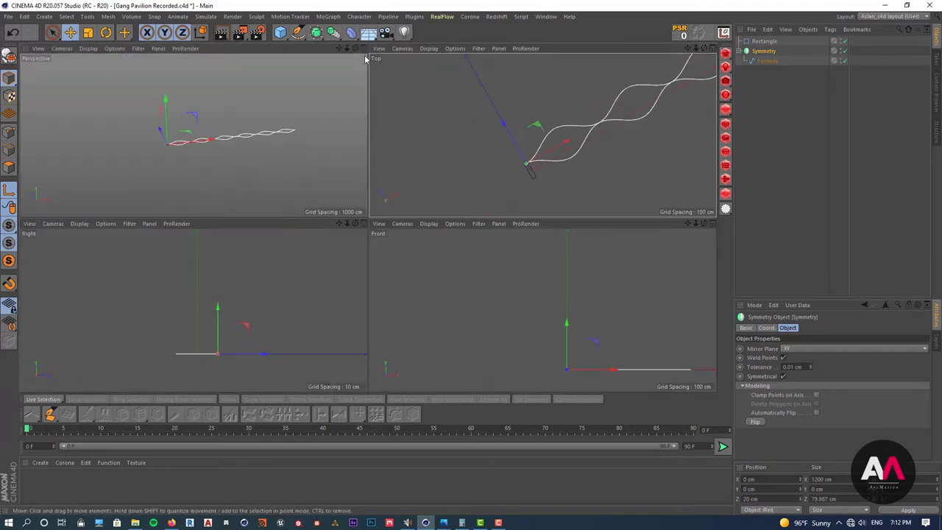
pyautogui.click(359, 48)
pyautogui.scroll(10, 328, 234)
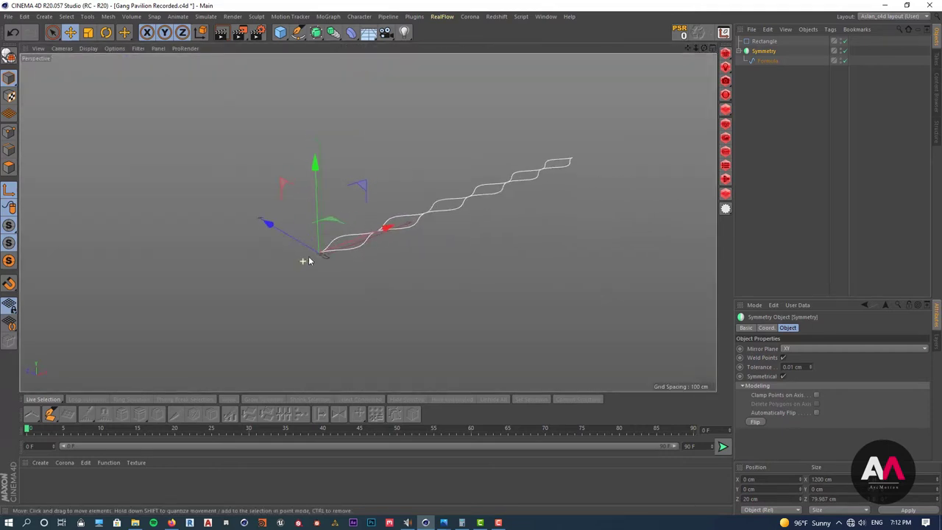
pyautogui.moveTo(389, 251)
pyautogui.keyDown('alt'); pyautogui.mouseDown()
pyautogui.moveTo(415, 242)
pyautogui.moveTo(361, 265)
pyautogui.moveTo(397, 246)
pyautogui.mouseUp(); pyautogui.keyUp('alt')
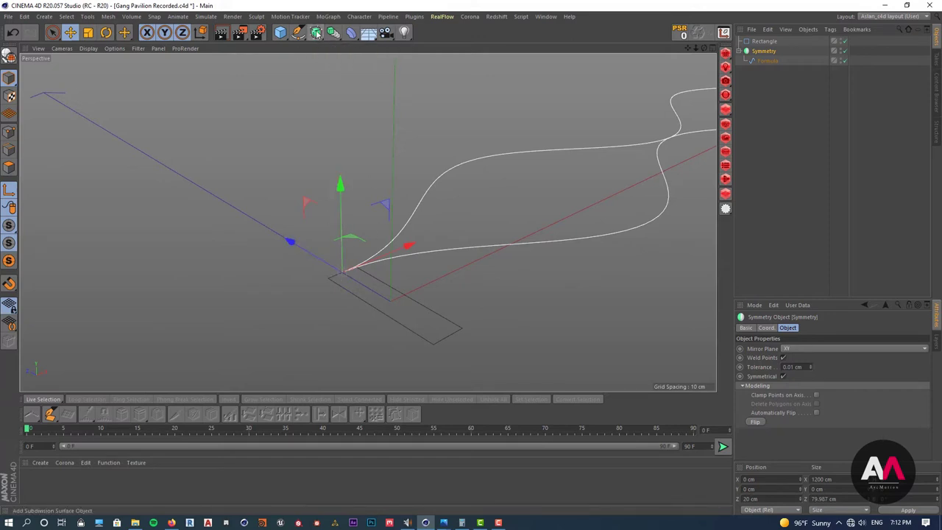
# Try adding a Sweep generator, undo it, and select the Symmetry object again.
pyautogui.moveTo(316, 33); pyautogui.dragTo(354, 84)
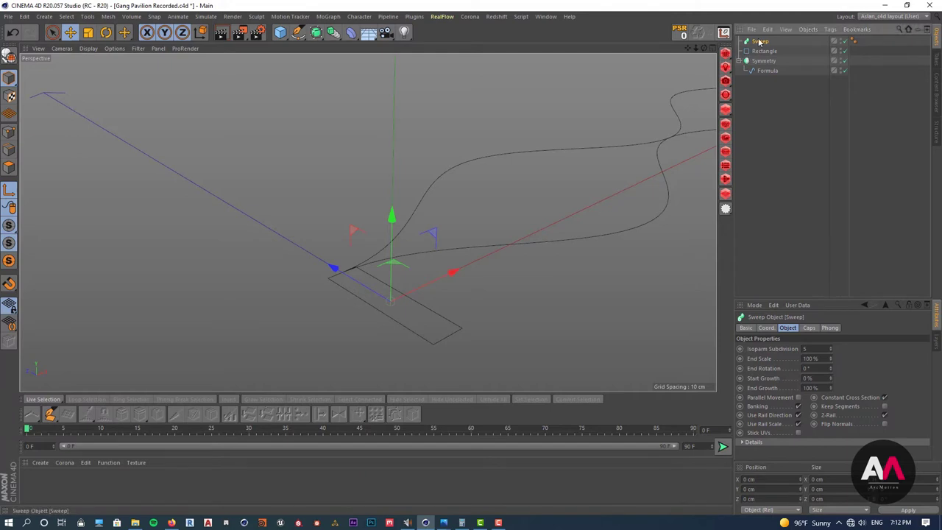
pyautogui.hotkey('ctrl', 'z')
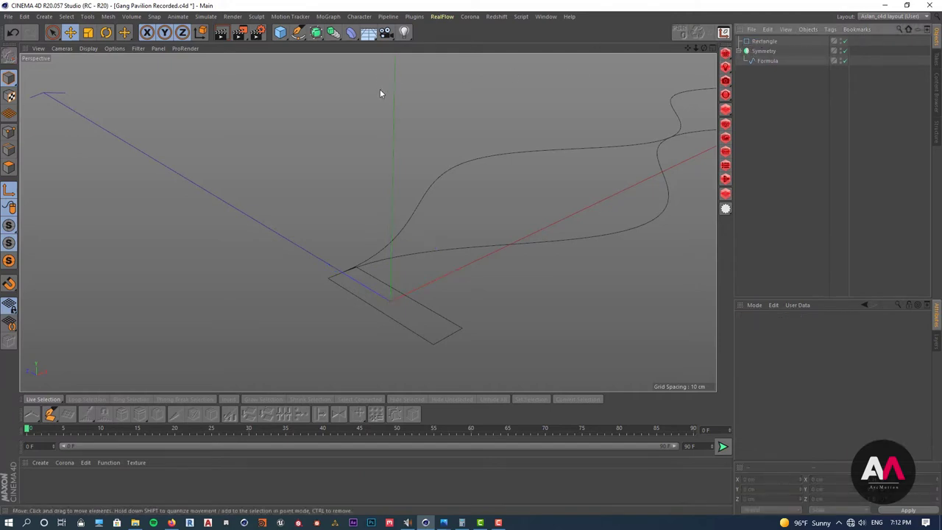
pyautogui.click(764, 51)
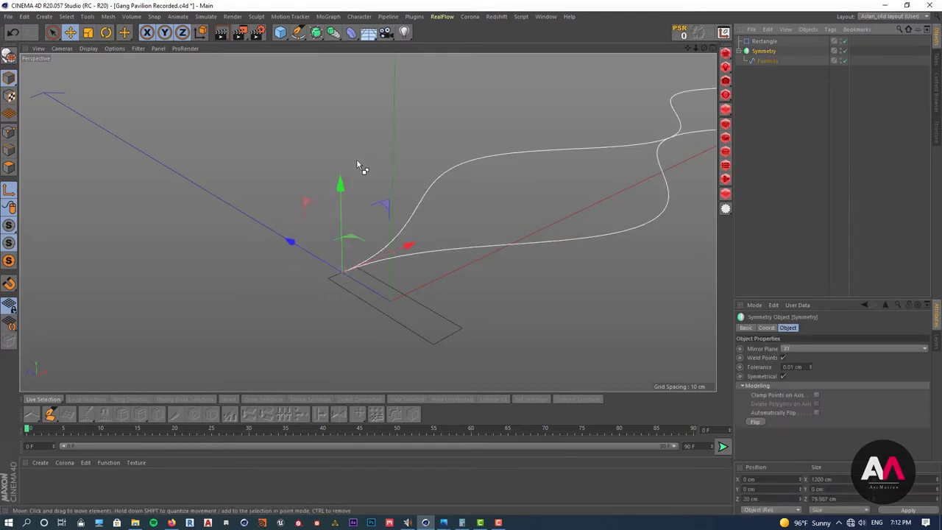
# Add a Sweep generator and nest the Rectangle and the Symmetry object inside it, with the Rectangle first.
pyautogui.click(316, 33)
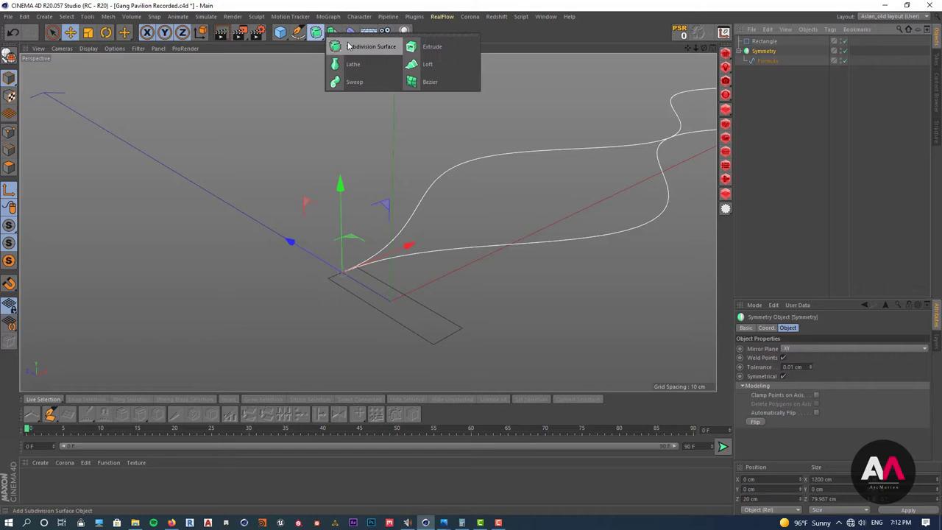
pyautogui.click(355, 83)
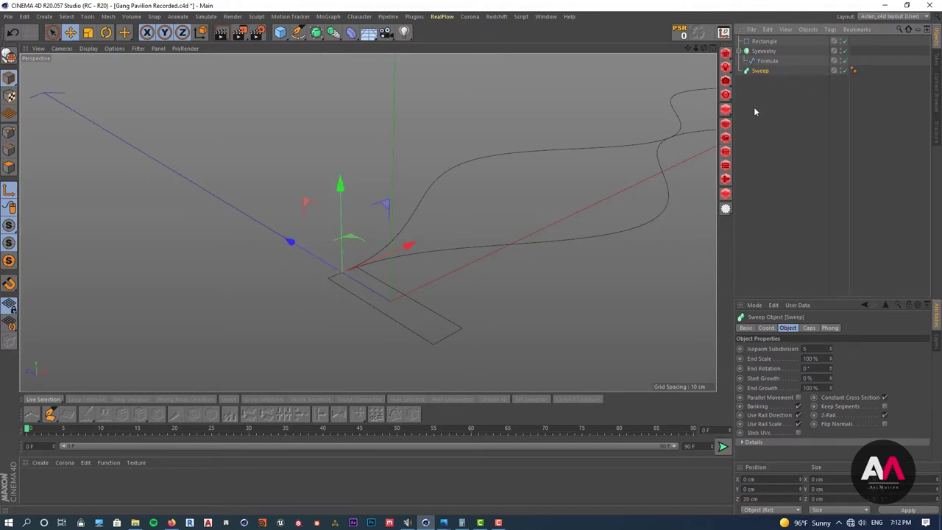
pyautogui.click(740, 51)
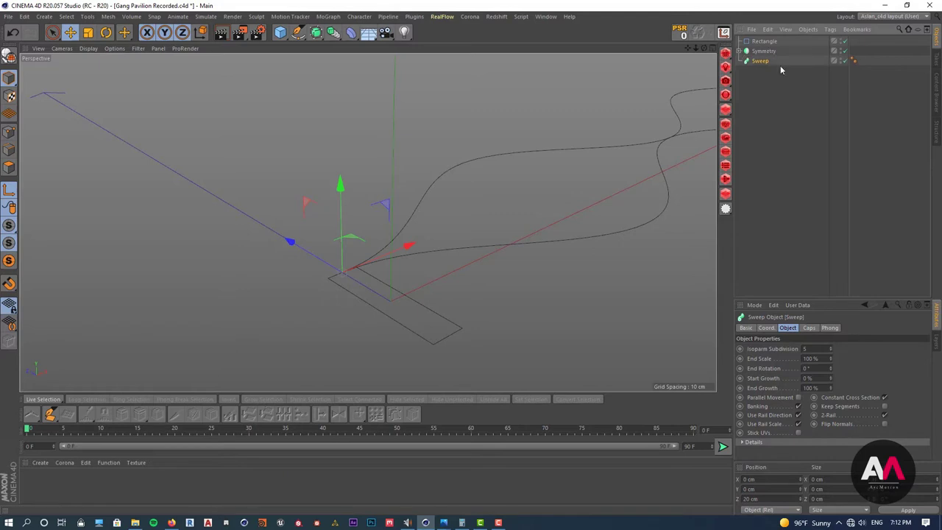
pyautogui.moveTo(779, 51); pyautogui.dragTo(762, 61)
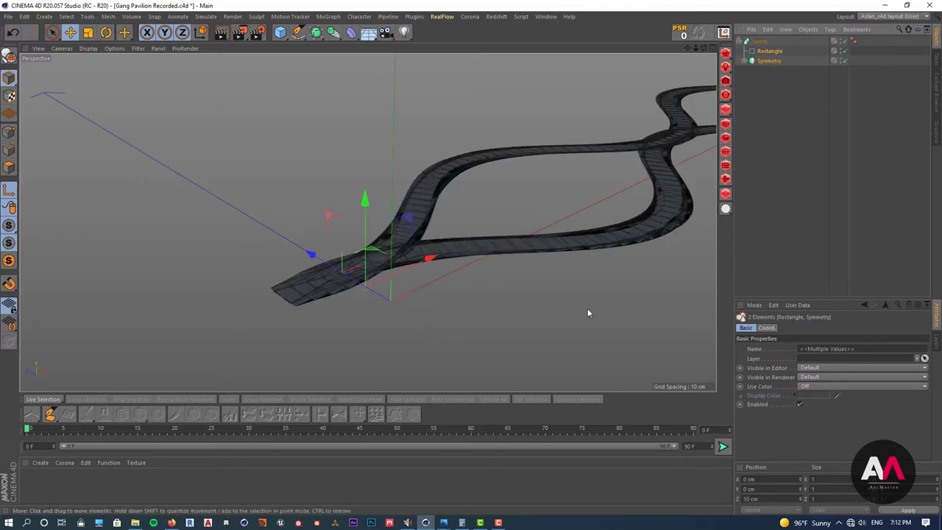
# Set the Rectangle profile's plane to XY and inspect the swept rib along its whole length.
pyautogui.click(768, 52)
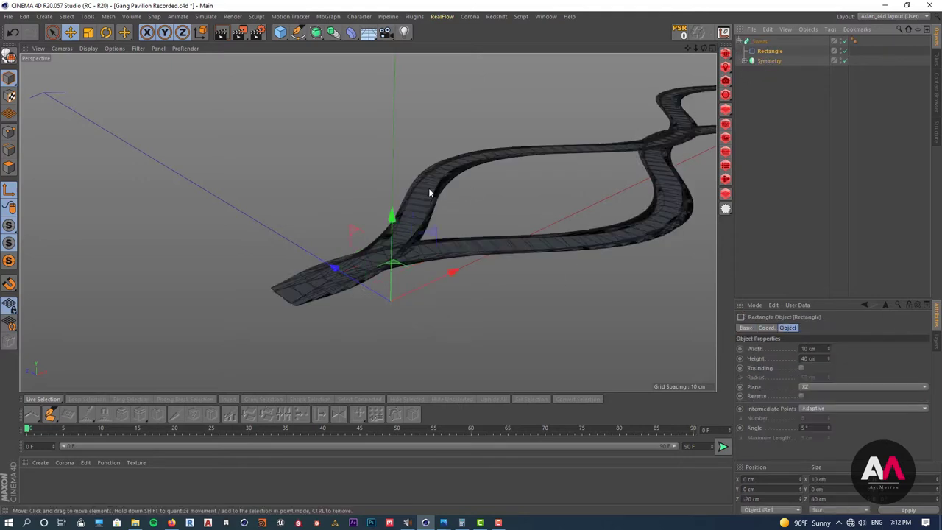
pyautogui.keyDown('alt'); pyautogui.moveTo(431, 190); pyautogui.dragTo(561, 195); pyautogui.keyUp('alt')
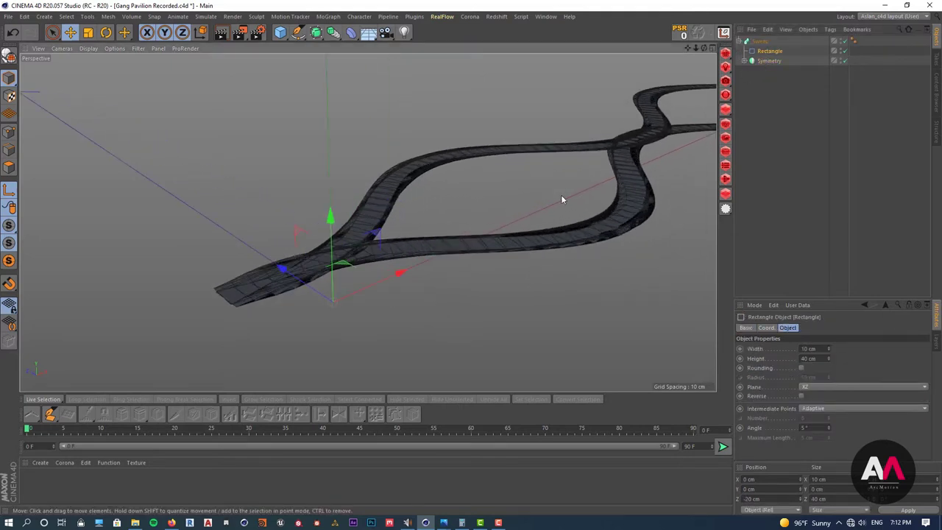
pyautogui.click(830, 388)
pyautogui.click(826, 395)
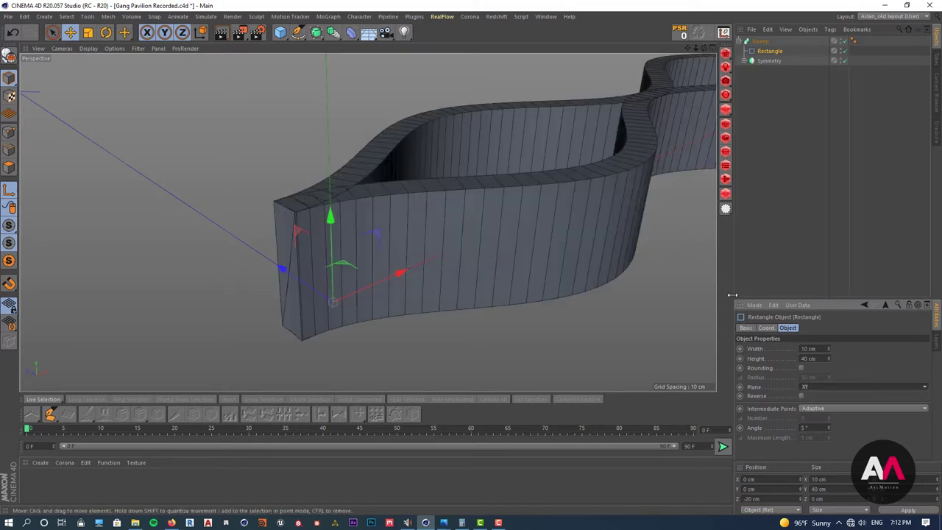
pyautogui.keyDown('alt'); pyautogui.moveTo(413, 221); pyautogui.dragTo(387, 248, button='right'); pyautogui.keyUp('alt')
pyautogui.keyDown('alt'); pyautogui.moveTo(477, 230); pyautogui.dragTo(558, 108); pyautogui.keyUp('alt')
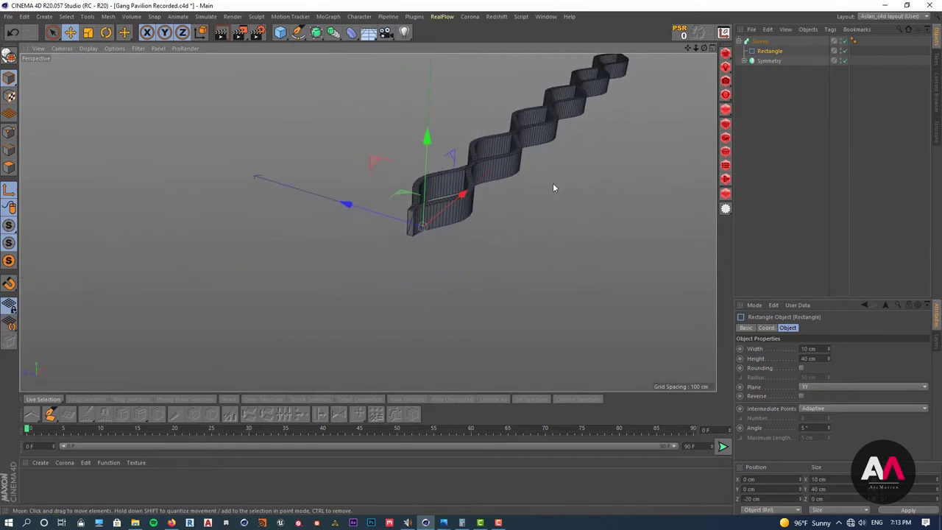
pyautogui.keyDown('alt'); pyautogui.moveTo(554, 188); pyautogui.dragTo(484, 272); pyautogui.keyUp('alt')
pyautogui.keyDown('alt'); pyautogui.moveTo(588, 93); pyautogui.dragTo(450, 258); pyautogui.keyUp('alt')
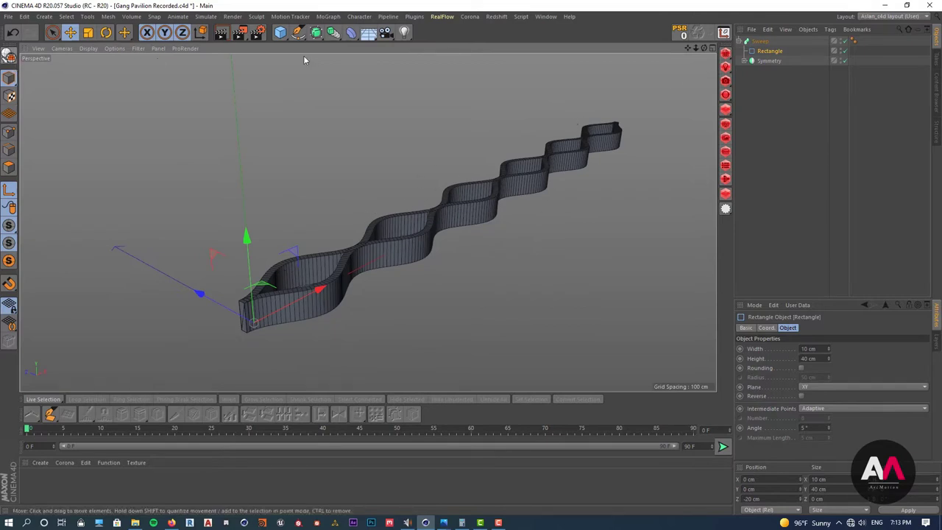
pyautogui.scroll(1, 305, 287)
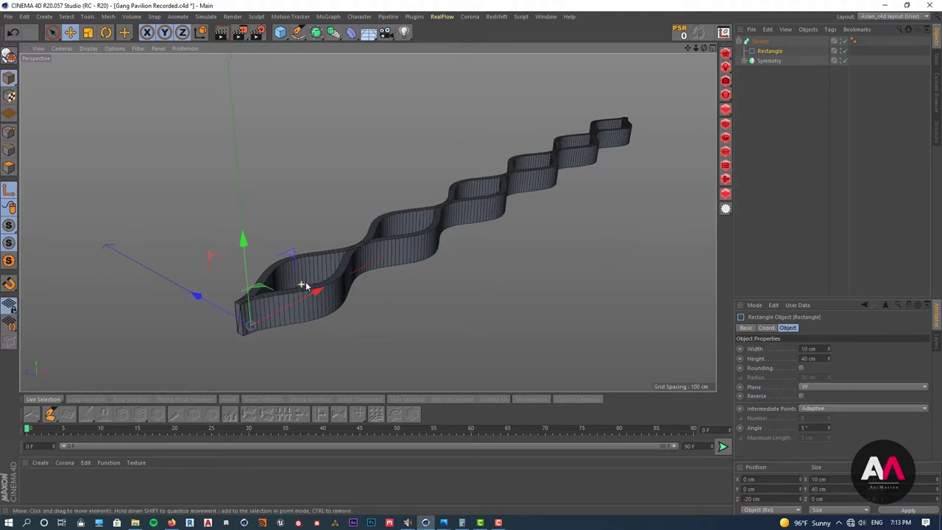
# Try 150*t as the Formula spline's X(t) expression, then restore it to 100*t.
pyautogui.click(745, 61)
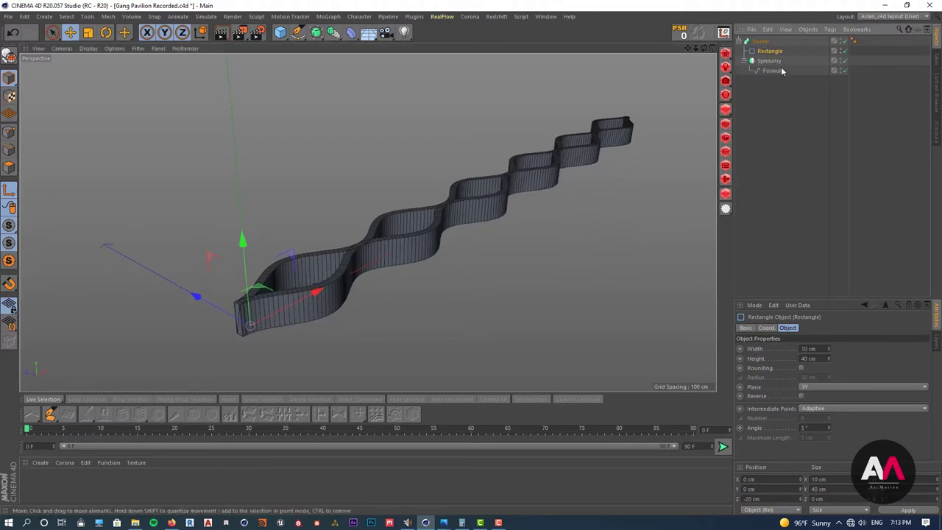
pyautogui.click(773, 71)
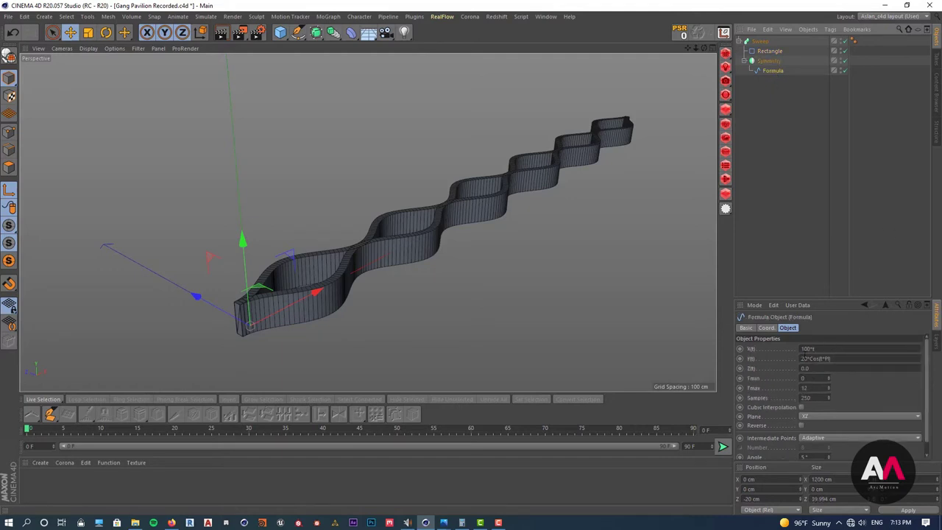
pyautogui.click(810, 349)
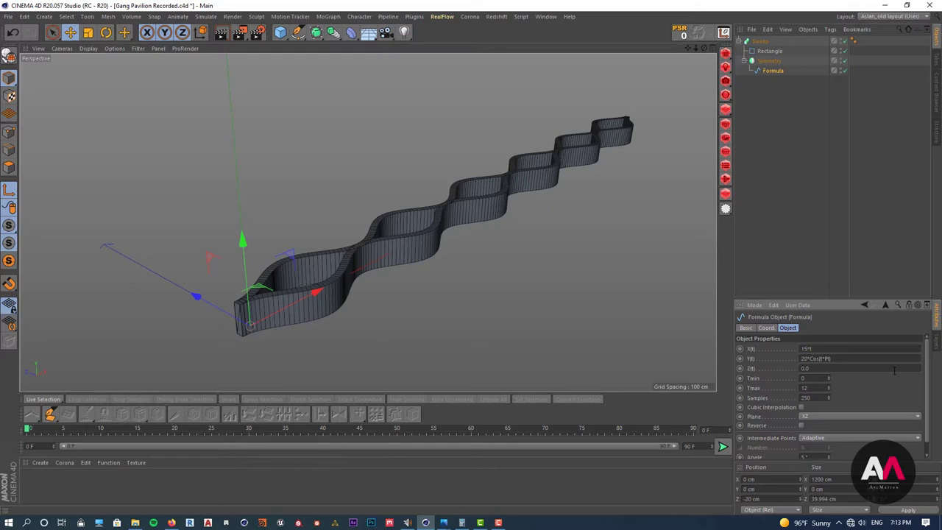
pyautogui.press('Return')
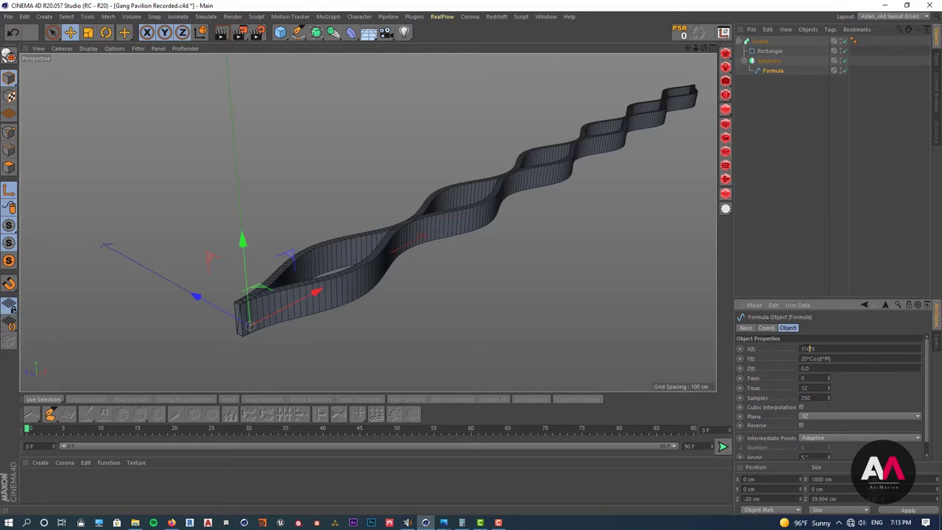
pyautogui.moveTo(810, 349); pyautogui.dragTo(766, 352)
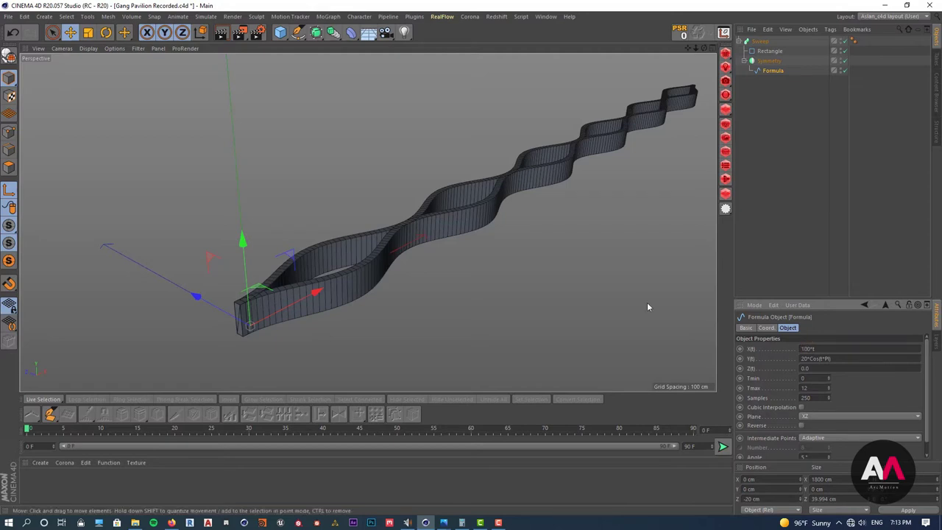
pyautogui.press('Return')
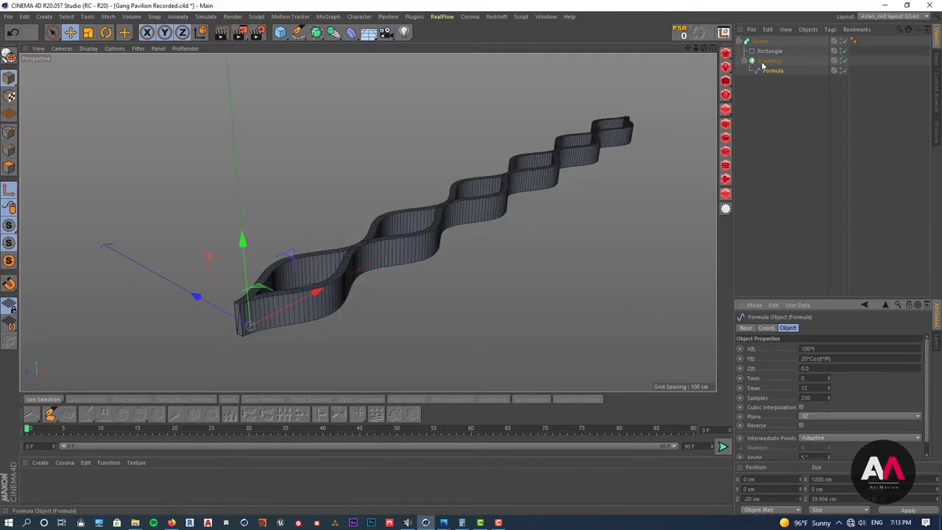
# Select the Sweep object and rotate it in the vertical plane so the rib stands upright.
pyautogui.click(573, 181)
pyautogui.scroll(-5, 508, 184)
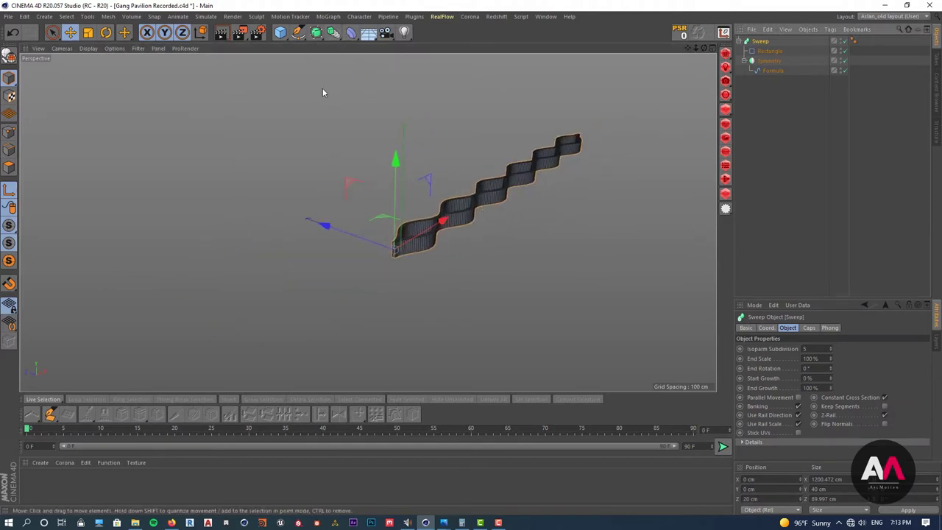
pyautogui.press('r')
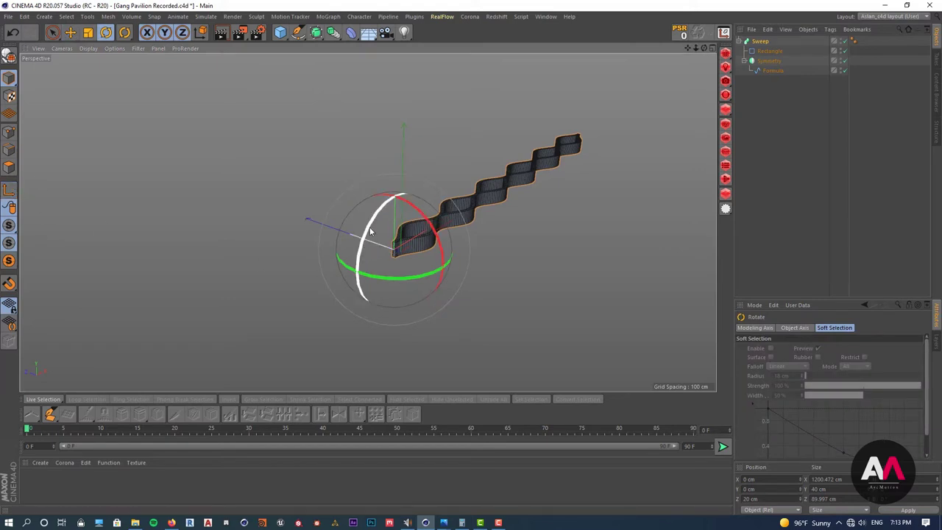
pyautogui.moveTo(372, 223); pyautogui.dragTo(361, 307)
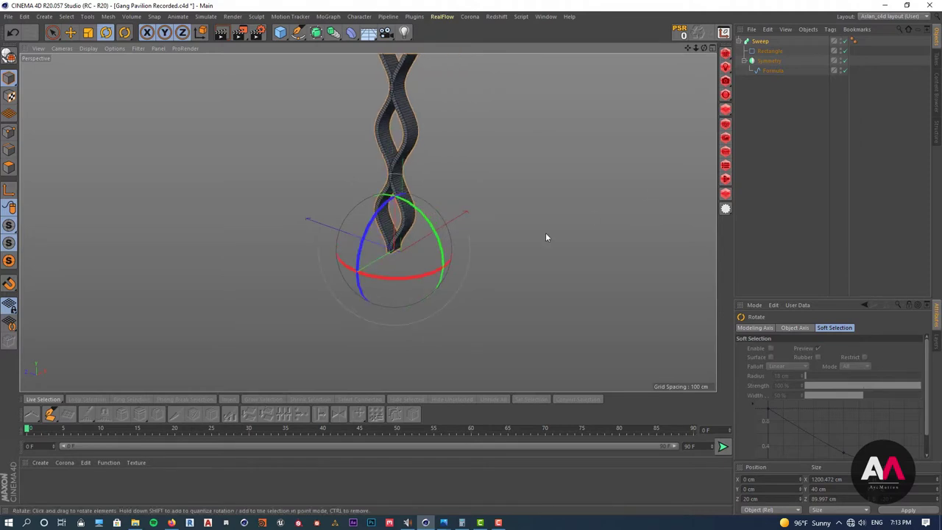
pyautogui.scroll(-8, 442, 220)
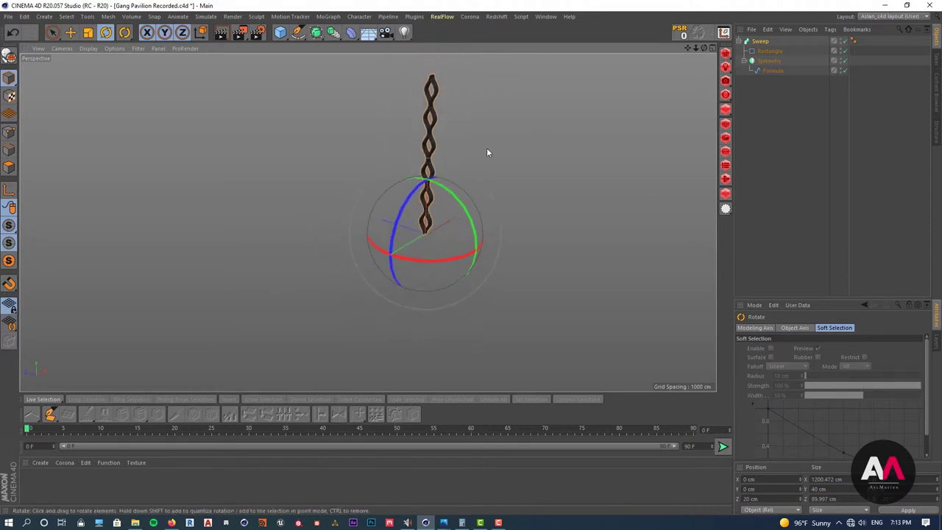
# Add a Bend deformer to the scene and collapse the Sweep's hierarchy.
pyautogui.click(351, 32)
pyautogui.click(388, 46)
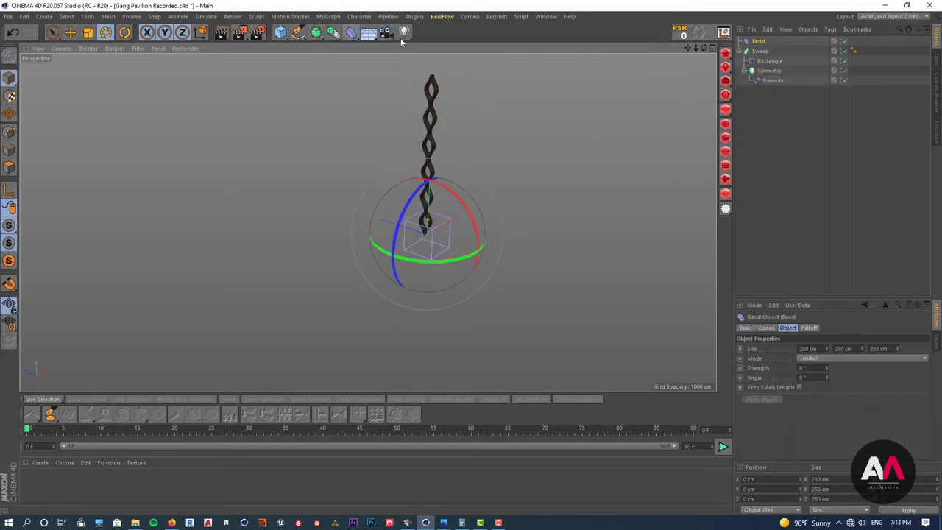
pyautogui.click(743, 56)
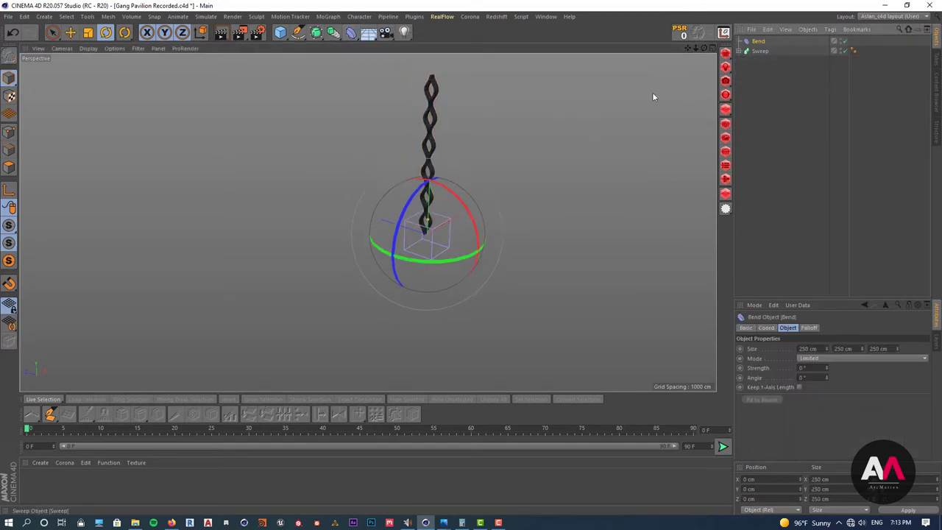
# Add a Null object and place the Bend deformer and the Sweep inside it as children.
pyautogui.click(280, 33)
pyautogui.click(313, 44)
pyautogui.moveTo(791, 90); pyautogui.dragTo(761, 42)
pyautogui.keyDown('alt'); pyautogui.moveTo(440, 76); pyautogui.dragTo(464, 57, button='right'); pyautogui.keyUp('alt')
pyautogui.click(767, 46)
# Select the Bend deformer, show all four views, and reset the rotated Top viewport to the standard Top projection.
pyautogui.click(763, 51)
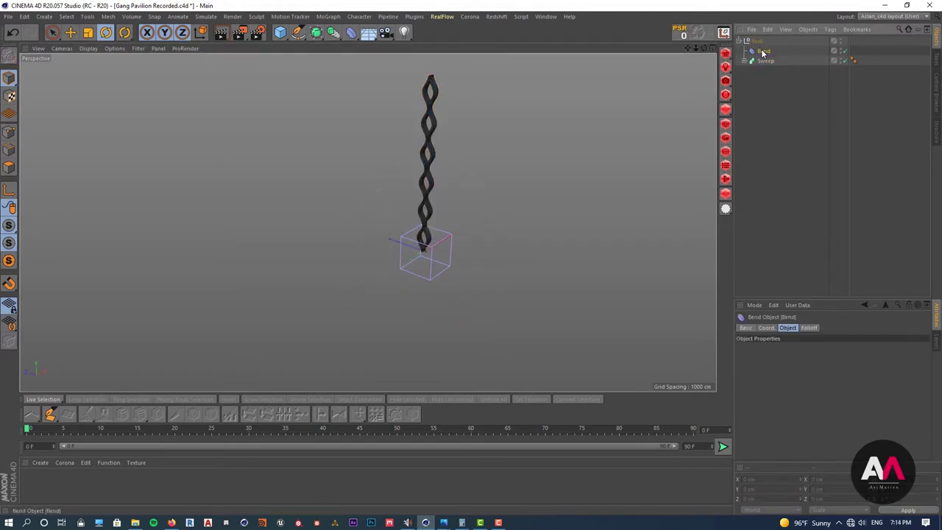
pyautogui.scroll(2, 479, 309)
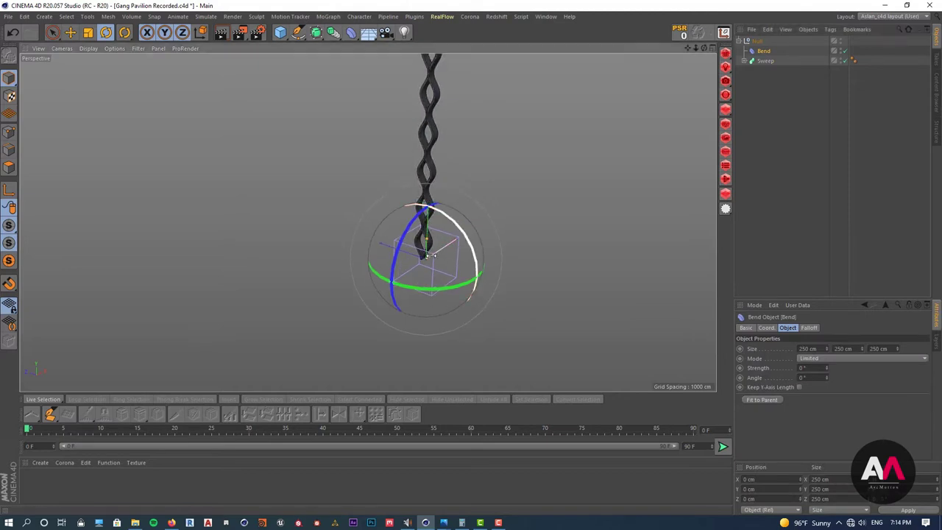
pyautogui.keyDown('alt'); pyautogui.moveTo(459, 229); pyautogui.dragTo(434, 238, button='right'); pyautogui.keyUp('alt')
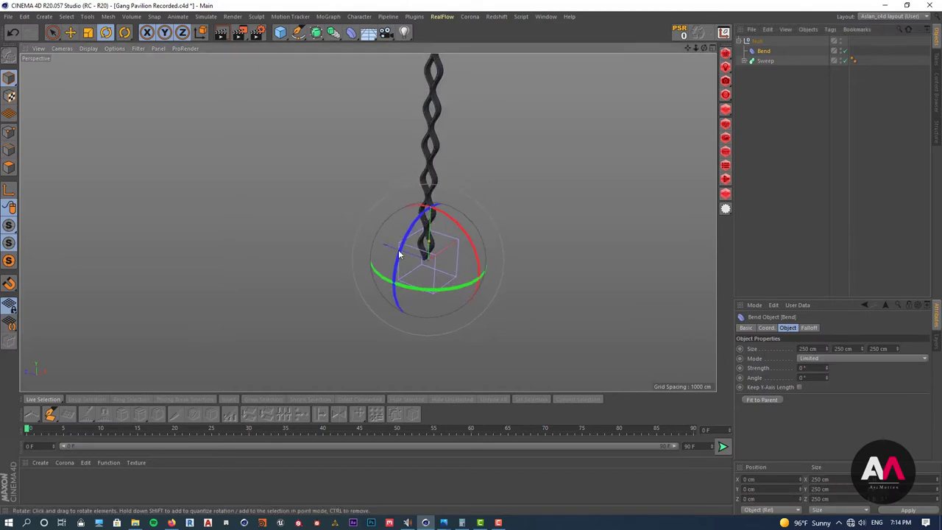
pyautogui.keyDown('alt'); pyautogui.moveTo(481, 289); pyautogui.dragTo(404, 319); pyautogui.keyUp('alt')
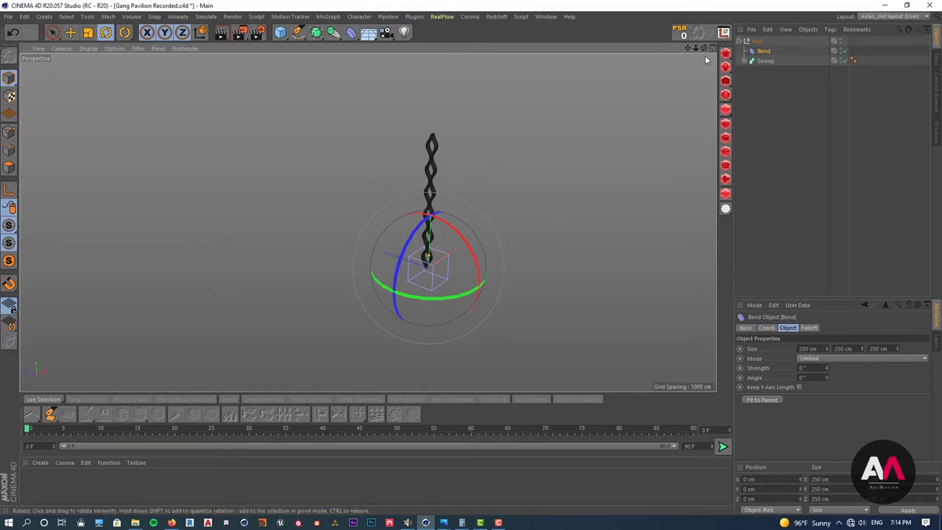
pyautogui.middleClick(381, 223)
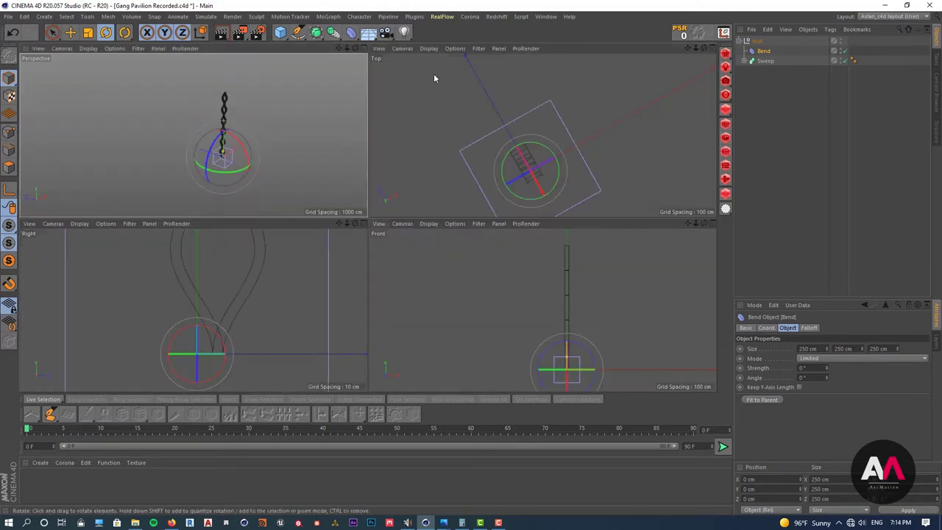
pyautogui.click(434, 49)
pyautogui.moveTo(403, 48)
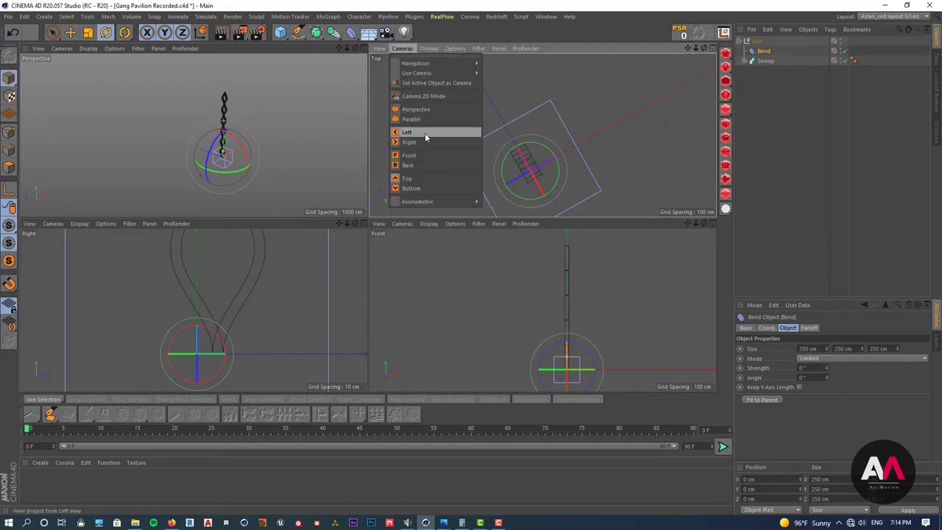
pyautogui.click(425, 133)
pyautogui.click(402, 49)
pyautogui.click(412, 179)
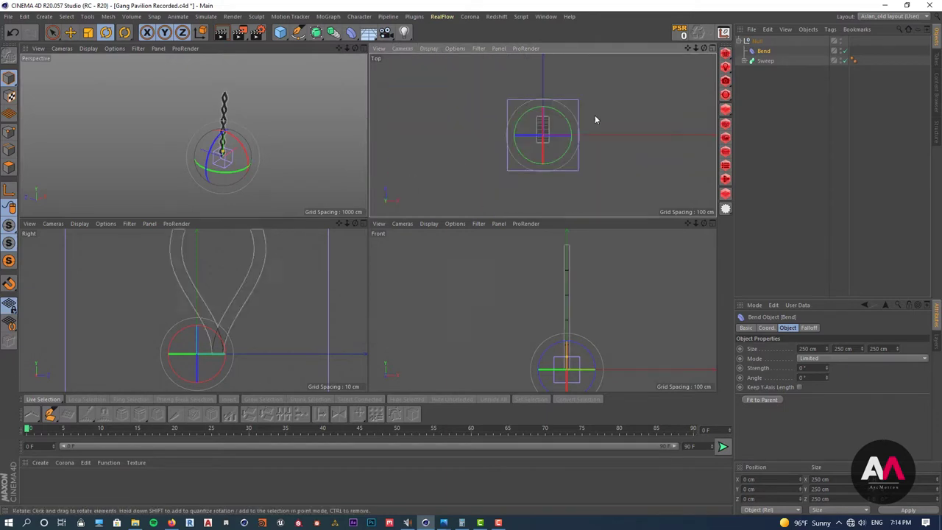
pyautogui.scroll(5, 596, 92)
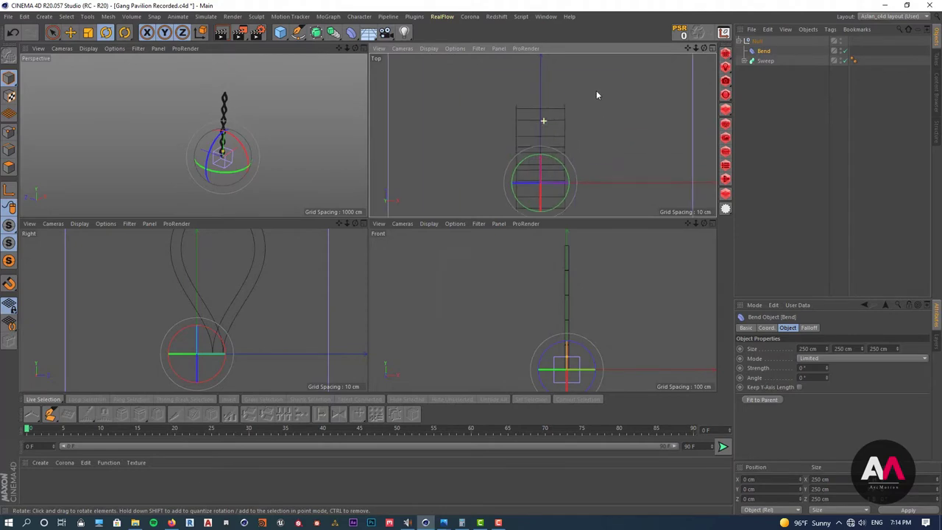
# In the enlarged Right view, set the Bend deformer's Y size to 1256 cm.
pyautogui.click(363, 223)
pyautogui.scroll(-4, 422, 237)
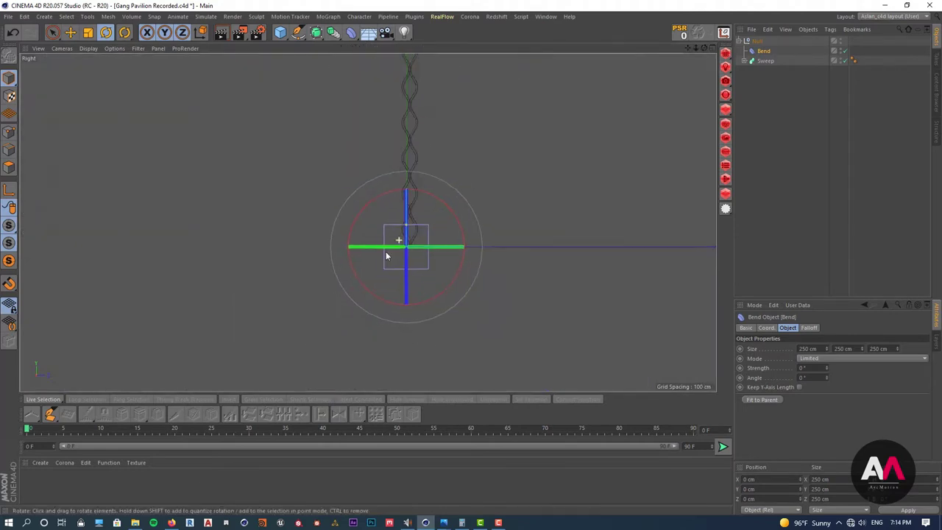
pyautogui.moveTo(419, 214); pyautogui.dragTo(418, 237, button='middle')
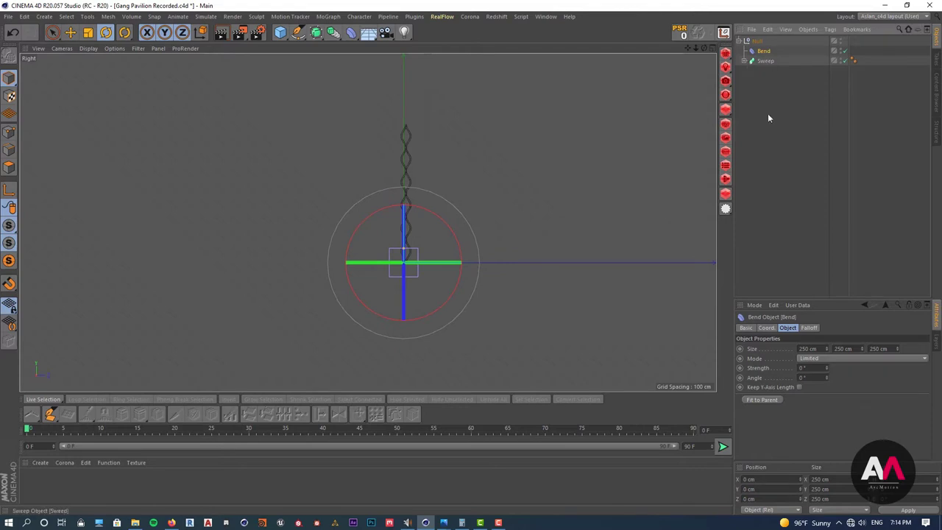
pyautogui.moveTo(855, 349); pyautogui.dragTo(814, 341)
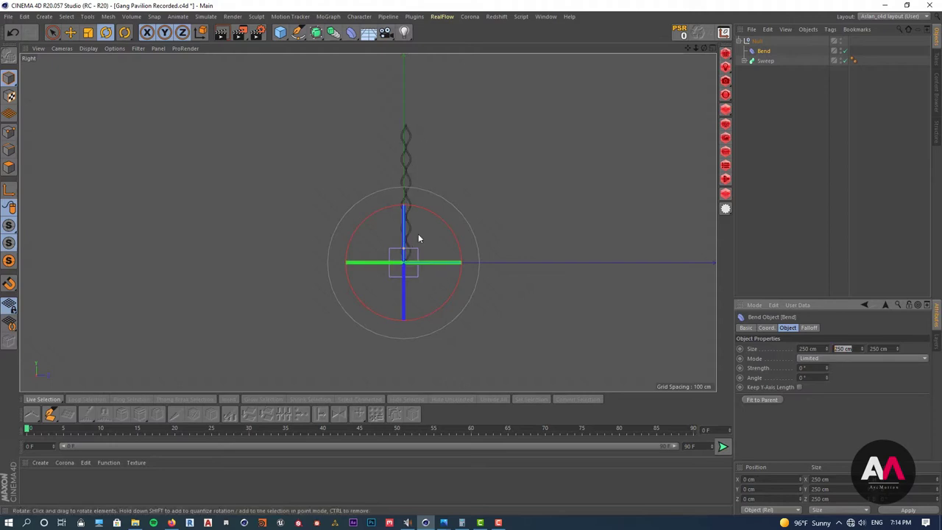
pyautogui.write('1250')
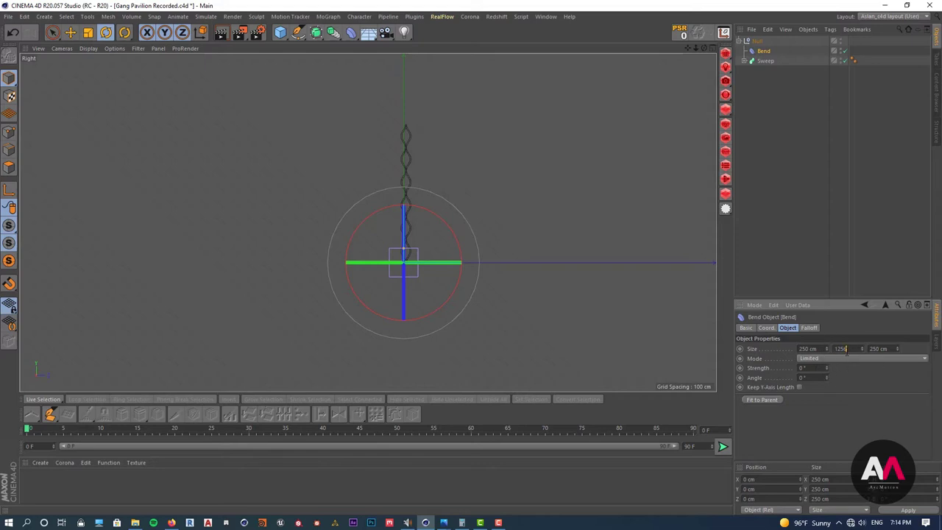
pyautogui.press('Return')
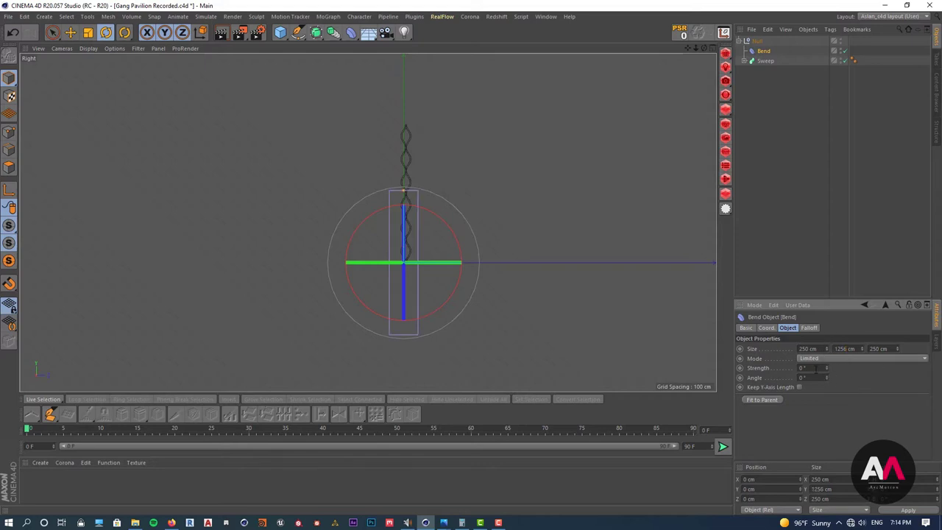
# Move the Bend deformer in the Right view to about Y 598 cm and Z 19 cm so its cage surrounds the upright rib.
pyautogui.press('e')
pyautogui.moveTo(405, 202); pyautogui.dragTo(412, 142)
pyautogui.scroll(3, 416, 144)
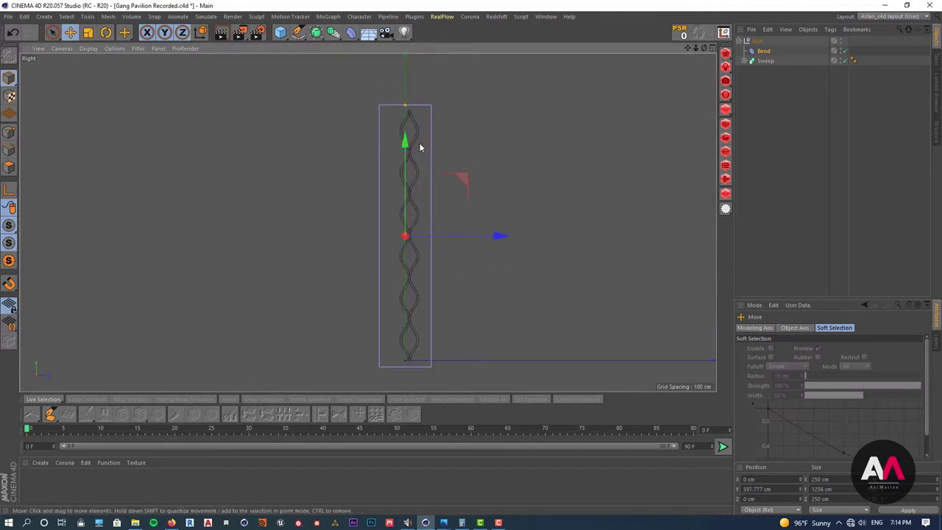
pyautogui.moveTo(459, 241); pyautogui.dragTo(466, 234)
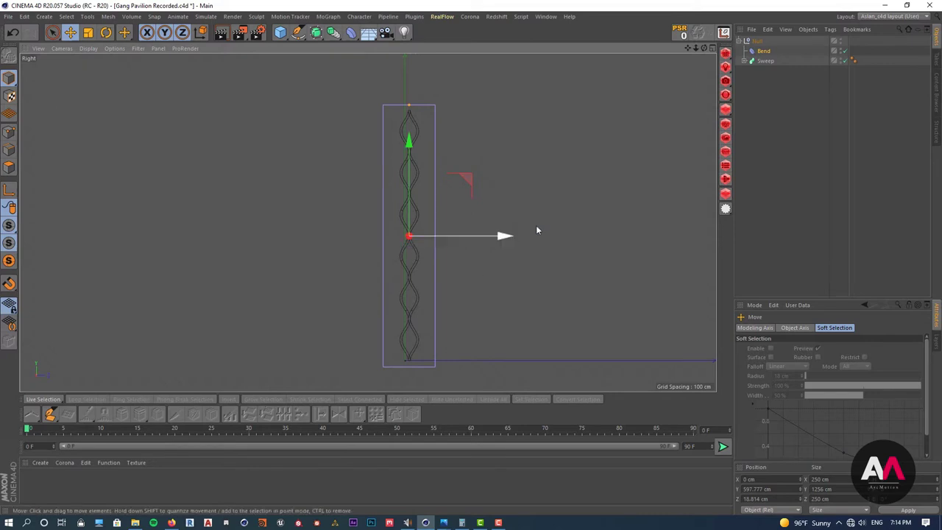
# Set the Bend deformer's Z size to 298 cm and narrow its X size to 44 cm to match the rib's width in the Front view.
pyautogui.click(710, 48)
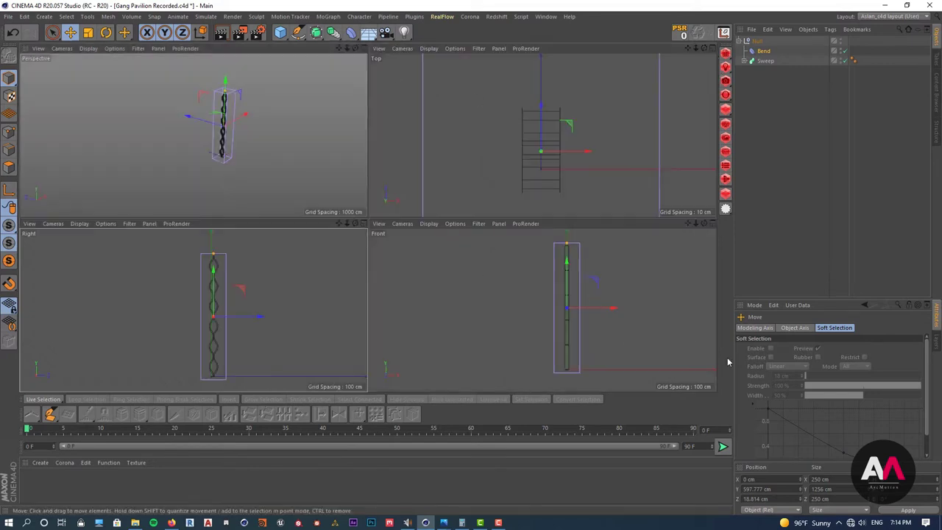
pyautogui.click(764, 50)
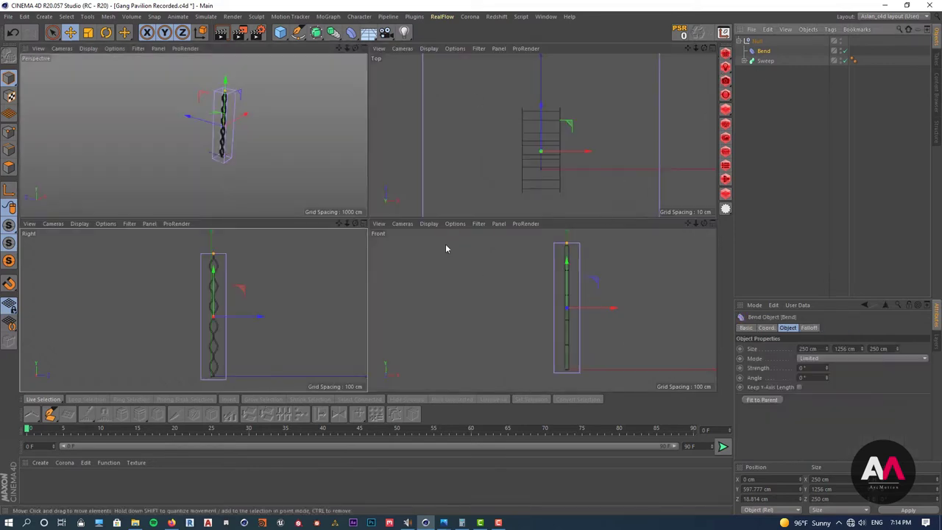
pyautogui.moveTo(898, 348)
pyautogui.mouseDown()
pyautogui.moveTo(887, 363)
pyautogui.moveTo(897, 340)
pyautogui.mouseUp()
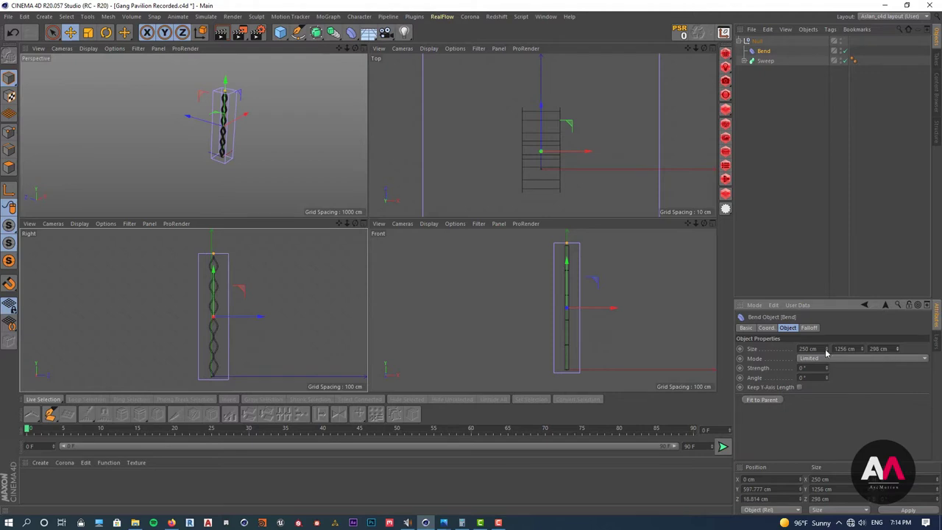
pyautogui.moveTo(828, 349); pyautogui.dragTo(827, 361)
pyautogui.click(705, 224)
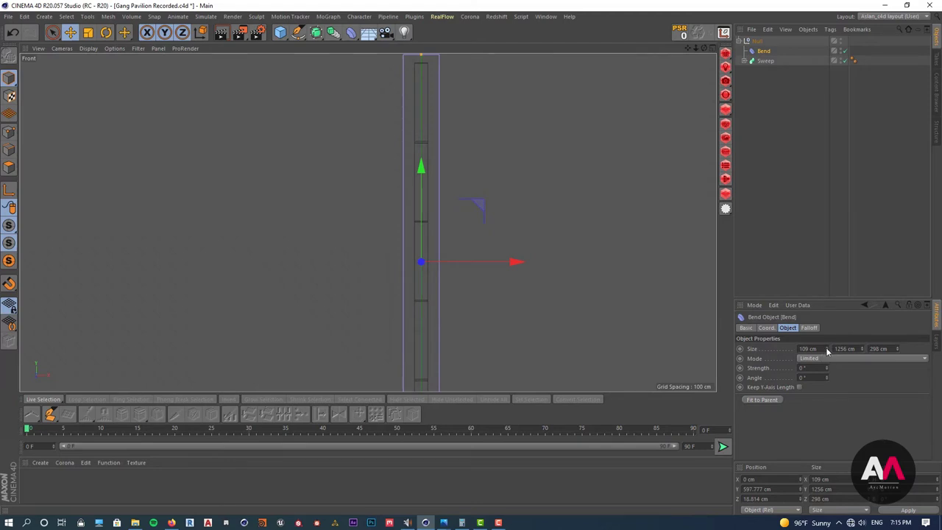
pyautogui.moveTo(828, 352); pyautogui.dragTo(827, 360)
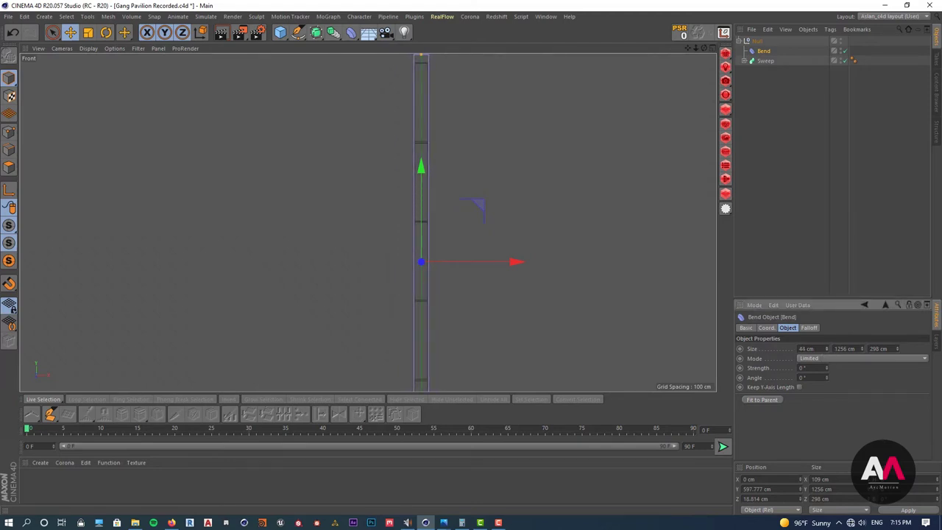
# Set the Bend deformer's Y position to half its height, 1256/2 cm.
pyautogui.scroll(-2, 598, 166)
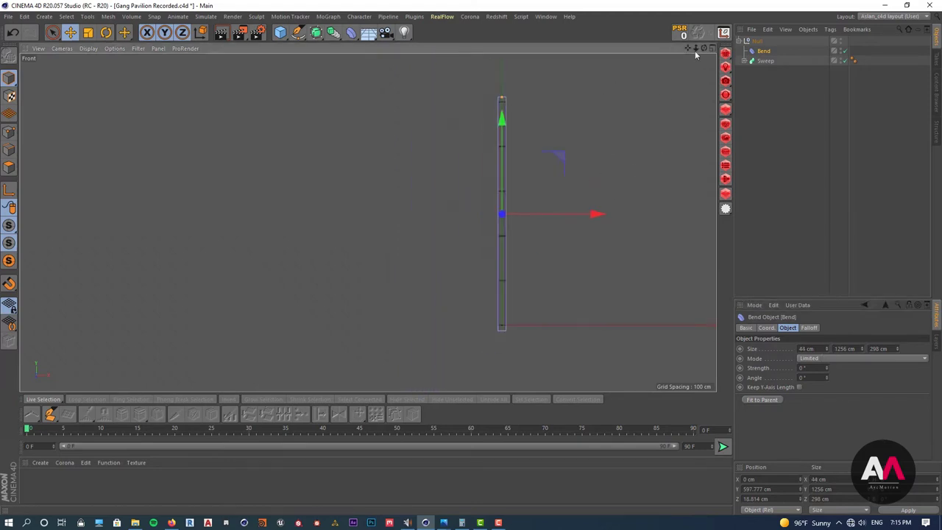
pyautogui.scroll(3, 501, 206)
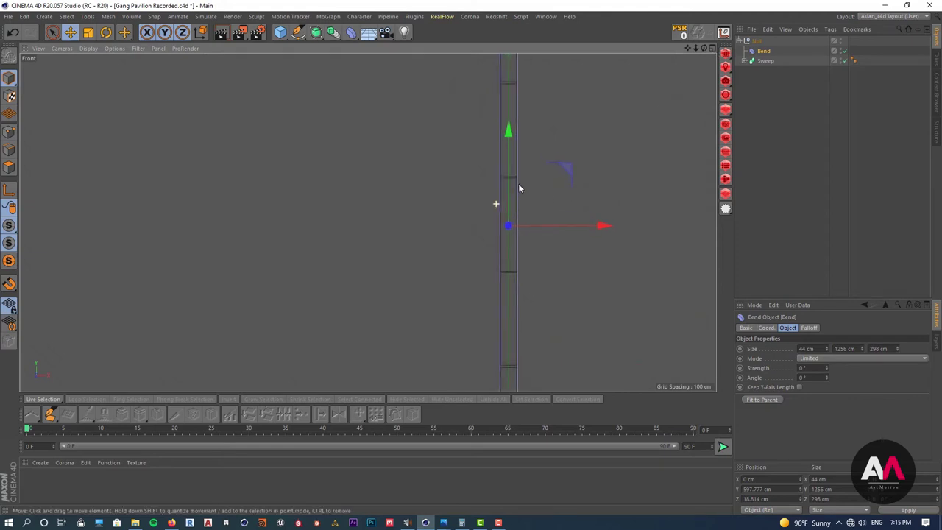
pyautogui.scroll(-2, 530, 195)
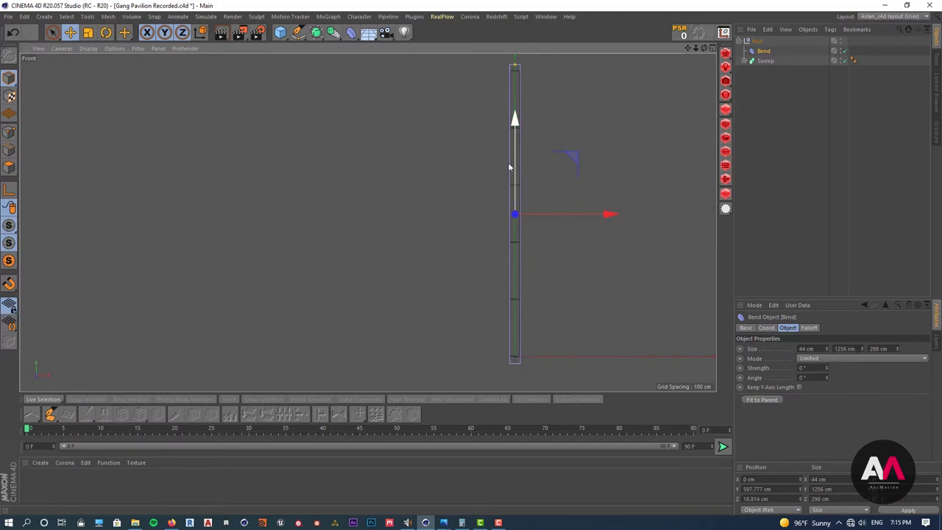
pyautogui.moveTo(513, 173)
pyautogui.mouseDown()
pyautogui.moveTo(513, 186)
pyautogui.moveTo(515, 164)
pyautogui.mouseUp()
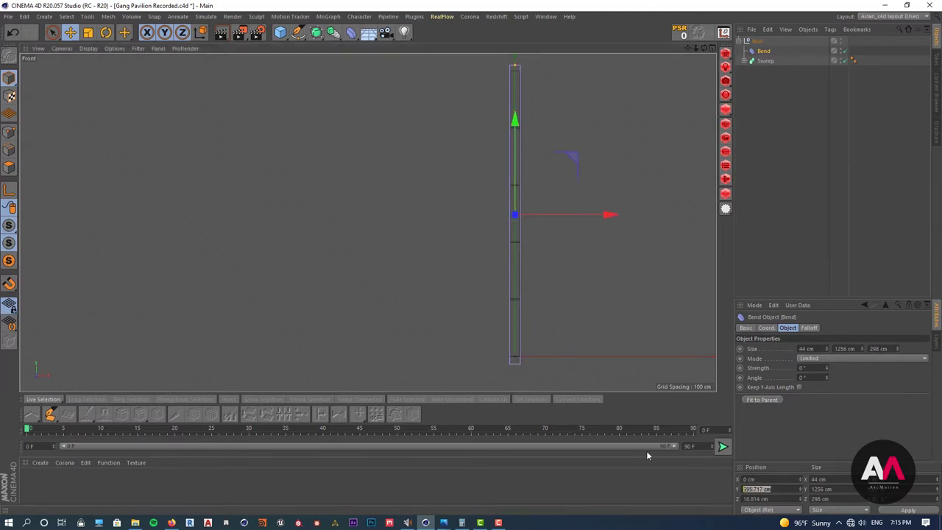
pyautogui.write('1')
pyautogui.write('256/2')
pyautogui.press('Return')
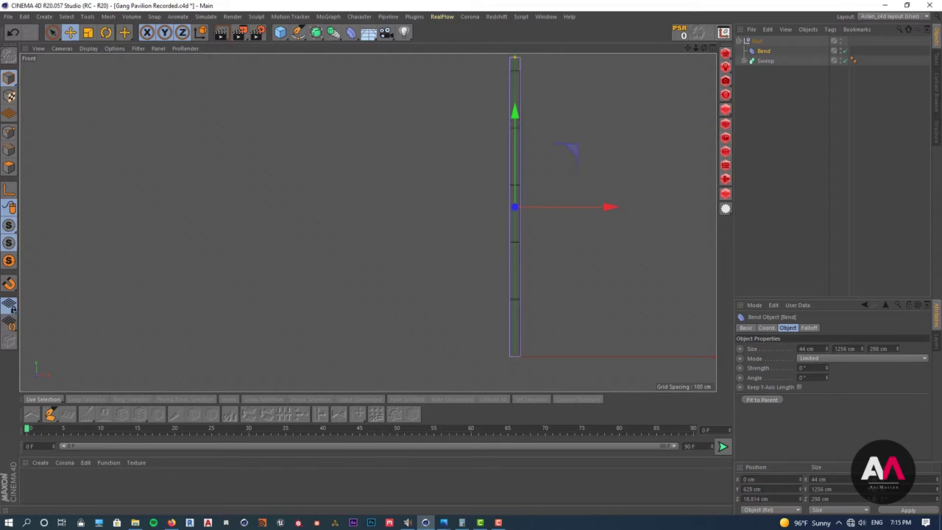
# In the enlarged Perspective view, lower the Bend deformer along Y to about 596 cm.
pyautogui.scroll(-3, 565, 267)
pyautogui.scroll(6, 546, 308)
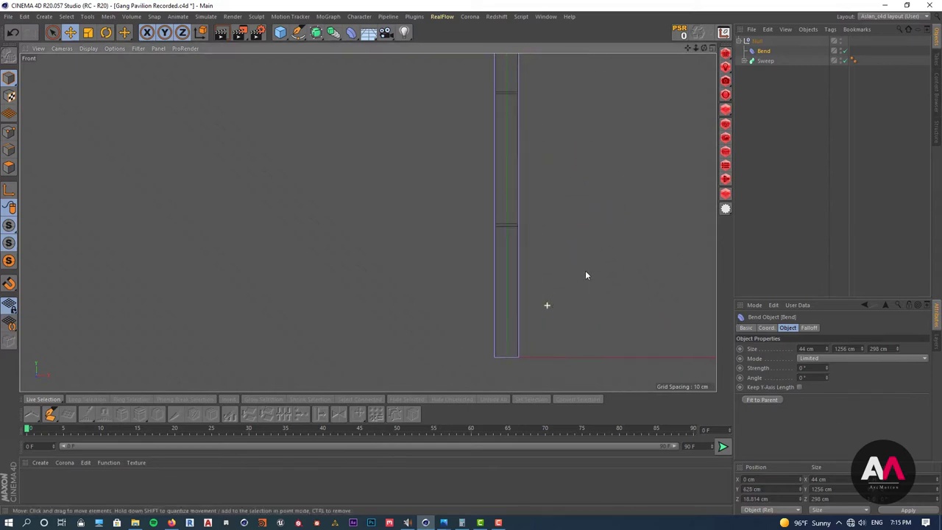
pyautogui.scroll(-3, 537, 368)
pyautogui.scroll(-3, 571, 310)
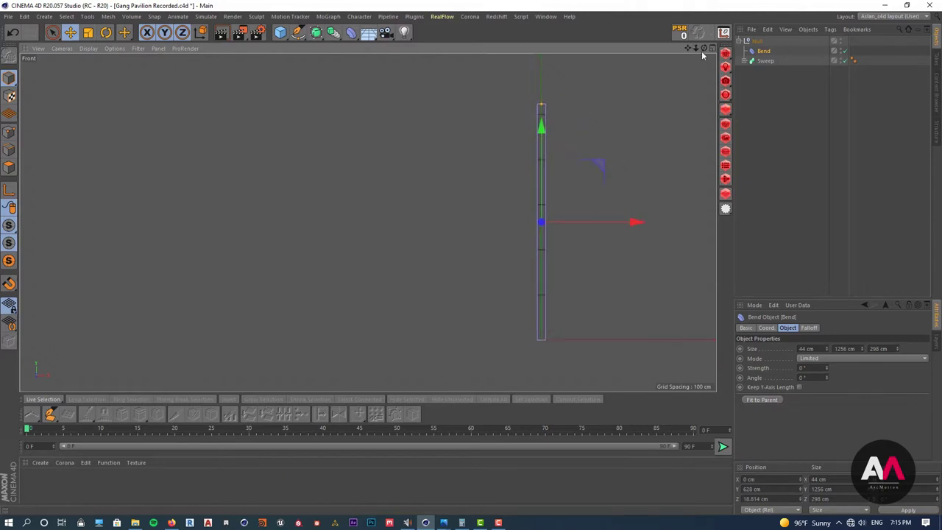
pyautogui.click(709, 49)
pyautogui.click(364, 48)
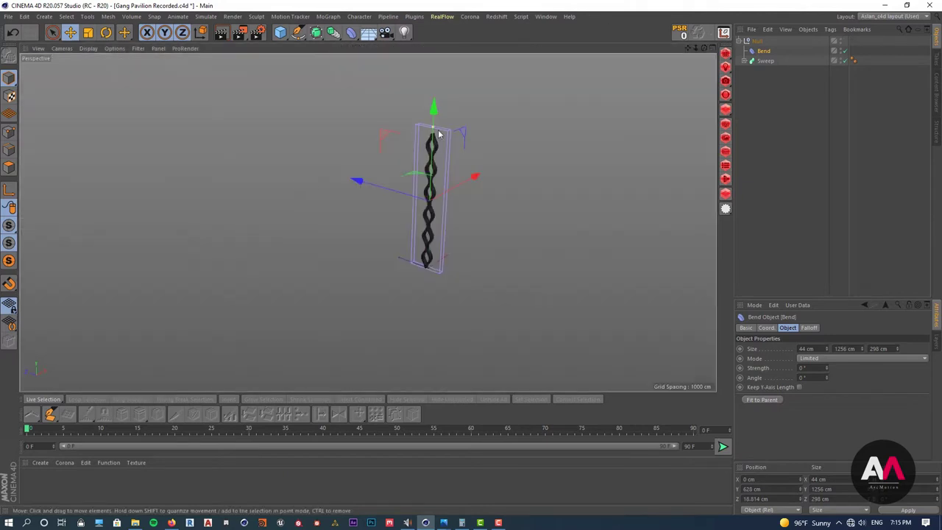
pyautogui.scroll(5, 446, 244)
pyautogui.scroll(-1, 437, 251)
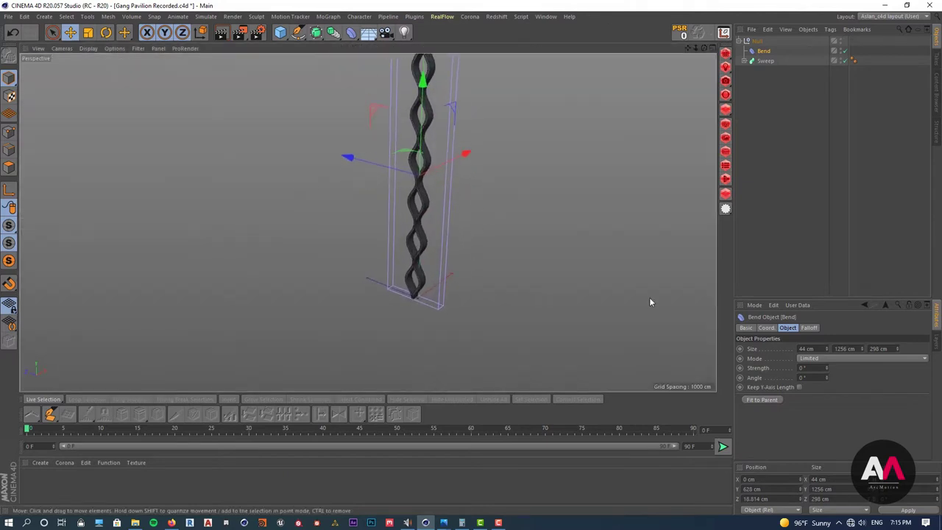
pyautogui.keyDown('alt'); pyautogui.moveTo(611, 301); pyautogui.dragTo(439, 132); pyautogui.keyUp('alt')
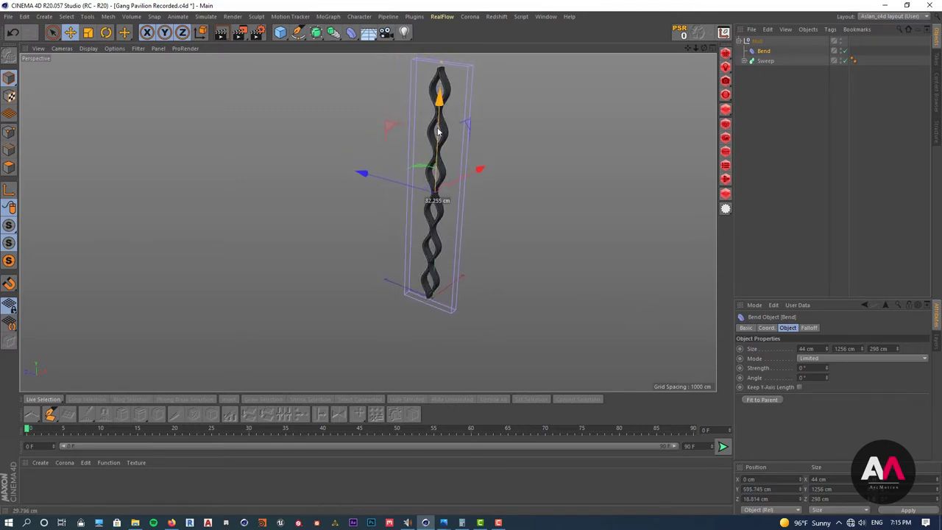
pyautogui.moveTo(446, 186)
pyautogui.keyDown('alt'); pyautogui.mouseDown()
pyautogui.moveTo(440, 172)
pyautogui.moveTo(484, 162)
pyautogui.moveTo(429, 176)
pyautogui.moveTo(442, 181)
pyautogui.mouseUp(); pyautogui.keyUp('alt')
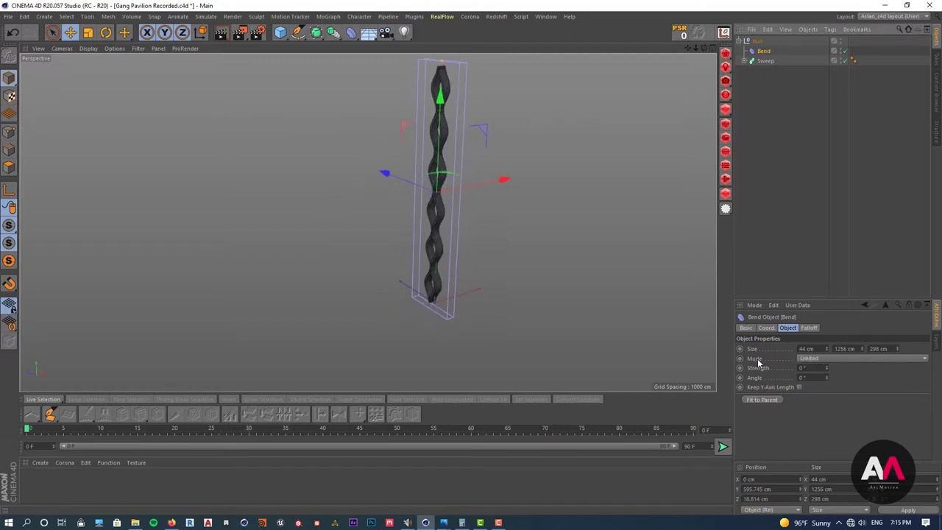
# Set the Bend deformer's mode to Unlimited and its strength to 180° to curve the rib into a half-circle arch.
pyautogui.click(827, 361)
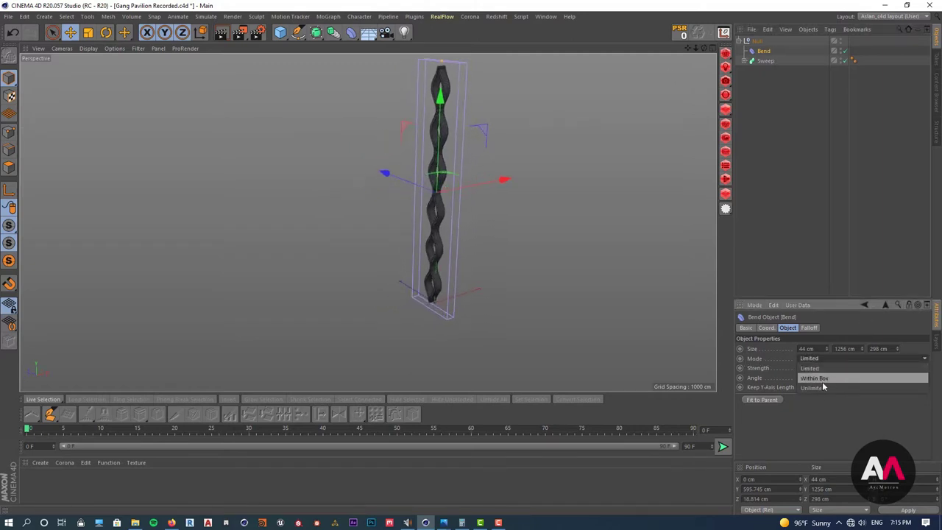
pyautogui.click(824, 388)
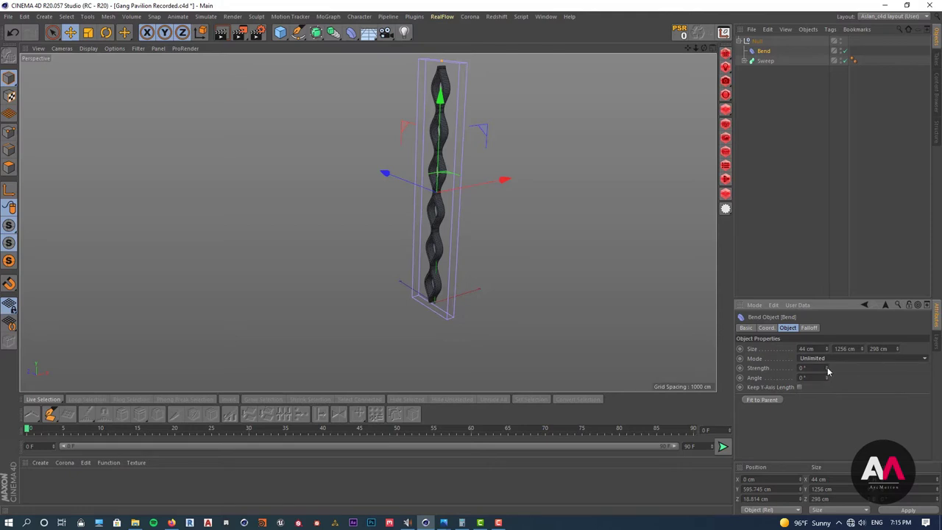
pyautogui.moveTo(828, 370); pyautogui.dragTo(827, 339)
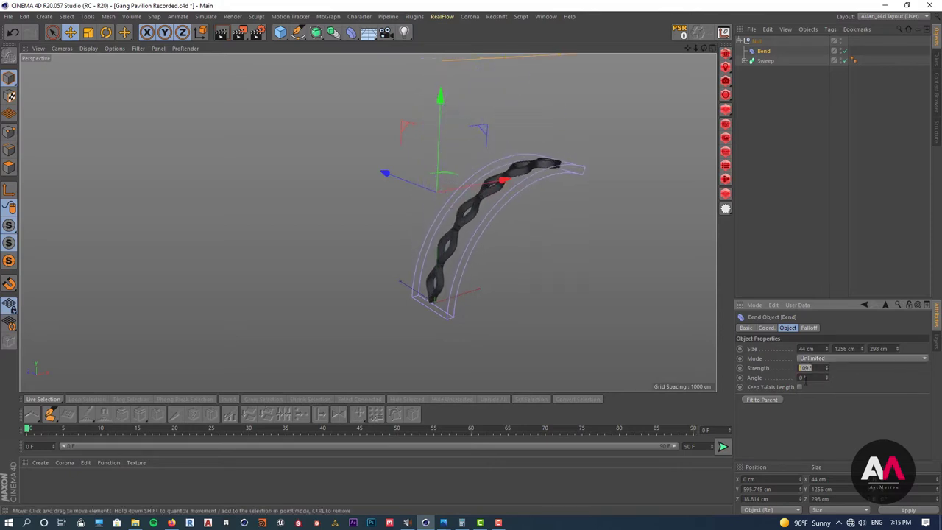
pyautogui.write('1')
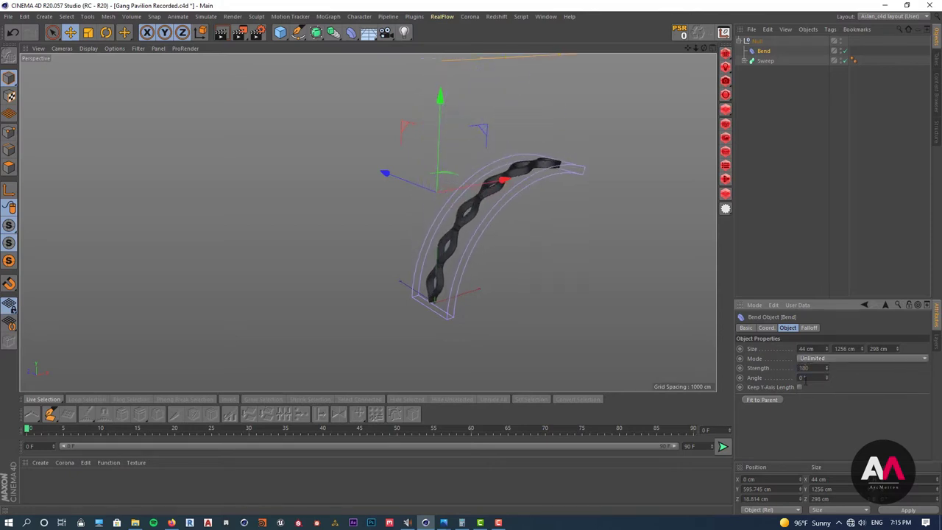
pyautogui.press('Return')
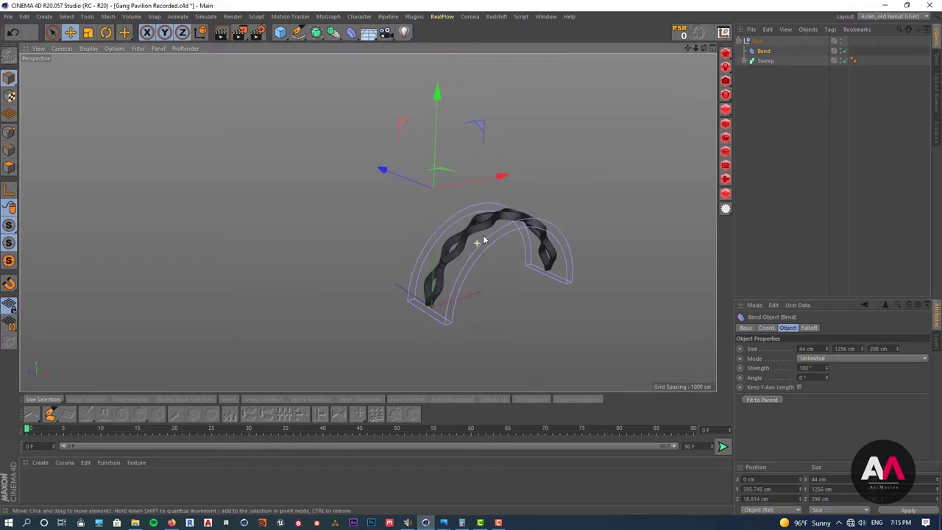
pyautogui.scroll(5, 479, 239)
pyautogui.keyDown('alt'); pyautogui.moveTo(526, 256); pyautogui.dragTo(493, 301); pyautogui.keyUp('alt')
pyautogui.scroll(-4, 513, 263)
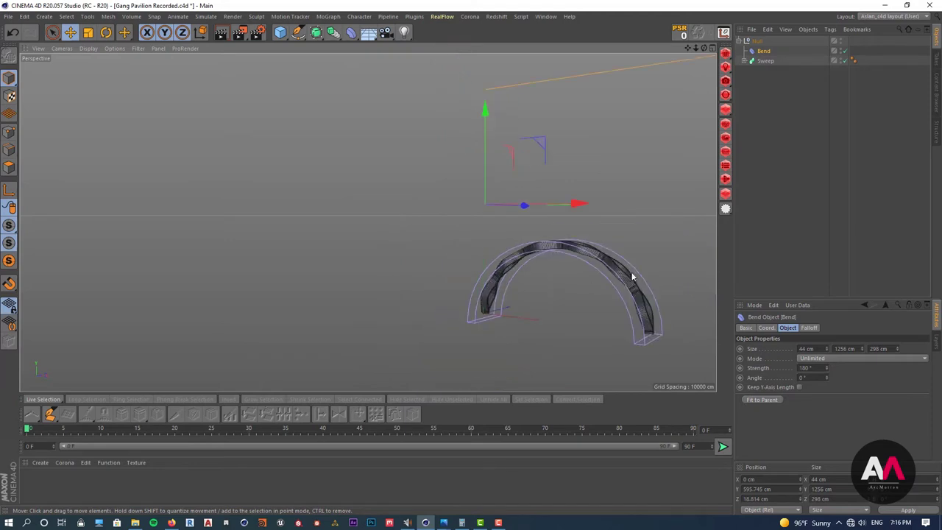
pyautogui.keyDown('alt'); pyautogui.moveTo(631, 271); pyautogui.dragTo(699, 235, button='right'); pyautogui.keyUp('alt')
pyautogui.keyDown('alt'); pyautogui.moveTo(699, 235); pyautogui.dragTo(530, 257); pyautogui.keyUp('alt')
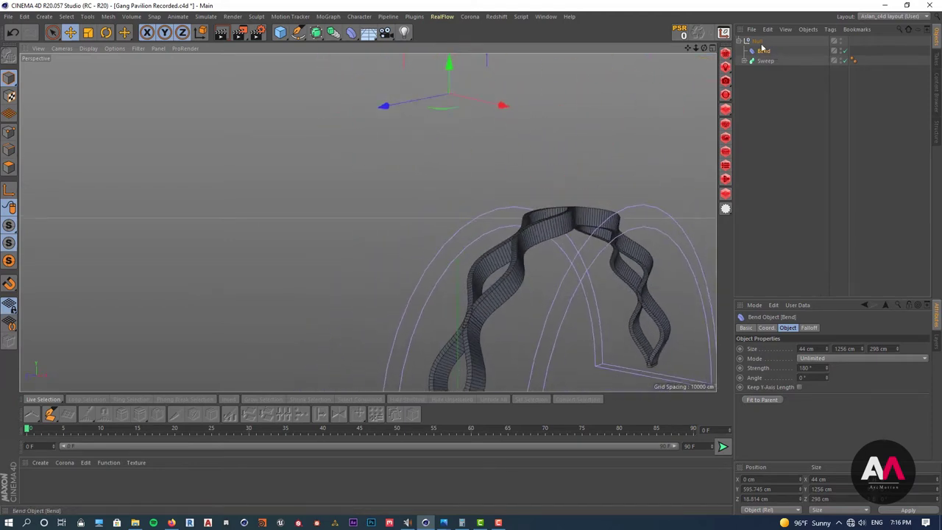
# Rename the Null containing the Bend and Sweep as "Wood Structure Element" and collapse its hierarchy.
pyautogui.hotkey('alt', 'g')
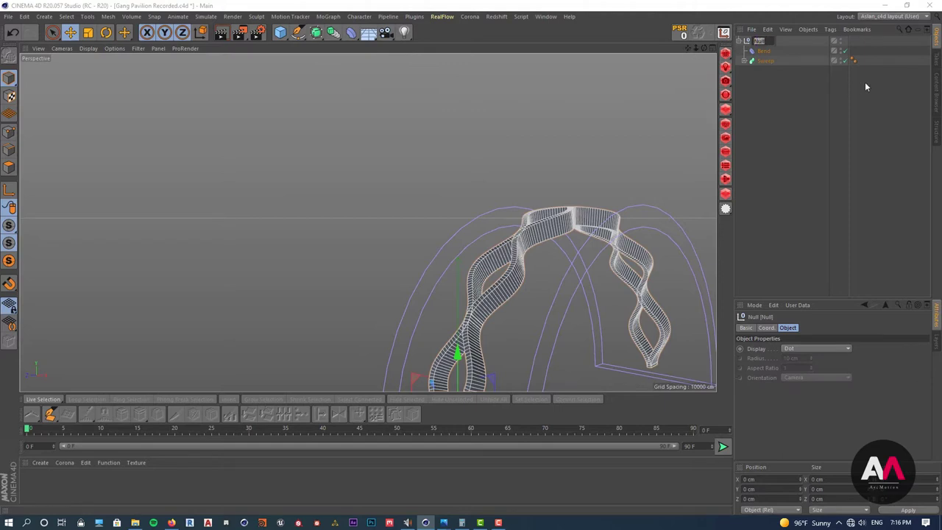
pyautogui.write('s')
pyautogui.press('BackSpace')
pyautogui.write('Wood')
pyautogui.write(' Structure')
pyautogui.write(' El')
pyautogui.write('em')
pyautogui.write('ent')
pyautogui.press('Return')
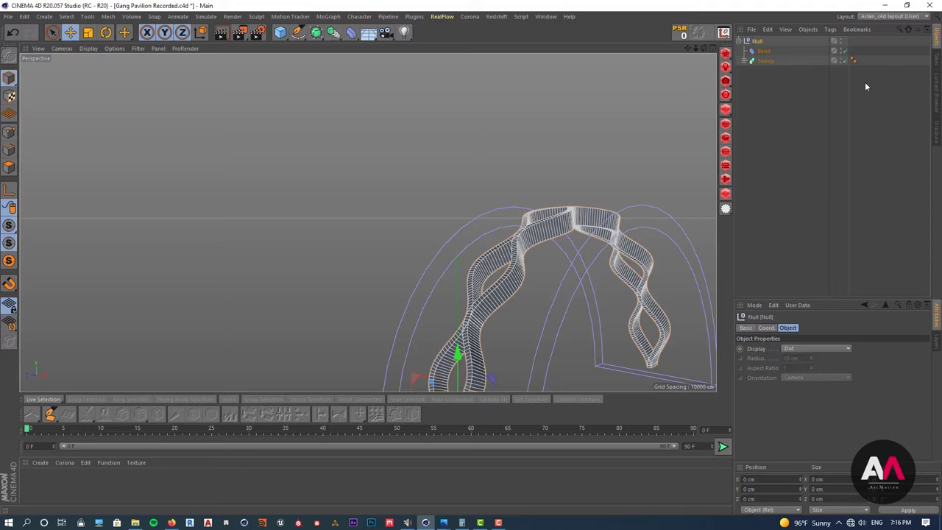
pyautogui.click(744, 41)
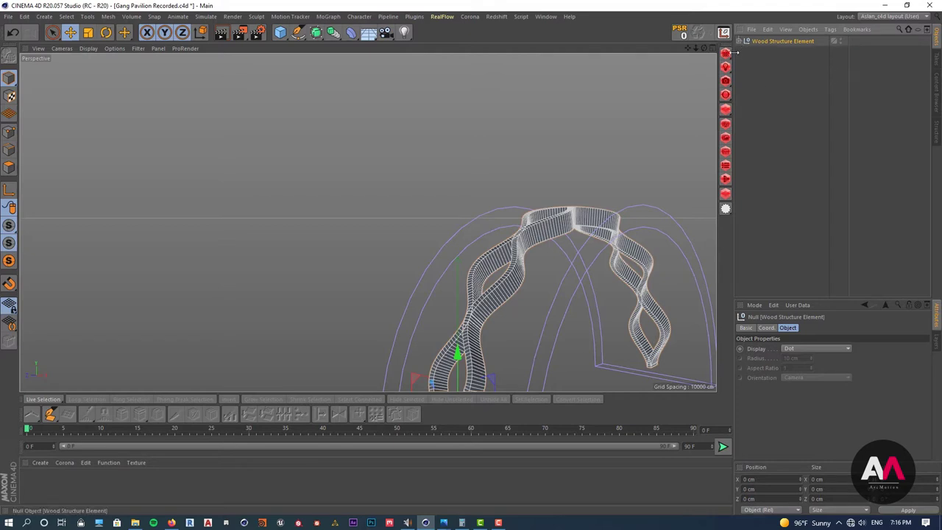
# Add a MoGraph Cloner and place the Wood Structure Element group inside it as a child.
pyautogui.scroll(-3, 489, 109)
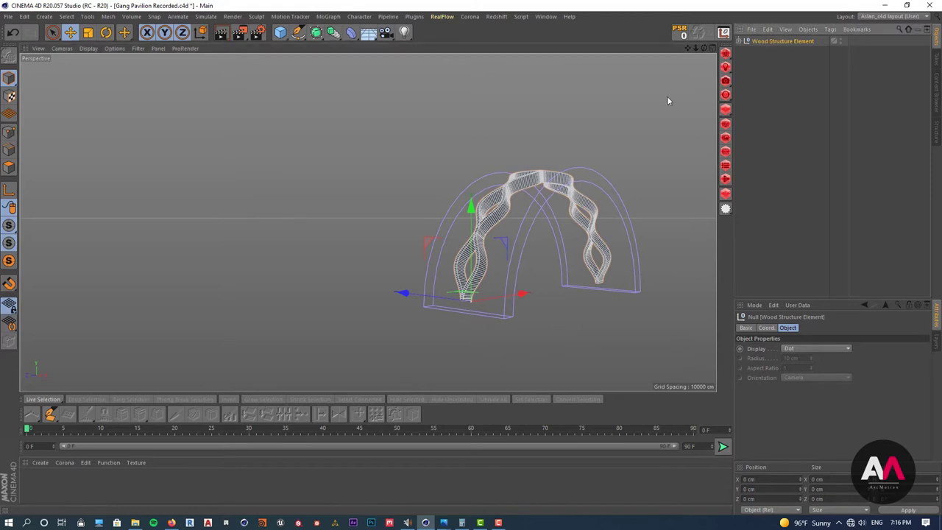
pyautogui.click(328, 17)
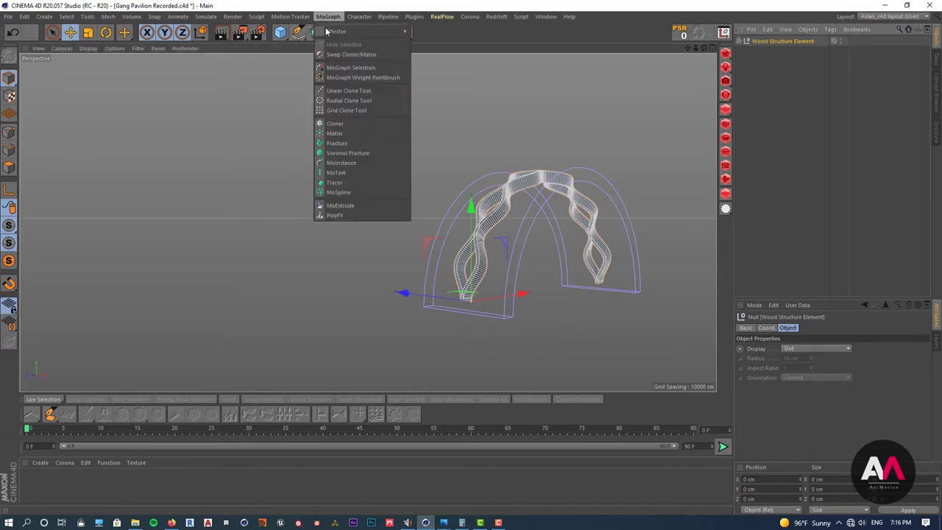
pyautogui.click(355, 124)
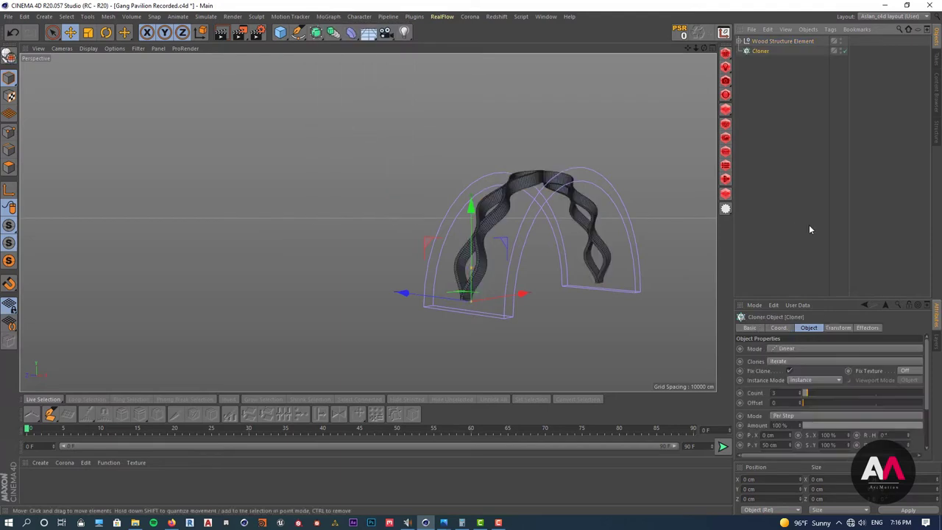
pyautogui.moveTo(770, 42)
pyautogui.mouseDown()
pyautogui.moveTo(758, 62)
pyautogui.moveTo(762, 51)
pyautogui.mouseUp()
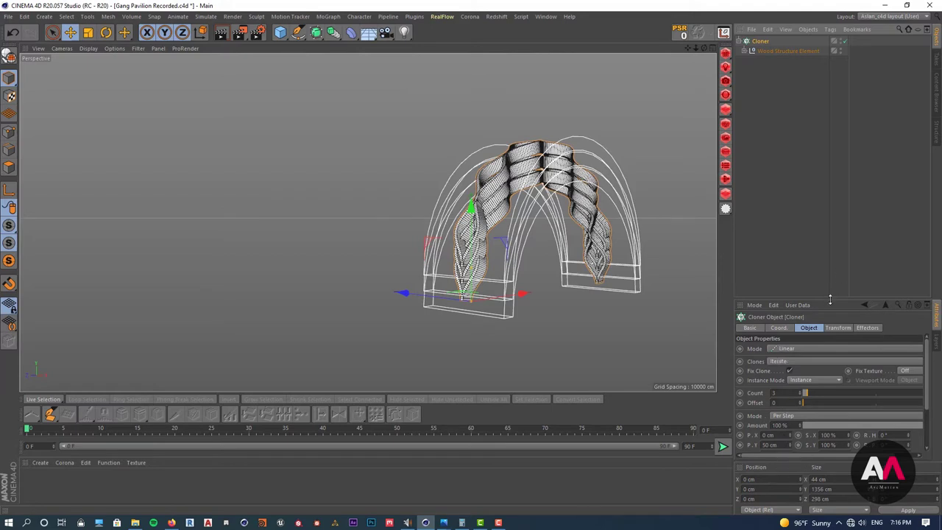
# Set the Cloner's per-step offset to 0 cm in Y and 80 cm in Z so the arches line up side by side.
pyautogui.moveTo(840, 295); pyautogui.dragTo(840, 208)
pyautogui.moveTo(787, 355); pyautogui.dragTo(488, 304)
pyautogui.write('0')
pyautogui.press('Return')
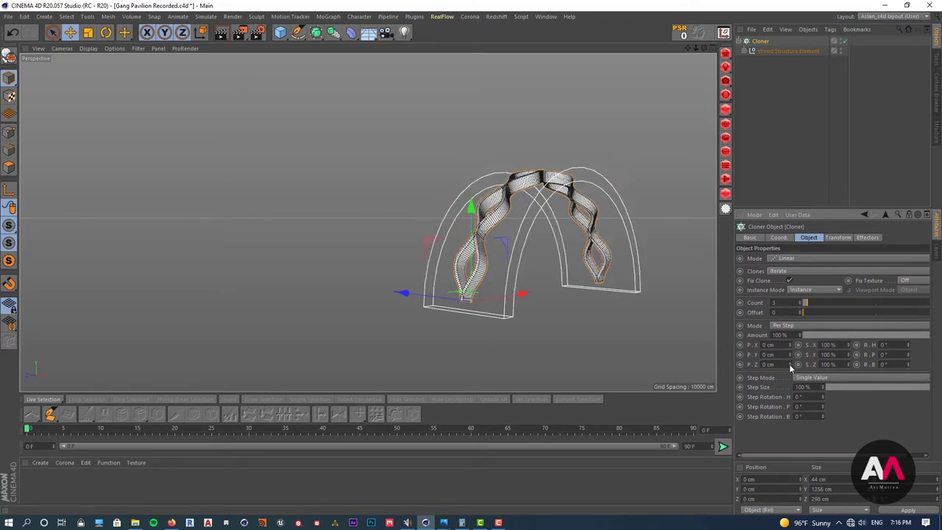
pyautogui.moveTo(791, 364); pyautogui.dragTo(839, 365)
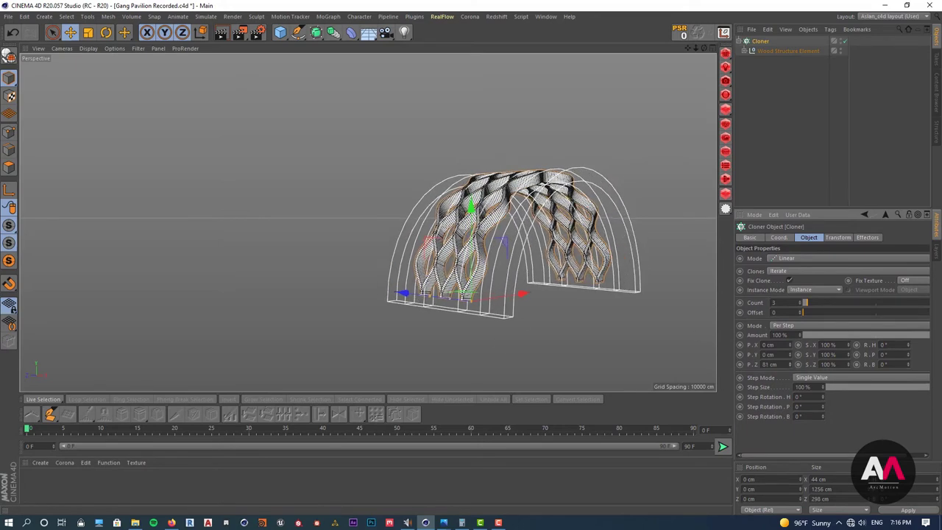
pyautogui.scroll(5, 547, 287)
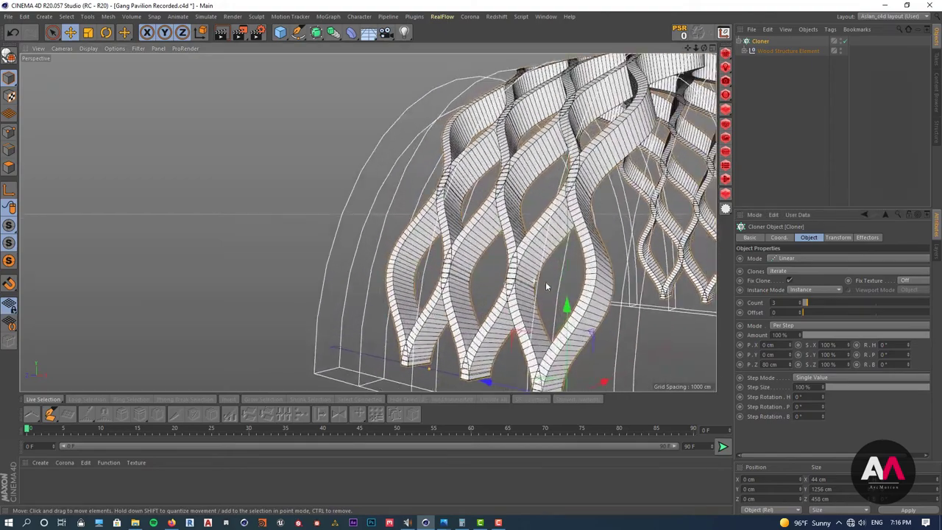
# Examine from close up and farther away how the neighbouring cloned arches meet along their curved edges.
pyautogui.keyDown('alt'); pyautogui.moveTo(546, 284); pyautogui.dragTo(582, 302); pyautogui.keyUp('alt')
pyautogui.doubleClick(773, 364)
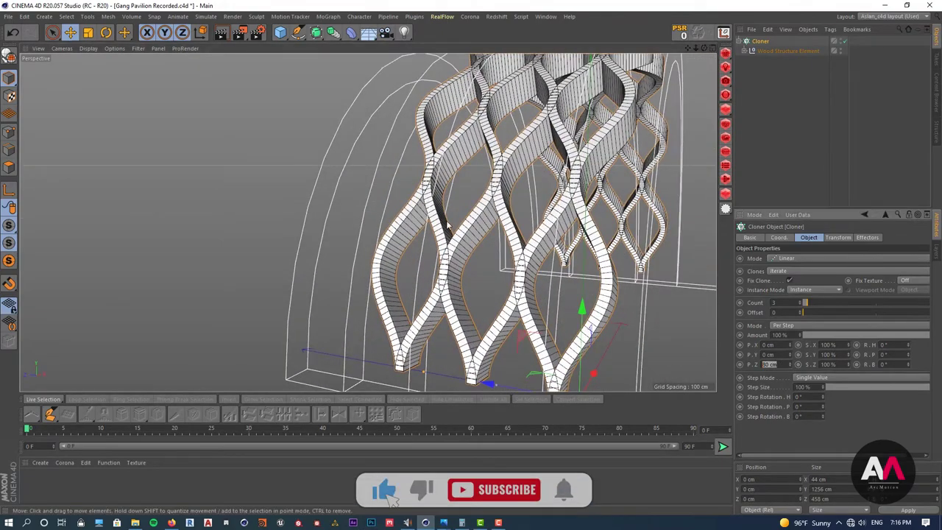
pyautogui.scroll(2, 452, 225)
pyautogui.moveTo(452, 225)
pyautogui.keyDown('alt'); pyautogui.mouseDown()
pyautogui.moveTo(517, 267)
pyautogui.moveTo(464, 237)
pyautogui.mouseUp(); pyautogui.keyUp('alt')
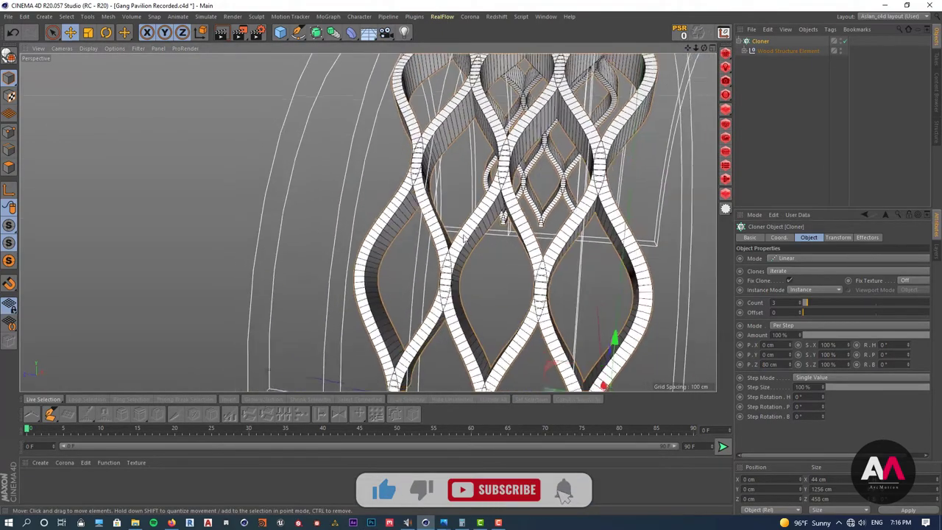
pyautogui.scroll(-4, 463, 238)
pyautogui.scroll(-1, 482, 243)
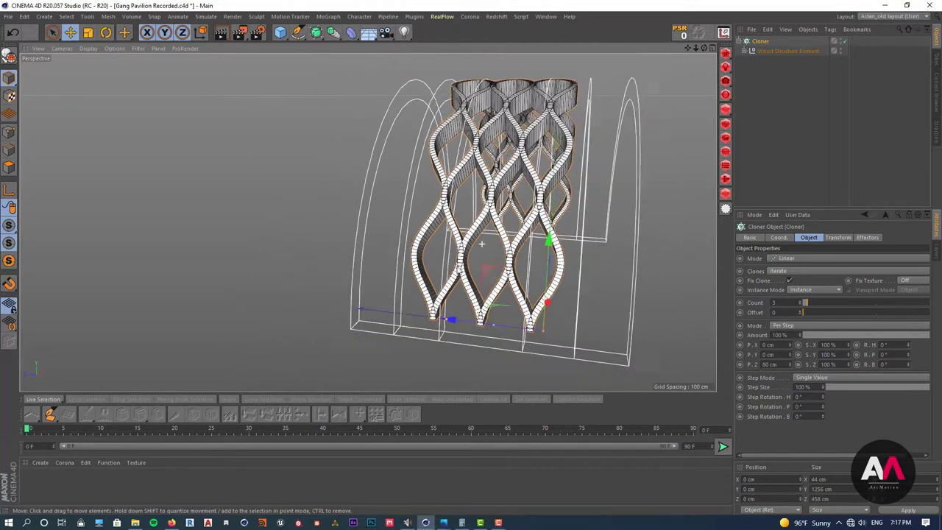
pyautogui.scroll(-1, 482, 244)
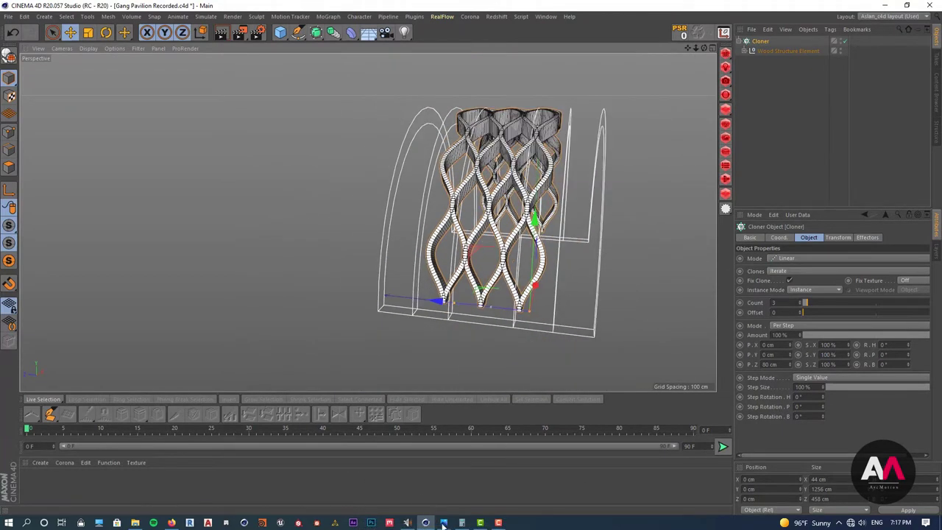
# Consult the exterior reference photo of the whole pavilion for the number of arches, and set the Cloner's count to 12.
pyautogui.click(444, 524)
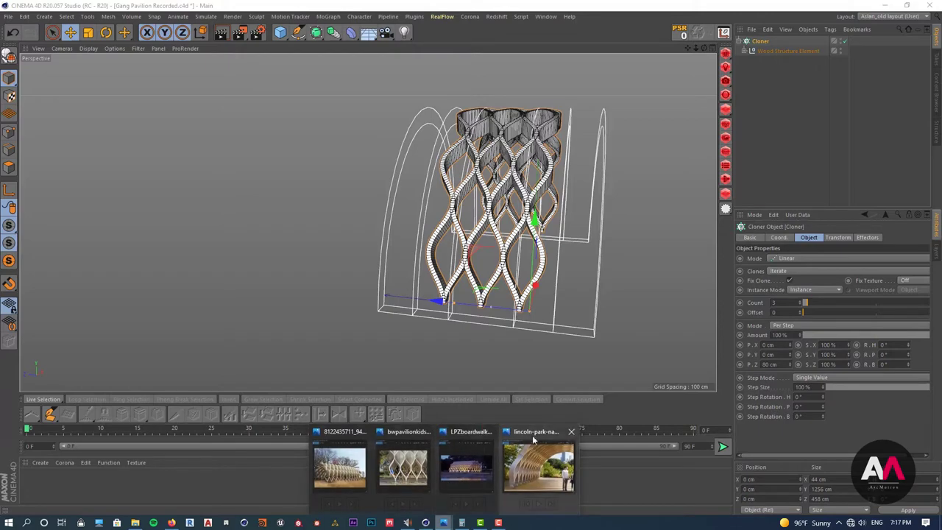
pyautogui.click(340, 465)
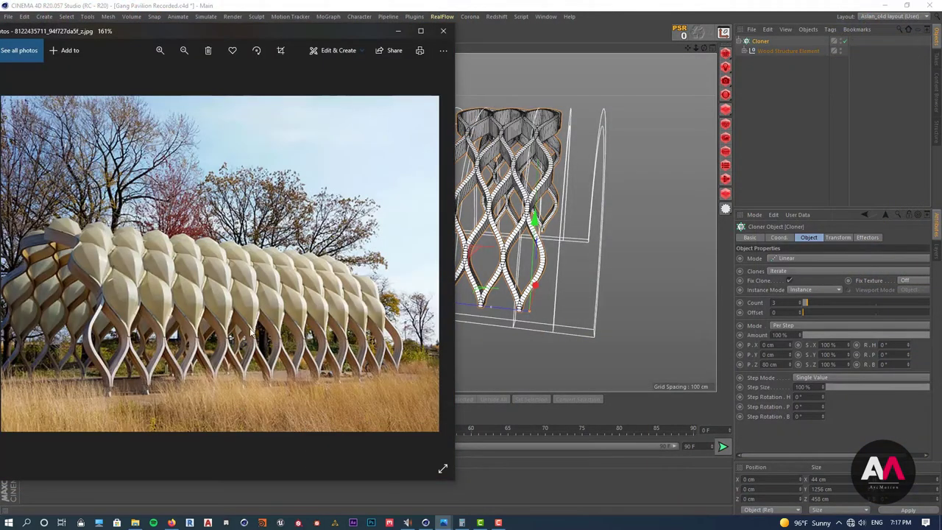
pyautogui.click(421, 32)
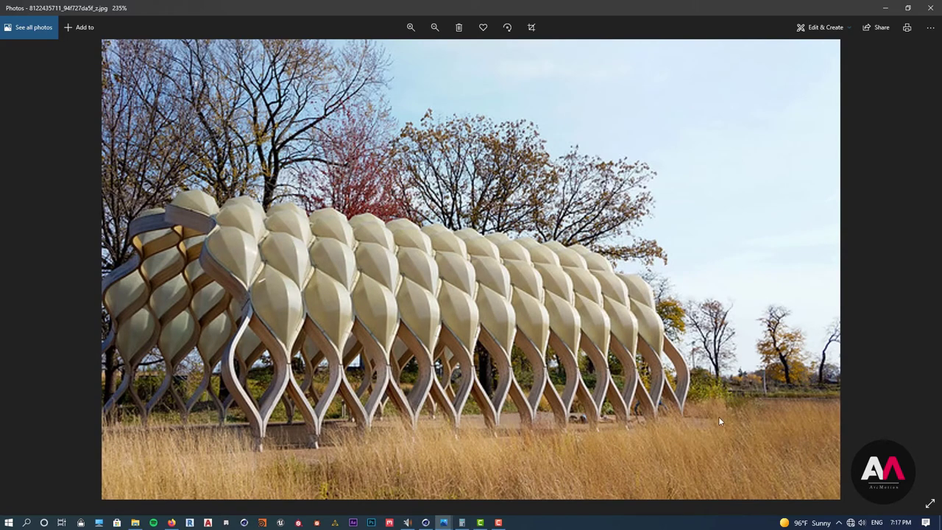
pyautogui.click(885, 8)
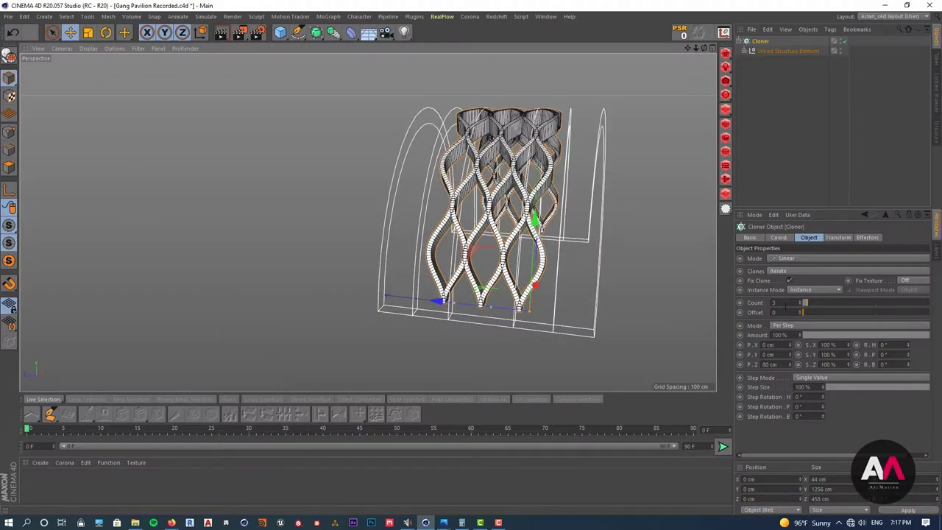
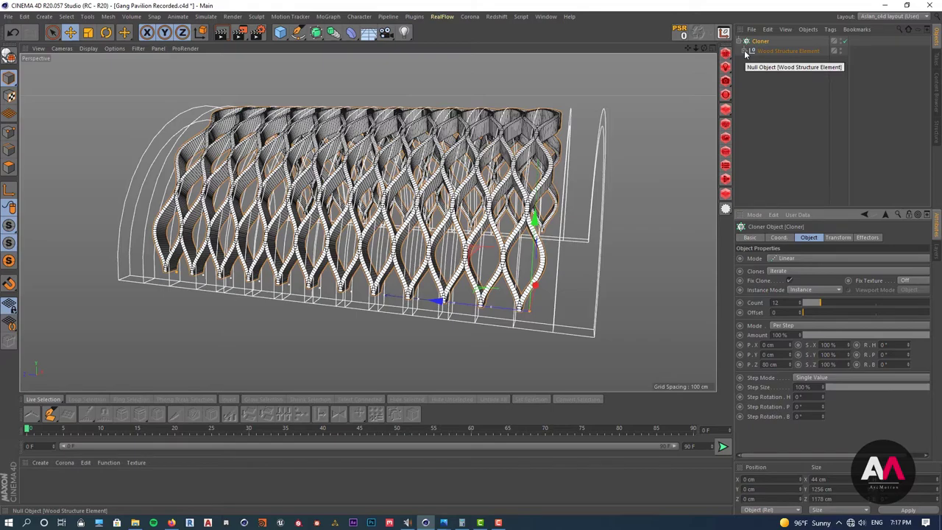
# Move the Bend deformer out of the Wood Structure Element group and place it above the Cloner in the hierarchy.
pyautogui.keyDown('alt'); pyautogui.moveTo(716, 80); pyautogui.dragTo(655, 99); pyautogui.keyUp('alt')
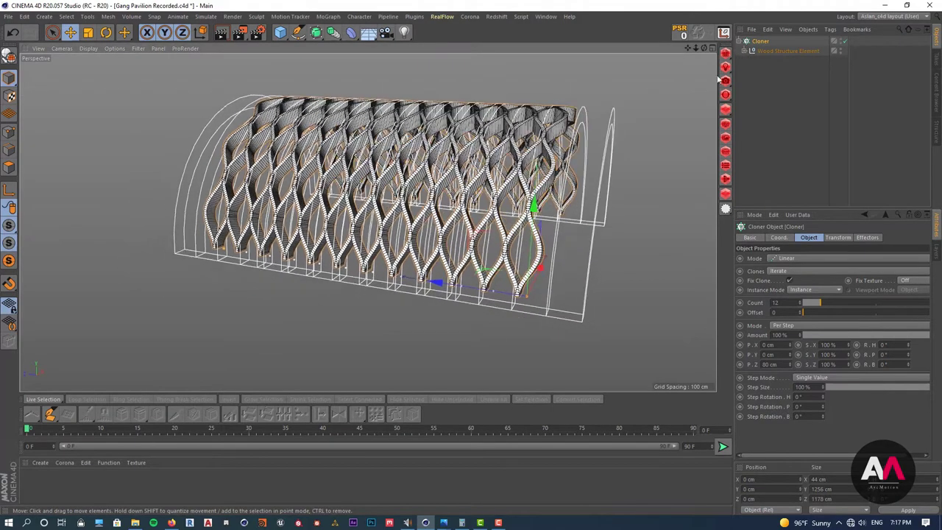
pyautogui.keyDown('alt'); pyautogui.moveTo(542, 180); pyautogui.dragTo(342, 142); pyautogui.keyUp('alt')
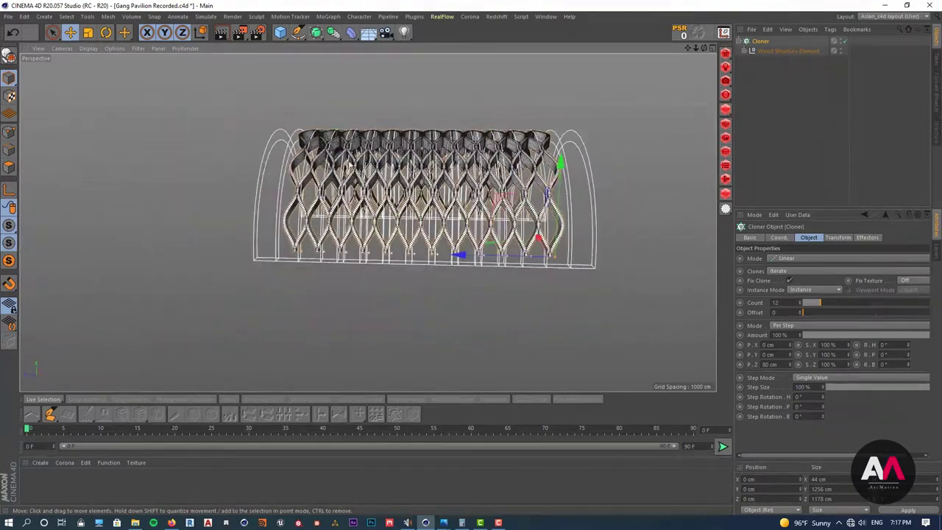
pyautogui.scroll(2, 376, 138)
pyautogui.keyDown('alt'); pyautogui.moveTo(552, 187); pyautogui.dragTo(501, 258); pyautogui.keyUp('alt')
pyautogui.scroll(3, 501, 257)
pyautogui.keyDown('alt'); pyautogui.moveTo(472, 287); pyautogui.dragTo(526, 295); pyautogui.keyUp('alt')
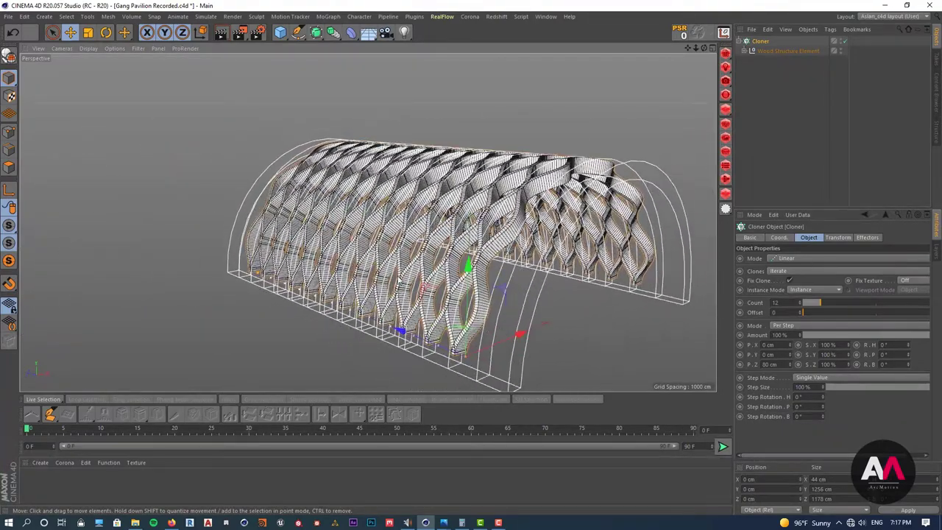
pyautogui.click(745, 51)
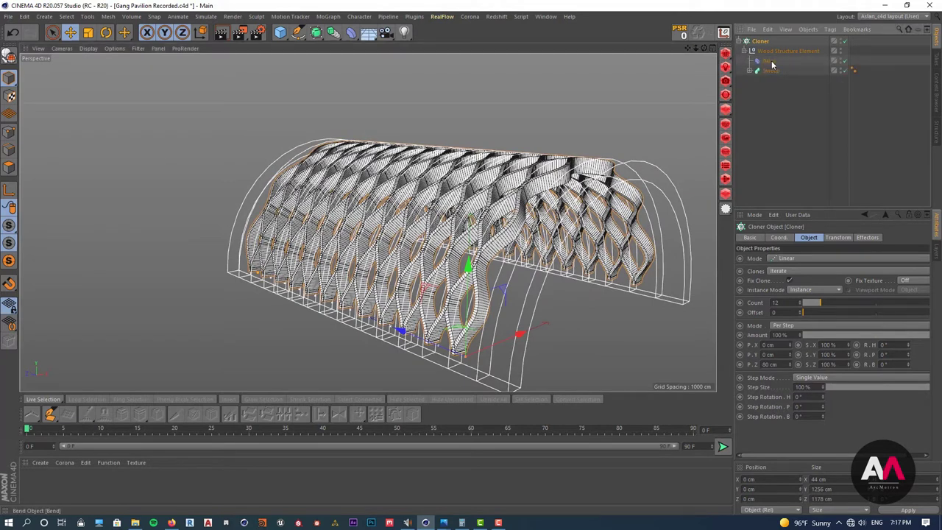
pyautogui.moveTo(772, 65); pyautogui.dragTo(758, 39)
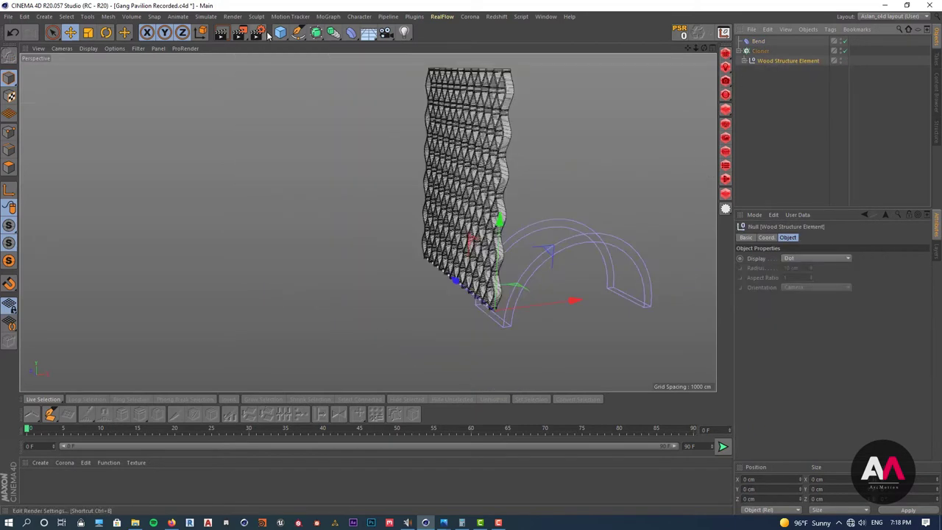
# Add a Null named "Main Wood Structure" and place the Bend deformer and the Cloner inside it as children.
pyautogui.moveTo(276, 33); pyautogui.dragTo(317, 45)
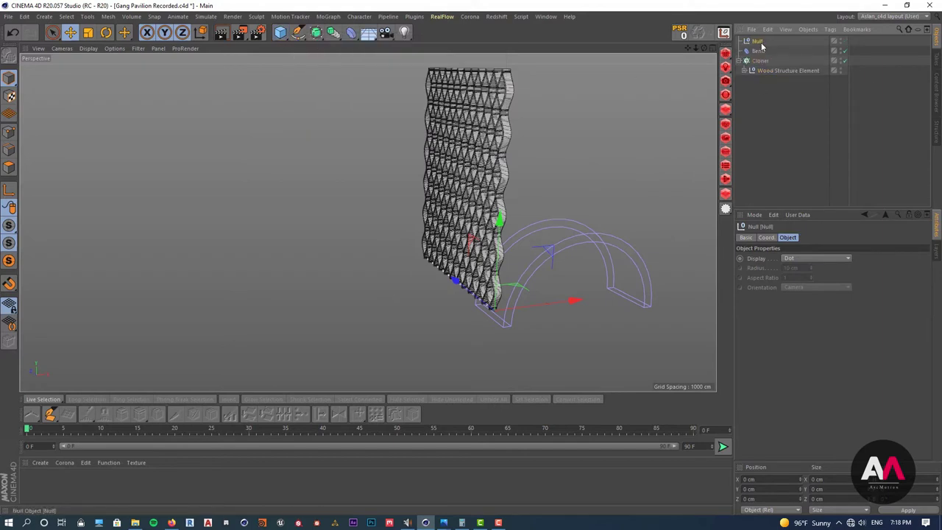
pyautogui.doubleClick(758, 42)
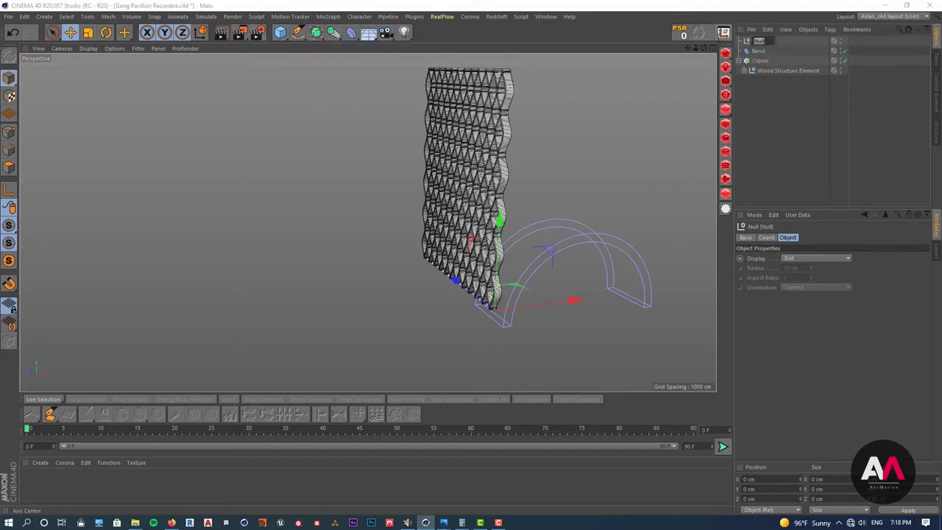
pyautogui.write('Main Wood Structure')
pyautogui.press('Return')
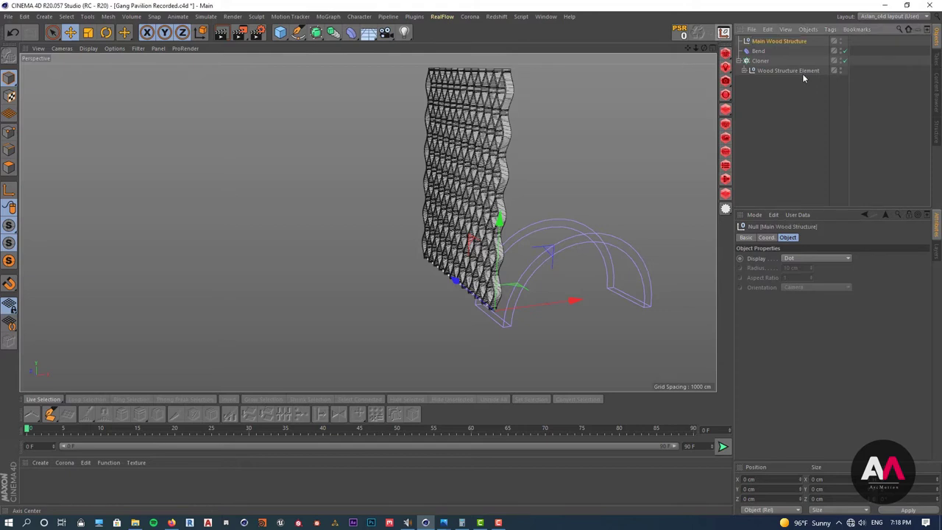
pyautogui.click(740, 60)
pyautogui.moveTo(763, 76)
pyautogui.mouseDown()
pyautogui.moveTo(759, 54)
pyautogui.moveTo(770, 42)
pyautogui.mouseUp()
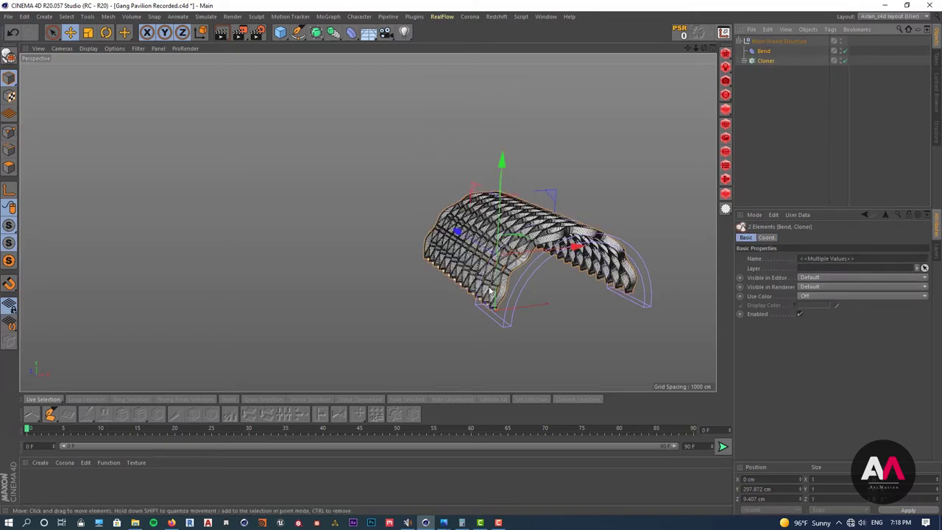
# Move the Bend deformer along the Z axis to about 453 cm, near the middle of the cloned row.
pyautogui.scroll(3, 491, 291)
pyautogui.click(766, 52)
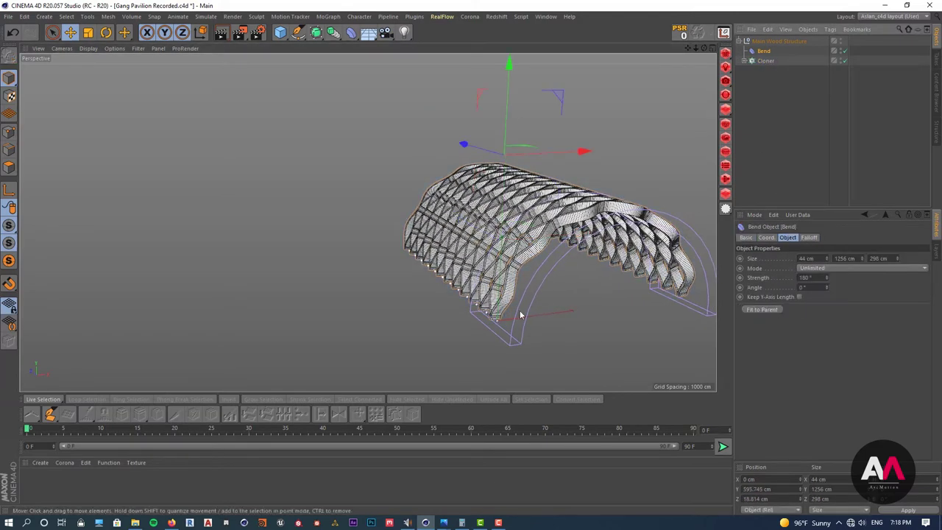
pyautogui.keyDown('alt'); pyautogui.moveTo(503, 220); pyautogui.dragTo(518, 296); pyautogui.keyUp('alt')
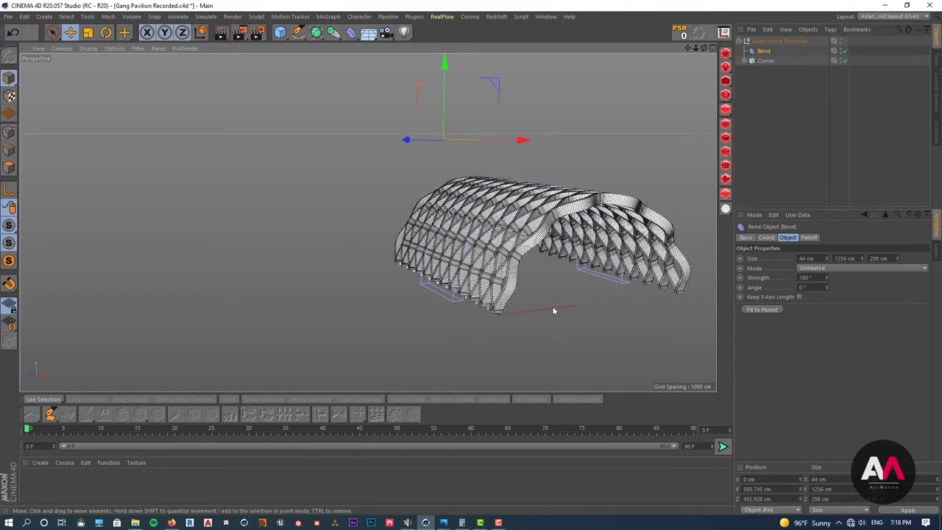
# Temporarily disable the Bend deformer to inspect the flat lattice of cloned ribs, and enable it again.
pyautogui.click(845, 51)
pyautogui.keyDown('alt'); pyautogui.moveTo(402, 265); pyautogui.dragTo(292, 287); pyautogui.keyUp('alt')
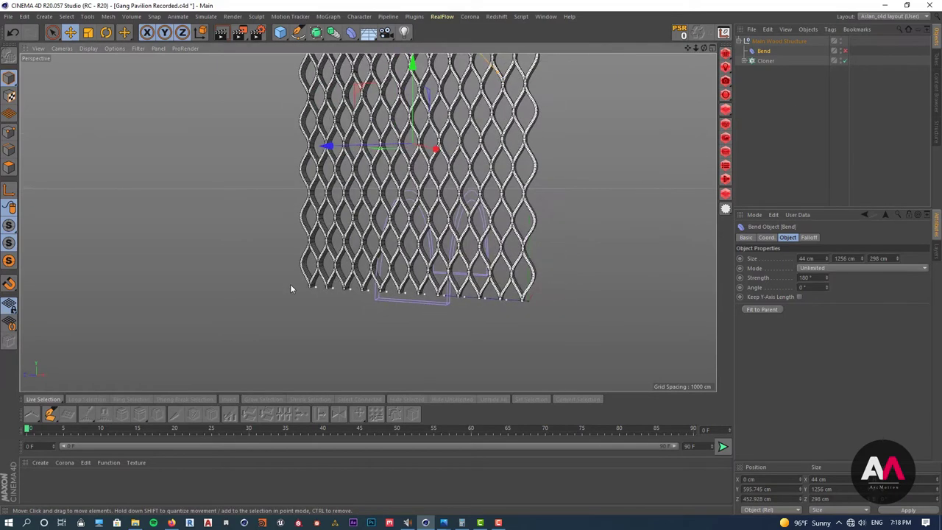
pyautogui.keyDown('alt'); pyautogui.moveTo(451, 198); pyautogui.dragTo(497, 149); pyautogui.keyUp('alt')
pyautogui.keyDown('alt'); pyautogui.moveTo(471, 243); pyautogui.dragTo(452, 284); pyautogui.keyUp('alt')
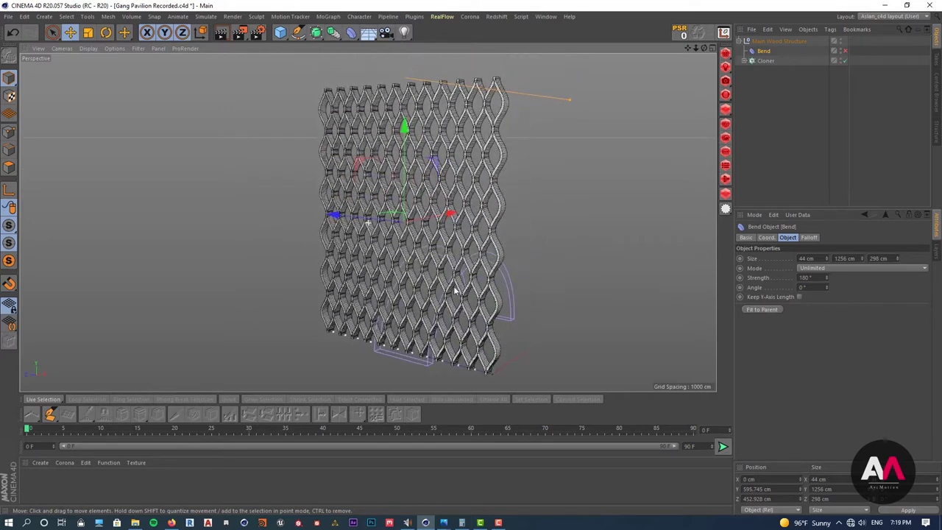
pyautogui.click(844, 51)
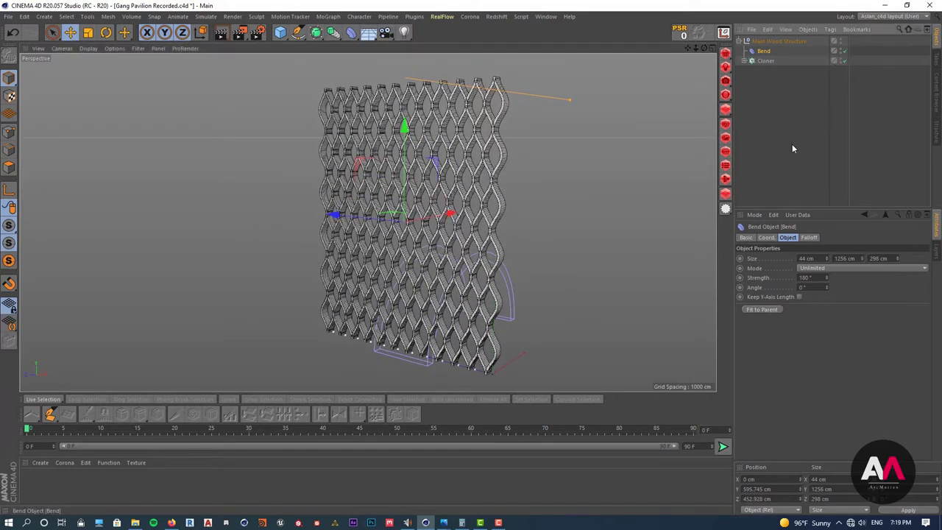
# Examine the bent lattice vault from the side, close up at its end arches, and at an angle from the open end.
pyautogui.keyDown('alt'); pyautogui.moveTo(516, 309); pyautogui.dragTo(420, 265); pyautogui.keyUp('alt')
pyautogui.keyDown('alt'); pyautogui.moveTo(421, 263); pyautogui.dragTo(396, 329); pyautogui.keyUp('alt')
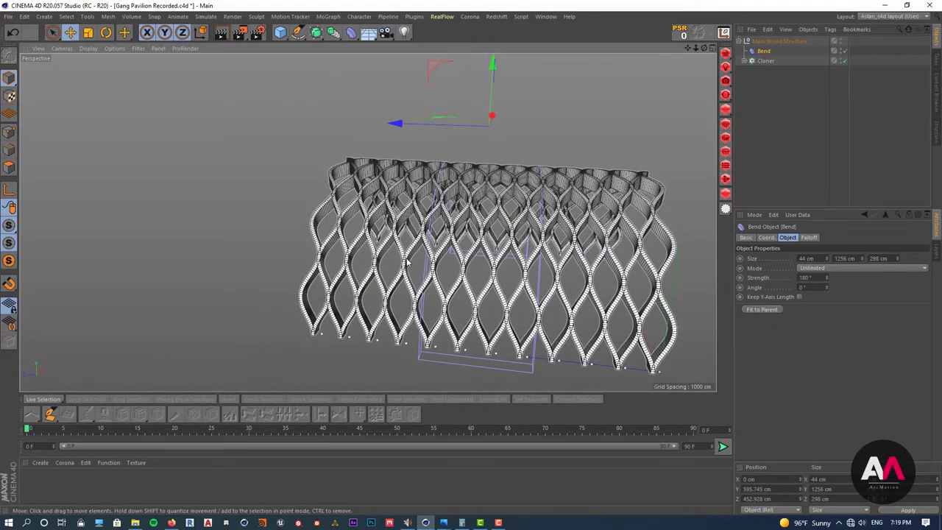
pyautogui.keyDown('alt'); pyautogui.moveTo(611, 251); pyautogui.dragTo(511, 242, button='middle'); pyautogui.keyUp('alt')
pyautogui.scroll(3, 575, 254)
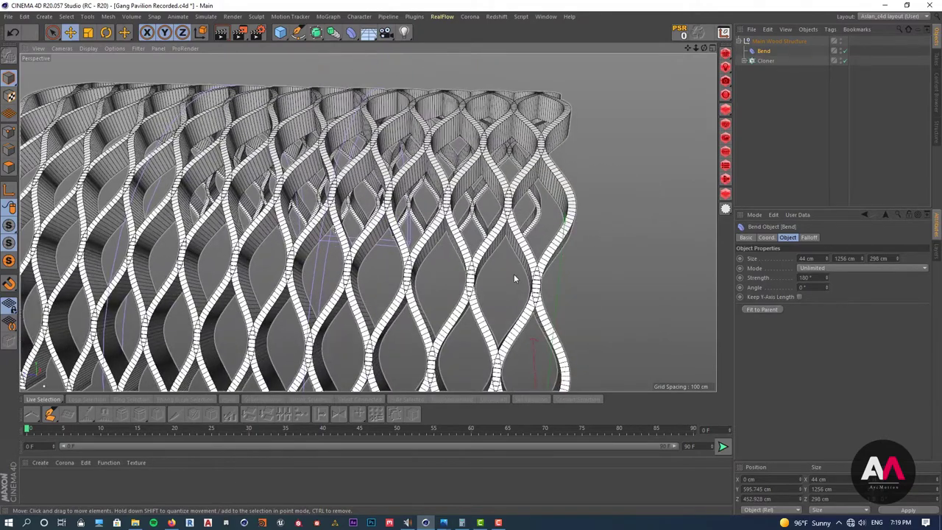
pyautogui.keyDown('alt'); pyautogui.moveTo(514, 274); pyautogui.dragTo(474, 259); pyautogui.keyUp('alt')
pyautogui.keyDown('alt'); pyautogui.moveTo(519, 239); pyautogui.dragTo(563, 246, button='middle'); pyautogui.keyUp('alt')
pyautogui.scroll(-3, 546, 258)
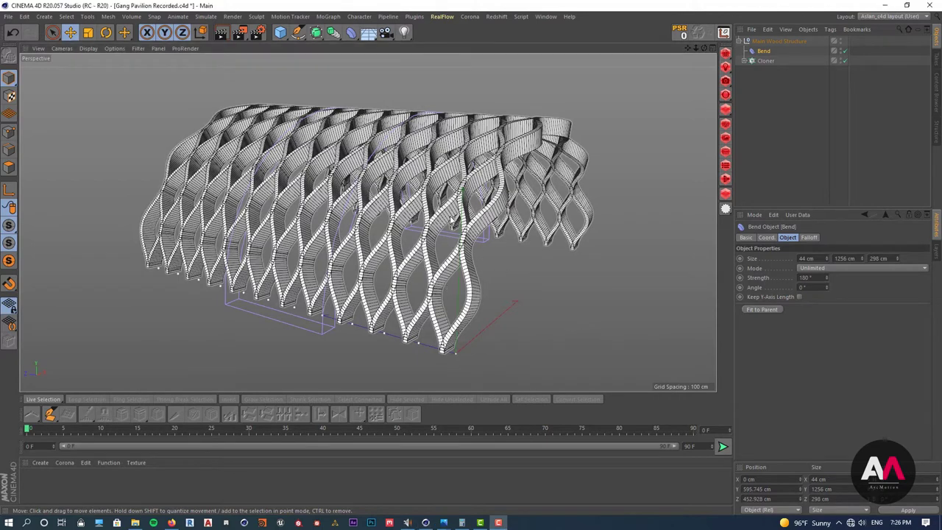
pyautogui.keyDown('alt'); pyautogui.moveTo(453, 221); pyautogui.dragTo(452, 256, button='right'); pyautogui.keyUp('alt')
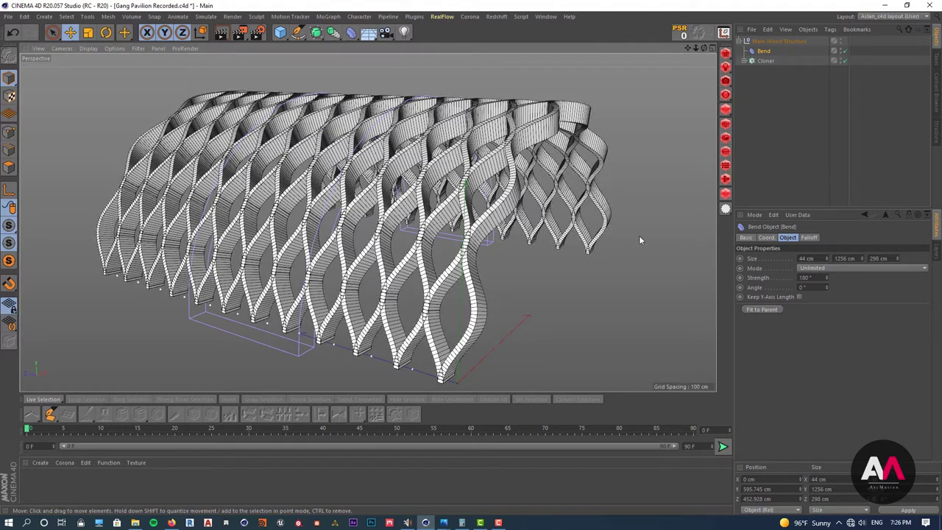
# Study the reference photo bwpavilionkids.jpg for the curved shell panels that fill the upper cells between the wooden ribs.
pyautogui.moveTo(941, 132); pyautogui.dragTo(331, 44)
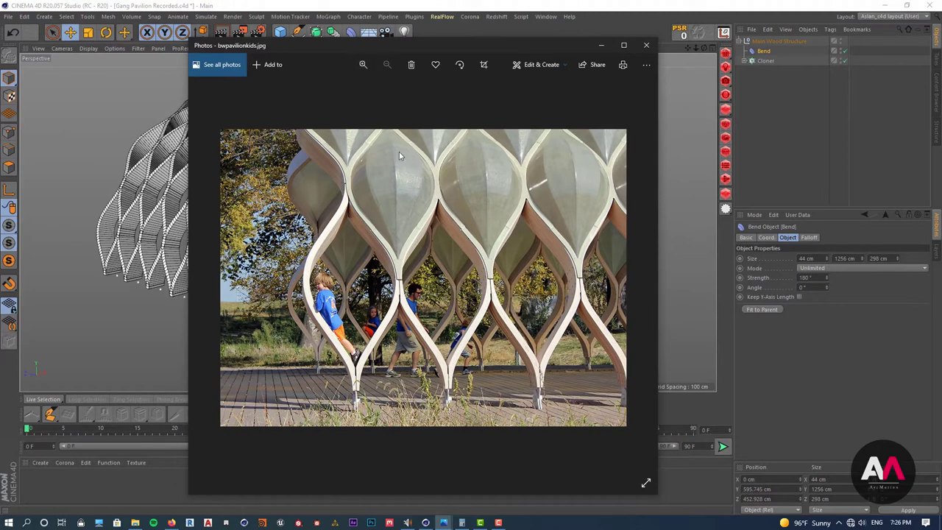
pyautogui.scroll(2, 398, 148)
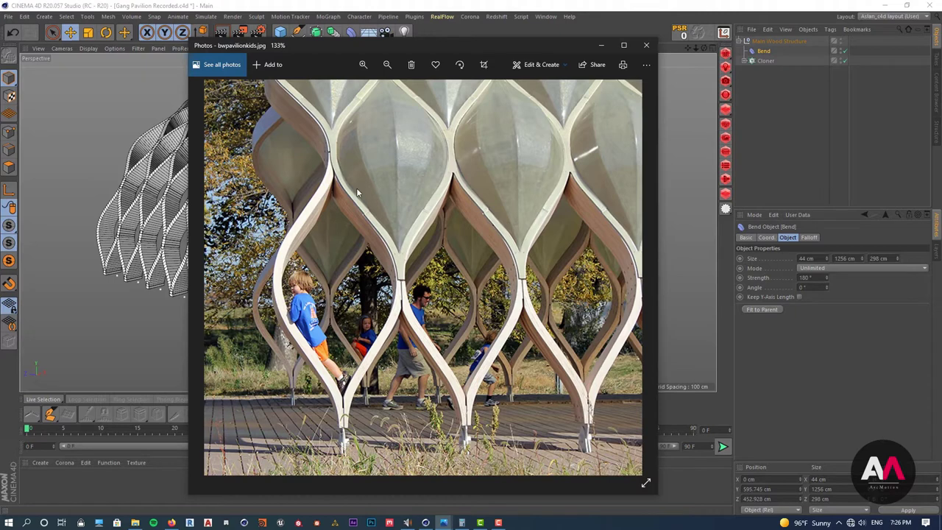
pyautogui.moveTo(405, 47); pyautogui.dragTo(441, 57)
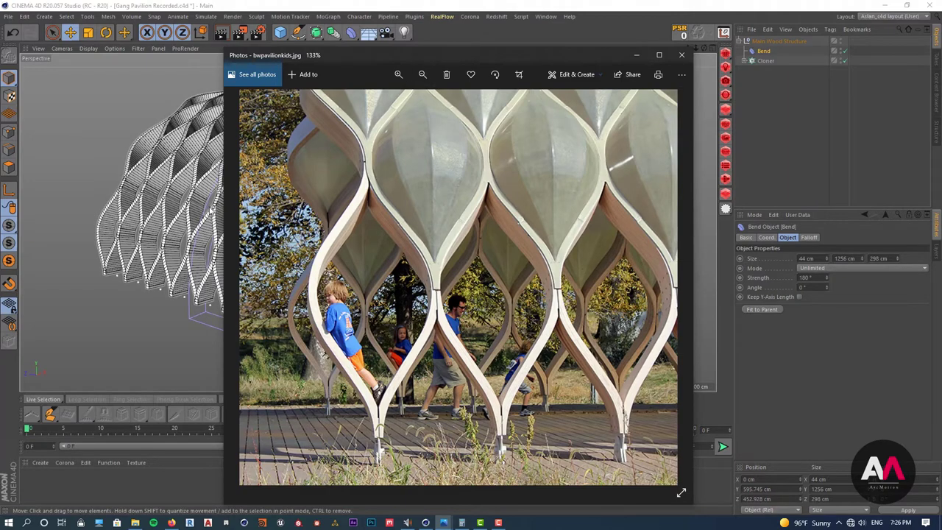
pyautogui.moveTo(354, 55); pyautogui.dragTo(337, 69)
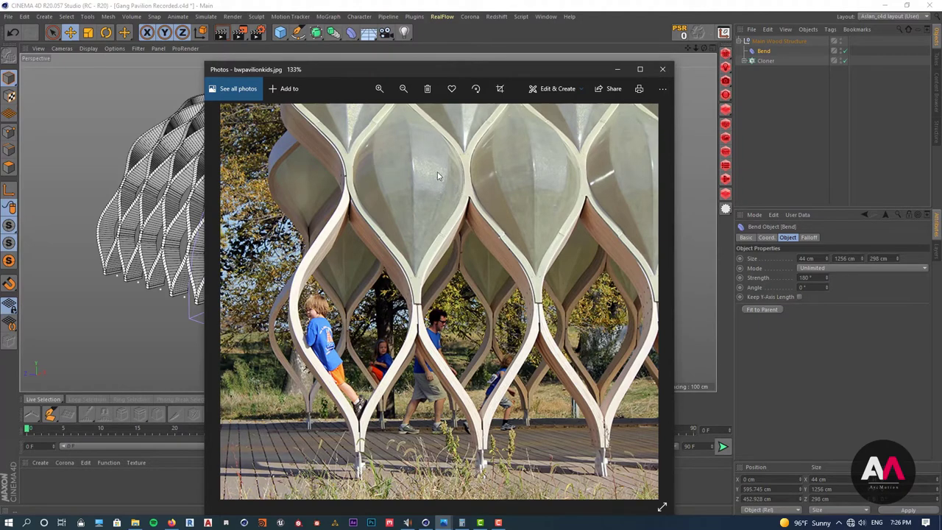
pyautogui.moveTo(451, 72); pyautogui.dragTo(941, 70)
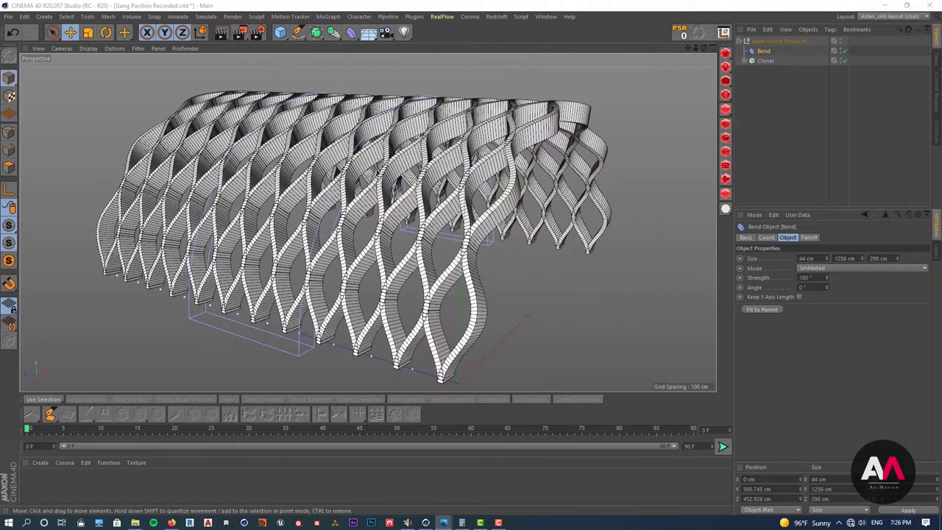
# Disable the Bend deformer to flatten the wood structure, and view the lower end cells of the lattice.
pyautogui.click(845, 50)
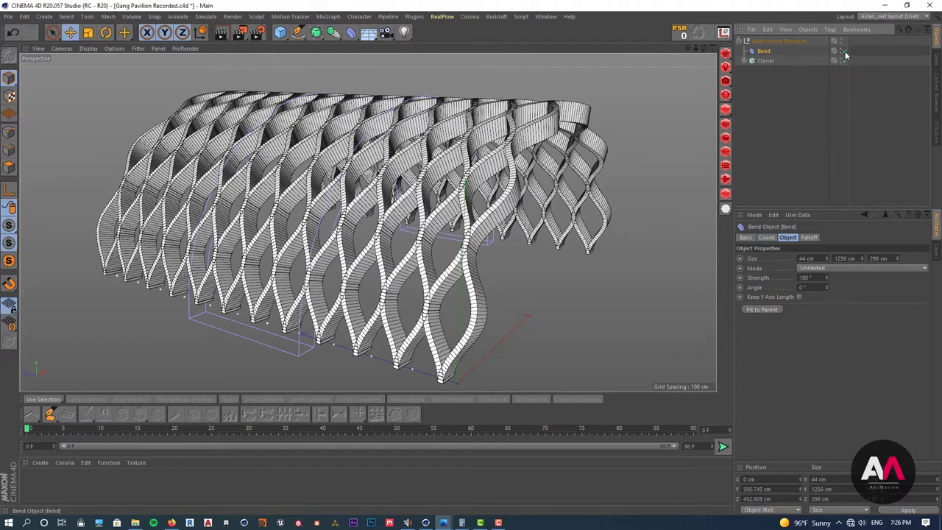
pyautogui.keyDown('alt'); pyautogui.moveTo(493, 230); pyautogui.dragTo(419, 225); pyautogui.keyUp('alt')
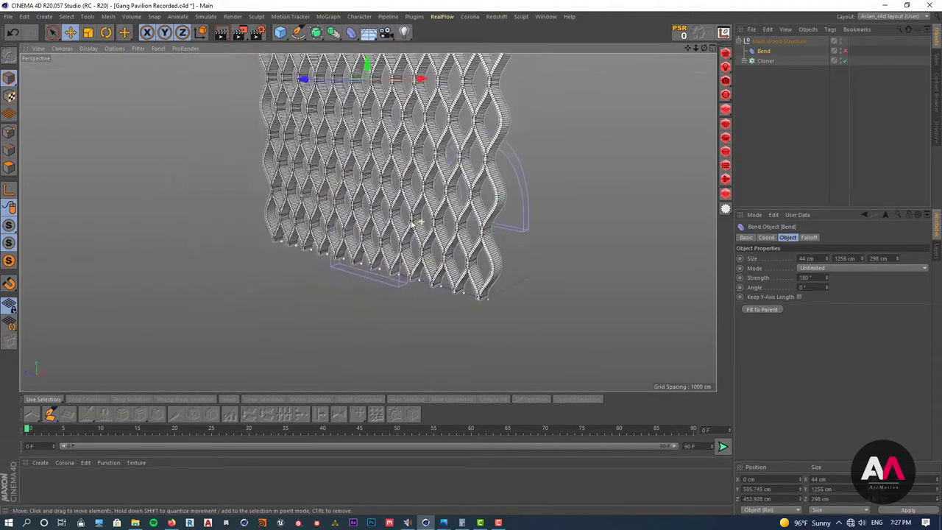
pyautogui.scroll(-4, 464, 193)
pyautogui.keyDown('alt'); pyautogui.moveTo(473, 184); pyautogui.dragTo(561, 276, button='right'); pyautogui.keyUp('alt')
pyautogui.scroll(4, 561, 276)
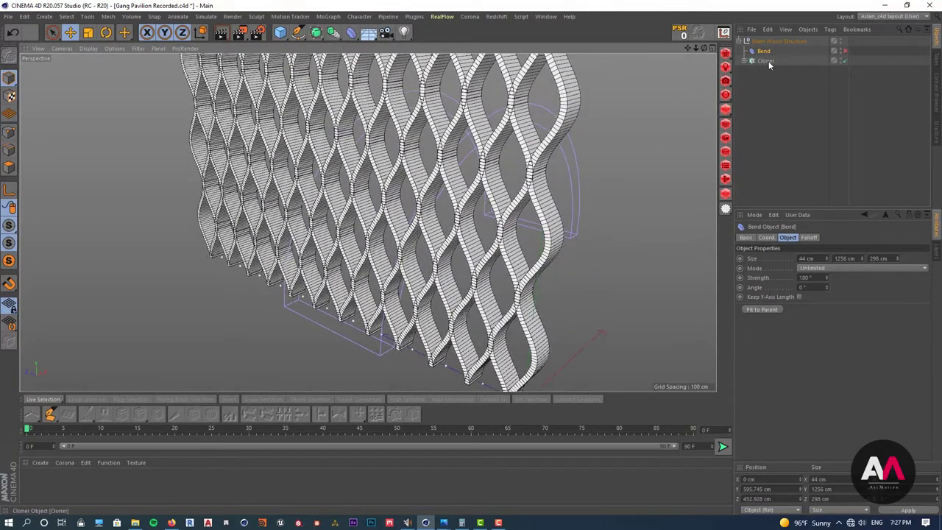
# Duplicate the Wood Structure Element sweep out of the Cloner hierarchy to the top level of the scene.
pyautogui.click(765, 60)
pyautogui.click(745, 60)
pyautogui.click(774, 70)
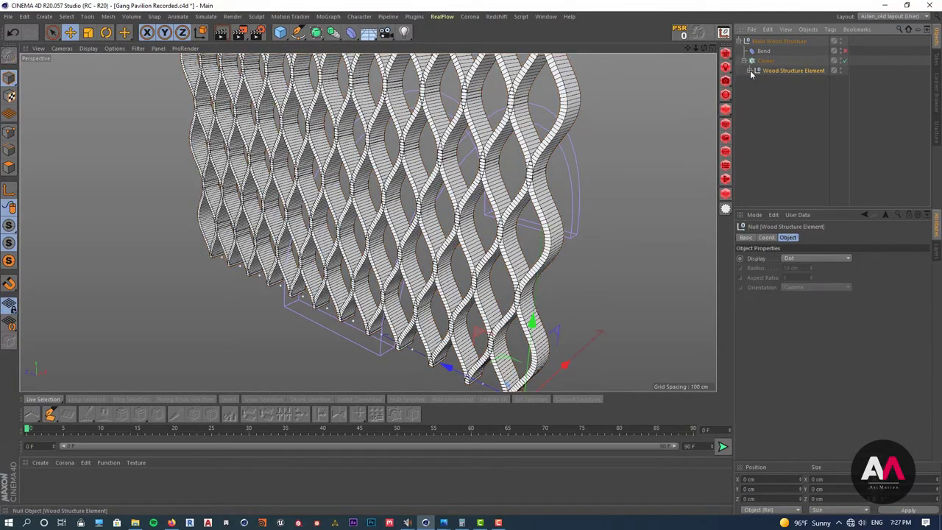
pyautogui.click(750, 70)
pyautogui.click(778, 81)
pyautogui.click(758, 79)
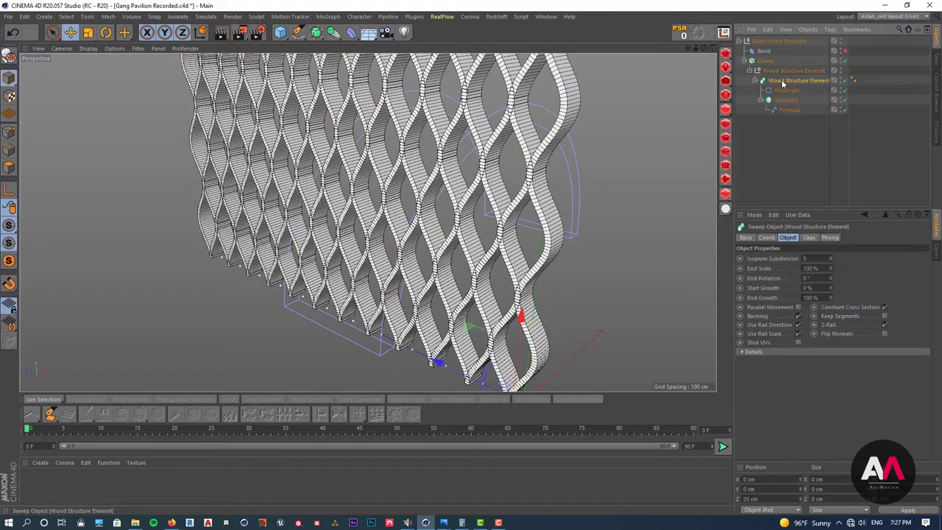
pyautogui.click(756, 80)
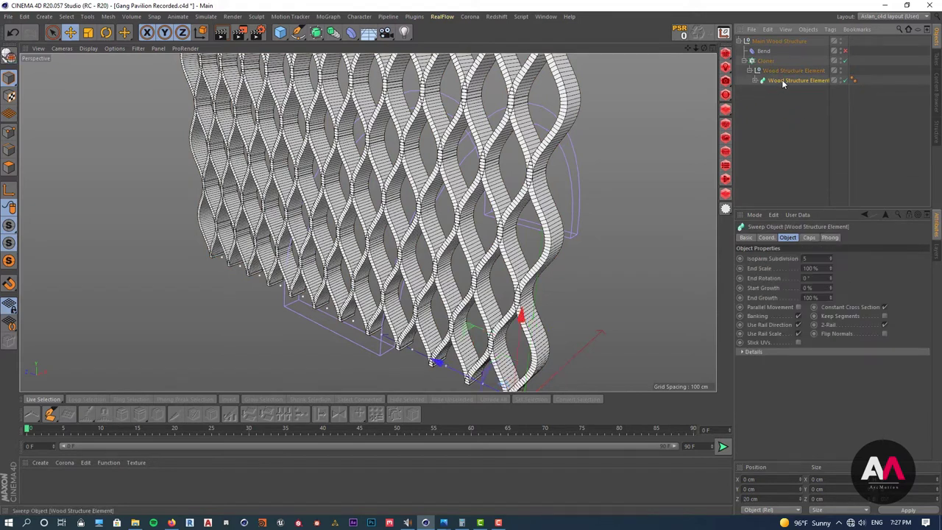
pyautogui.keyDown('ctrl'); pyautogui.moveTo(783, 83); pyautogui.dragTo(744, 131); pyautogui.keyUp('ctrl')
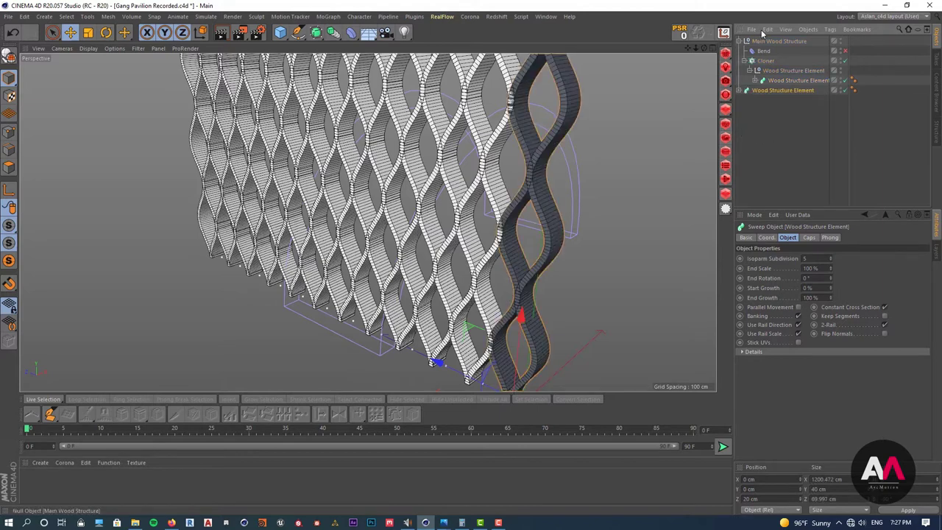
pyautogui.click(745, 60)
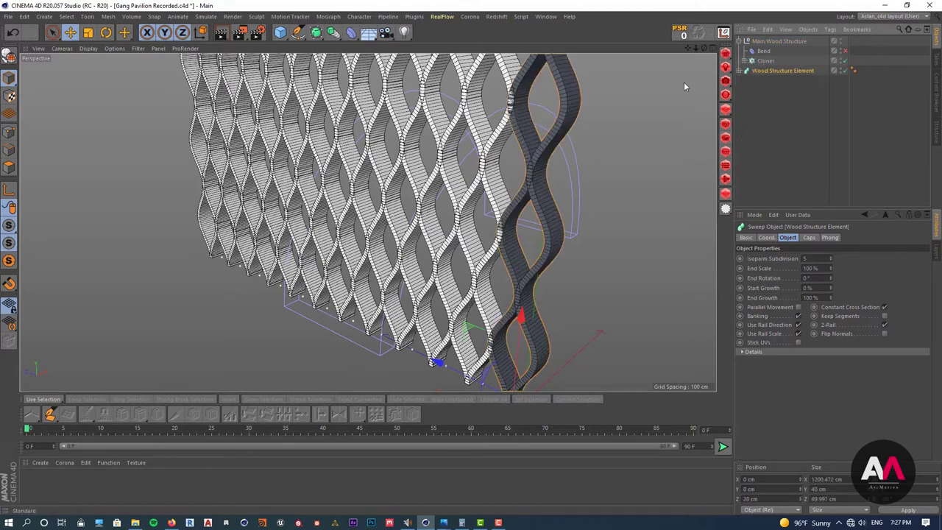
# Hide the Main Wood Structure group in the viewport and select the standalone Wood Structure Element copy.
pyautogui.click(772, 42)
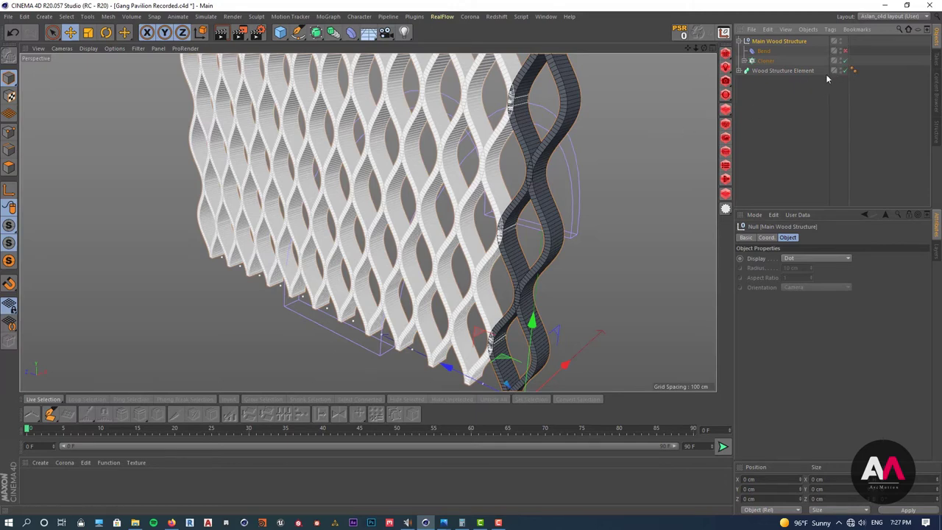
pyautogui.click(843, 70)
pyautogui.click(842, 70)
pyautogui.click(842, 41)
pyautogui.click(770, 70)
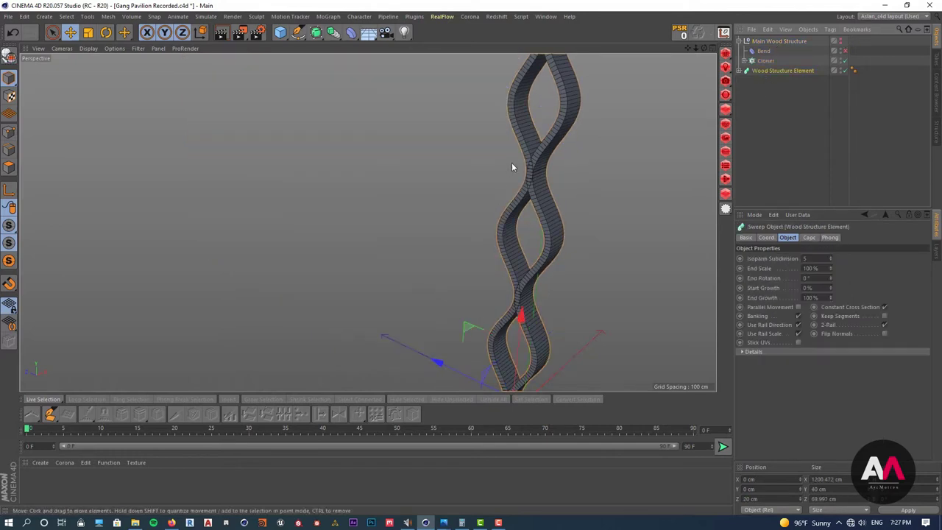
# Convert the copied Wood Structure Element sweep to an editable polygon object and switch to edge editing.
pyautogui.scroll(-5, 512, 162)
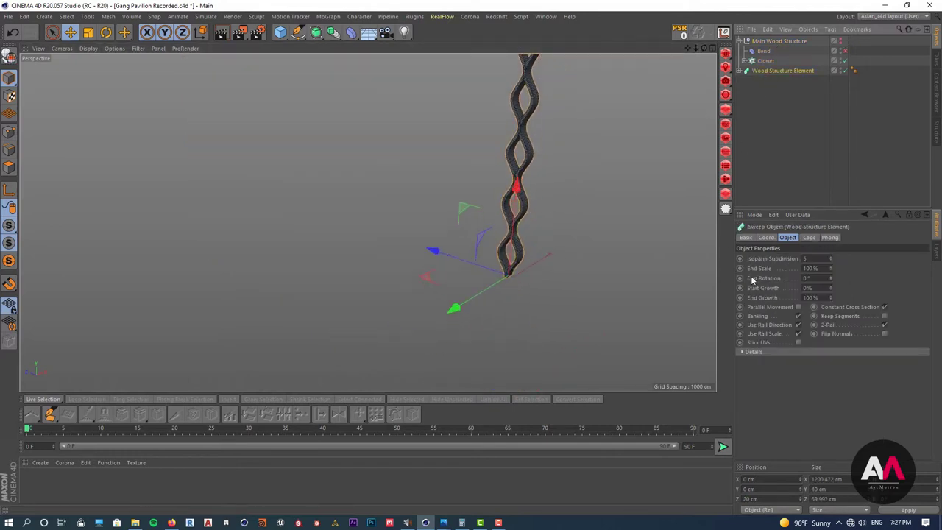
pyautogui.click(811, 239)
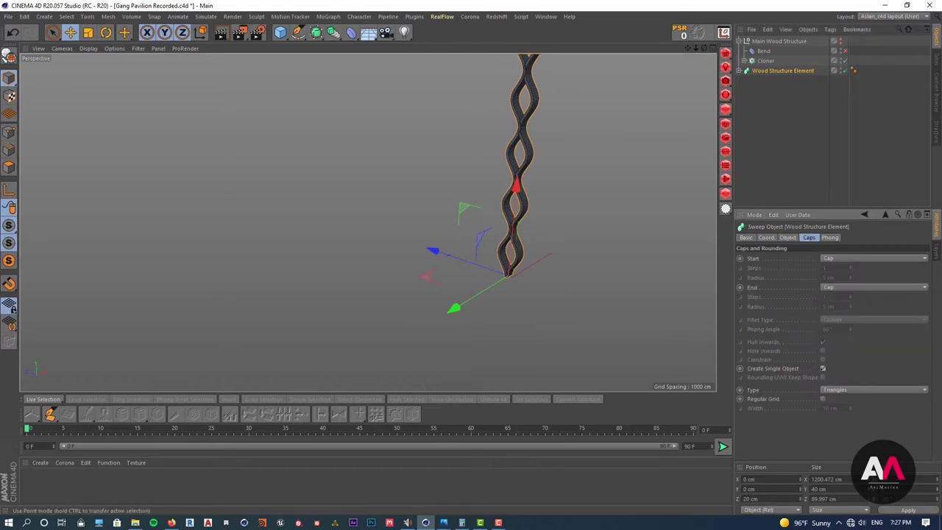
pyautogui.click(10, 56)
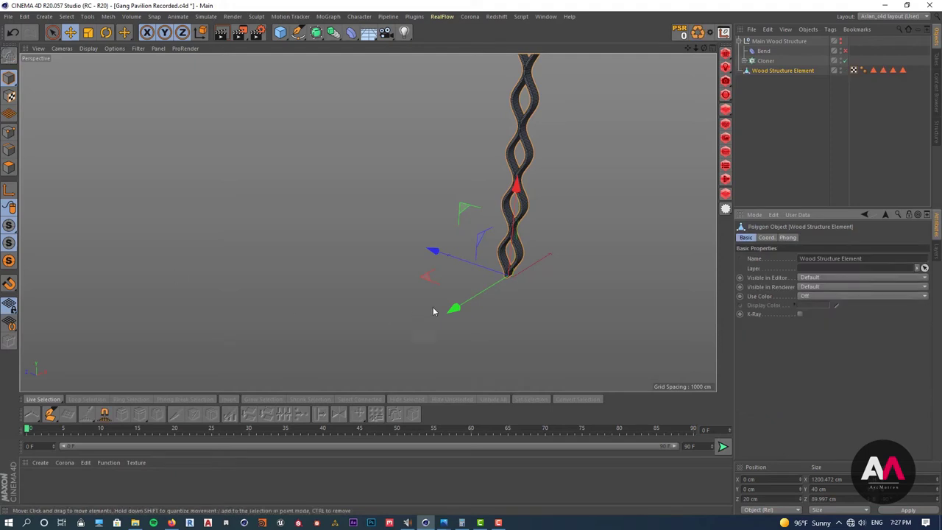
pyautogui.click(8, 149)
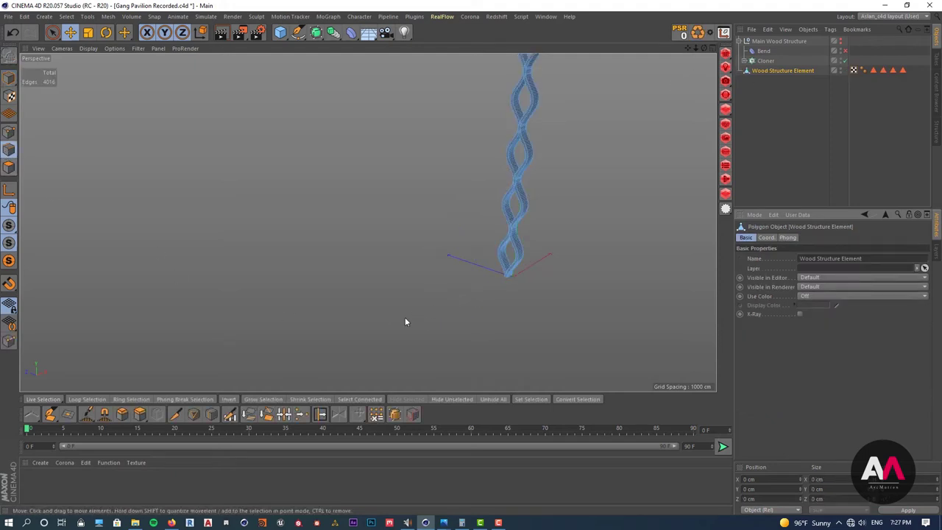
# Loop-cut the front face of one curved strand near its inner side, with the cut distance set to 8 cm.
pyautogui.scroll(8, 503, 270)
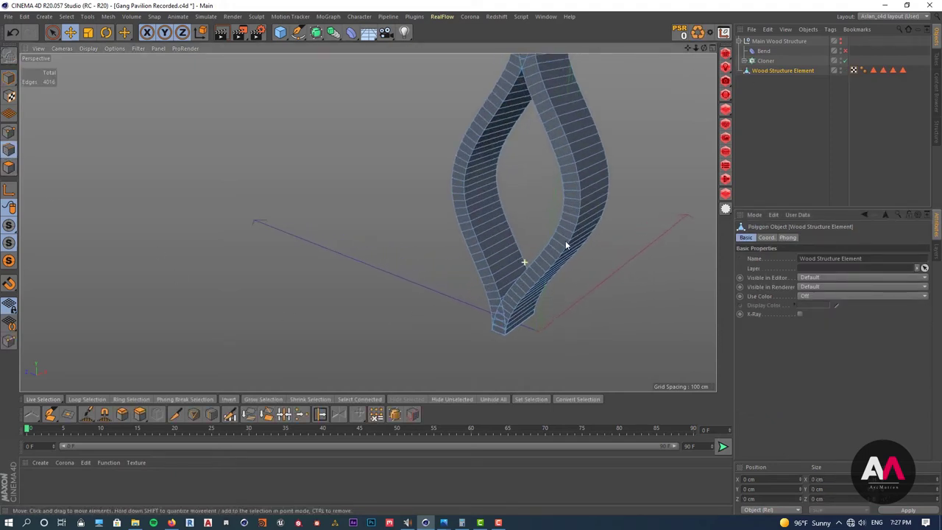
pyautogui.click(712, 48)
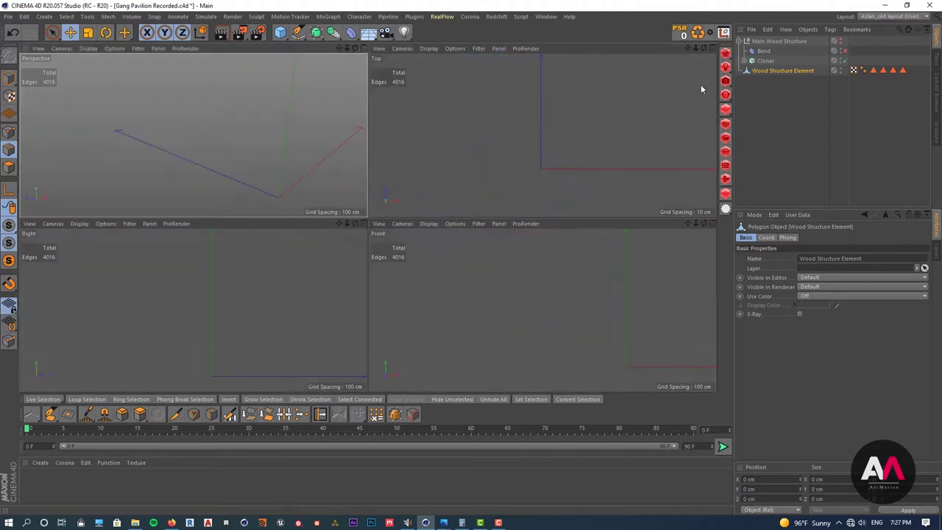
pyautogui.click(363, 48)
pyautogui.scroll(-2, 523, 215)
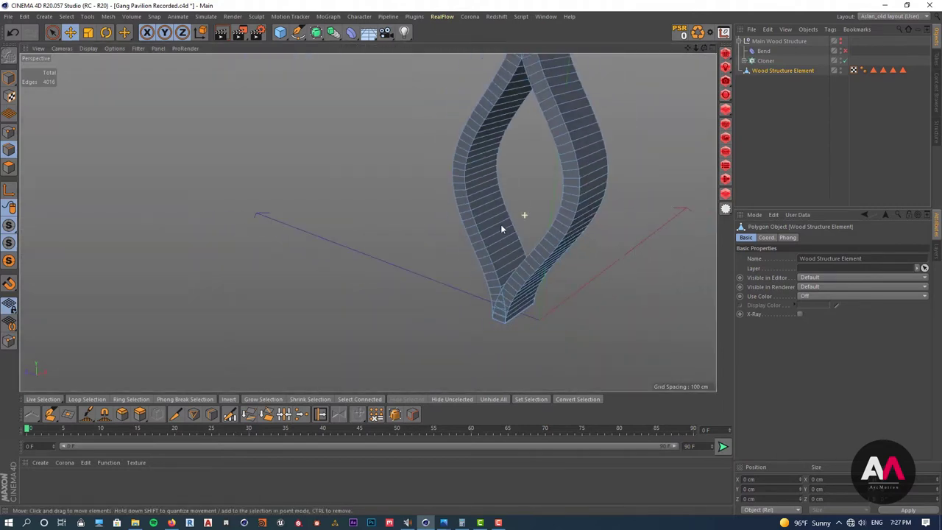
pyautogui.scroll(2, 474, 103)
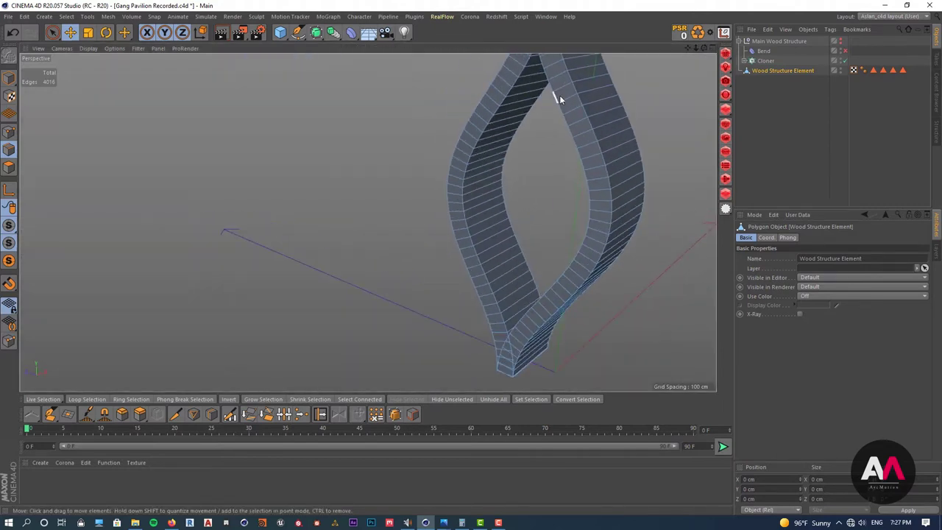
pyautogui.moveTo(582, 200)
pyautogui.keyDown('alt'); pyautogui.mouseDown()
pyautogui.moveTo(631, 191)
pyautogui.moveTo(582, 198)
pyautogui.moveTo(598, 197)
pyautogui.mouseUp(); pyautogui.keyUp('alt')
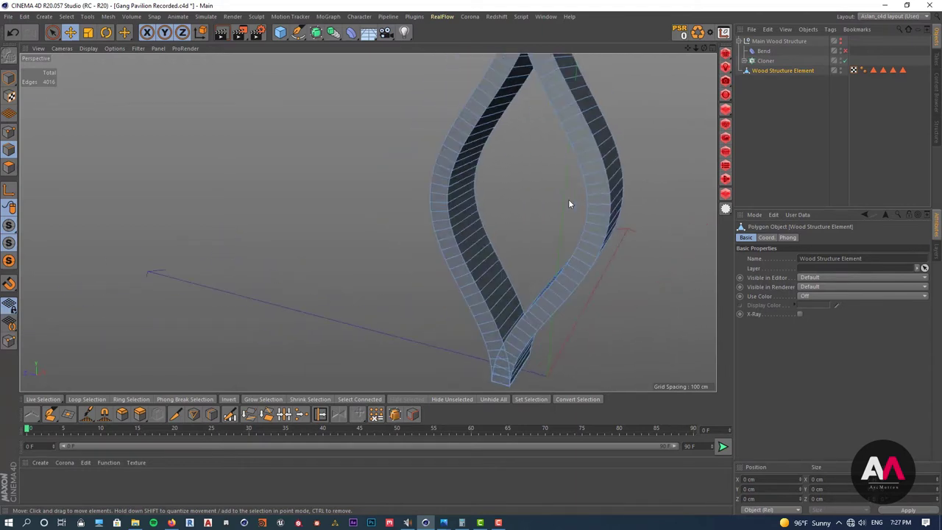
pyautogui.press('v')
pyautogui.press('v')
pyautogui.press('v')
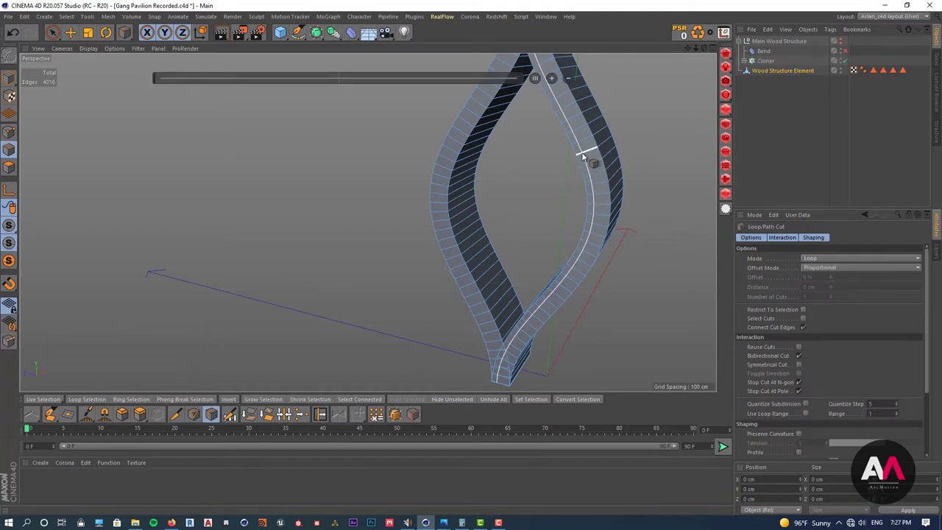
pyautogui.click(583, 156)
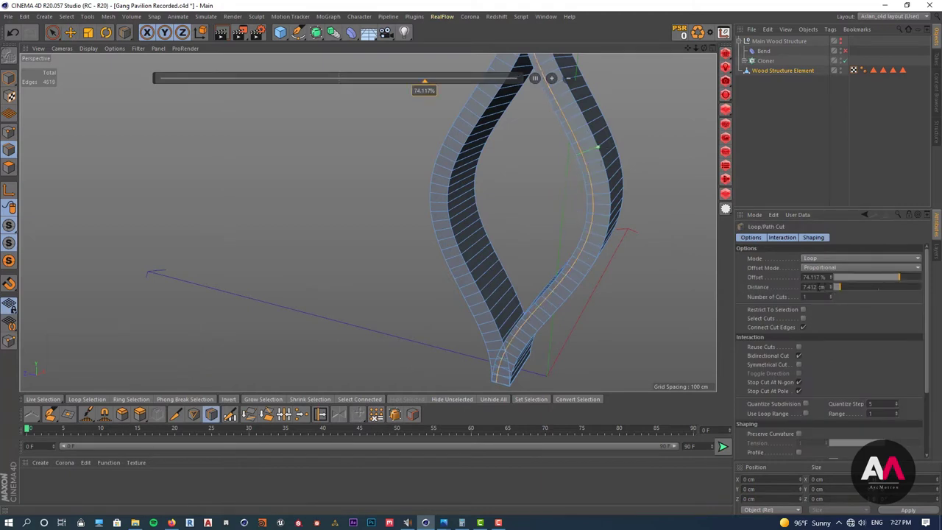
pyautogui.doubleClick(819, 287)
pyautogui.write('8')
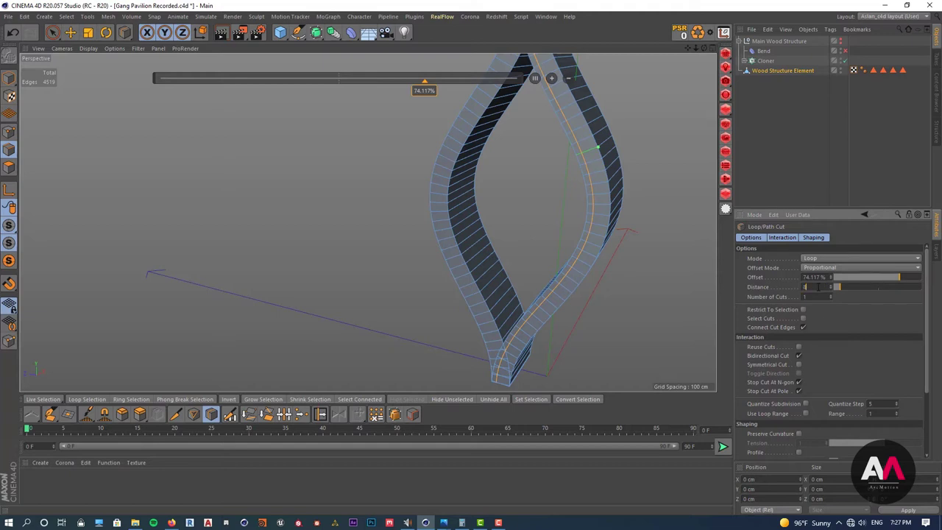
pyautogui.press('Return')
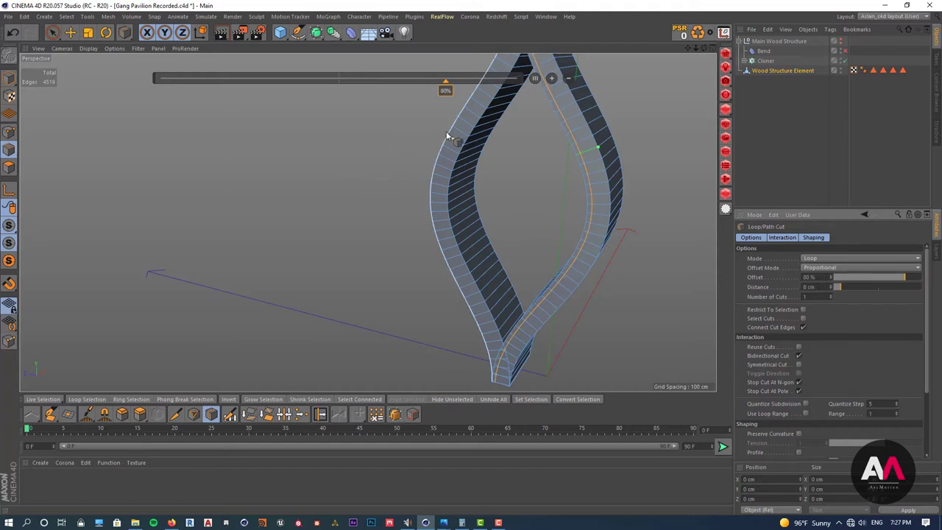
pyautogui.scroll(3, 486, 142)
pyautogui.scroll(-2, 488, 142)
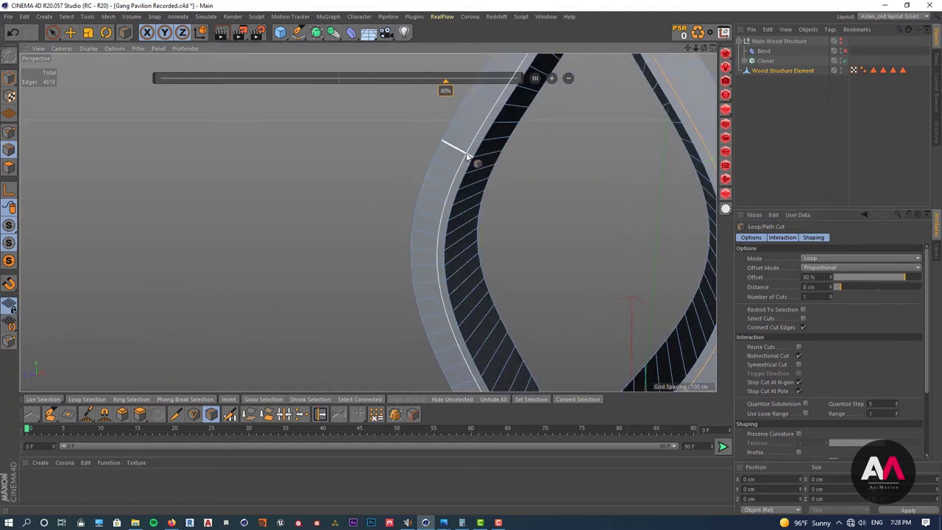
pyautogui.click(472, 158)
pyautogui.click(12, 31)
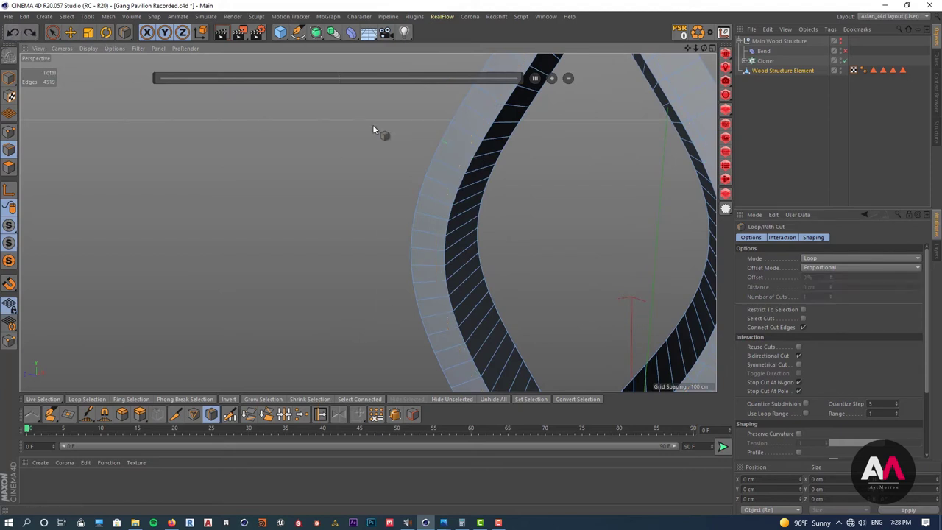
pyautogui.click(456, 125)
pyautogui.hotkey('ctrl', 'z')
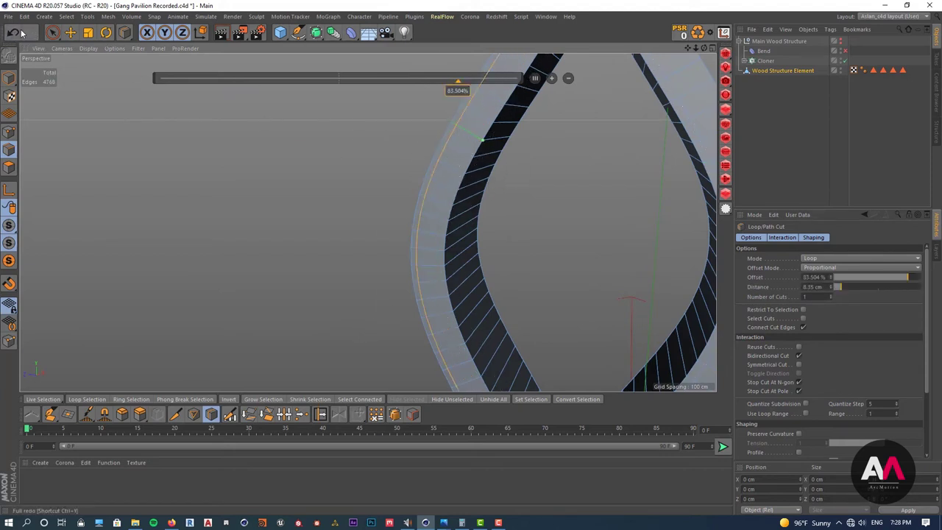
# Loop-cut the front face of the opposite strand near its inner side, with the cut distance set to 8 cm.
pyautogui.click(445, 163)
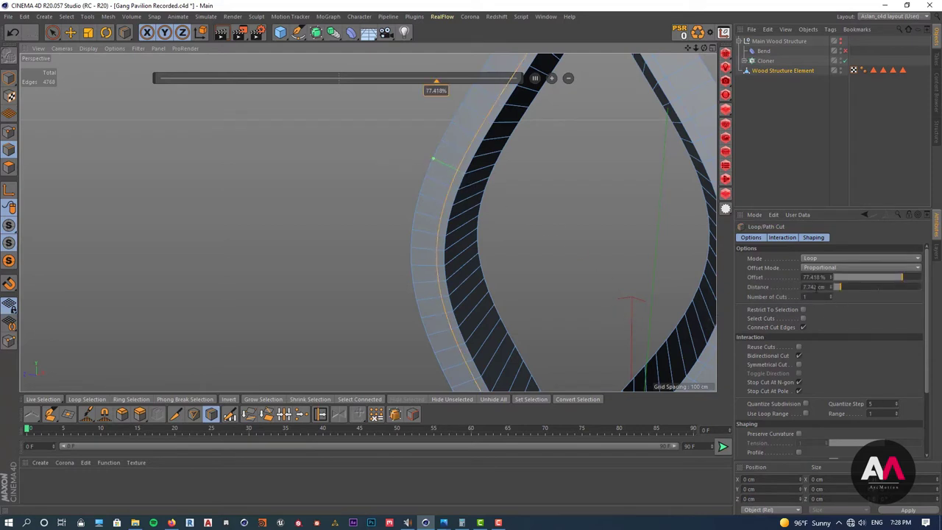
pyautogui.doubleClick(816, 287)
pyautogui.write('8')
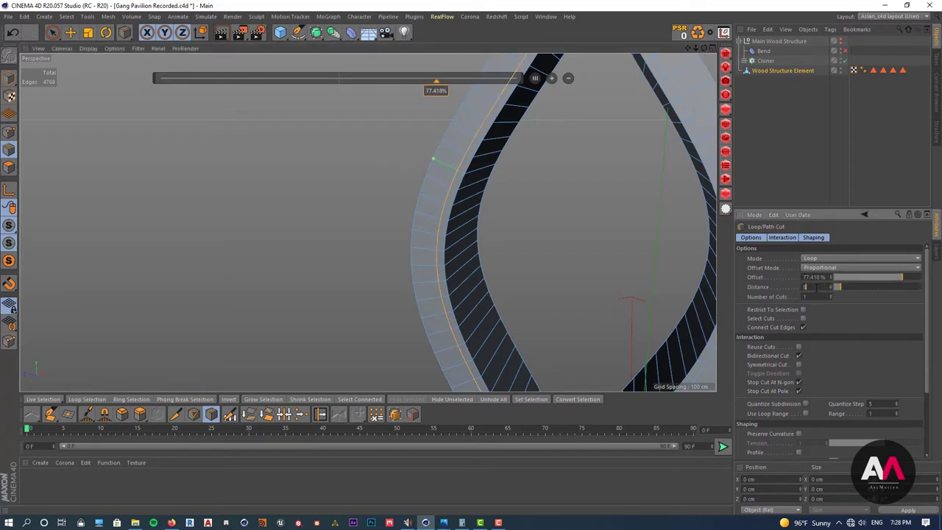
pyautogui.press('Return')
pyautogui.scroll(-5, 334, 255)
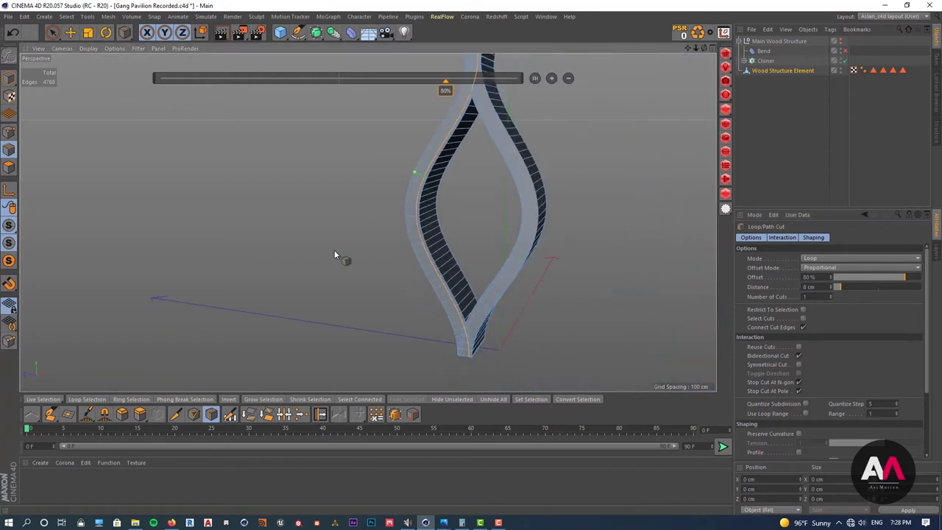
# Show the wood element in the enlarged Right view and activate the Path Selection tool for its edges.
pyautogui.click(711, 48)
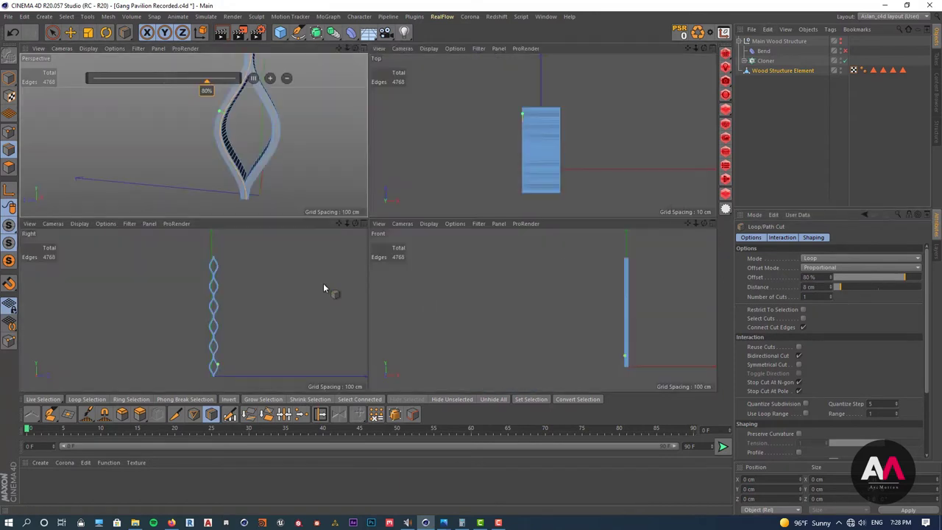
pyautogui.click(361, 223)
pyautogui.scroll(6, 457, 317)
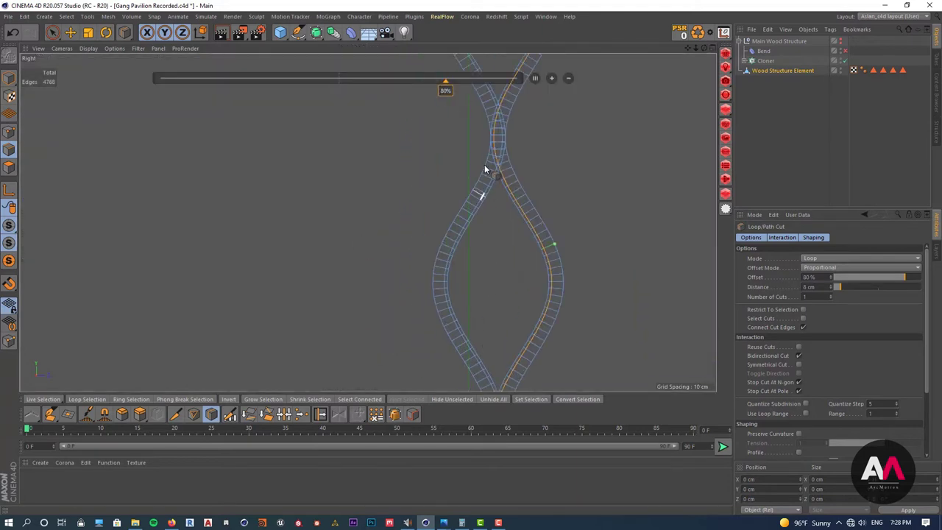
pyautogui.click(70, 32)
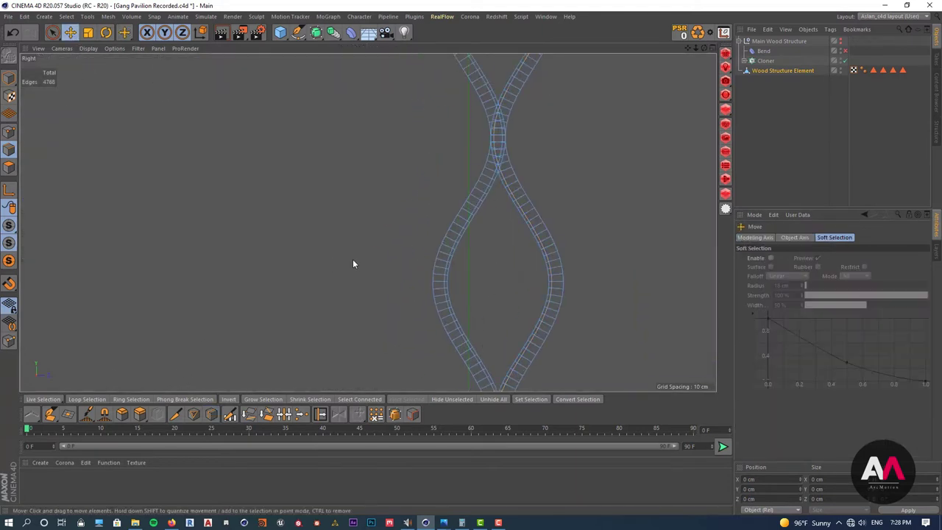
pyautogui.press('v')
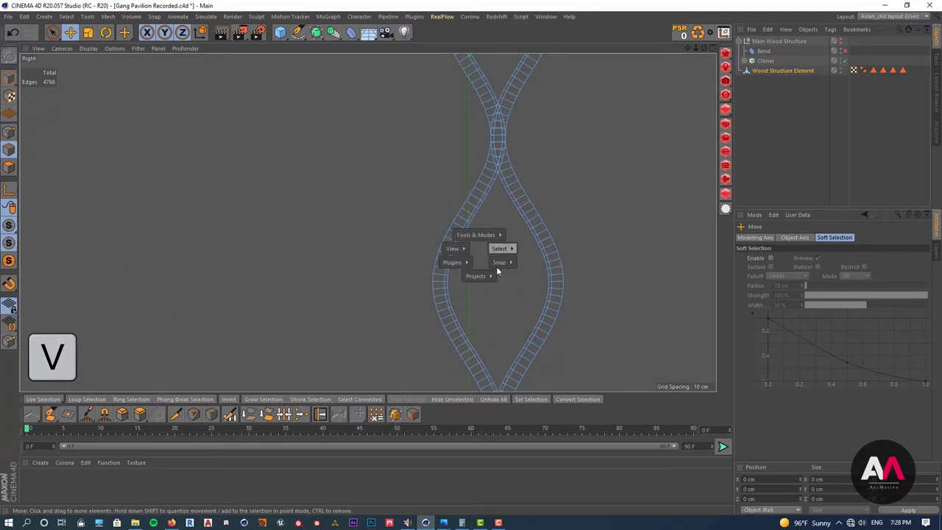
pyautogui.moveTo(502, 250)
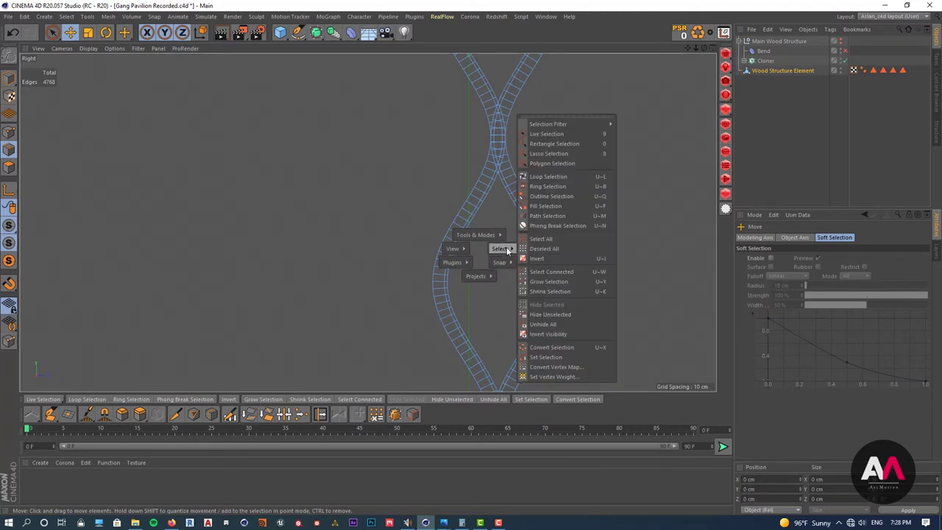
pyautogui.click(553, 215)
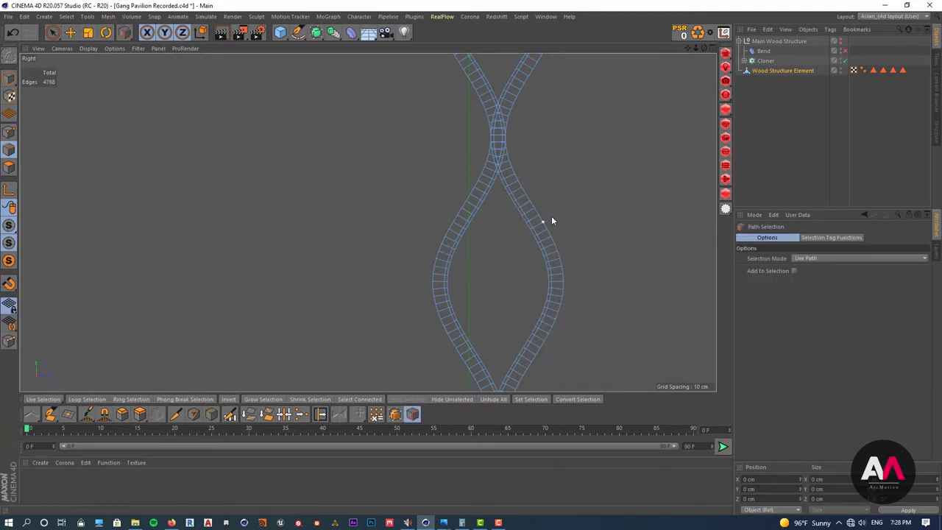
pyautogui.scroll(-3, 494, 196)
pyautogui.scroll(2, 529, 240)
pyautogui.scroll(6, 529, 240)
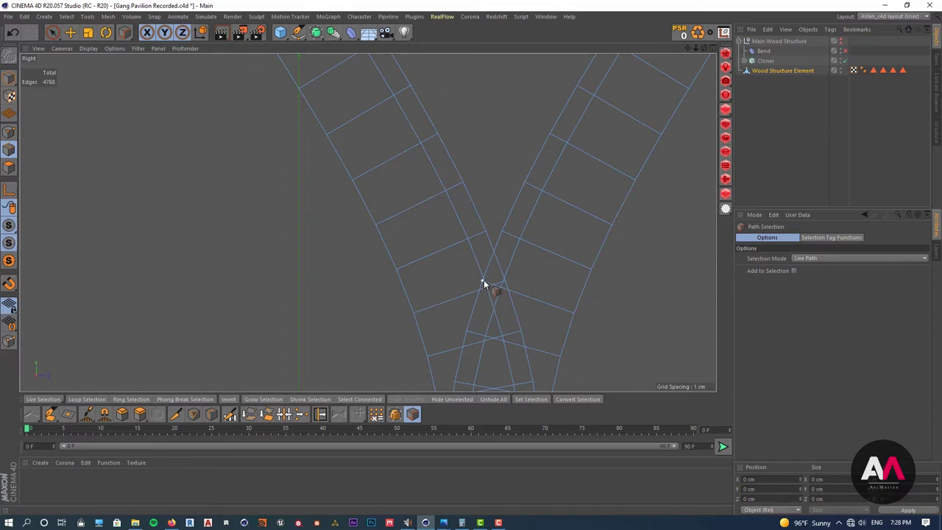
pyautogui.moveTo(483, 282)
pyautogui.mouseDown()
pyautogui.moveTo(479, 252)
pyautogui.moveTo(437, 181)
pyautogui.moveTo(514, 219)
pyautogui.moveTo(498, 265)
pyautogui.mouseUp()
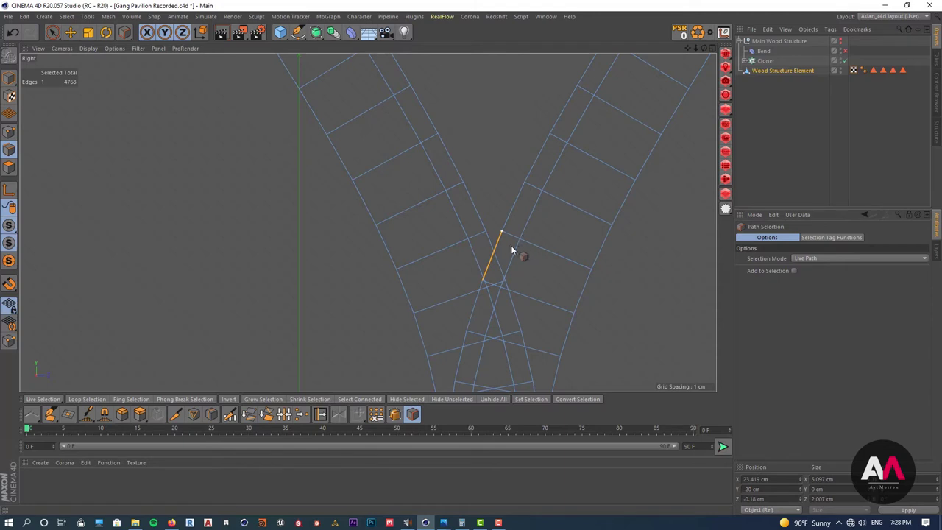
pyautogui.scroll(-3, 451, 320)
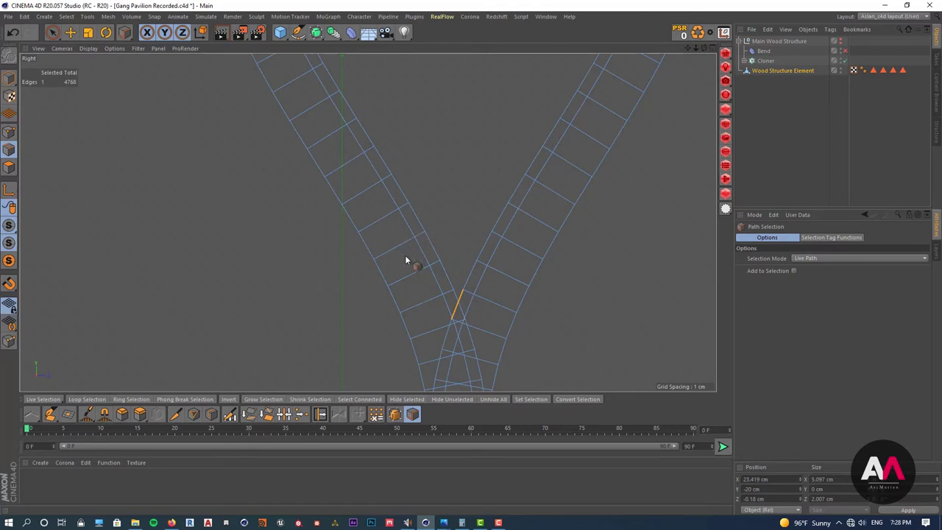
# In the Left view, path-select the inner loop-cut edges along one strand of the lowest cell, from its lower crossing to its upper crossing.
pyautogui.click(81, 49)
pyautogui.moveTo(62, 49)
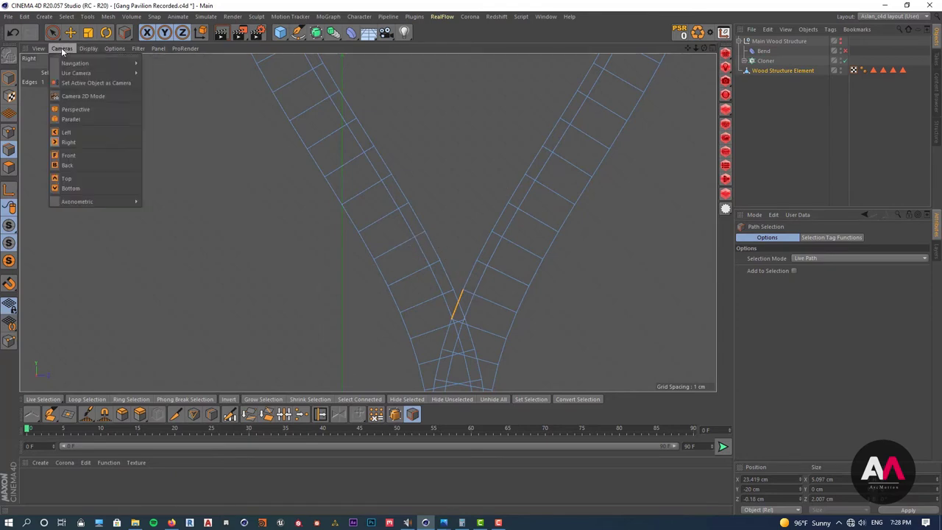
pyautogui.click(86, 134)
pyautogui.scroll(10, 412, 240)
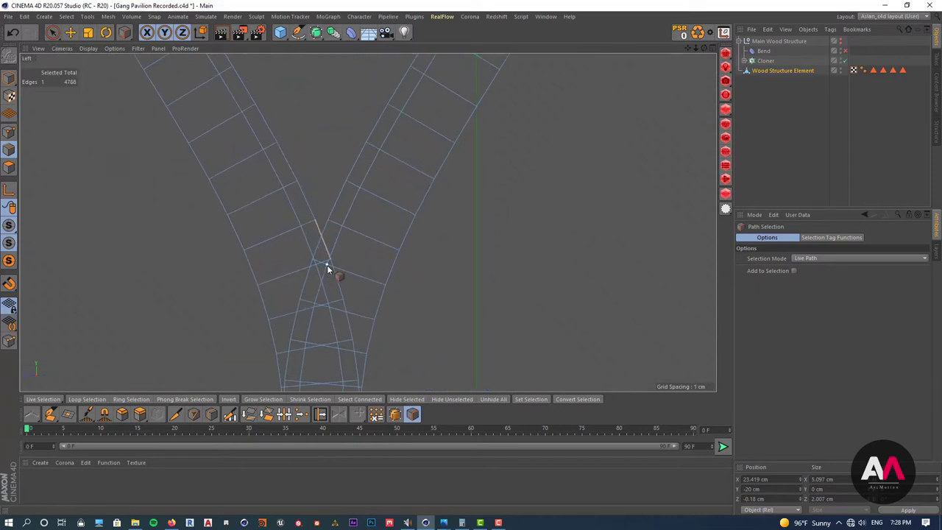
pyautogui.moveTo(328, 265)
pyautogui.mouseDown()
pyautogui.moveTo(375, 166)
pyautogui.moveTo(424, 96)
pyautogui.mouseUp()
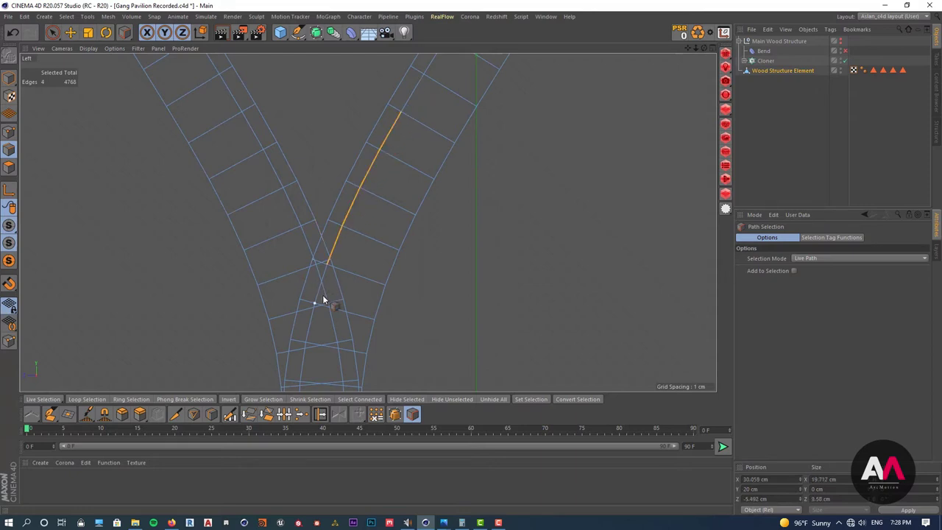
pyautogui.moveTo(329, 310)
pyautogui.mouseDown()
pyautogui.moveTo(276, 164)
pyautogui.moveTo(265, 175)
pyautogui.mouseUp()
pyautogui.keyDown('alt'); pyautogui.moveTo(446, 318); pyautogui.dragTo(404, 298, button='right'); pyautogui.keyUp('alt')
pyautogui.keyDown('alt'); pyautogui.moveTo(406, 199); pyautogui.dragTo(419, 190, button='right'); pyautogui.keyUp('alt')
pyautogui.moveTo(427, 345)
pyautogui.mouseDown()
pyautogui.moveTo(383, 255)
pyautogui.moveTo(383, 267)
pyautogui.moveTo(373, 215)
pyautogui.moveTo(382, 175)
pyautogui.moveTo(440, 82)
pyautogui.mouseUp()
pyautogui.scroll(8, 435, 142)
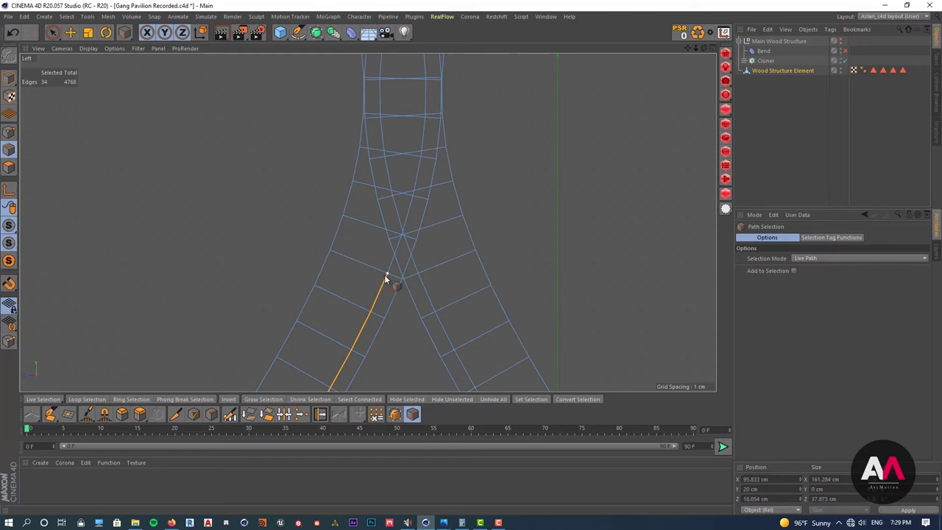
pyautogui.moveTo(394, 259); pyautogui.dragTo(414, 196)
# Examine both ends of the selected edge path at the lowest cell's crossings.
pyautogui.scroll(5, 409, 229)
pyautogui.scroll(-3, 457, 194)
pyautogui.scroll(-5, 398, 221)
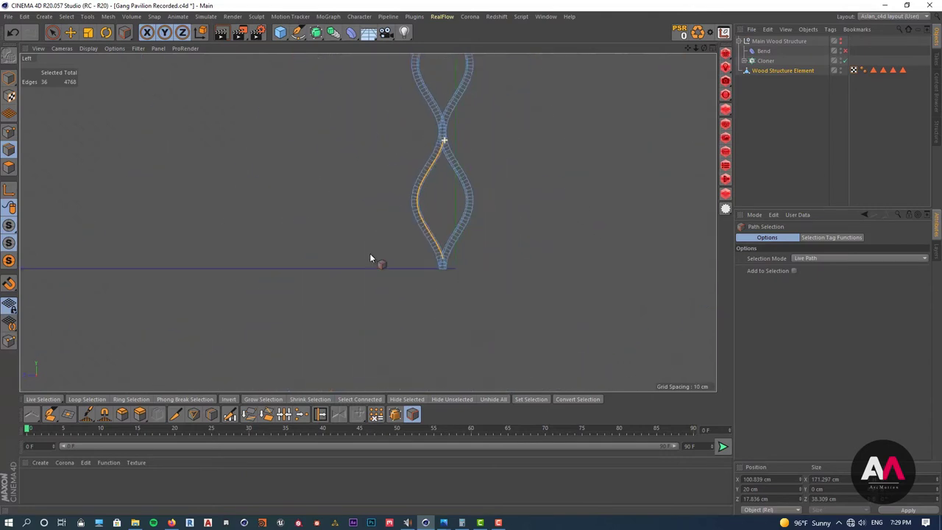
pyautogui.scroll(5, 479, 228)
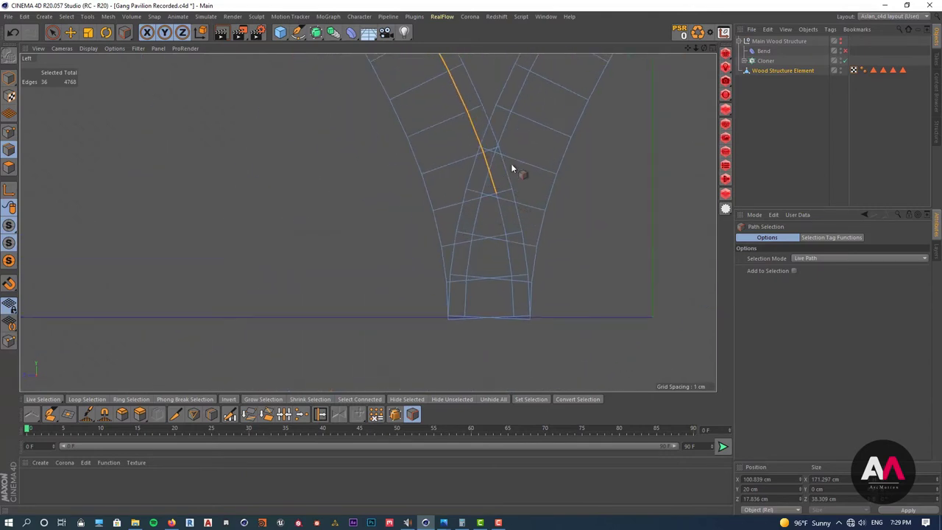
pyautogui.scroll(2, 486, 192)
pyautogui.scroll(-4, 442, 280)
pyautogui.scroll(1, 416, 309)
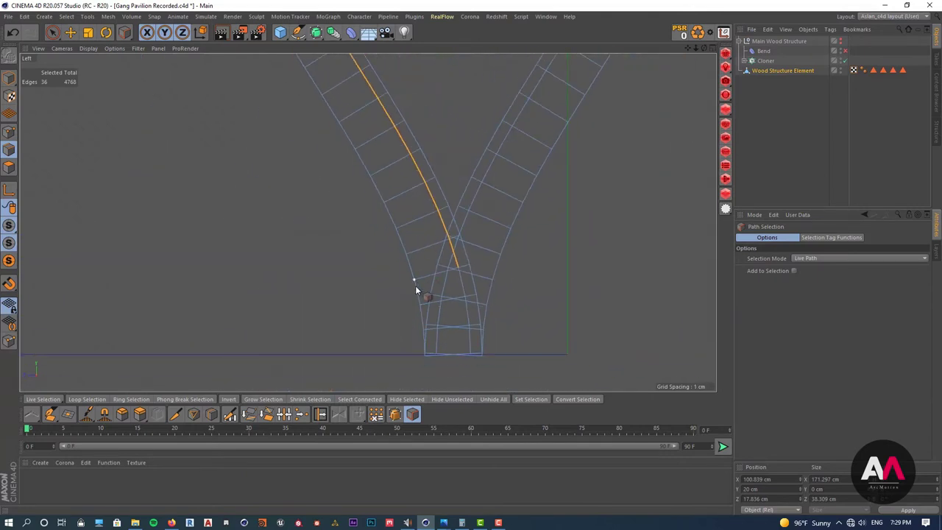
pyautogui.scroll(-1, 390, 250)
pyautogui.scroll(2, 358, 208)
# Convert the selected edges to a spline and take it out of the Wood Structure Element hierarchy as a separate object.
pyautogui.rightClick(358, 207)
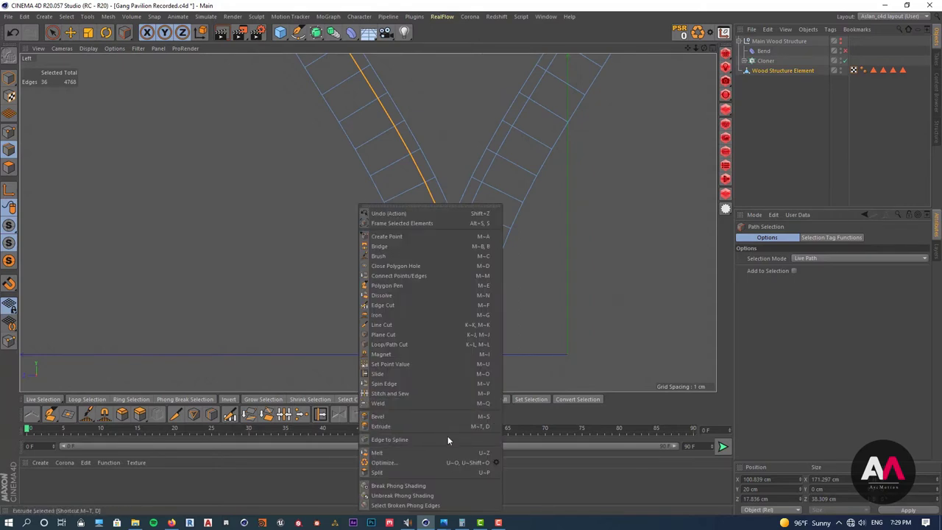
pyautogui.click(391, 440)
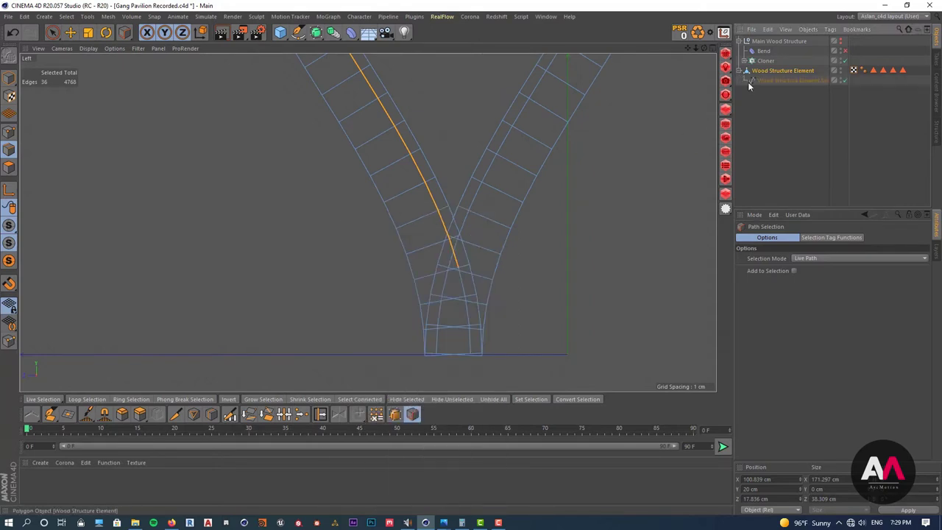
pyautogui.click(775, 81)
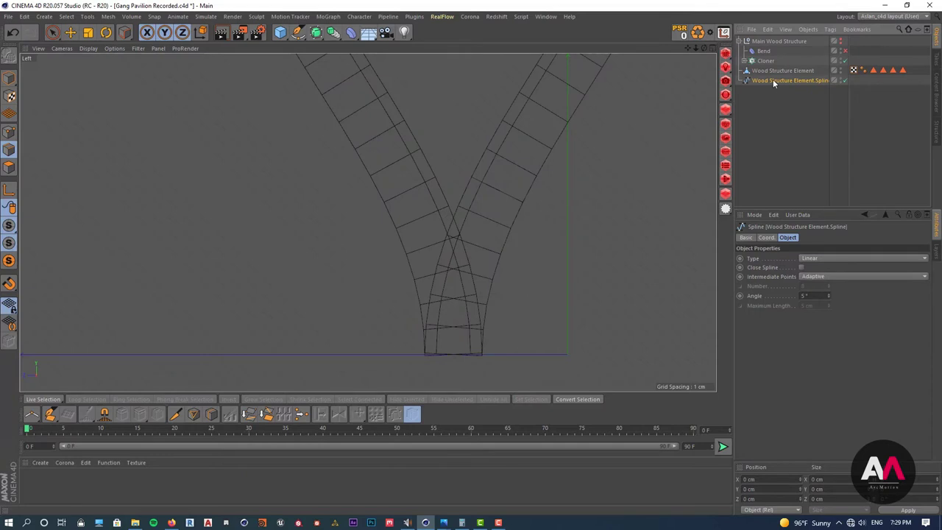
# In point mode, move the spline's lower end point onto the crossing of the inner cut lines, at about X 18 cm, Z 0 cm.
pyautogui.click(9, 131)
pyautogui.click(51, 31)
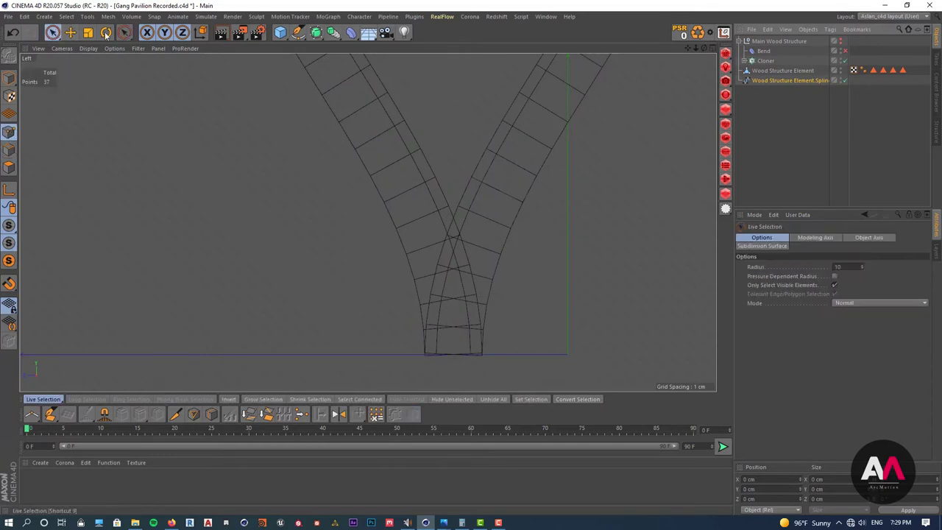
pyautogui.click(457, 267)
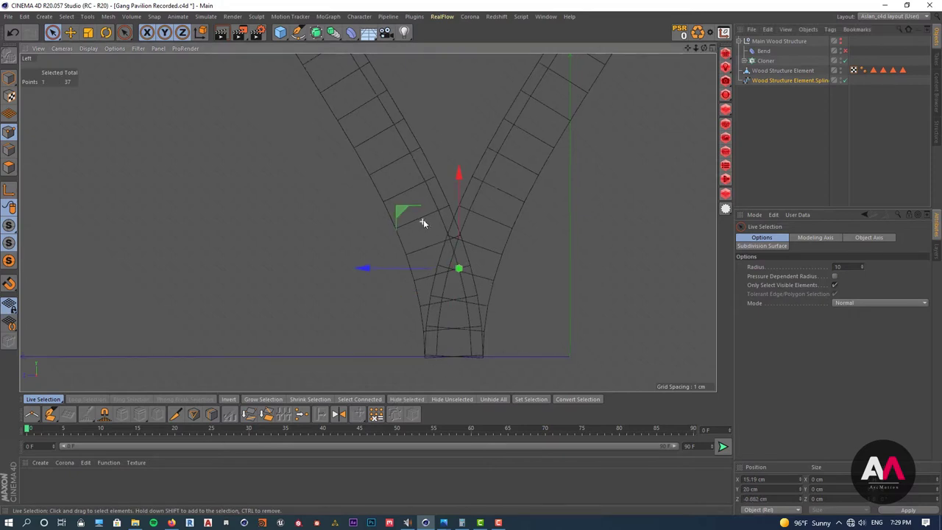
pyautogui.scroll(2, 425, 223)
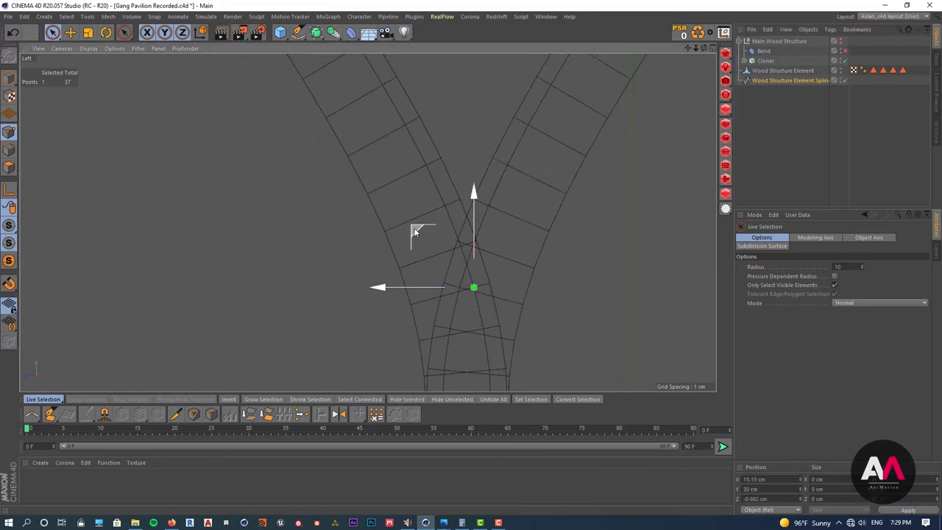
pyautogui.moveTo(414, 228); pyautogui.dragTo(409, 210)
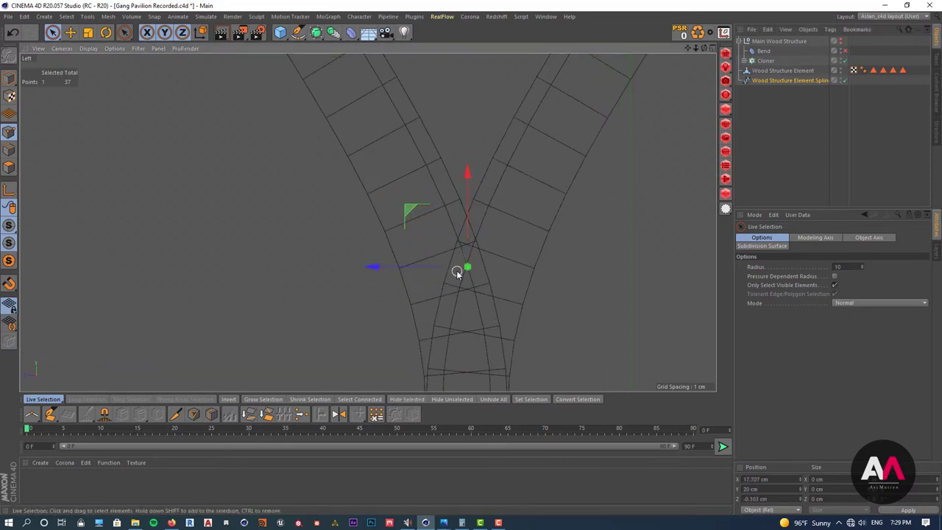
pyautogui.scroll(4, 505, 233)
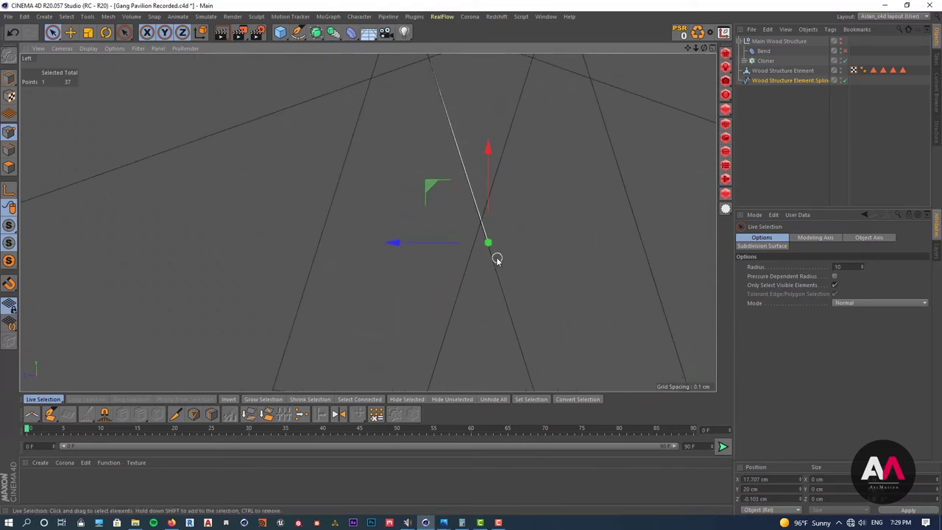
pyautogui.moveTo(419, 206); pyautogui.dragTo(421, 166)
# Move the spline's upper end point onto the crossing of the inner cut lines at the cell's top, at about X 181.9 cm, Z 0 cm.
pyautogui.scroll(-15, 435, 311)
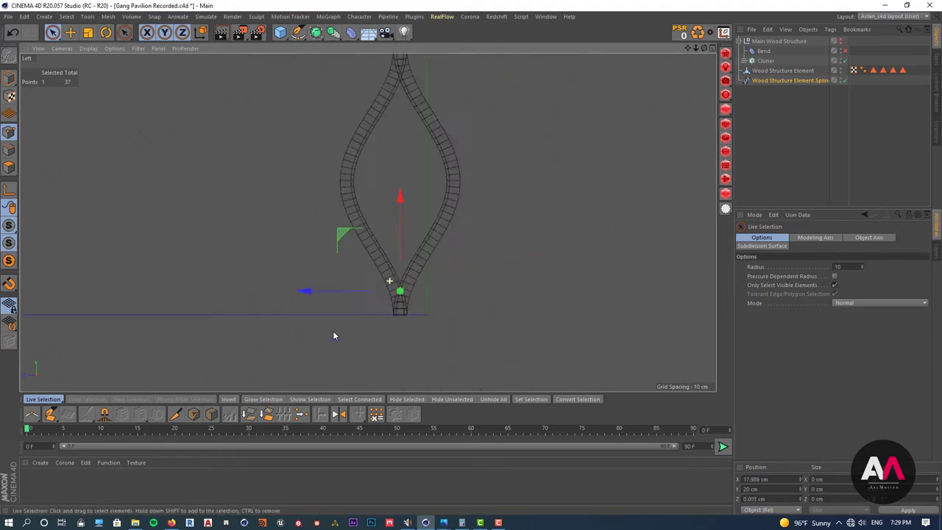
pyautogui.scroll(15, 374, 253)
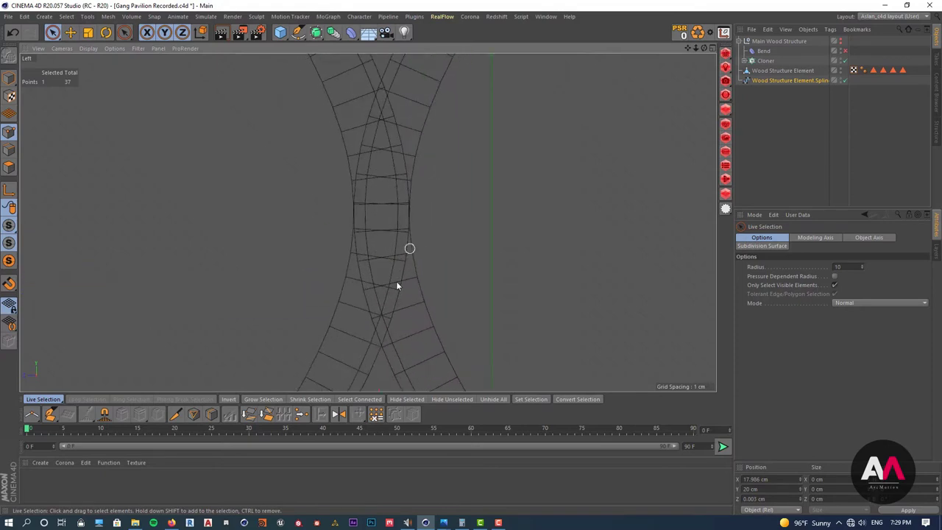
pyautogui.scroll(3, 388, 281)
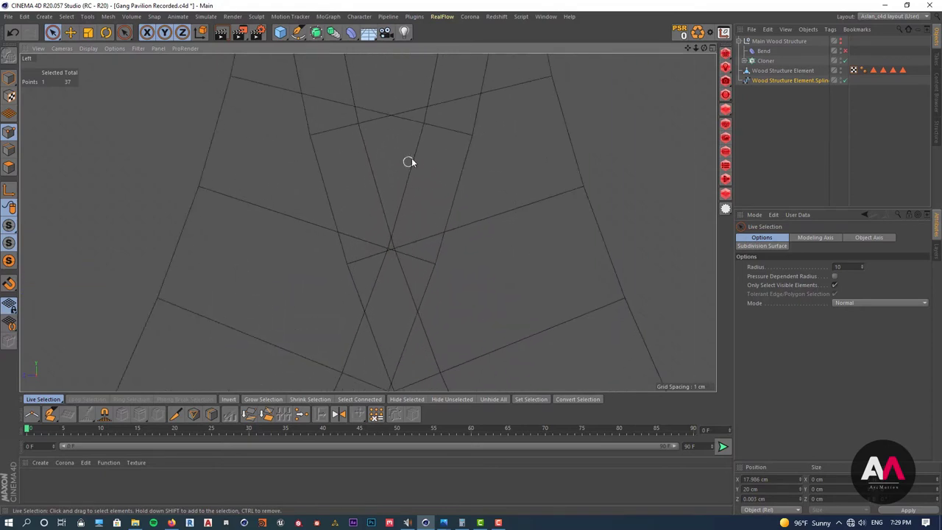
pyautogui.click(425, 124)
pyautogui.moveTo(368, 69); pyautogui.dragTo(337, 186)
pyautogui.scroll(2, 371, 331)
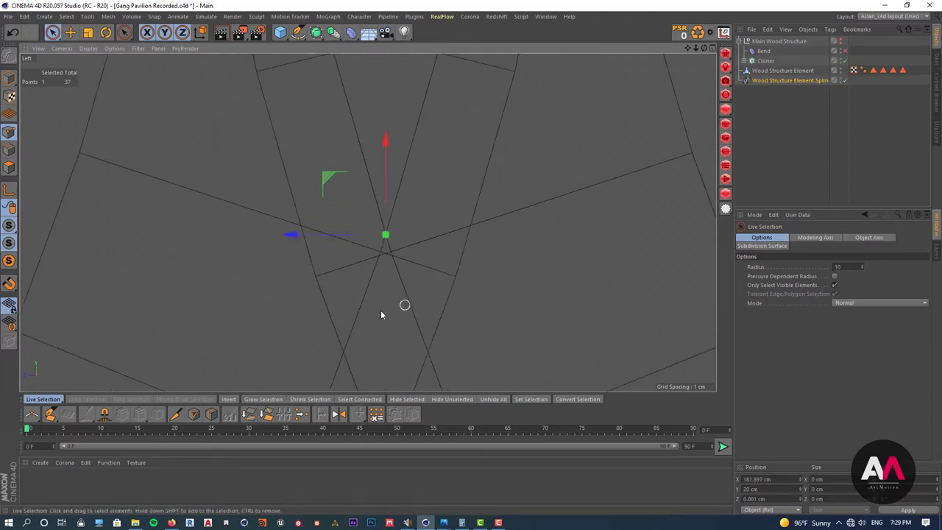
pyautogui.scroll(3, 431, 290)
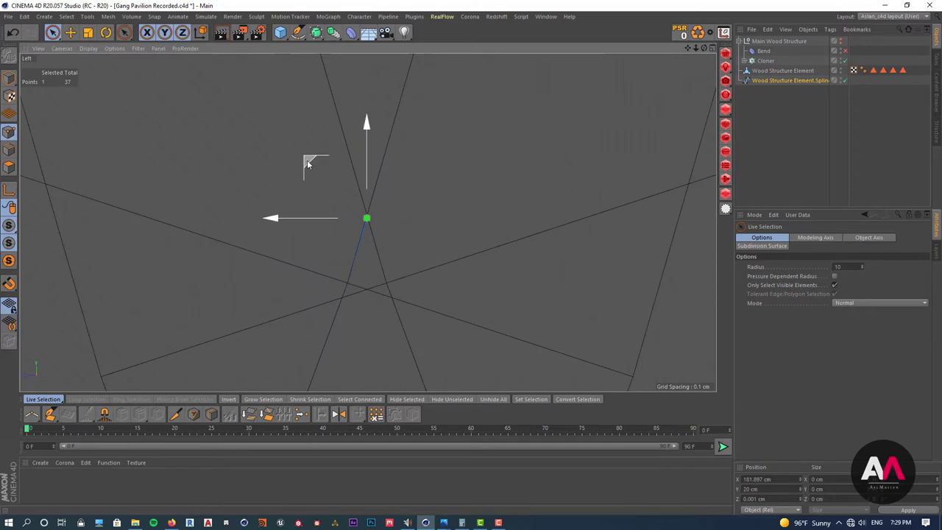
pyautogui.moveTo(309, 162); pyautogui.dragTo(317, 162)
# Delete the Wood Structure Element polygon object, select the remaining spline and return to the four-view layout.
pyautogui.scroll(-6, 358, 203)
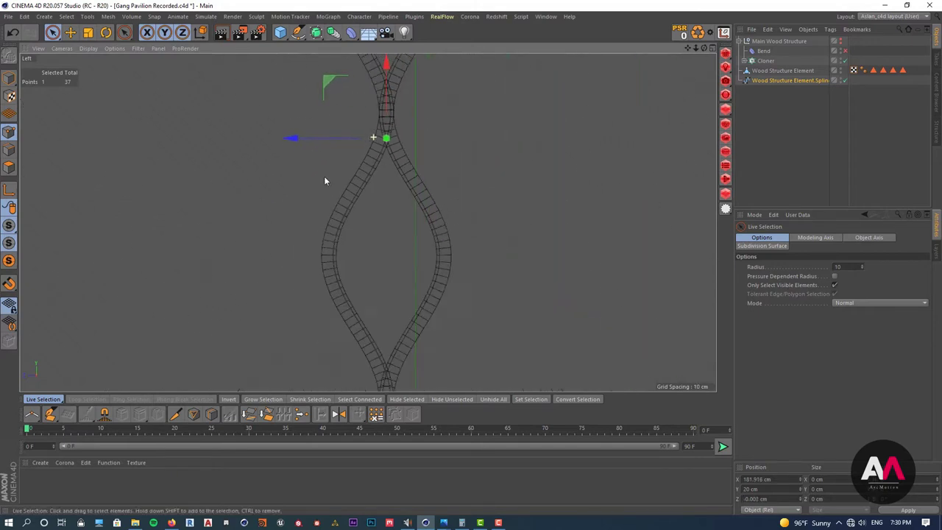
pyautogui.scroll(-2, 321, 182)
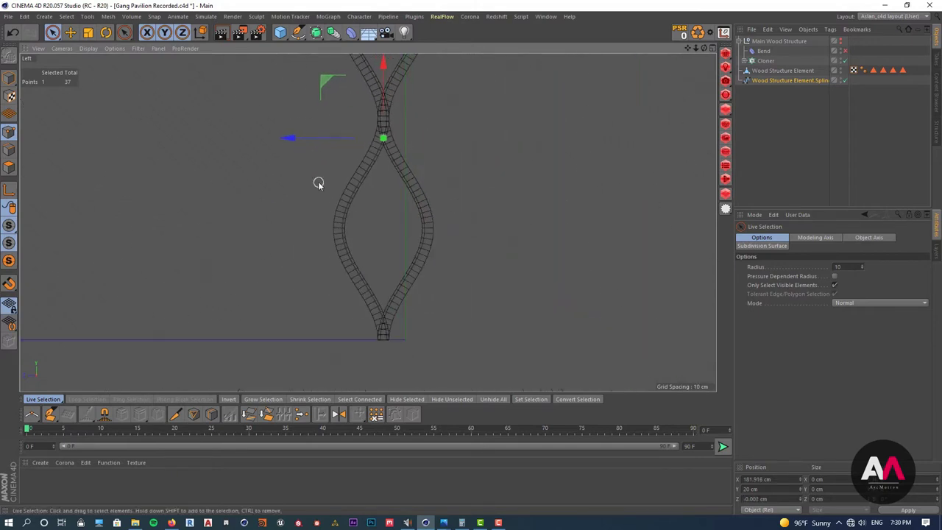
pyautogui.click(792, 71)
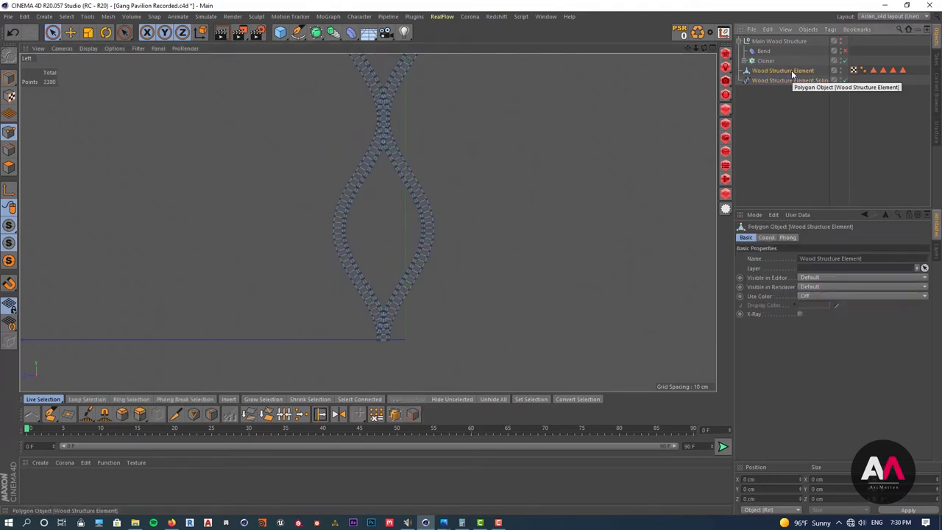
pyautogui.press('Delete')
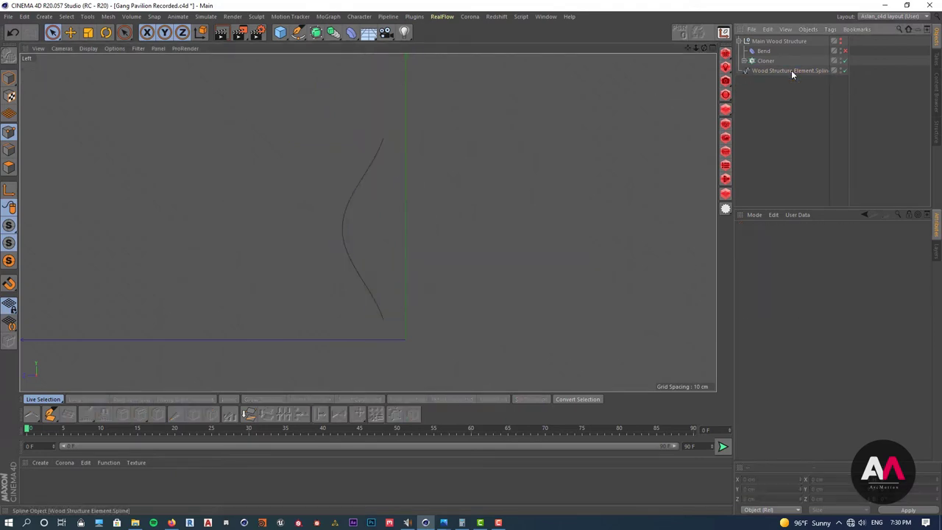
pyautogui.click(792, 71)
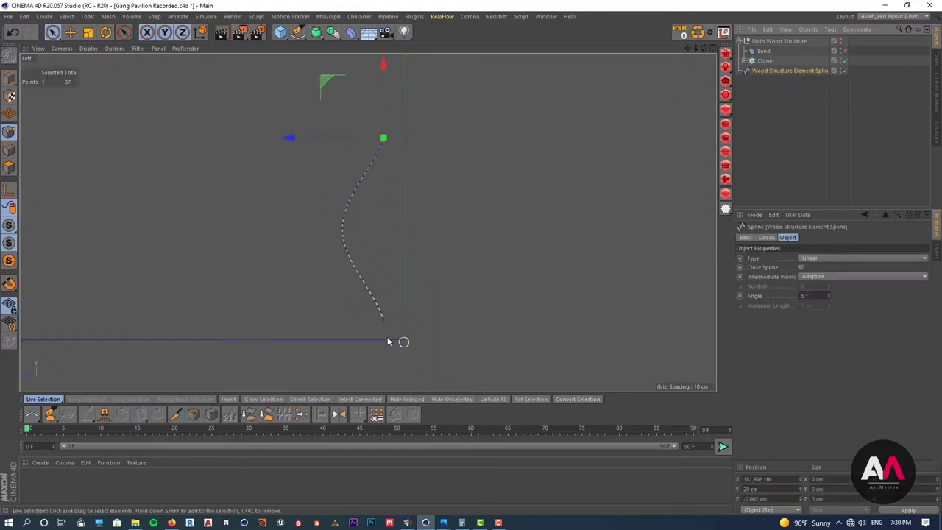
pyautogui.click(711, 49)
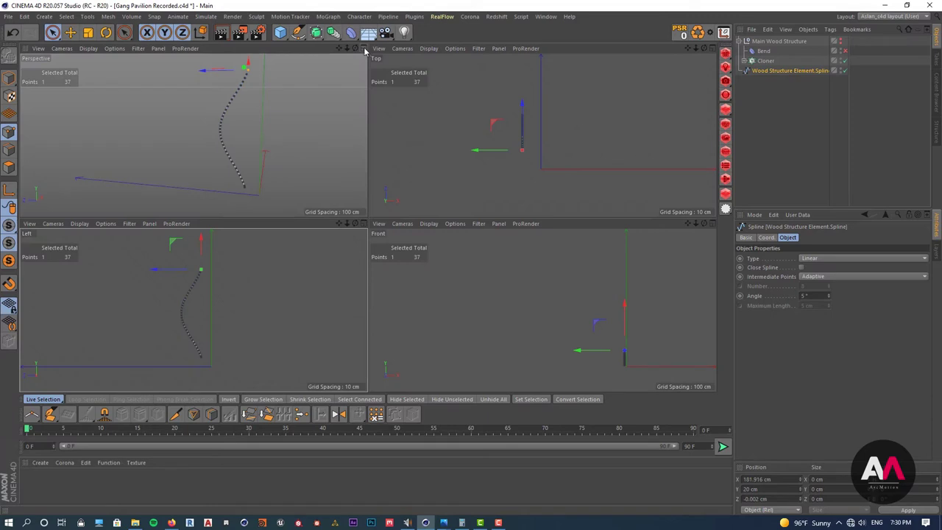
# In model mode, enable axis editing and snapping, and move the spline's axis onto its lower end point.
pyautogui.click(363, 48)
pyautogui.keyDown('alt'); pyautogui.moveTo(326, 219); pyautogui.dragTo(419, 211); pyautogui.keyUp('alt')
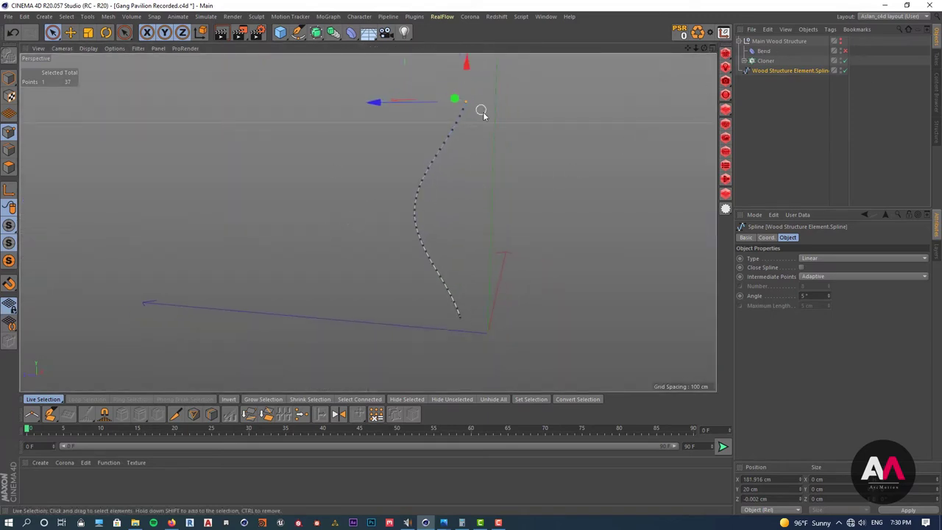
pyautogui.click(9, 78)
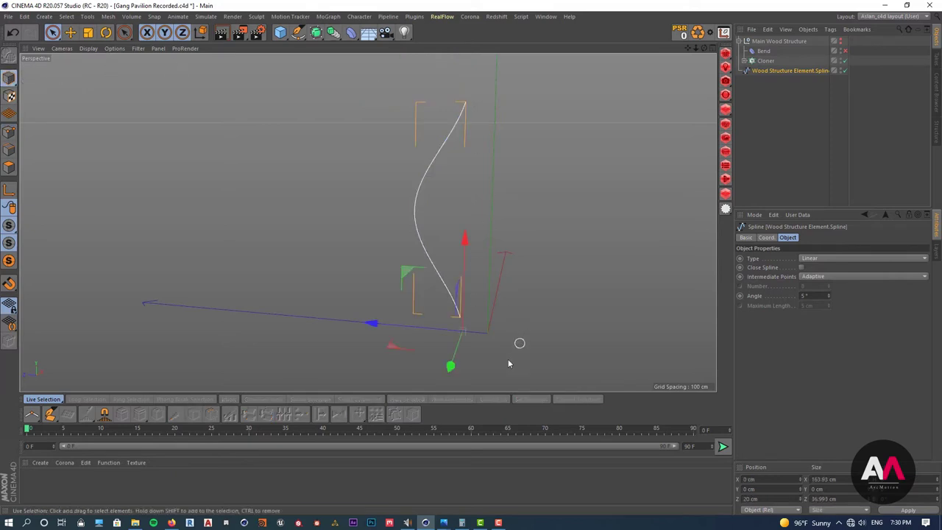
pyautogui.keyDown('alt'); pyautogui.moveTo(476, 332); pyautogui.dragTo(506, 301, button='right'); pyautogui.keyUp('alt')
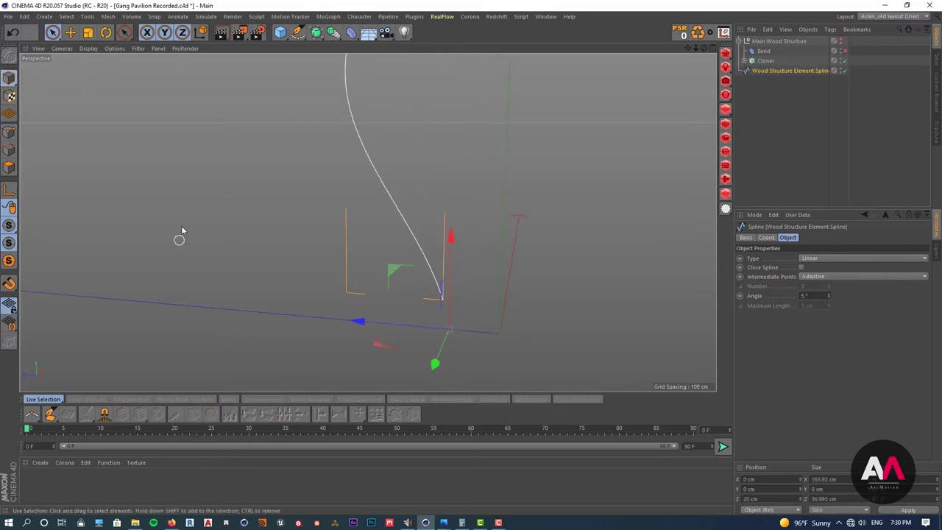
pyautogui.click(9, 190)
pyautogui.click(70, 32)
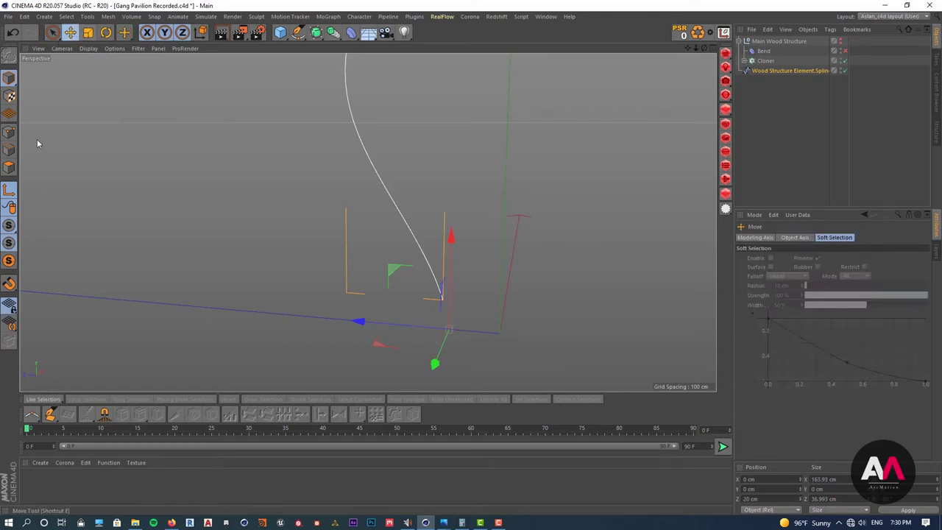
pyautogui.click(9, 284)
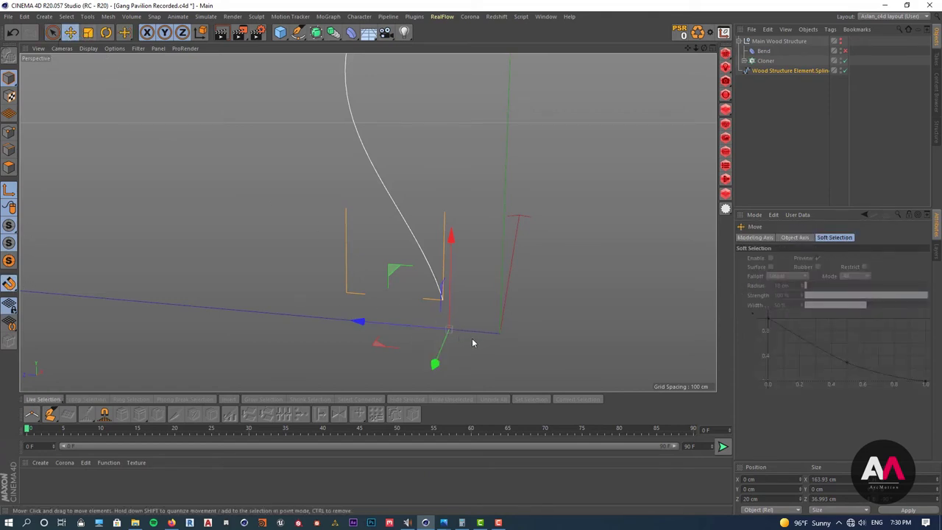
pyautogui.moveTo(448, 329)
pyautogui.mouseDown()
pyautogui.moveTo(440, 328)
pyautogui.moveTo(443, 299)
pyautogui.mouseUp()
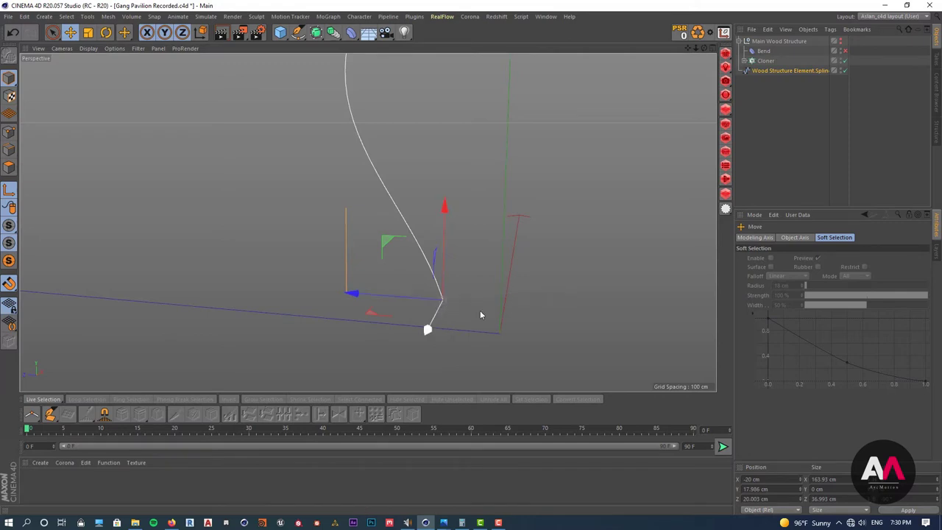
# Rotate the spline's axis about its lower end point so that the Y axis points upward along the spline's length.
pyautogui.keyDown('alt'); pyautogui.moveTo(453, 286); pyautogui.dragTo(475, 281, button='right'); pyautogui.keyUp('alt')
pyautogui.keyDown('alt'); pyautogui.moveTo(475, 281); pyautogui.dragTo(439, 290); pyautogui.keyUp('alt')
pyautogui.scroll(-5, 440, 290)
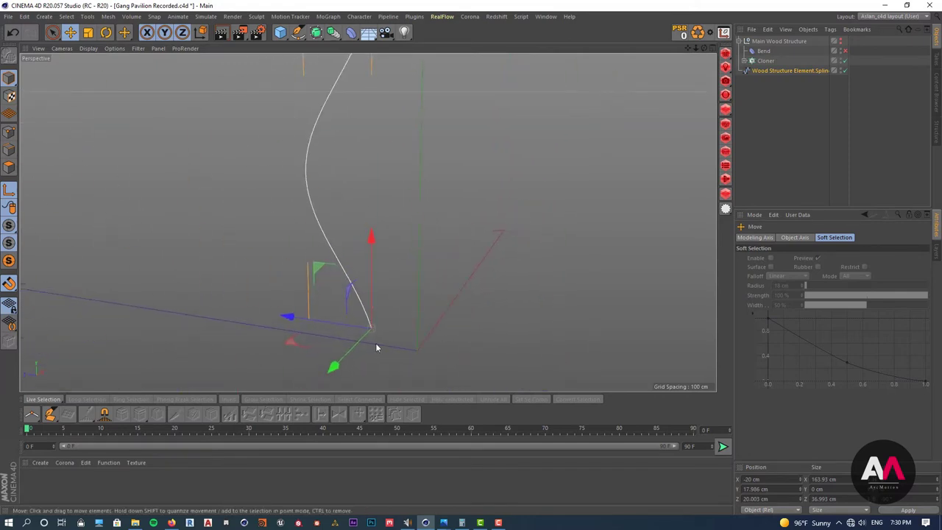
pyautogui.scroll(3, 377, 347)
pyautogui.moveTo(398, 344)
pyautogui.keyDown('alt'); pyautogui.mouseDown()
pyautogui.moveTo(307, 340)
pyautogui.moveTo(361, 280)
pyautogui.moveTo(391, 204)
pyautogui.moveTo(396, 325)
pyautogui.mouseUp(); pyautogui.keyUp('alt')
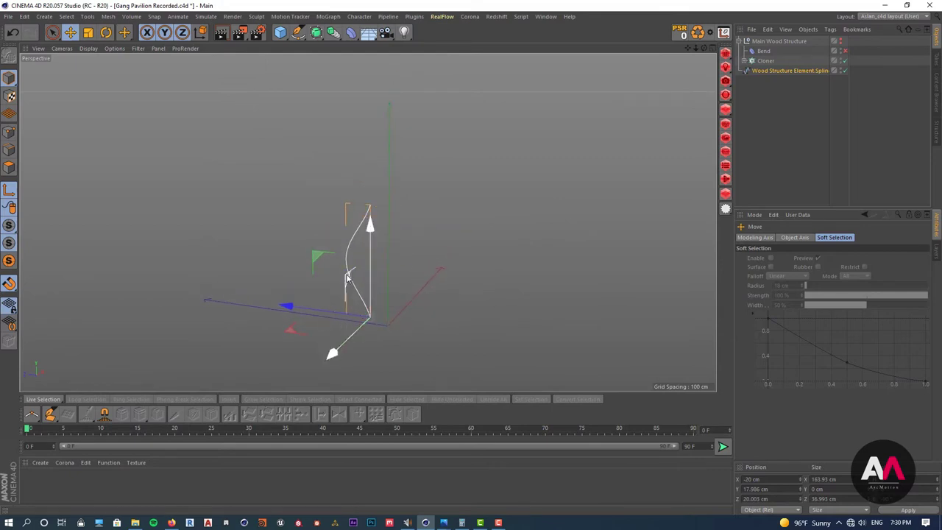
pyautogui.moveTo(349, 280); pyautogui.dragTo(352, 279)
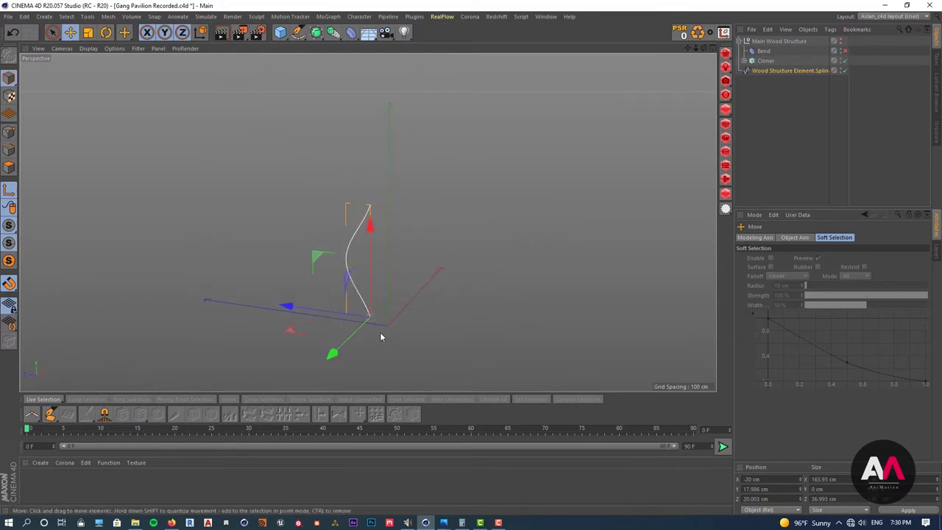
pyautogui.keyDown('alt'); pyautogui.moveTo(395, 273); pyautogui.dragTo(408, 267, button='right'); pyautogui.keyUp('alt')
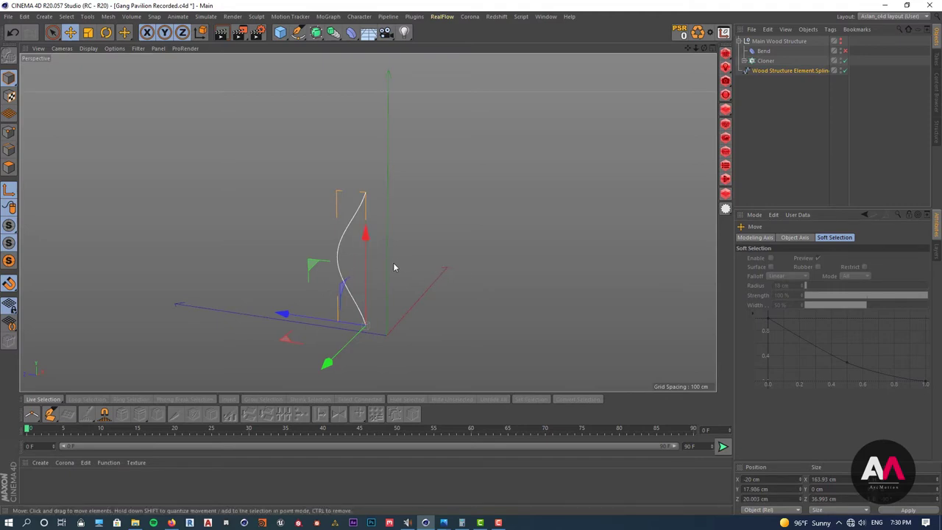
pyautogui.click(106, 32)
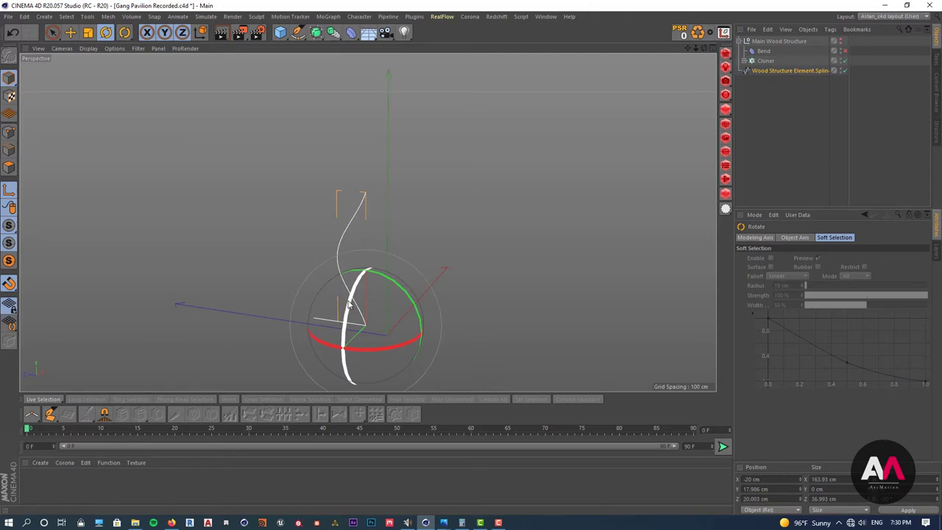
pyautogui.moveTo(349, 304); pyautogui.dragTo(438, 238)
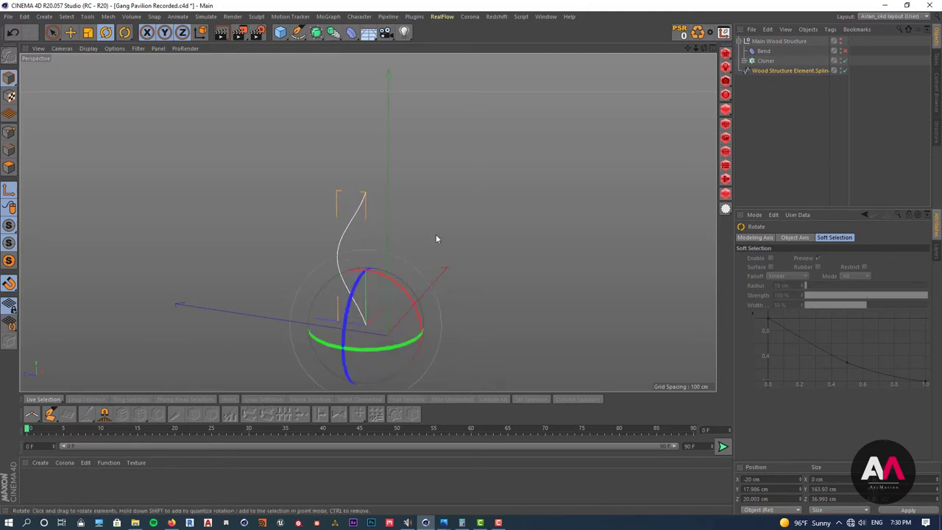
pyautogui.press('e')
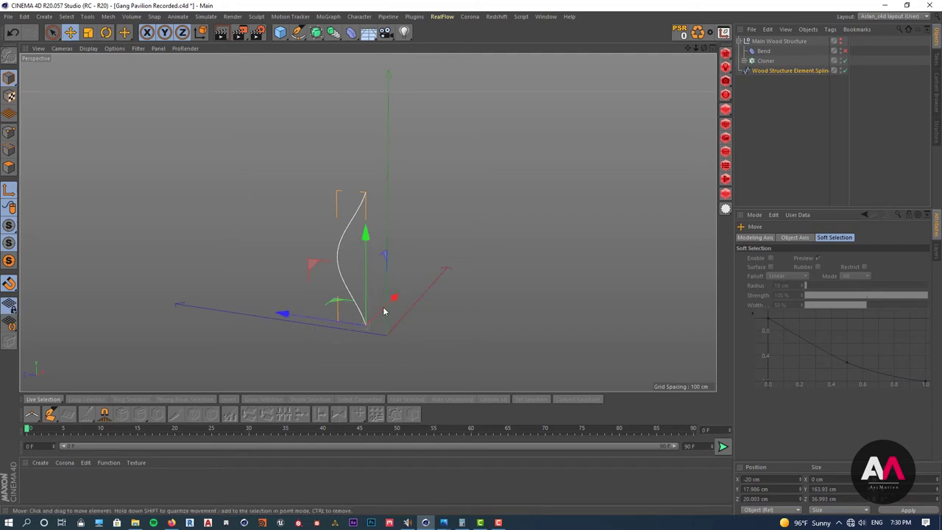
# Add a MoGraph Cloner and make the Wood Structure Element spline its child.
pyautogui.click(771, 71)
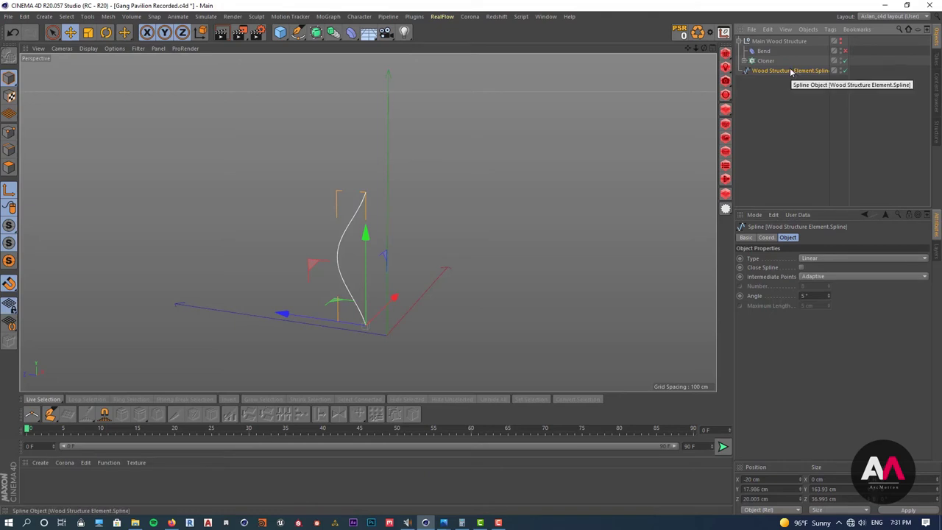
pyautogui.click(328, 16)
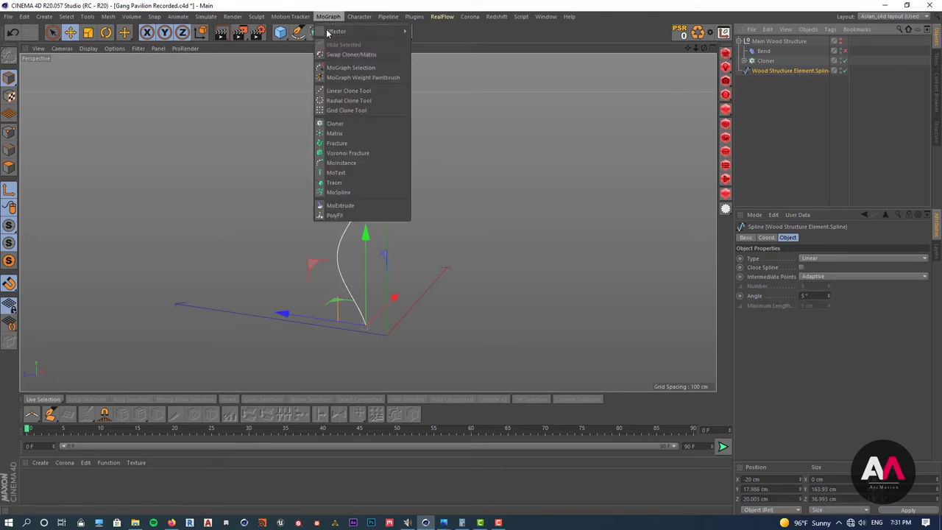
pyautogui.click(335, 123)
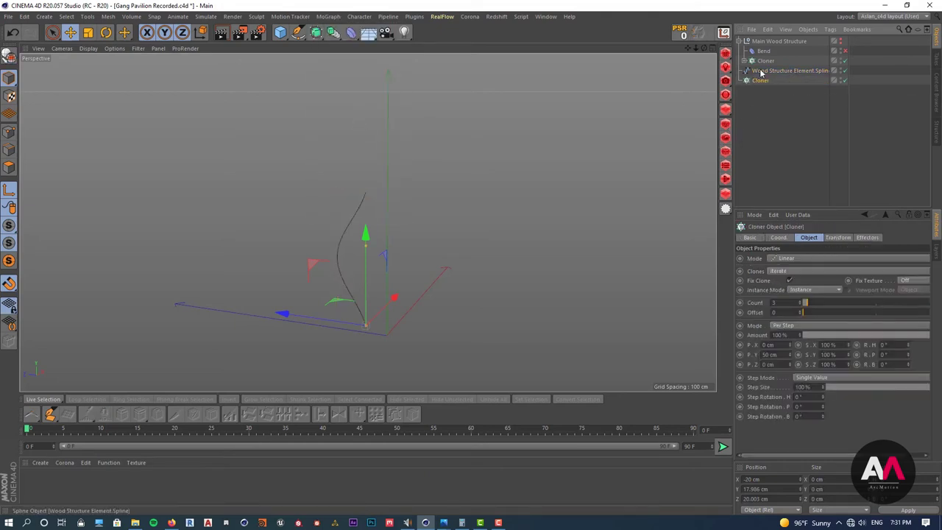
pyautogui.moveTo(756, 83); pyautogui.dragTo(759, 80)
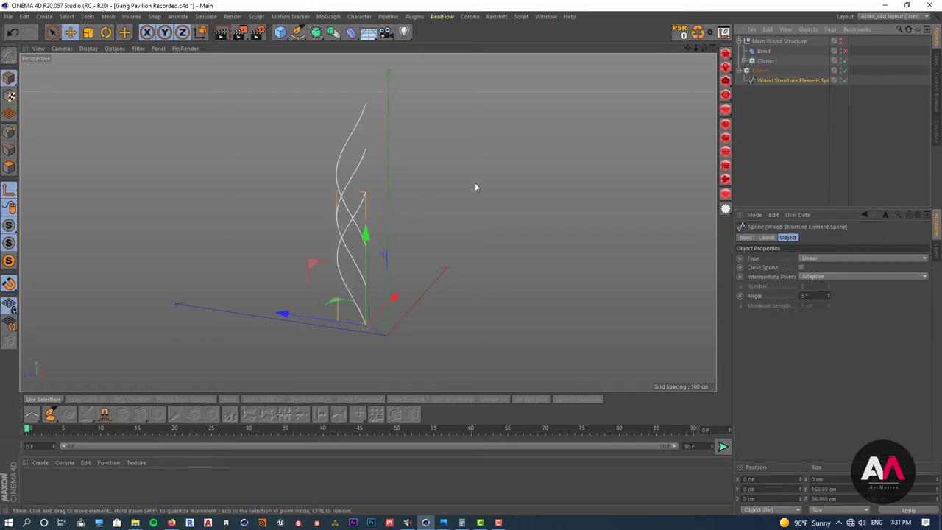
# Set the new Cloner to Radial mode with a radius of 0 cm in the XZ plane.
pyautogui.click(760, 71)
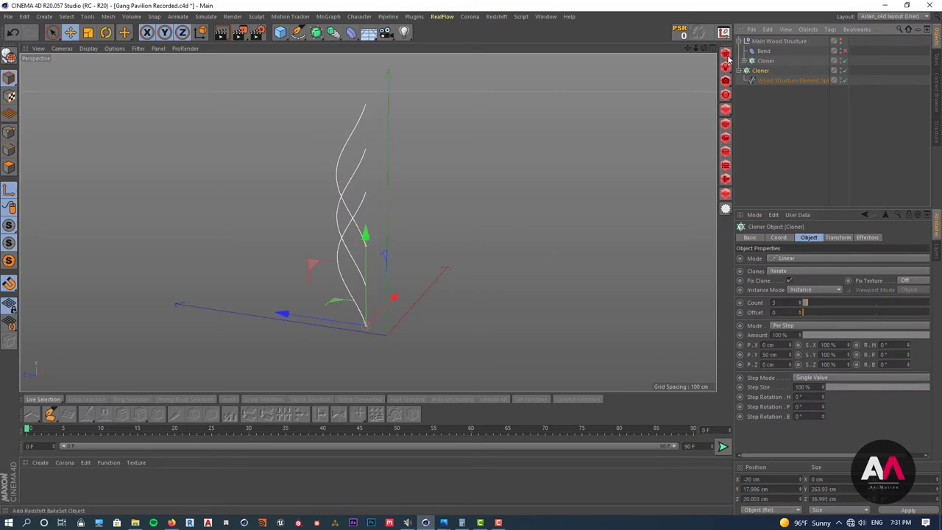
pyautogui.click(806, 258)
pyautogui.click(839, 286)
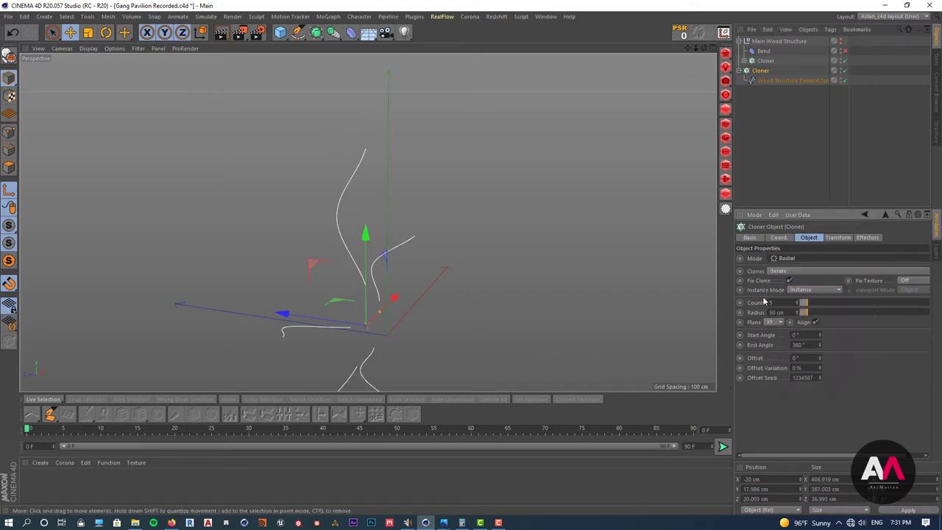
pyautogui.moveTo(789, 312); pyautogui.dragTo(628, 286)
pyautogui.write('0')
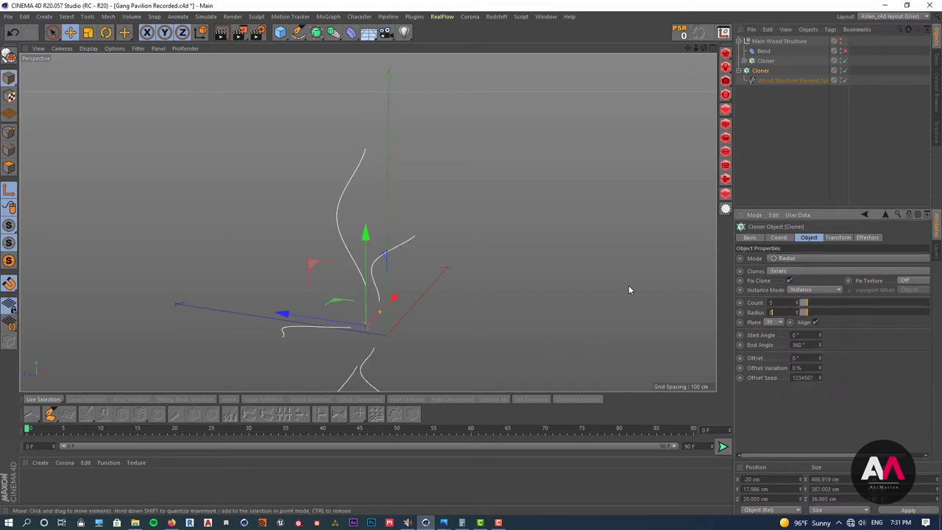
pyautogui.press('Return')
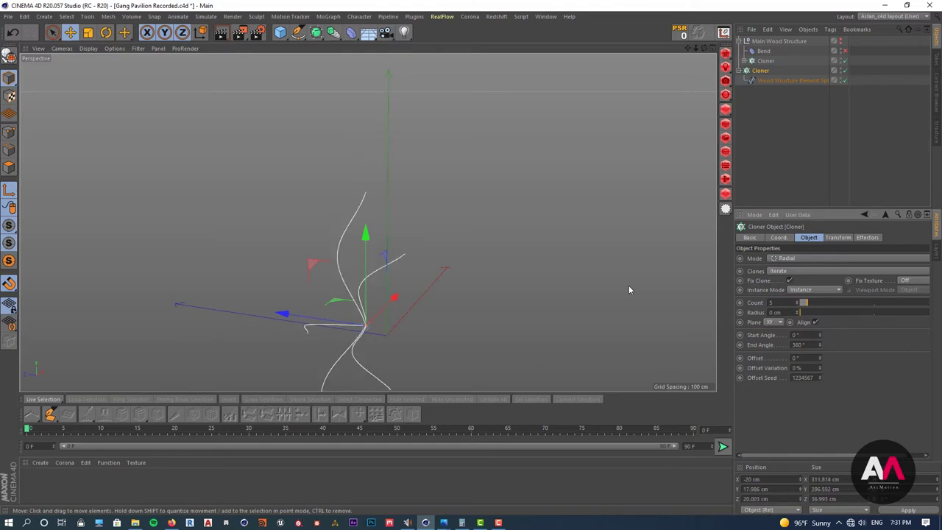
pyautogui.click(781, 325)
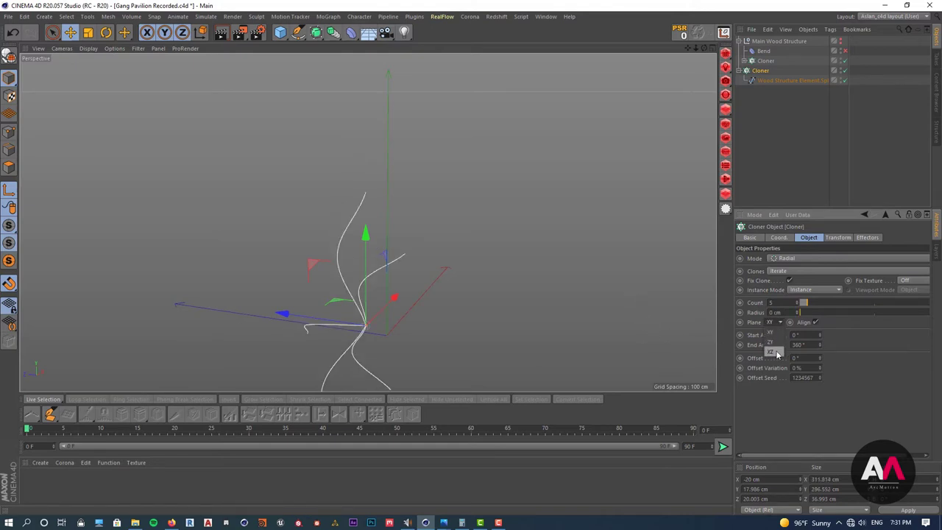
pyautogui.click(777, 354)
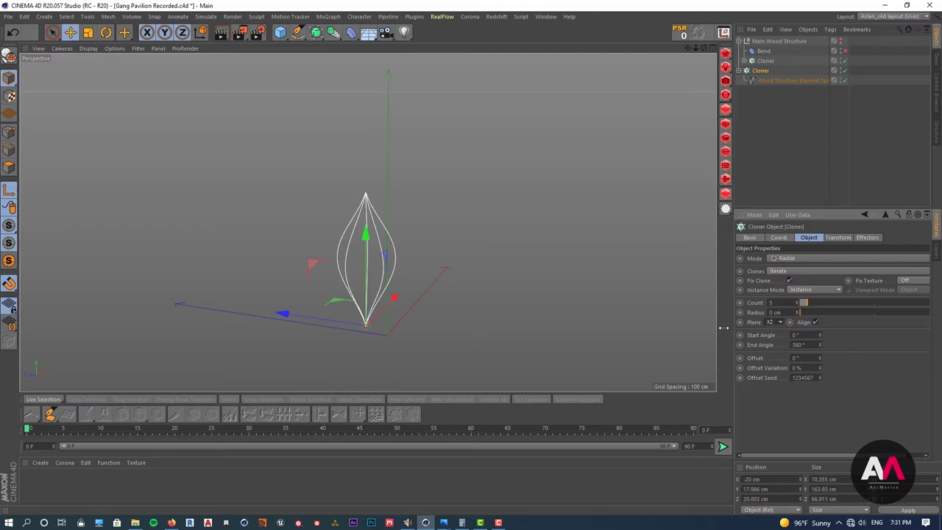
# Examine the radial arrangement of the cloned splines from the side and from above.
pyautogui.keyDown('alt'); pyautogui.moveTo(346, 304); pyautogui.dragTo(372, 278, button='right'); pyautogui.keyUp('alt')
pyautogui.keyDown('alt'); pyautogui.moveTo(372, 278); pyautogui.dragTo(379, 212); pyautogui.keyUp('alt')
pyautogui.keyDown('alt'); pyautogui.moveTo(379, 212); pyautogui.dragTo(309, 238, button='right'); pyautogui.keyUp('alt')
pyautogui.keyDown('alt'); pyautogui.moveTo(368, 223); pyautogui.dragTo(334, 268); pyautogui.keyUp('alt')
pyautogui.keyDown('alt'); pyautogui.moveTo(290, 319); pyautogui.dragTo(333, 293, button='middle'); pyautogui.keyUp('alt')
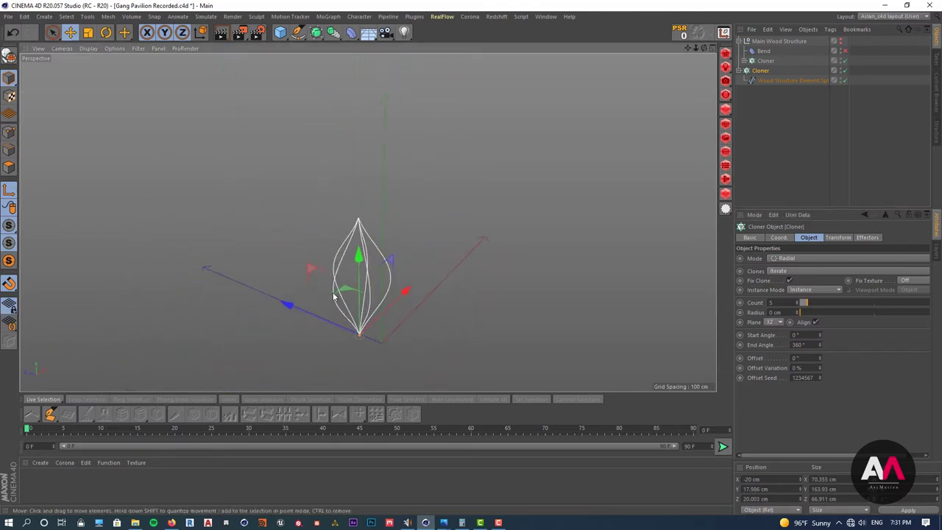
pyautogui.keyDown('alt'); pyautogui.moveTo(334, 296); pyautogui.dragTo(378, 318); pyautogui.keyUp('alt')
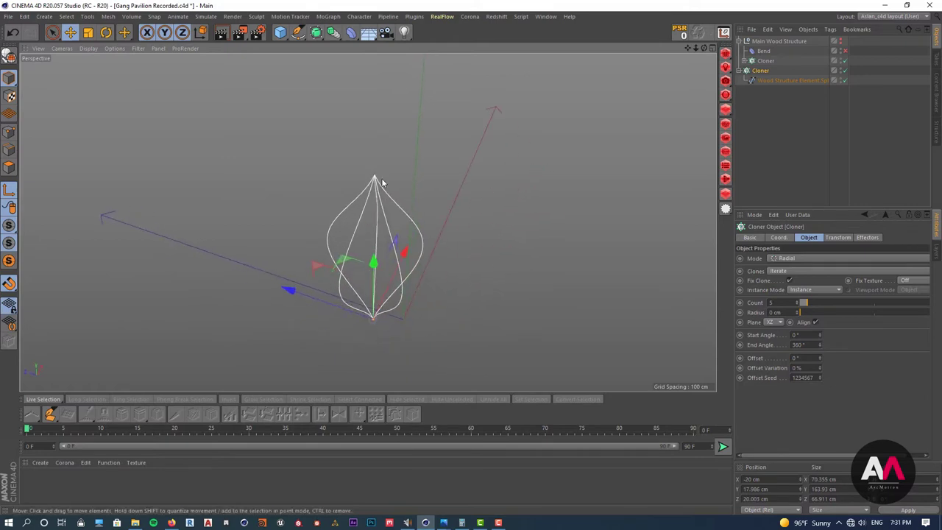
pyautogui.keyDown('alt'); pyautogui.moveTo(372, 248); pyautogui.dragTo(354, 156); pyautogui.keyUp('alt')
pyautogui.keyDown('alt'); pyautogui.moveTo(335, 217); pyautogui.dragTo(349, 272); pyautogui.keyUp('alt')
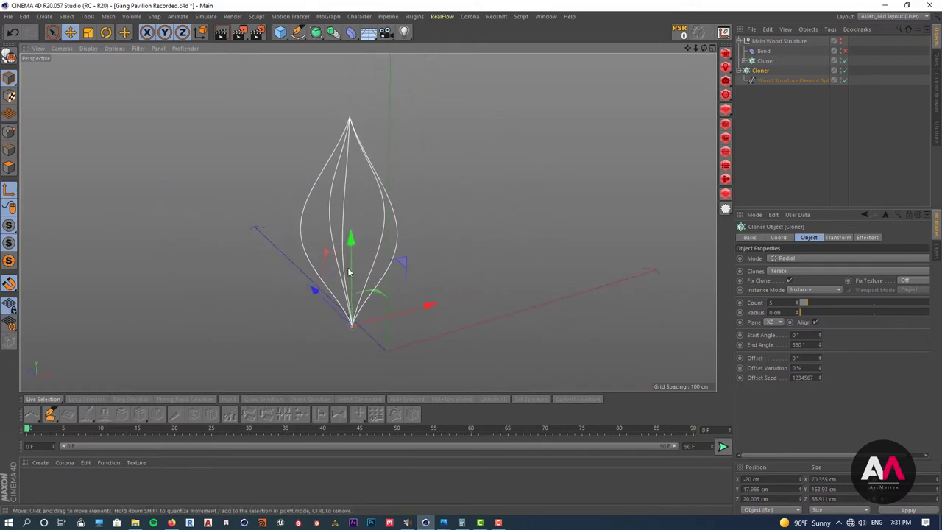
pyautogui.keyDown('alt'); pyautogui.moveTo(361, 218); pyautogui.dragTo(342, 230); pyautogui.keyUp('alt')
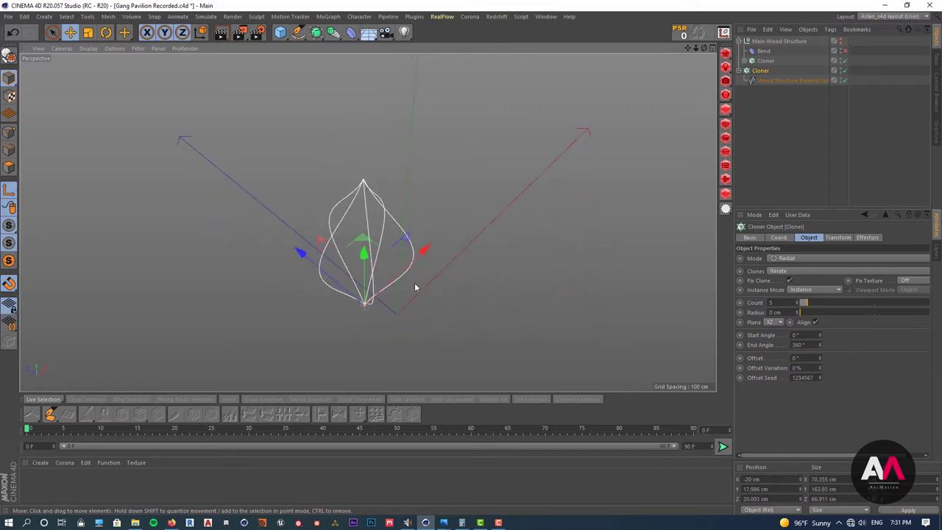
pyautogui.keyDown('alt'); pyautogui.moveTo(415, 287); pyautogui.dragTo(376, 209); pyautogui.keyUp('alt')
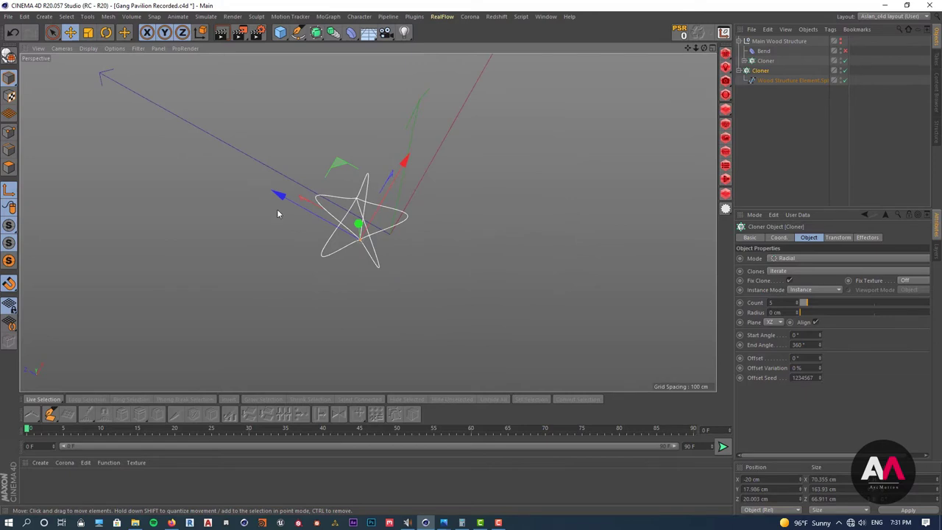
# Set the radial Cloner's end angle to -225° and compare the spline fan with the pavilion reference photo.
pyautogui.moveTo(804, 344); pyautogui.dragTo(764, 340)
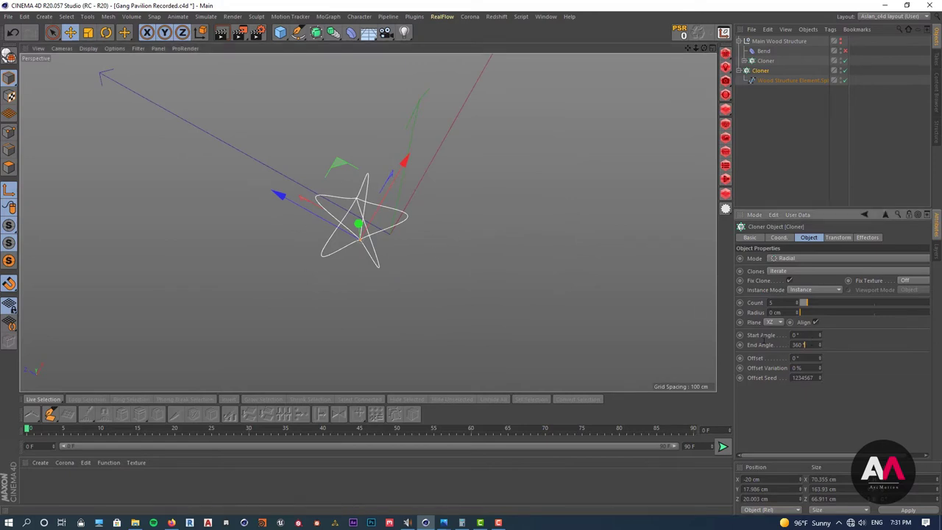
pyautogui.write('18')
pyautogui.press('BackSpace')
pyautogui.press('BackSpace')
pyautogui.write('225')
pyautogui.press('Return')
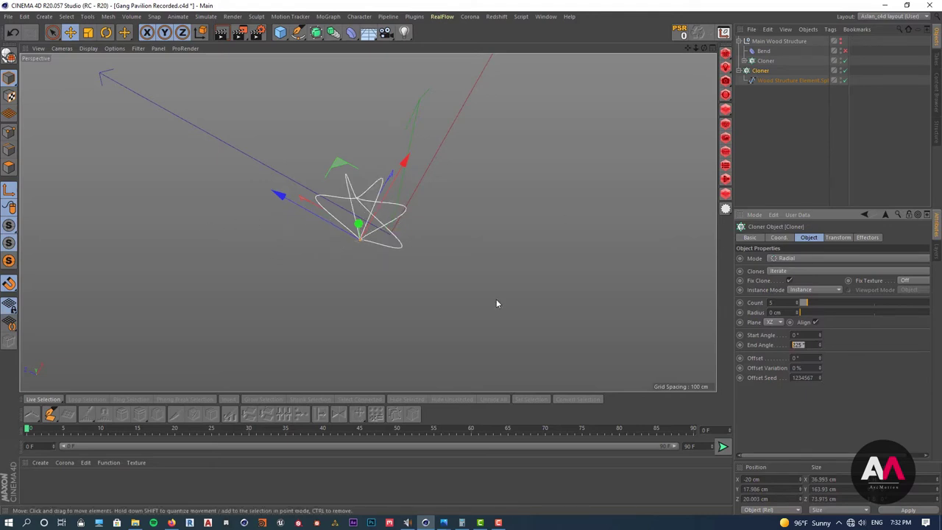
pyautogui.press('Return')
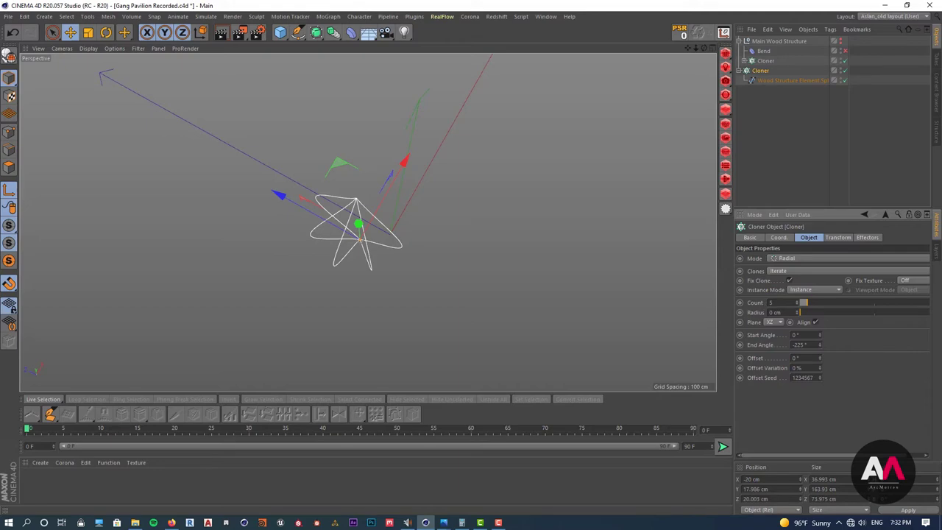
pyautogui.moveTo(941, 50); pyautogui.dragTo(485, 70)
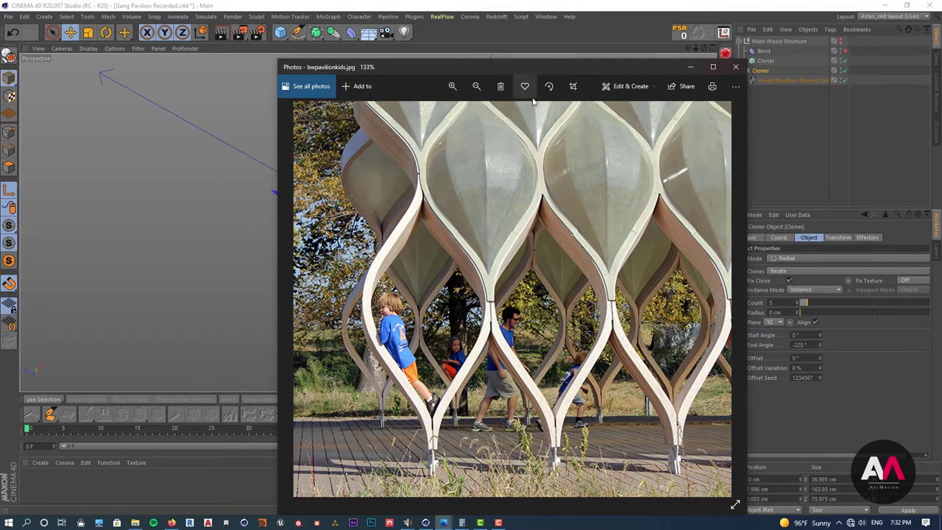
pyautogui.moveTo(540, 67); pyautogui.dragTo(941, 69)
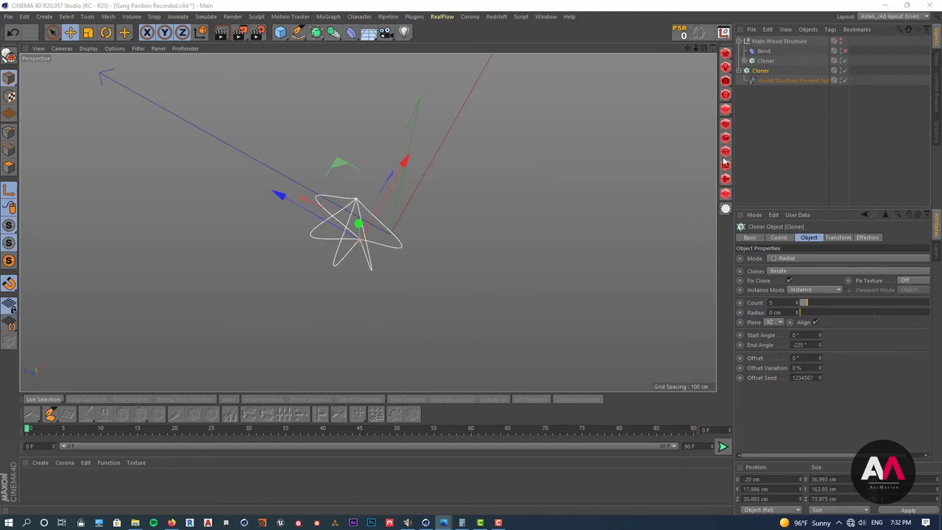
# Add a Loft object and nest the radial Cloner inside it to skin the cloned splines.
pyautogui.keyDown('alt'); pyautogui.moveTo(381, 201); pyautogui.dragTo(403, 116); pyautogui.keyUp('alt')
pyautogui.click(797, 130)
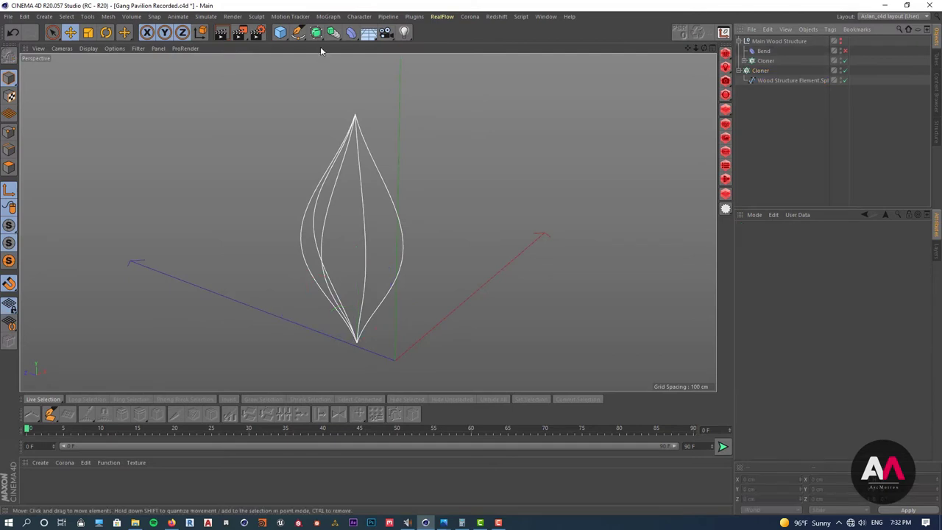
pyautogui.click(316, 32)
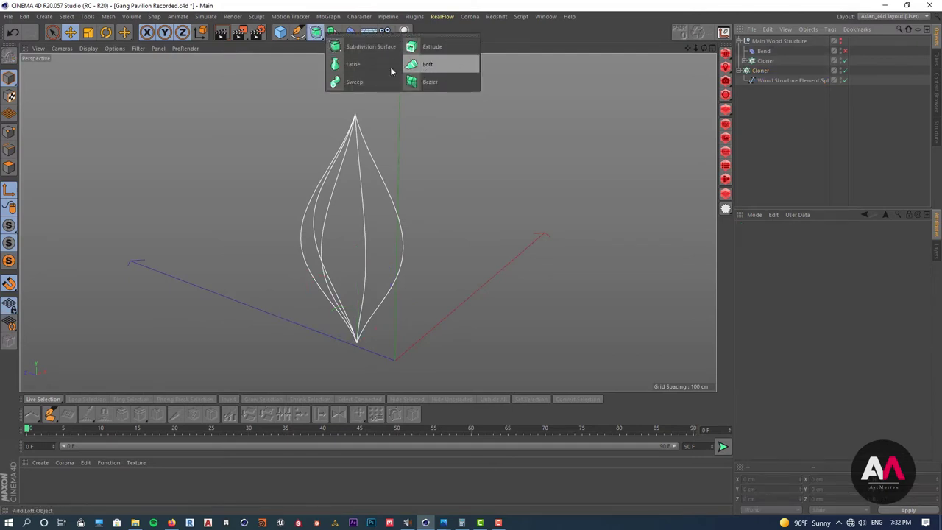
pyautogui.click(431, 65)
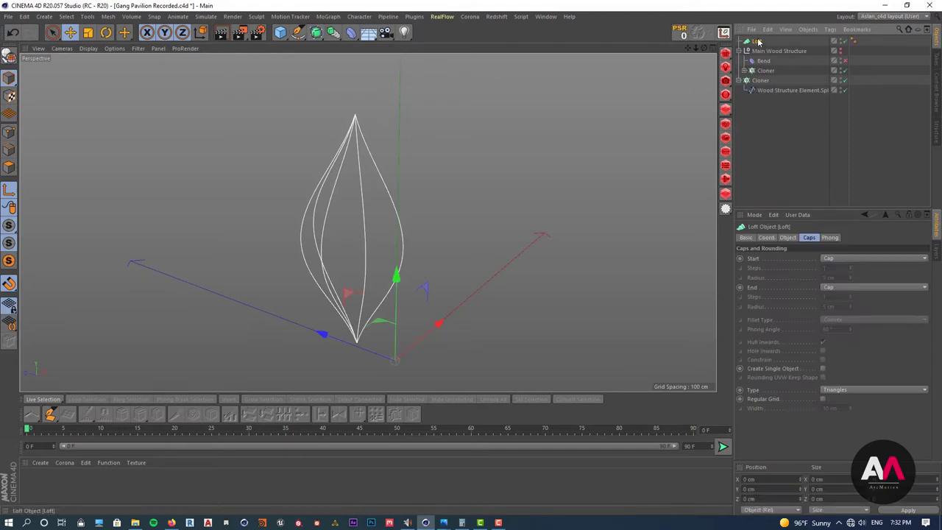
pyautogui.moveTo(757, 41); pyautogui.dragTo(754, 117)
pyautogui.click(746, 70)
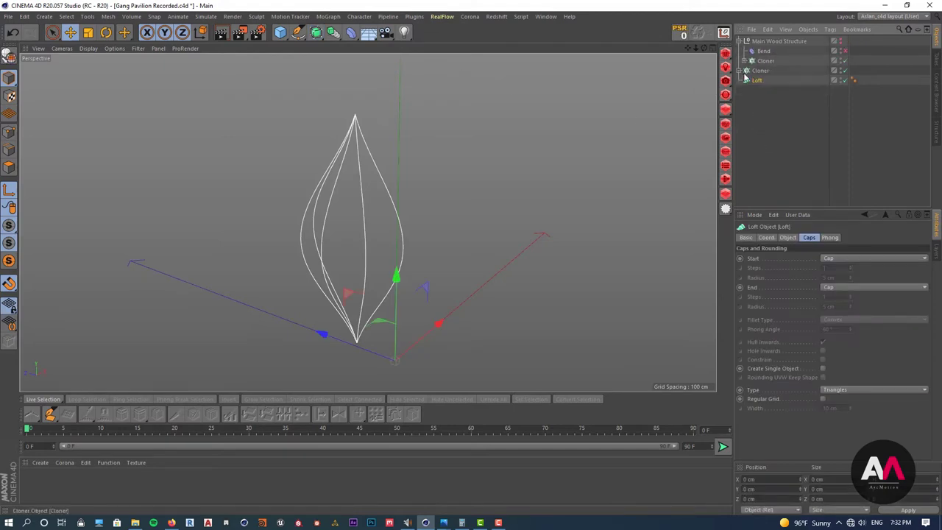
pyautogui.moveTo(758, 73); pyautogui.dragTo(756, 81)
pyautogui.scroll(5, 359, 223)
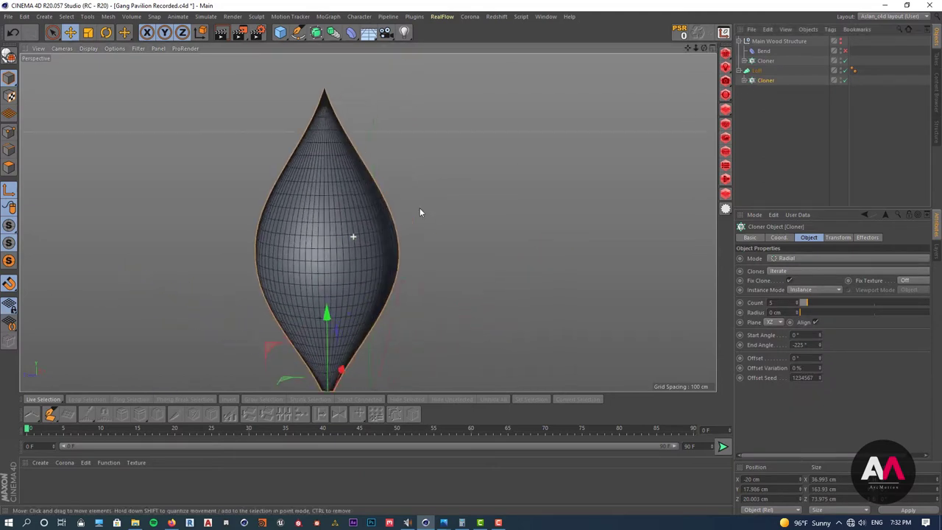
# Inspect the lofted surface from several angles and compare its shape with the panels in the pavilion reference photo.
pyautogui.keyDown('alt'); pyautogui.moveTo(420, 208); pyautogui.dragTo(260, 217); pyautogui.keyUp('alt')
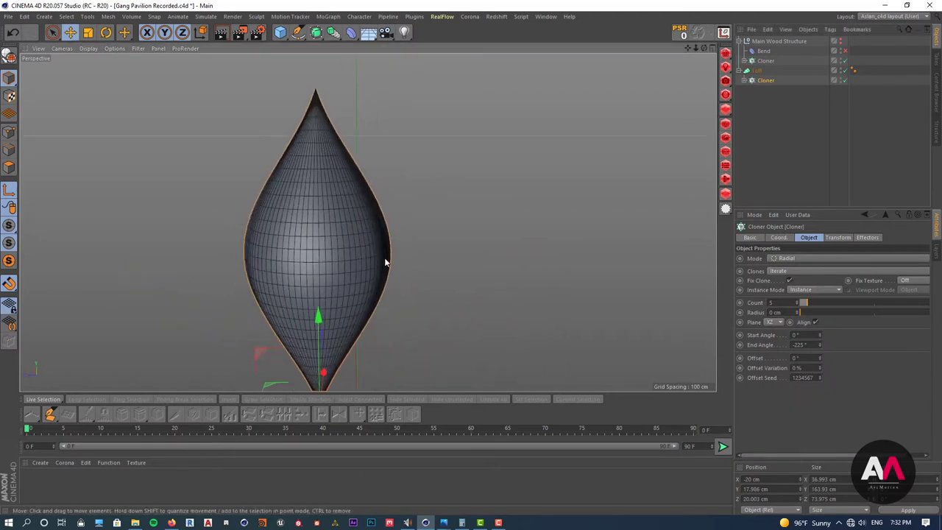
pyautogui.keyDown('alt'); pyautogui.moveTo(339, 239); pyautogui.dragTo(312, 235); pyautogui.keyUp('alt')
pyautogui.scroll(3, 312, 235)
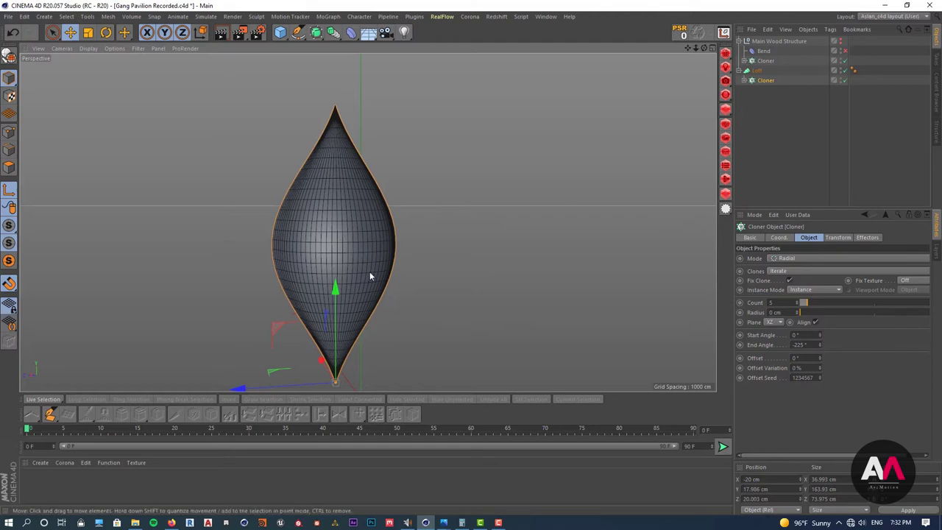
pyautogui.click(443, 522)
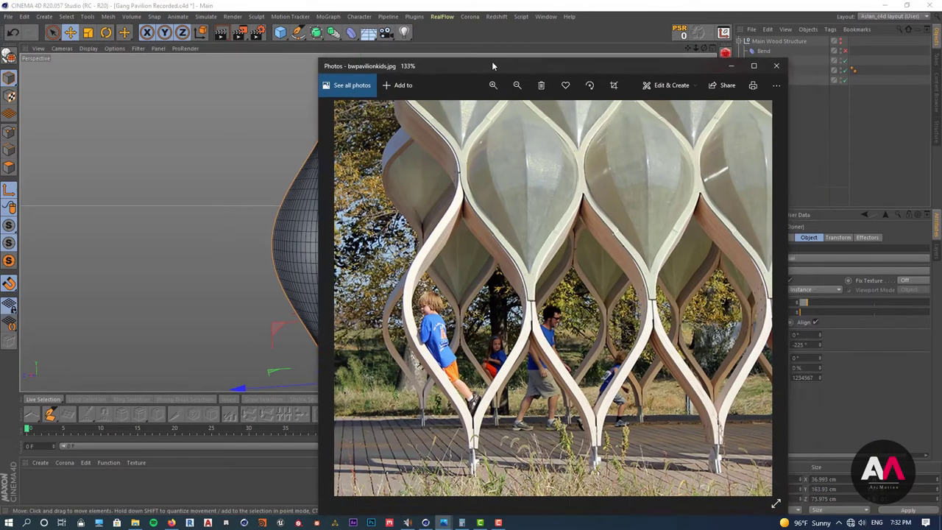
pyautogui.moveTo(492, 64); pyautogui.dragTo(513, 48)
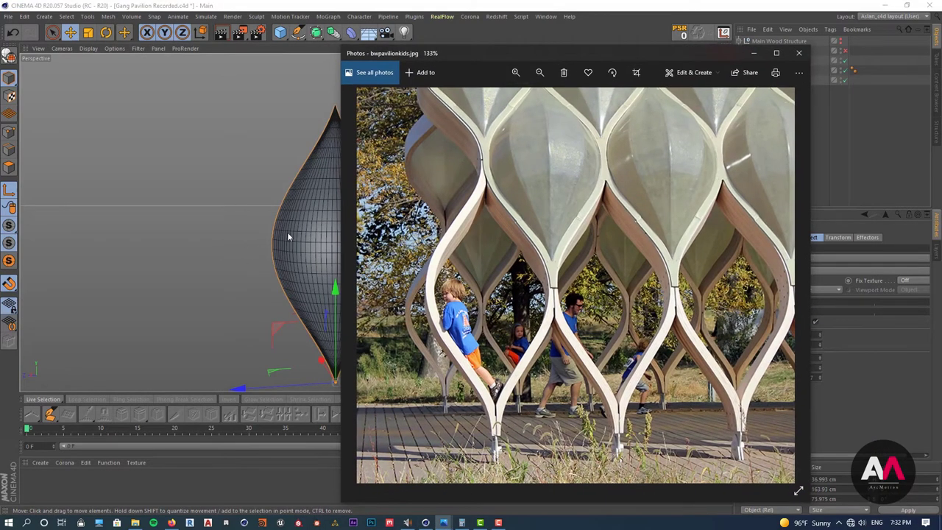
pyautogui.moveTo(512, 50)
pyautogui.mouseDown()
pyautogui.moveTo(941, 45)
pyautogui.moveTo(521, 62)
pyautogui.mouseUp()
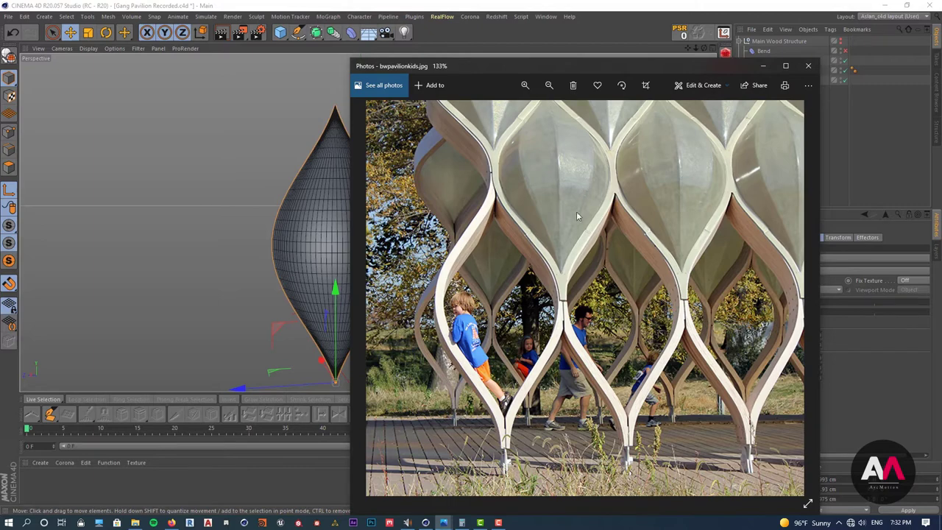
pyautogui.moveTo(568, 70); pyautogui.dragTo(941, 82)
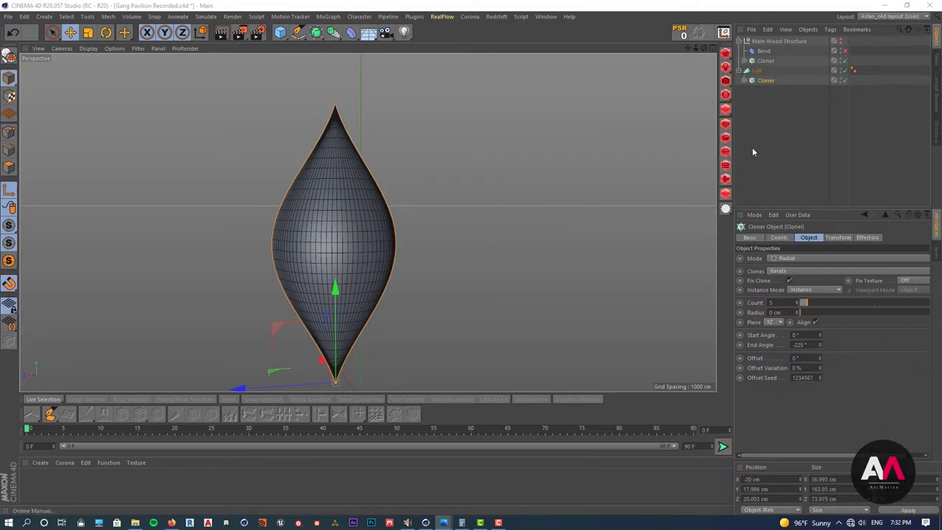
# Enable Create Single Object on the Loft and set its mesh subdivision to 20 in U and 2 in V.
pyautogui.click(756, 70)
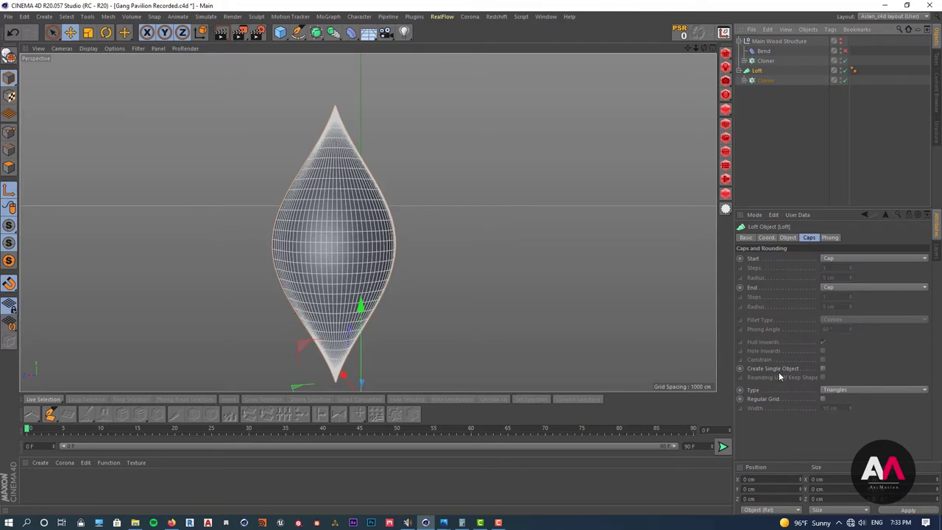
pyautogui.click(823, 368)
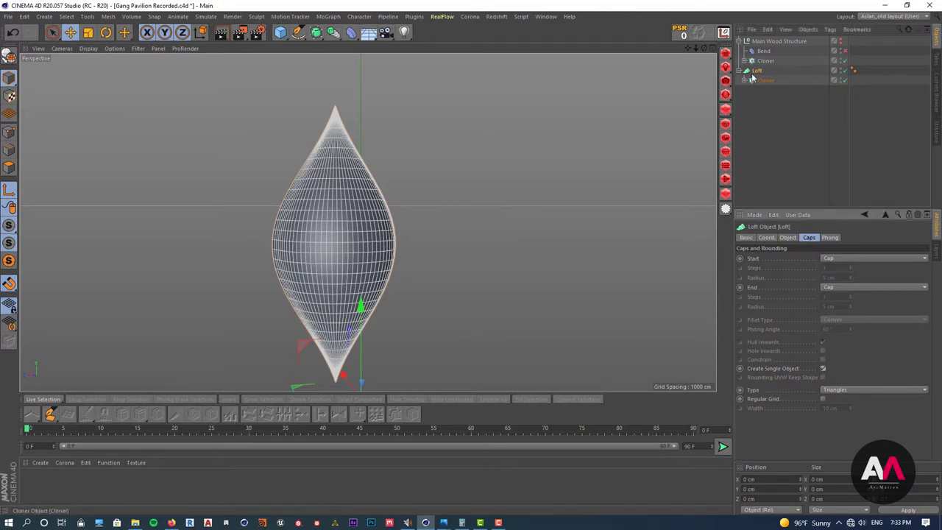
pyautogui.click(787, 237)
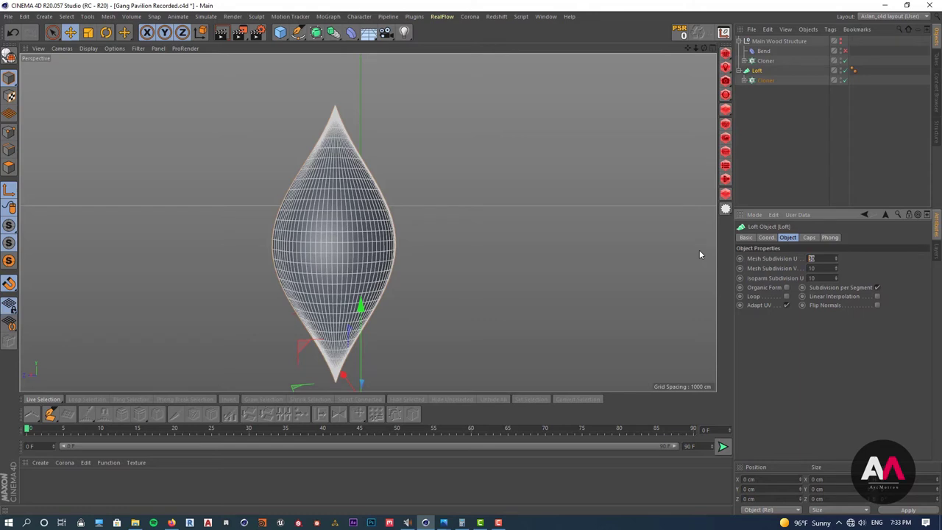
pyautogui.write('20')
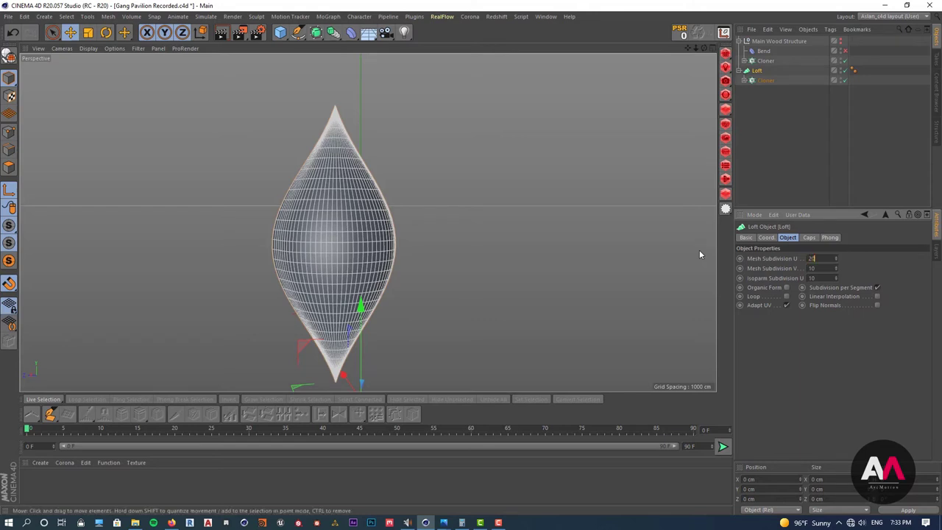
pyautogui.press('Return')
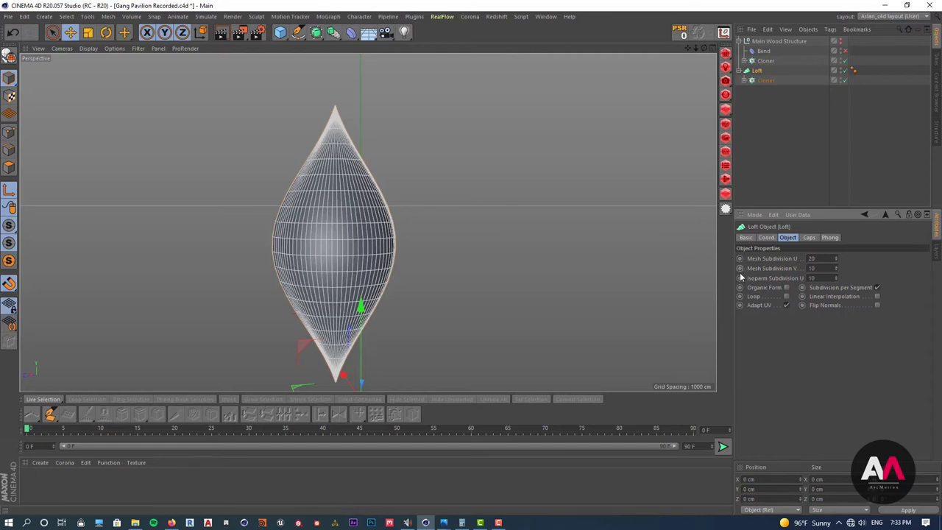
pyautogui.moveTo(836, 270); pyautogui.dragTo(837, 281)
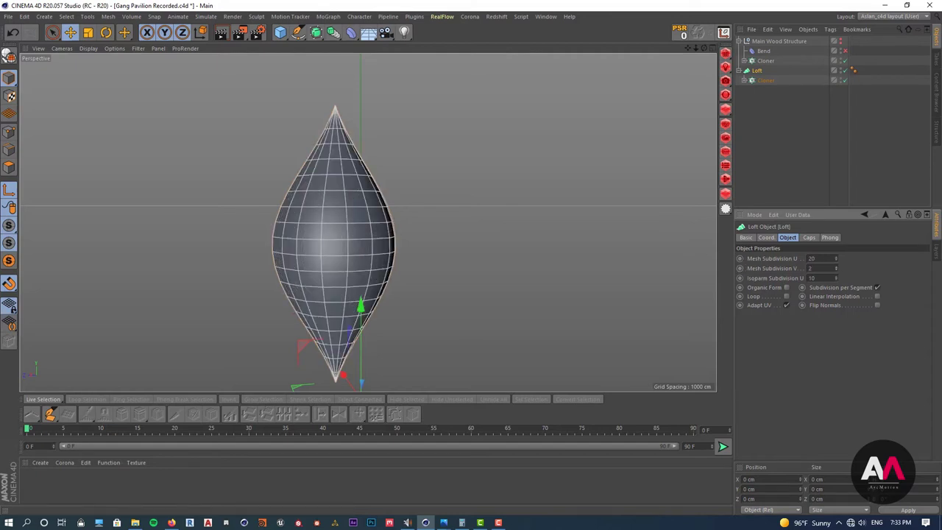
# Turn on Linear Interpolation for the Loft to give the panel straight facets between its splines.
pyautogui.scroll(3, 339, 248)
pyautogui.keyDown('alt'); pyautogui.moveTo(340, 242); pyautogui.dragTo(360, 151); pyautogui.keyUp('alt')
pyautogui.keyDown('alt'); pyautogui.moveTo(366, 189); pyautogui.dragTo(403, 302); pyautogui.keyUp('alt')
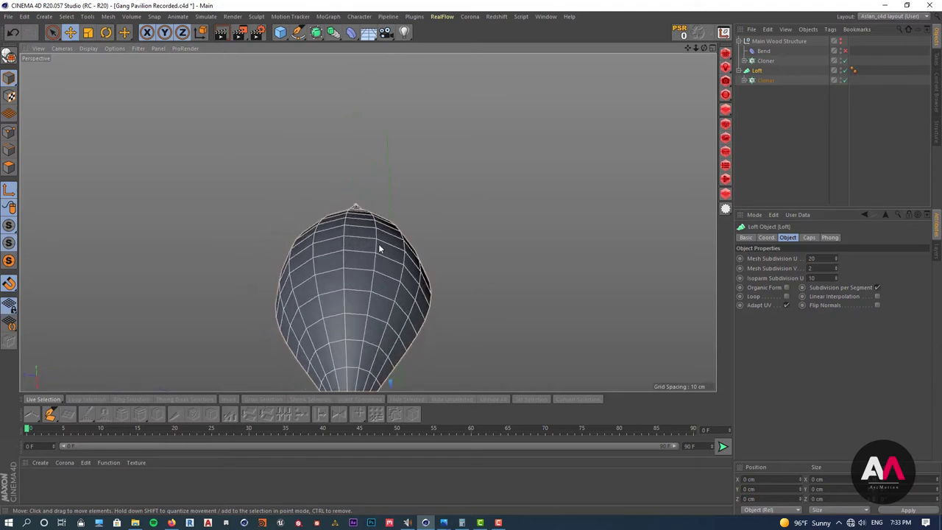
pyautogui.keyDown('alt'); pyautogui.moveTo(379, 248); pyautogui.dragTo(338, 296); pyautogui.keyUp('alt')
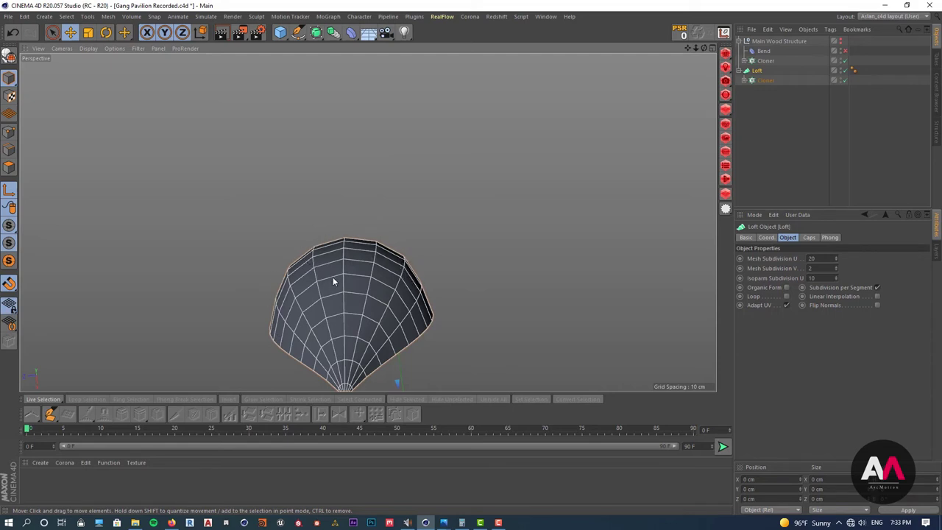
pyautogui.keyDown('alt'); pyautogui.moveTo(334, 282); pyautogui.dragTo(330, 274); pyautogui.keyUp('alt')
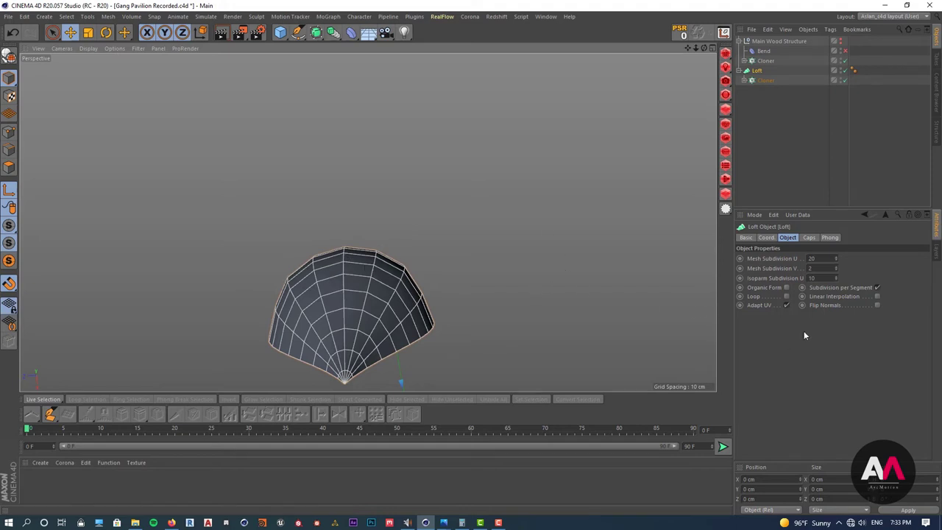
pyautogui.click(878, 296)
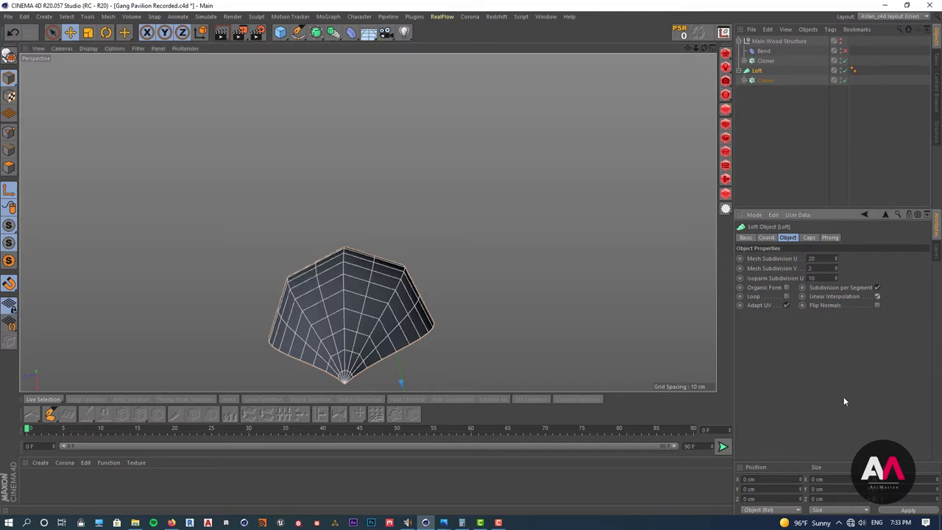
pyautogui.moveTo(316, 274)
pyautogui.keyDown('alt'); pyautogui.mouseDown()
pyautogui.moveTo(321, 260)
pyautogui.moveTo(312, 271)
pyautogui.mouseUp(); pyautogui.keyUp('alt')
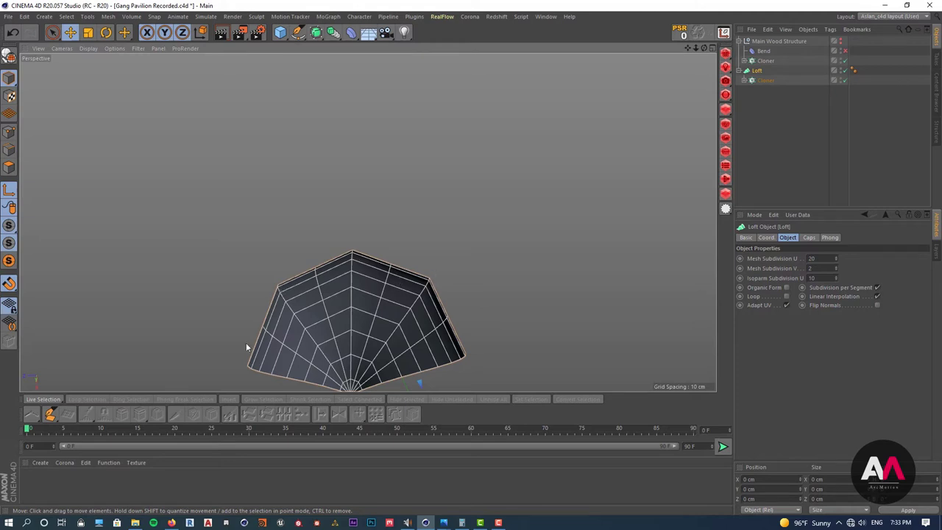
pyautogui.click(878, 296)
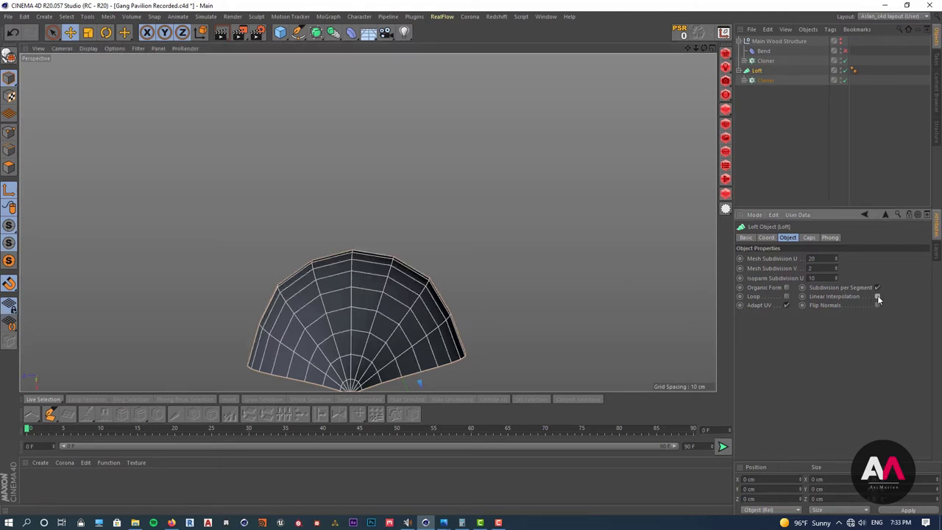
pyautogui.click(878, 297)
pyautogui.keyDown('alt'); pyautogui.moveTo(383, 231); pyautogui.dragTo(341, 215); pyautogui.keyUp('alt')
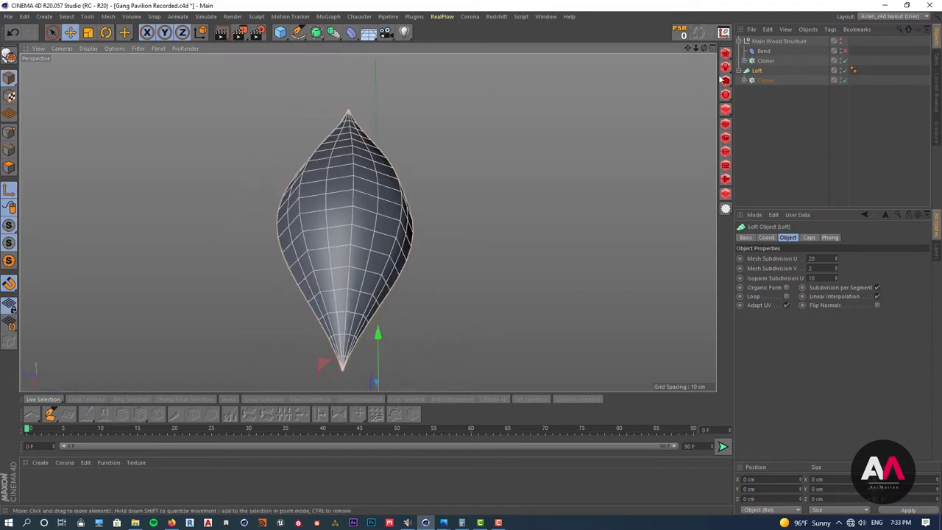
# Unhide the Main Wood Structure and check how the lofted panel fits its frame opening.
pyautogui.click(837, 42)
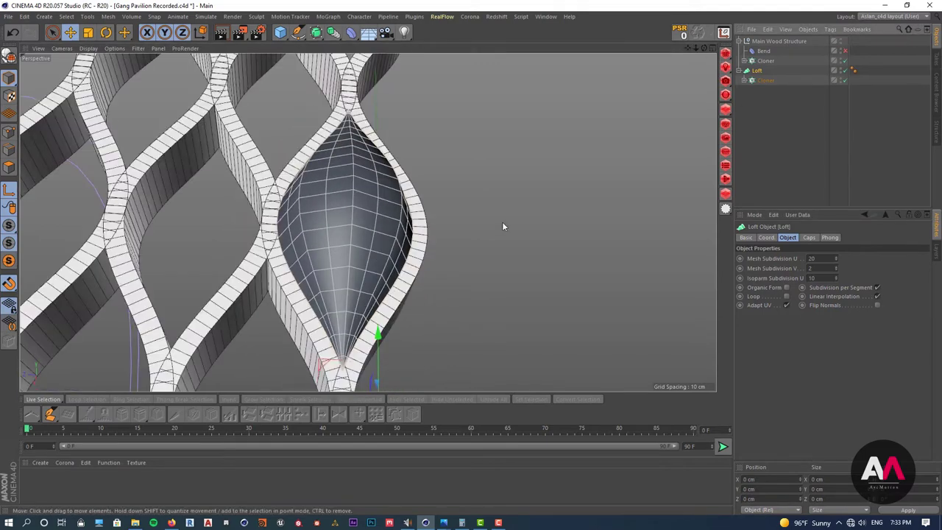
pyautogui.moveTo(398, 243)
pyautogui.keyDown('alt'); pyautogui.mouseDown()
pyautogui.moveTo(372, 163)
pyautogui.moveTo(356, 186)
pyautogui.moveTo(388, 205)
pyautogui.moveTo(290, 166)
pyautogui.moveTo(401, 199)
pyautogui.moveTo(423, 215)
pyautogui.moveTo(445, 173)
pyautogui.moveTo(381, 100)
pyautogui.moveTo(369, 194)
pyautogui.moveTo(499, 233)
pyautogui.moveTo(339, 213)
pyautogui.moveTo(344, 206)
pyautogui.mouseUp(); pyautogui.keyUp('alt')
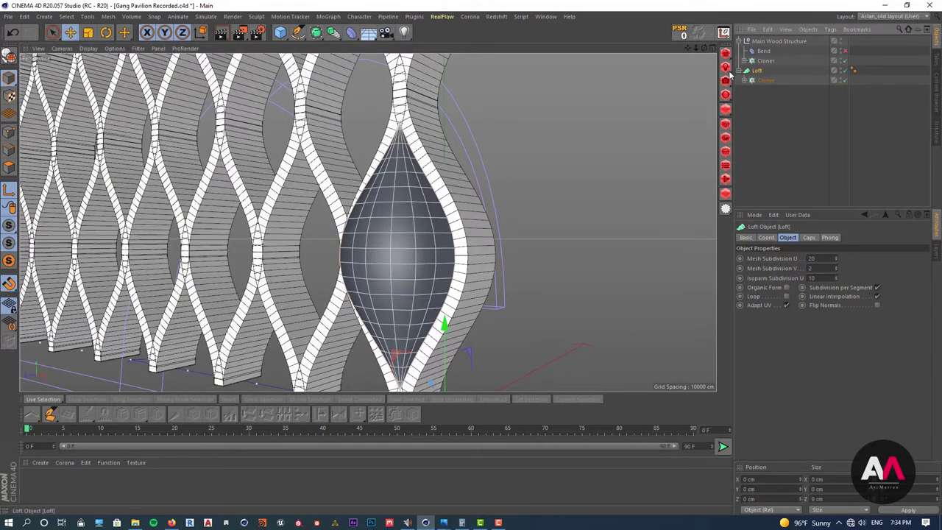
pyautogui.scroll(-2, 467, 161)
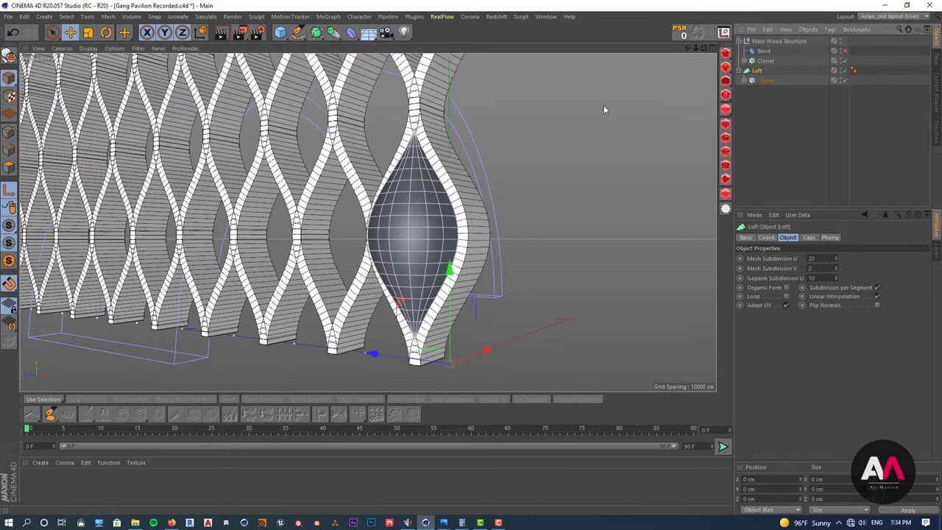
pyautogui.keyDown('alt'); pyautogui.moveTo(346, 223); pyautogui.dragTo(353, 199); pyautogui.keyUp('alt')
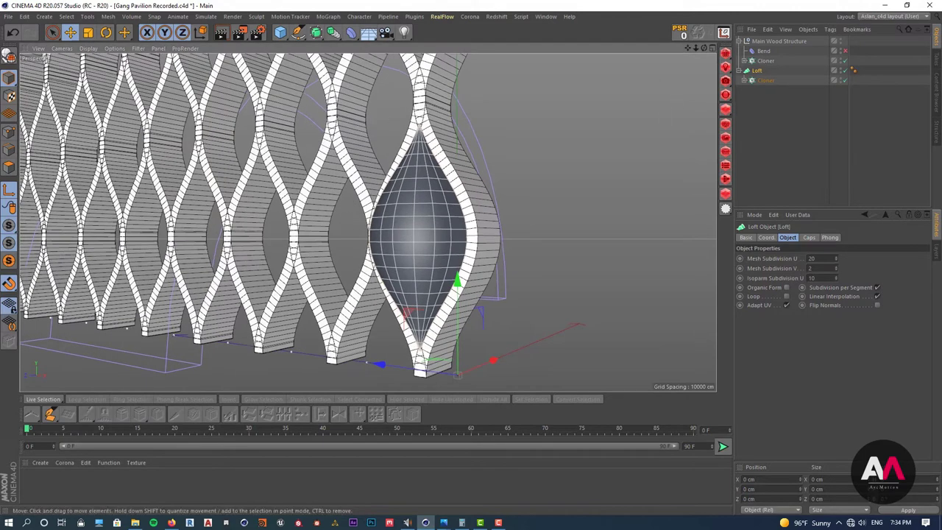
# Convert the Loft into an editable polygon object and delete the leftover Loft object.
pyautogui.click(9, 56)
pyautogui.click(758, 71)
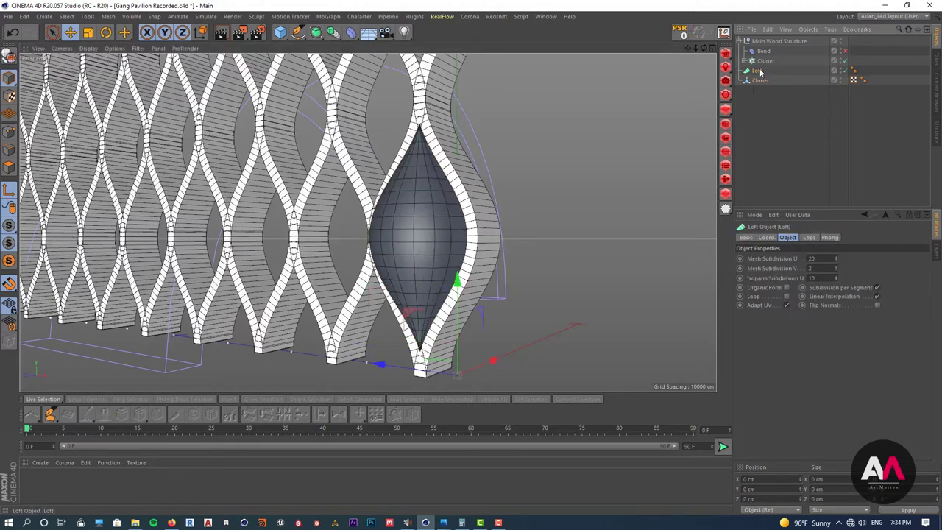
pyautogui.press('Delete')
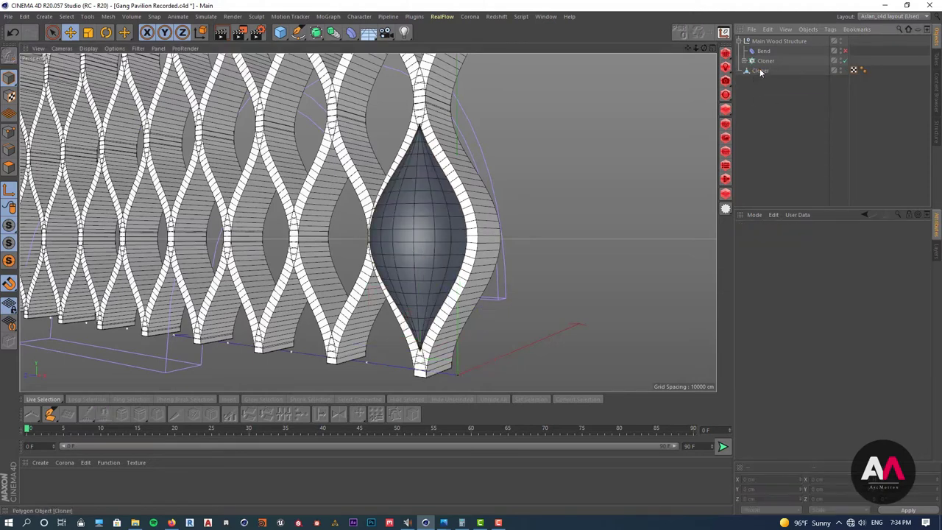
# Select the converted panel polygon object and examine how it sits in the corner opening of the wood structure from several angles.
pyautogui.click(761, 70)
pyautogui.scroll(2, 434, 305)
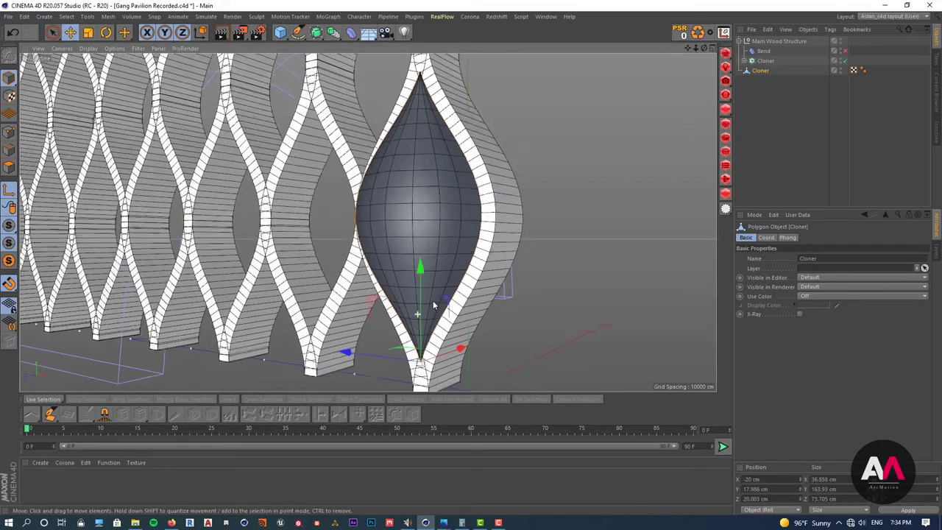
pyautogui.keyDown('alt'); pyautogui.moveTo(434, 305); pyautogui.dragTo(514, 283); pyautogui.keyUp('alt')
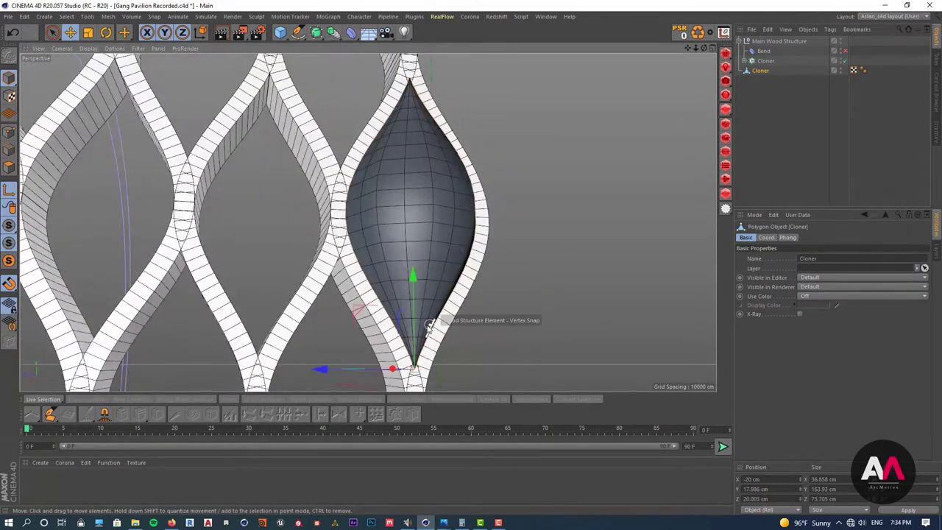
pyautogui.keyDown('alt'); pyautogui.moveTo(429, 326); pyautogui.dragTo(394, 318); pyautogui.keyUp('alt')
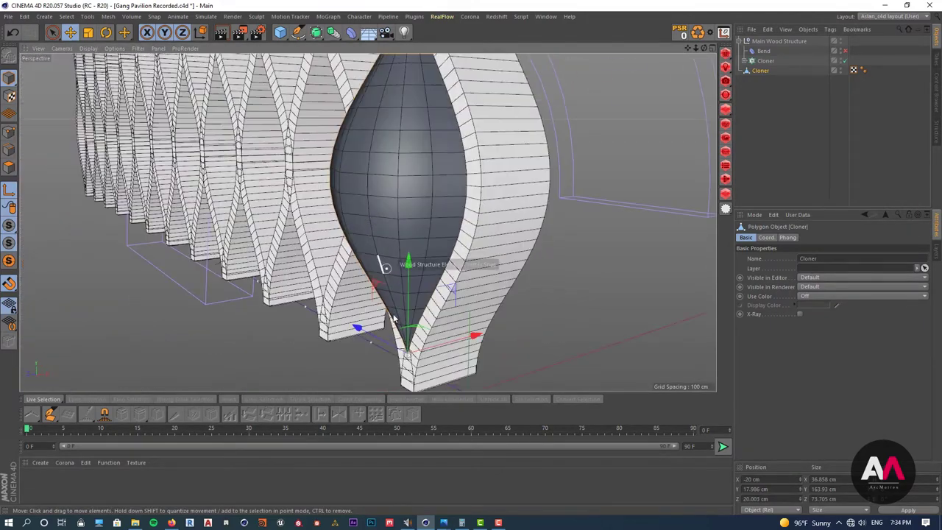
pyautogui.scroll(-3, 525, 247)
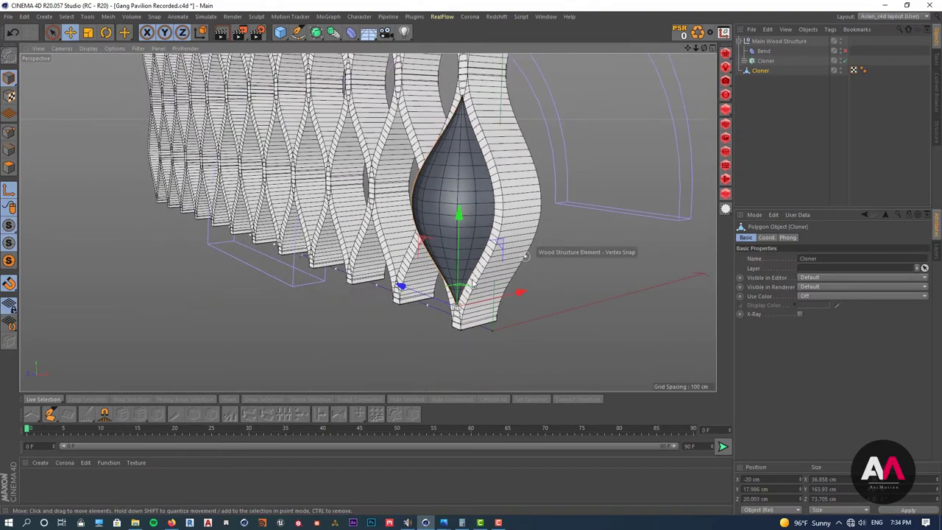
pyautogui.keyDown('alt'); pyautogui.moveTo(547, 284); pyautogui.dragTo(583, 223); pyautogui.keyUp('alt')
pyautogui.scroll(-3, 536, 287)
pyautogui.scroll(-2, 515, 306)
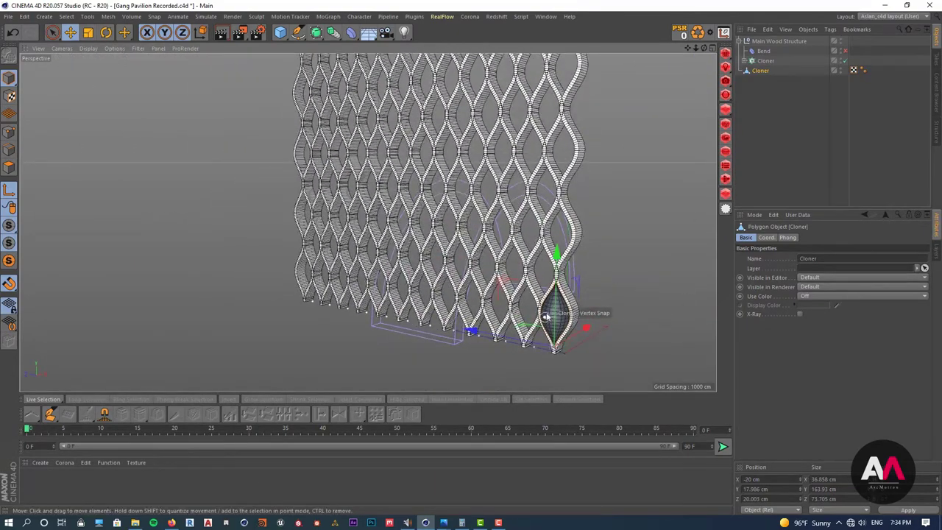
pyautogui.keyDown('alt'); pyautogui.moveTo(547, 316); pyautogui.dragTo(470, 244); pyautogui.keyUp('alt')
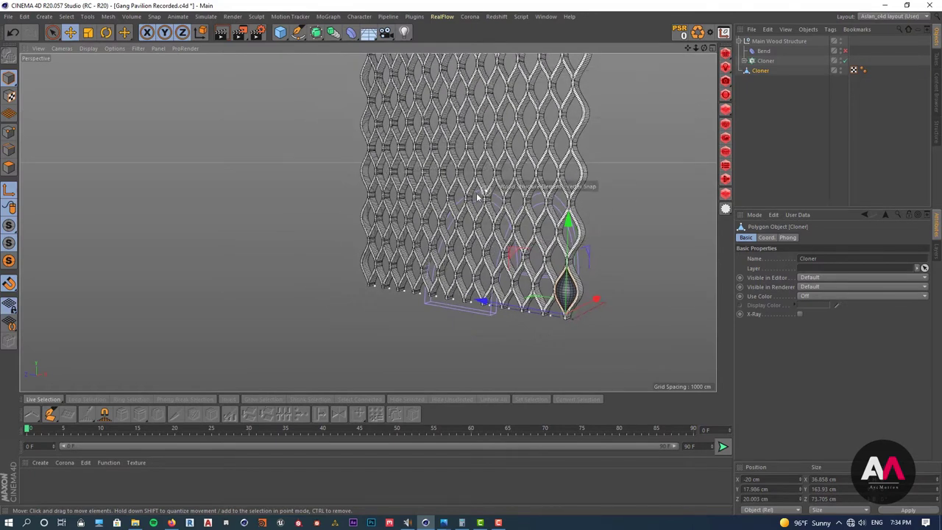
# Rename the panel polygon object as "Pneymatic".
pyautogui.doubleClick(761, 71)
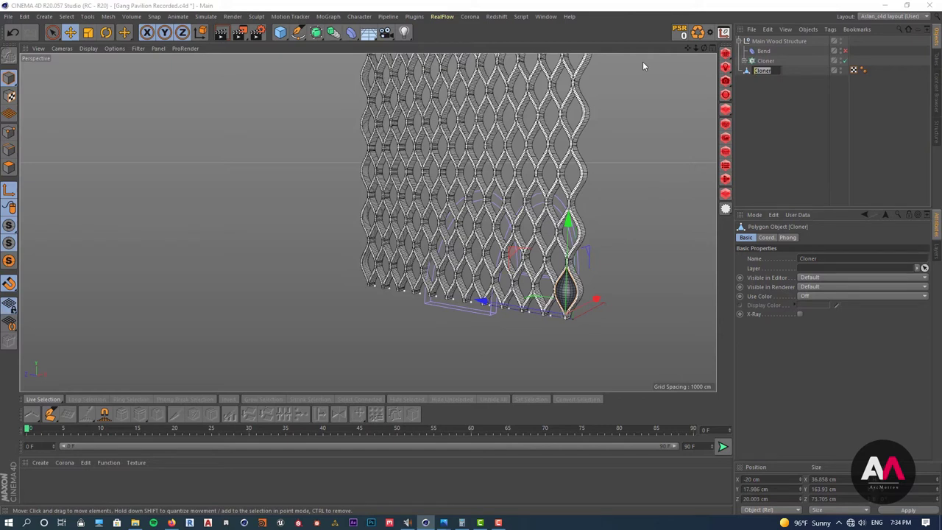
pyautogui.write('Pneymatic')
pyautogui.press('BackSpace')
pyautogui.press('BackSpace')
pyautogui.press('BackSpace')
pyautogui.press('BackSpace')
pyautogui.press('BackSpace')
pyautogui.press('BackSpace')
pyautogui.press('BackSpace')
pyautogui.press('BackSpace')
pyautogui.write('eymati')
pyautogui.press('Return')
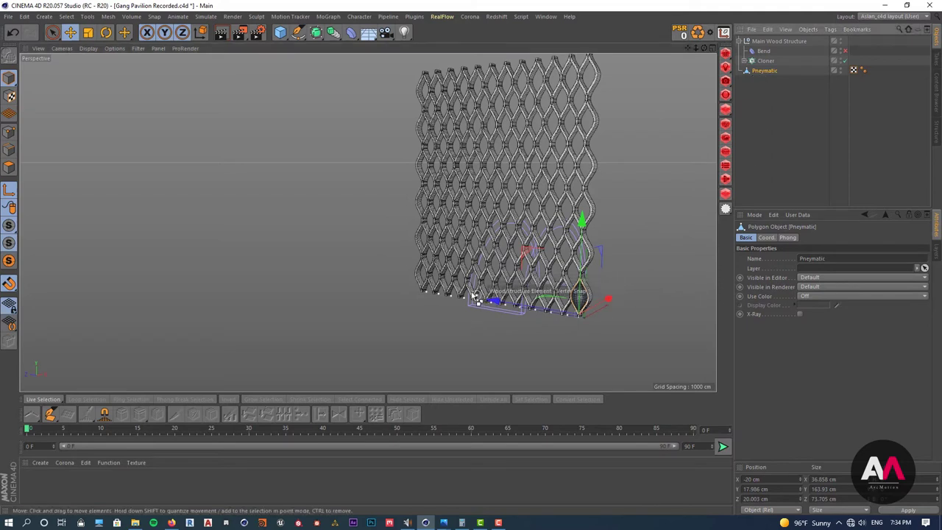
# Add a new MoGraph Cloner and rename it "Pneymatics".
pyautogui.click(330, 17)
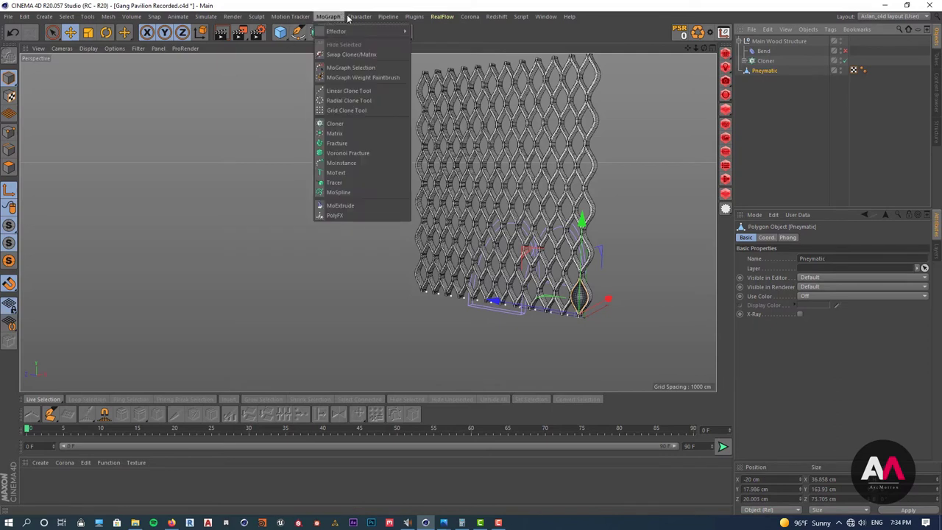
pyautogui.click(340, 124)
pyautogui.doubleClick(761, 82)
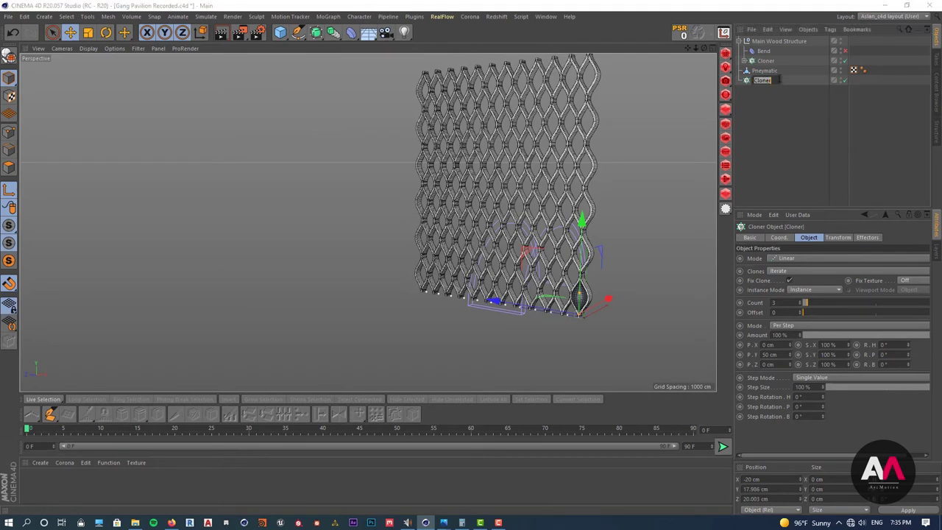
pyautogui.write('Pr')
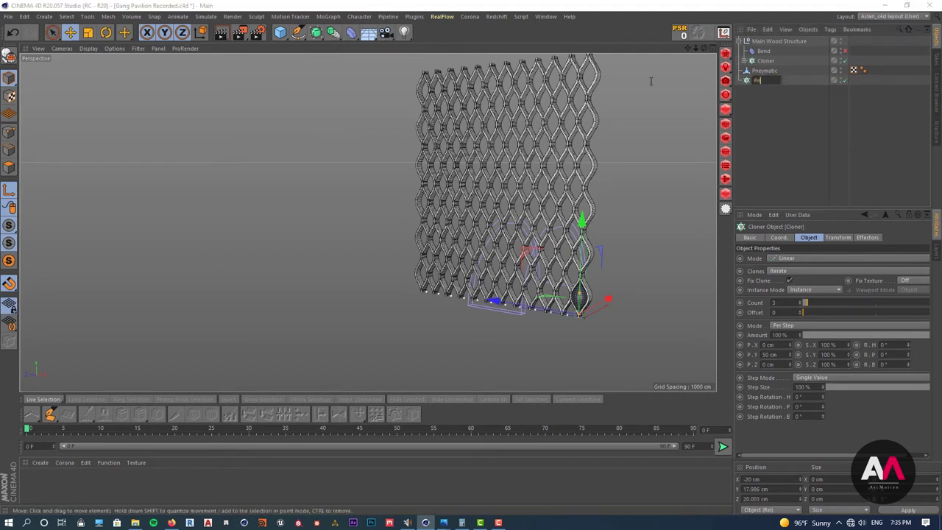
pyautogui.write('eymatics')
pyautogui.press('Return')
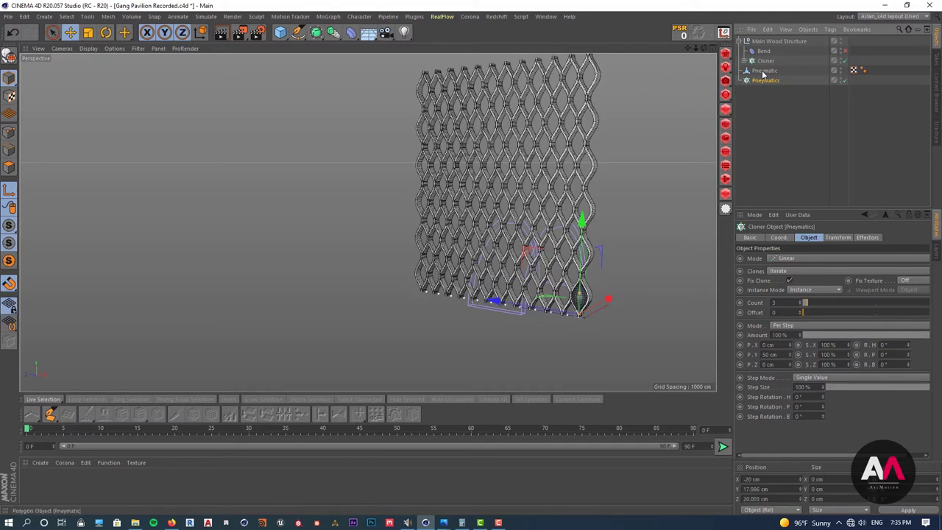
# Make the Pneymatic panel a child of the Pneymatics cloner and set the cloner's mode to Honeycomb Array.
pyautogui.moveTo(763, 71)
pyautogui.mouseDown()
pyautogui.moveTo(775, 103)
pyautogui.moveTo(771, 83)
pyautogui.mouseUp()
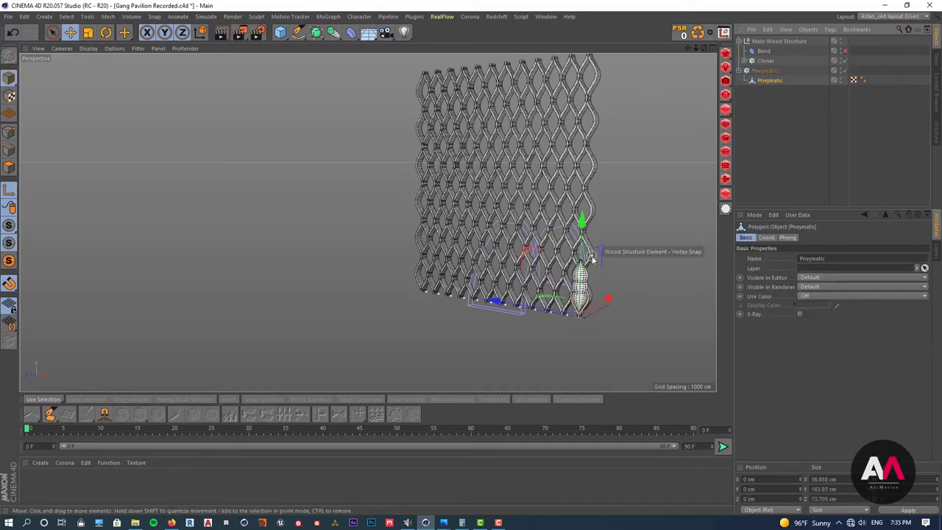
pyautogui.scroll(3, 610, 269)
pyautogui.click(766, 71)
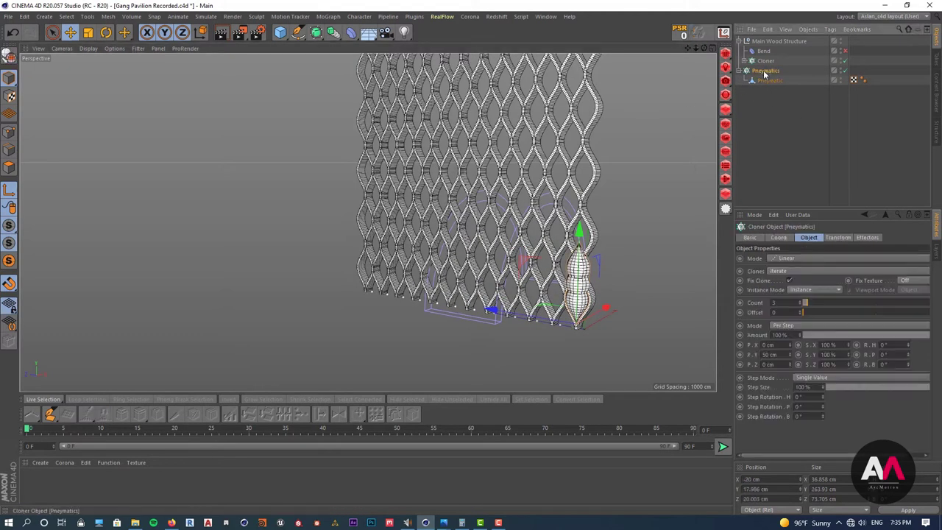
pyautogui.click(792, 257)
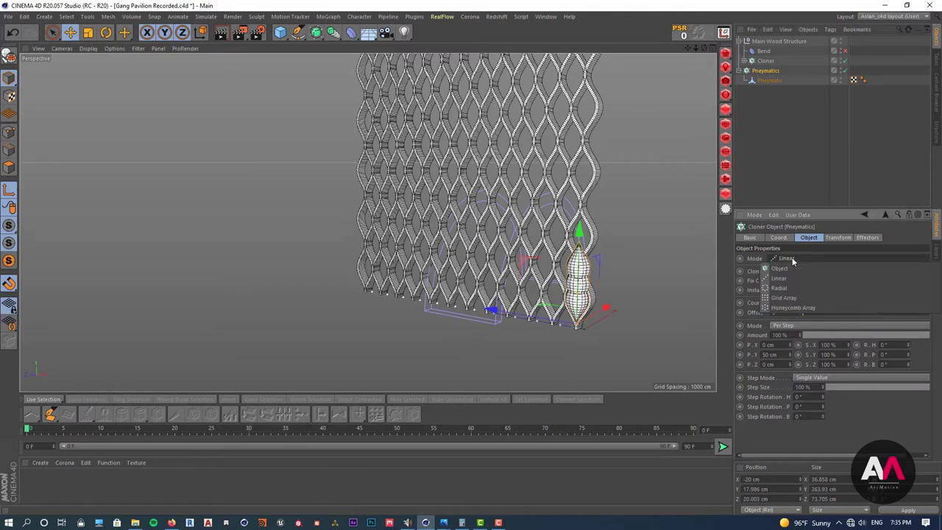
pyautogui.click(802, 307)
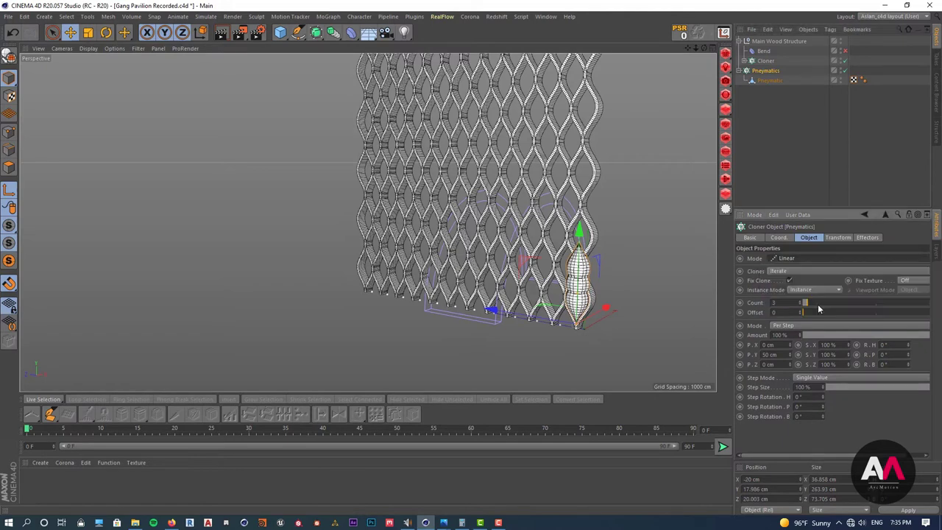
# Set the honeycomb array's orientation to X (ZY) to match the plane of the wood structure.
pyautogui.keyDown('alt'); pyautogui.moveTo(503, 186); pyautogui.dragTo(564, 192); pyautogui.keyUp('alt')
pyautogui.click(795, 302)
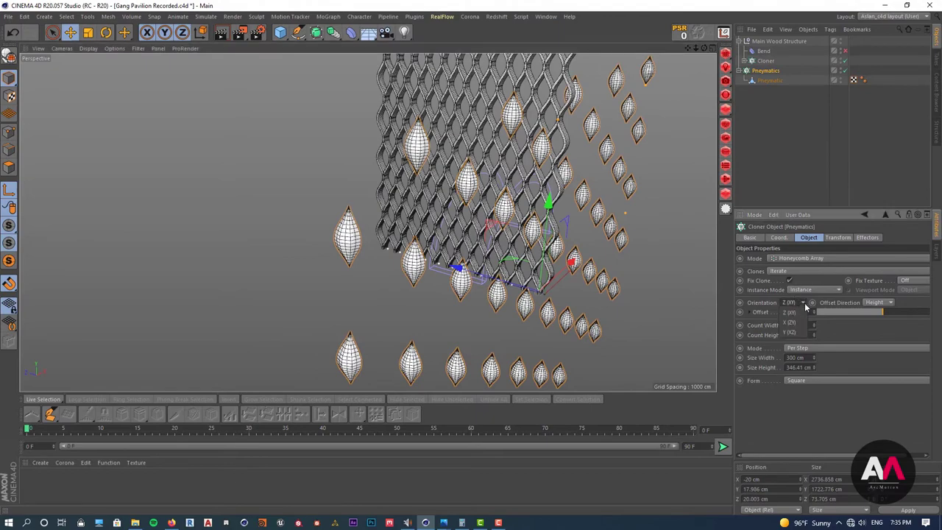
pyautogui.click(791, 332)
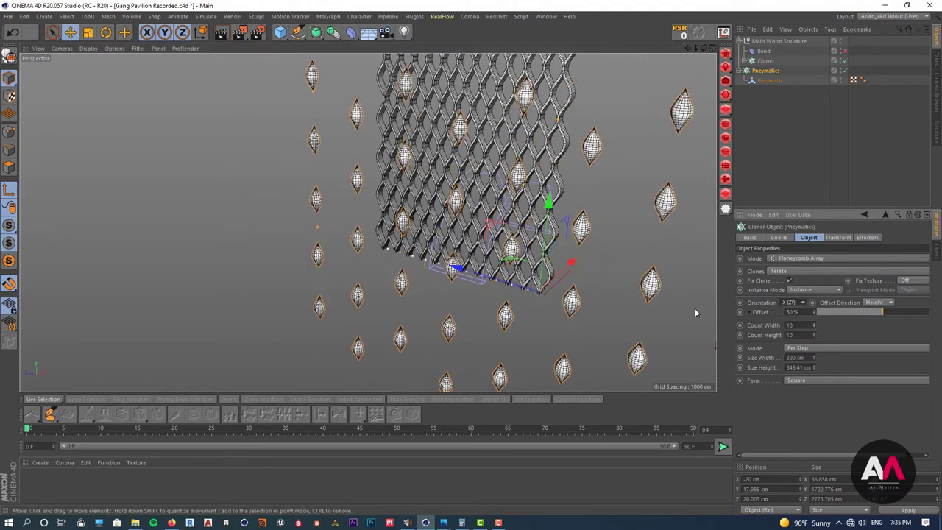
# Try a Count Width of 7 and a Count Height of 11 for the Pneymatics honeycomb array.
pyautogui.keyDown('alt'); pyautogui.moveTo(485, 178); pyautogui.dragTo(536, 156); pyautogui.keyUp('alt')
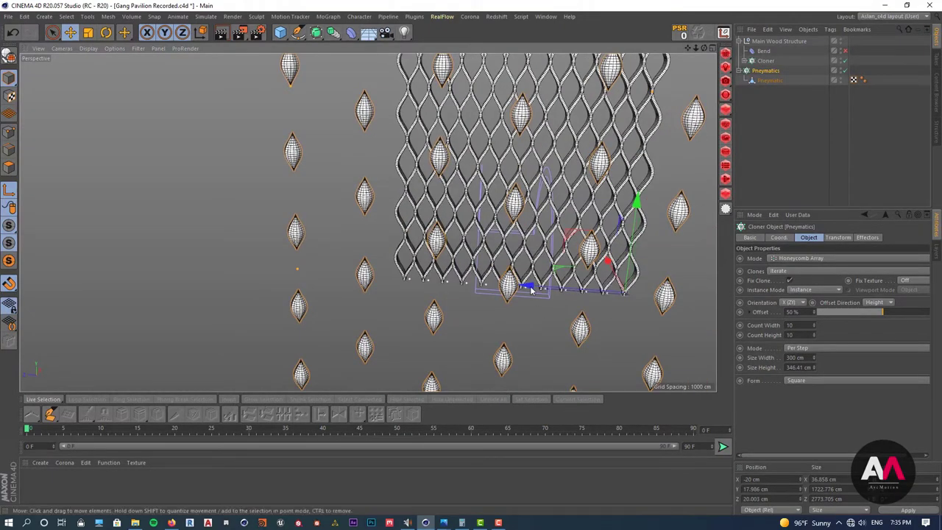
pyautogui.keyDown('alt'); pyautogui.moveTo(583, 189); pyautogui.dragTo(605, 283, button='right'); pyautogui.keyUp('alt')
pyautogui.scroll(-3, 578, 249)
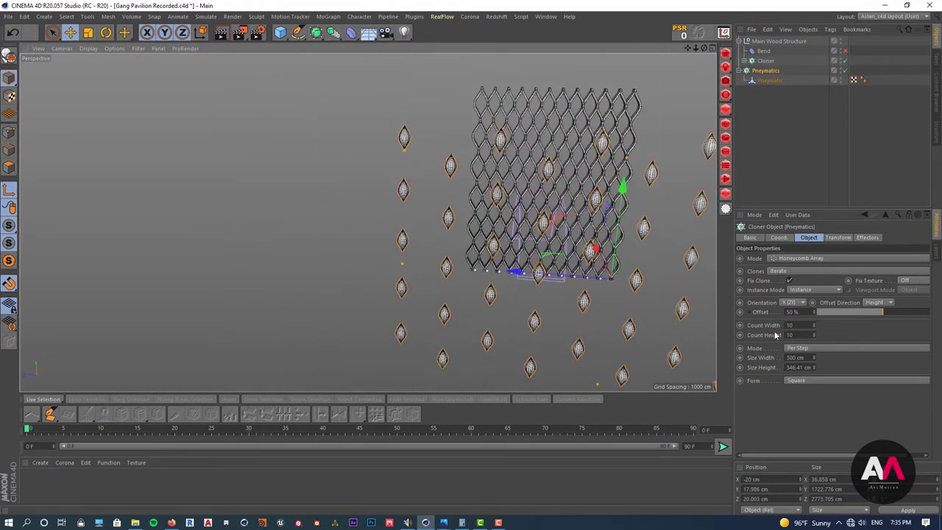
pyautogui.moveTo(815, 327); pyautogui.dragTo(815, 325)
pyautogui.keyDown('alt'); pyautogui.moveTo(477, 240); pyautogui.dragTo(453, 273, button='right'); pyautogui.keyUp('alt')
pyautogui.scroll(-3, 452, 273)
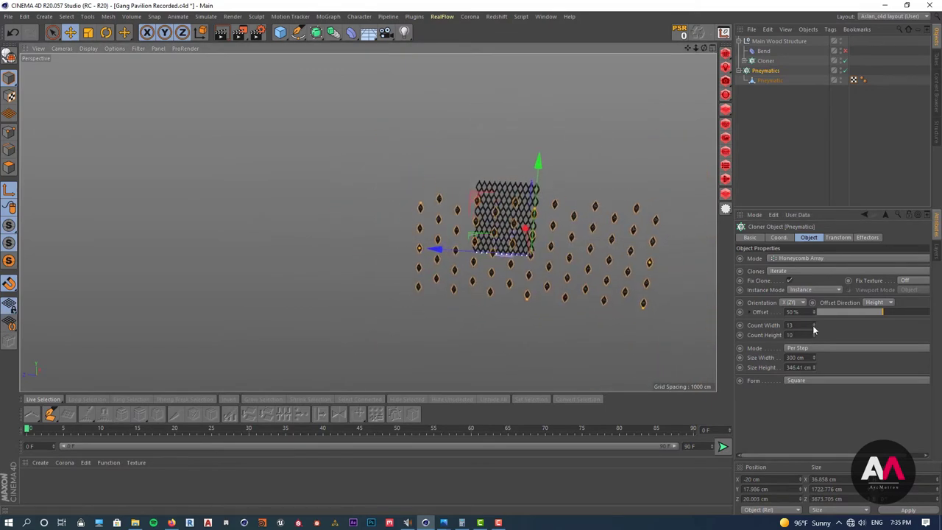
pyautogui.moveTo(816, 328)
pyautogui.mouseDown()
pyautogui.moveTo(815, 343)
pyautogui.moveTo(815, 335)
pyautogui.mouseUp()
pyautogui.scroll(5, 566, 189)
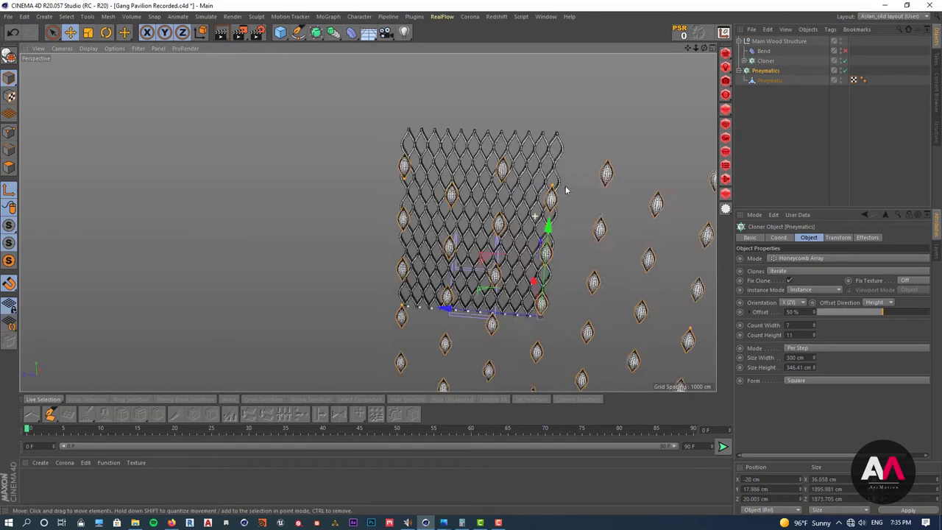
pyautogui.scroll(6, 566, 190)
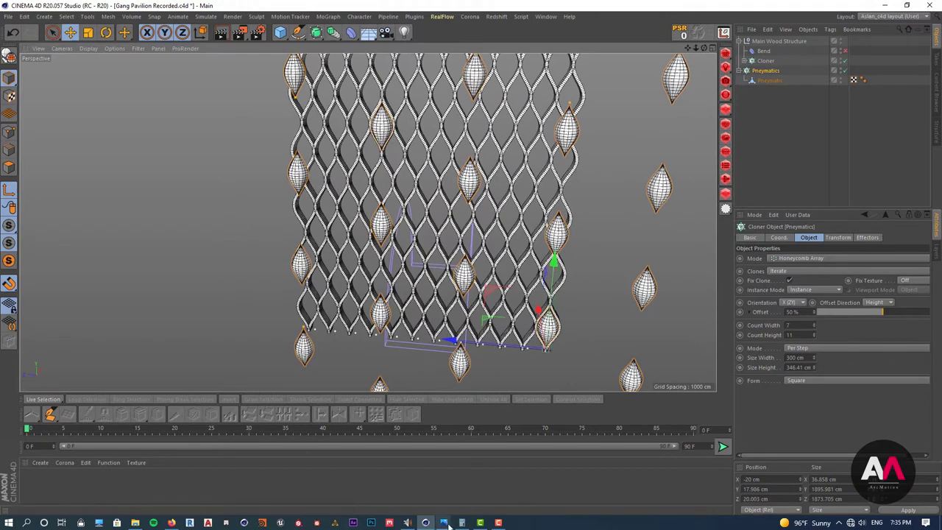
# Check the reference photo in Photos, then examine the wood structure's openings to determine the panel rows and columns needed.
pyautogui.moveTo(444, 523)
pyautogui.click(340, 465)
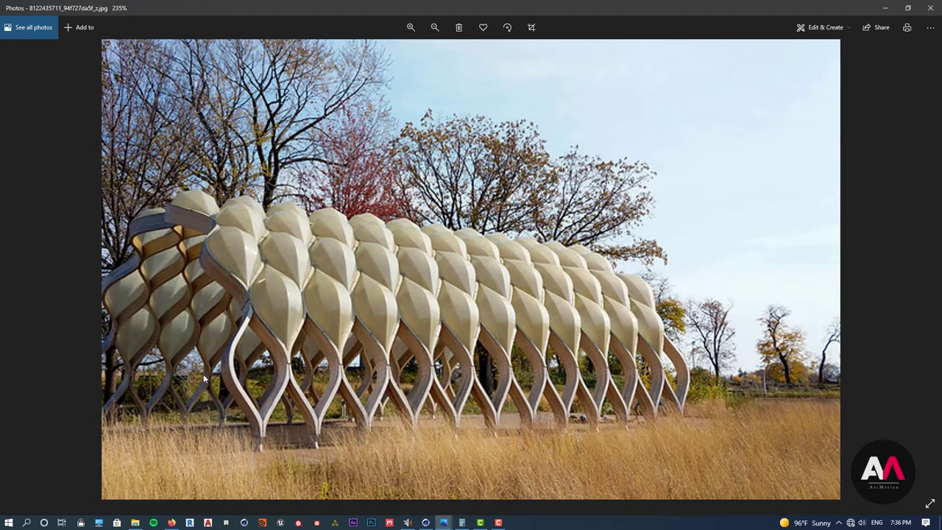
pyautogui.click(885, 8)
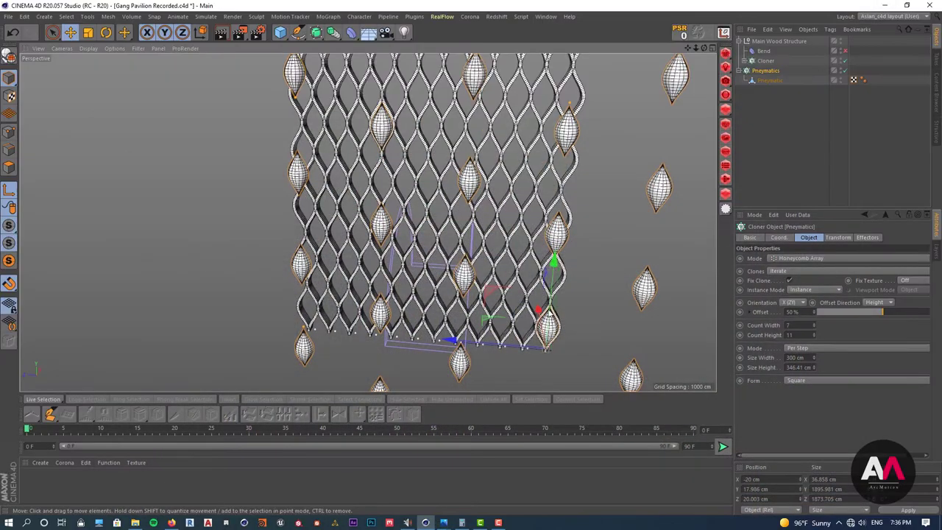
pyautogui.scroll(5, 529, 313)
pyautogui.keyDown('alt'); pyautogui.moveTo(499, 269); pyautogui.dragTo(499, 209); pyautogui.keyUp('alt')
pyautogui.scroll(-2, 499, 213)
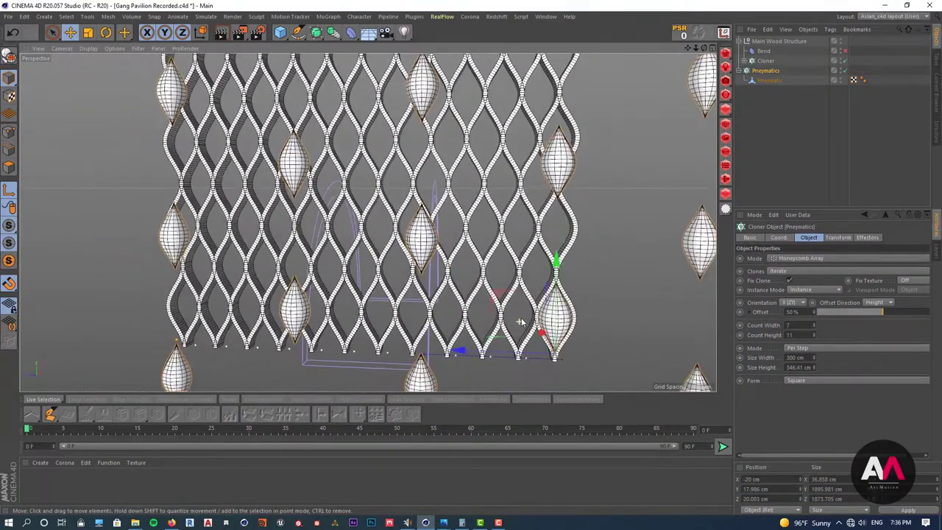
pyautogui.scroll(2, 519, 322)
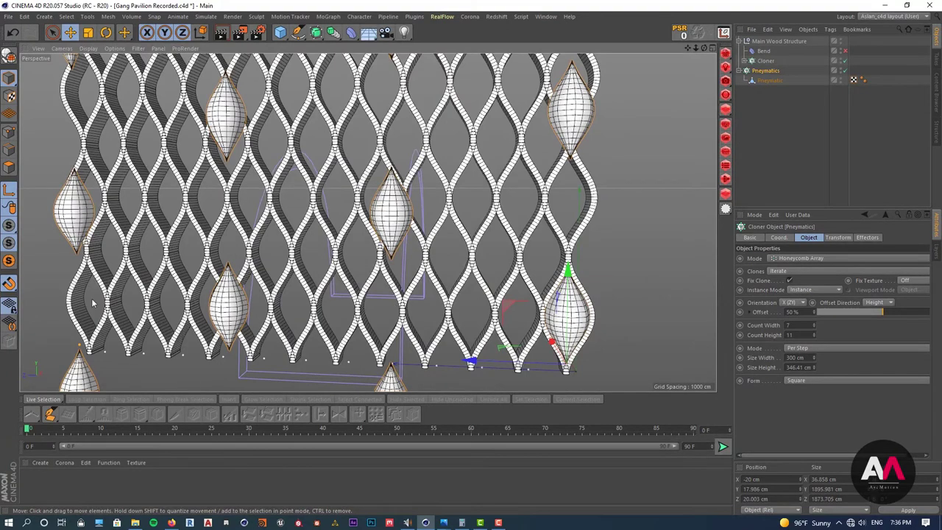
pyautogui.moveTo(494, 293)
pyautogui.keyDown('alt'); pyautogui.mouseDown(button='right')
pyautogui.moveTo(471, 171)
pyautogui.moveTo(494, 91)
pyautogui.moveTo(396, 108)
pyautogui.mouseUp(button='right'); pyautogui.keyUp('alt')
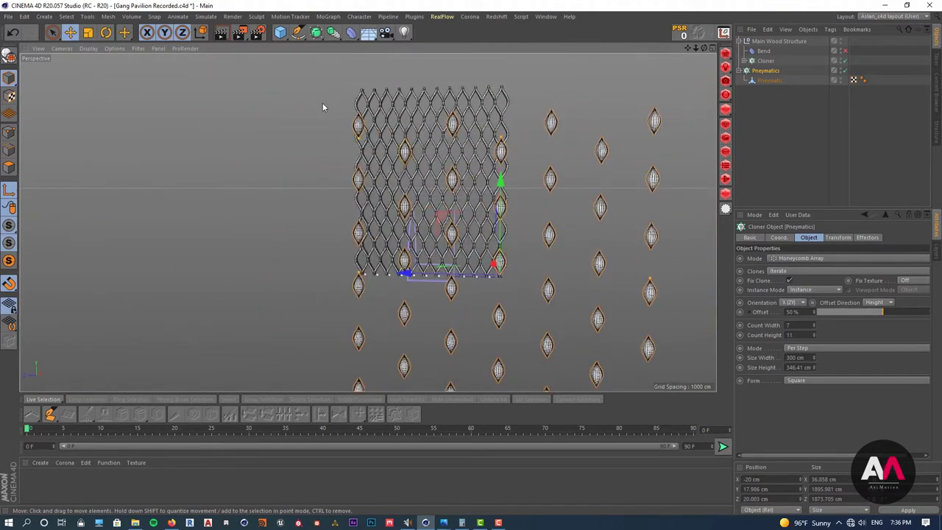
pyautogui.keyDown('alt'); pyautogui.moveTo(503, 221); pyautogui.dragTo(504, 293, button='right'); pyautogui.keyUp('alt')
pyautogui.moveTo(478, 279)
pyautogui.keyDown('alt'); pyautogui.mouseDown()
pyautogui.moveTo(515, 356)
pyautogui.moveTo(481, 296)
pyautogui.mouseUp(); pyautogui.keyUp('alt')
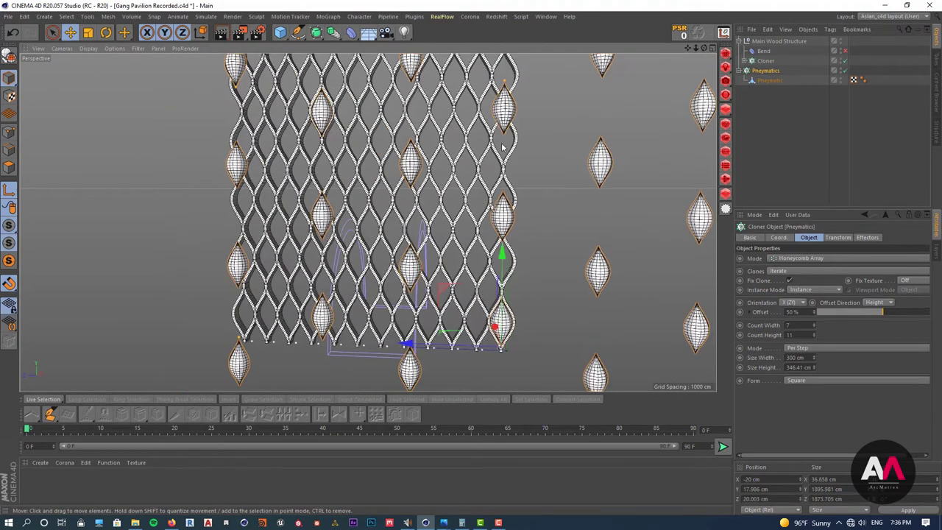
pyautogui.keyDown('alt'); pyautogui.moveTo(503, 148); pyautogui.dragTo(479, 201); pyautogui.keyUp('alt')
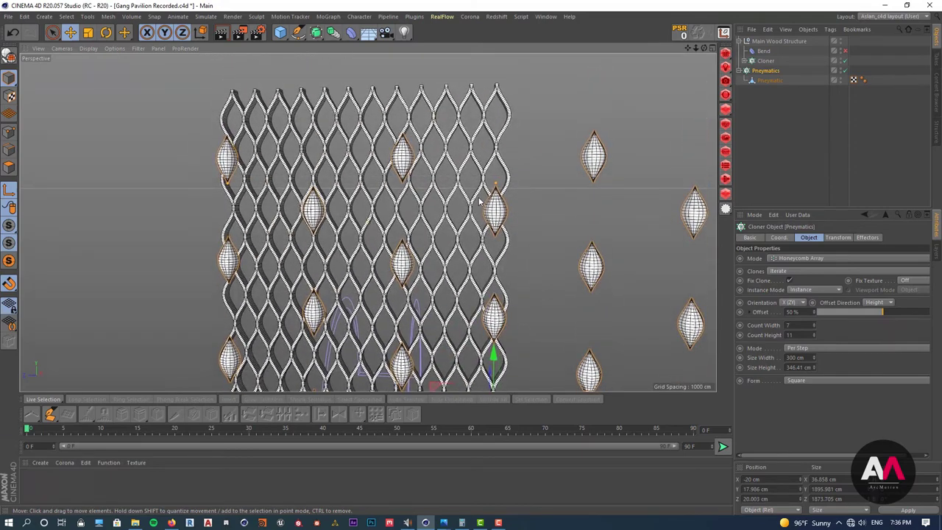
# Set the Pneymatics honeycomb array's Count Height to 9 and Count Width to 23.
pyautogui.click(799, 334)
pyautogui.write('9')
pyautogui.press('Return')
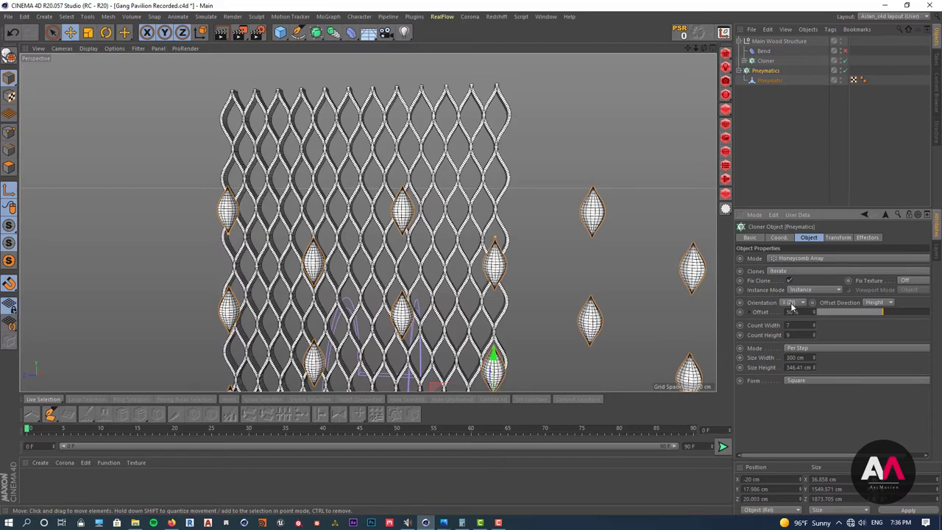
pyautogui.write('23')
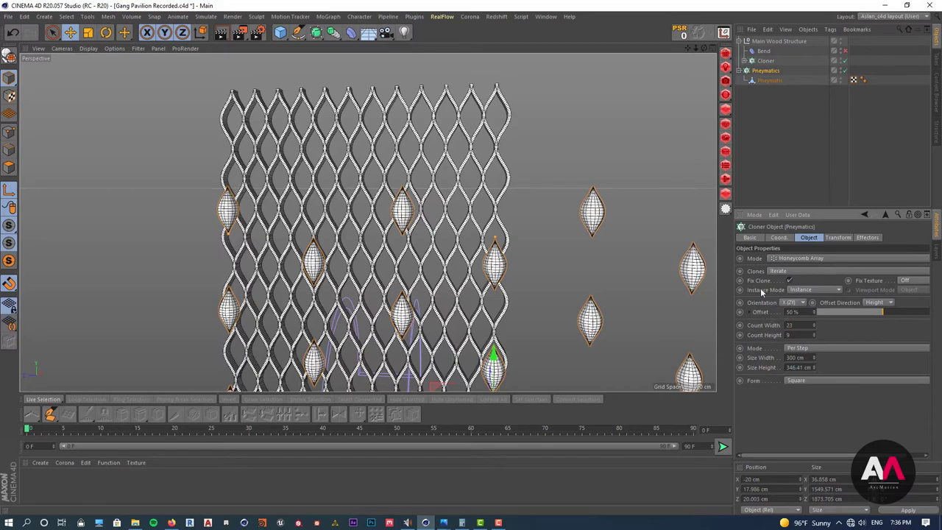
pyautogui.press('Return')
pyautogui.scroll(-6, 505, 317)
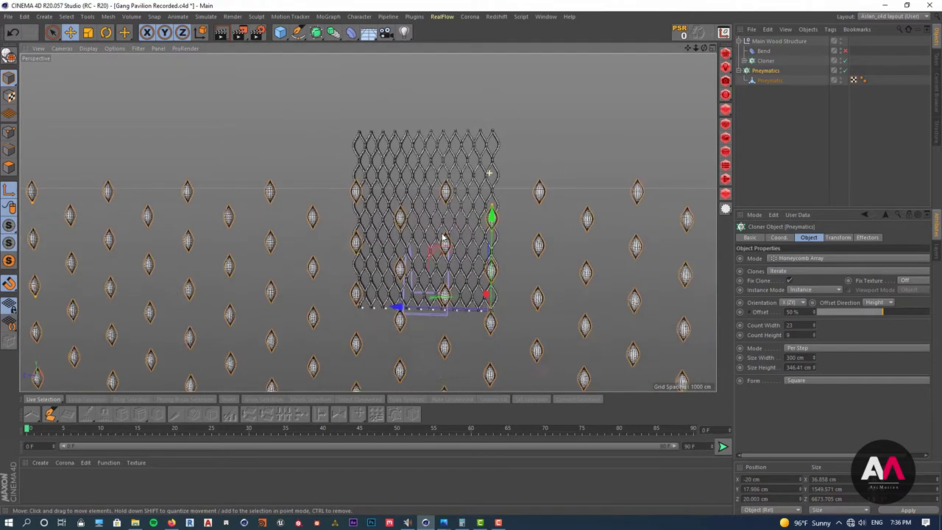
pyautogui.scroll(2, 508, 268)
pyautogui.scroll(5, 503, 298)
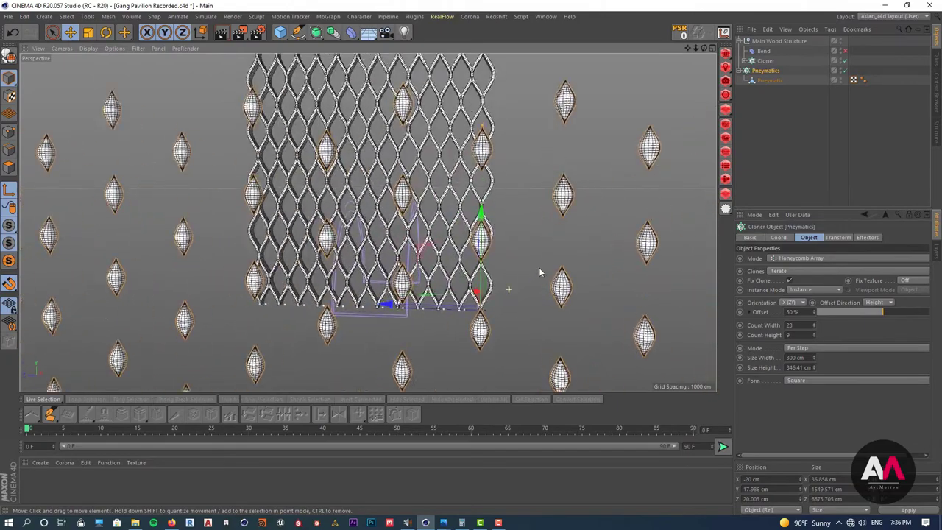
pyautogui.scroll(-3, 503, 275)
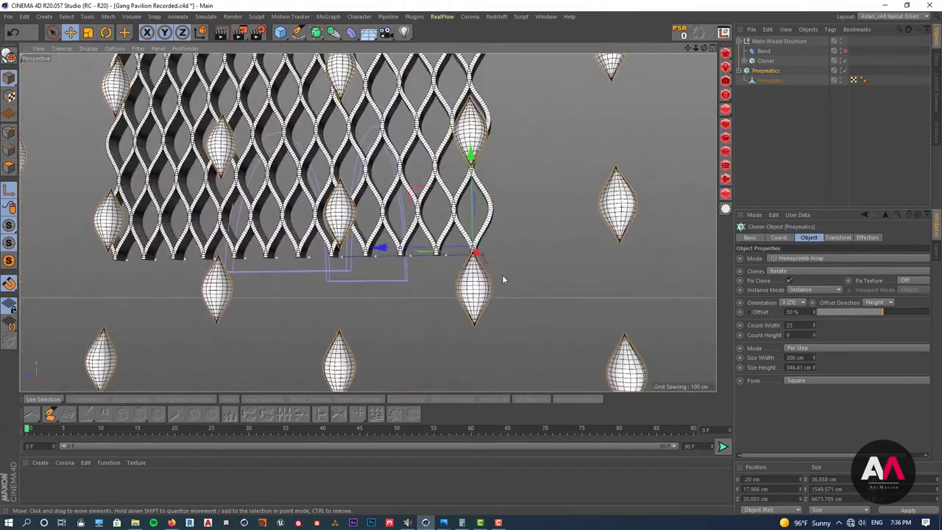
# Move the Pneymatics array up and along the wood structure to about Y 898 cm and Z 459 cm.
pyautogui.keyDown('alt'); pyautogui.moveTo(496, 209); pyautogui.dragTo(493, 228); pyautogui.keyUp('alt')
pyautogui.moveTo(436, 194)
pyautogui.mouseDown()
pyautogui.moveTo(380, 171)
pyautogui.moveTo(362, 108)
pyautogui.mouseUp()
pyautogui.scroll(-6, 448, 206)
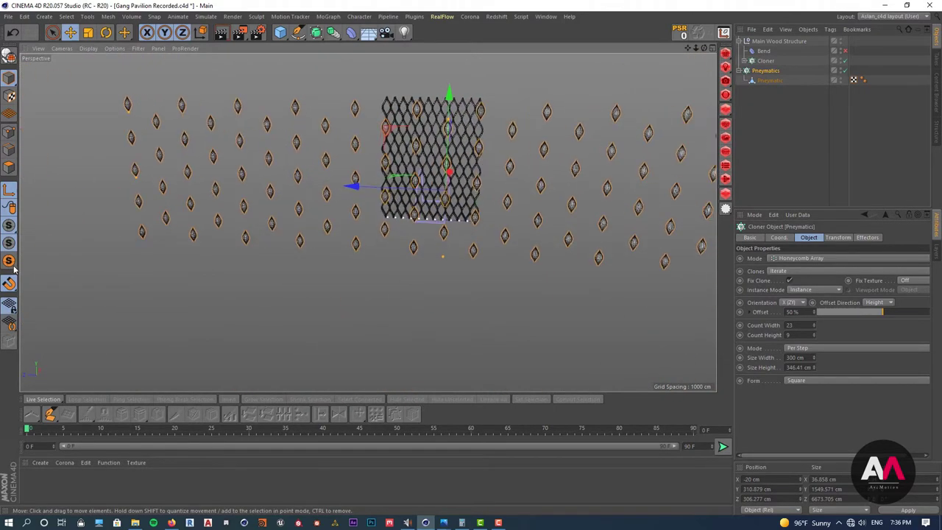
pyautogui.scroll(4, 407, 194)
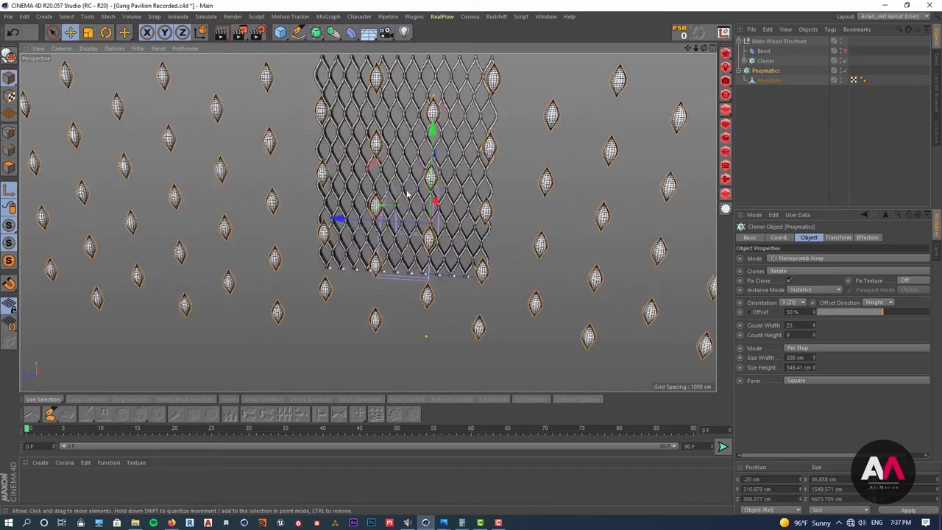
pyautogui.moveTo(375, 172); pyautogui.dragTo(351, 59)
pyautogui.scroll(4, 383, 117)
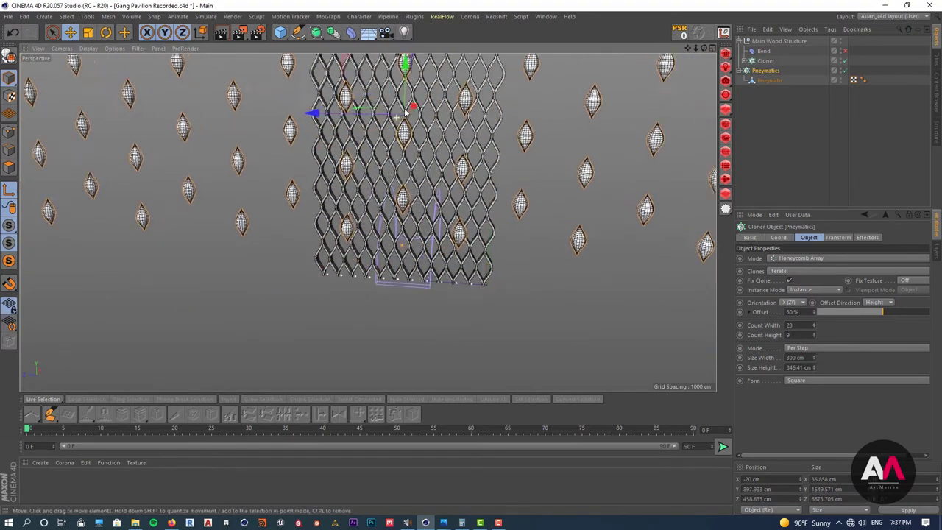
# Shift the Pneymatics array slightly in depth to about X -19.2 cm to seat its panels in the wood openings.
pyautogui.keyDown('alt'); pyautogui.moveTo(429, 131); pyautogui.dragTo(403, 137); pyautogui.keyUp('alt')
pyautogui.keyDown('alt'); pyautogui.moveTo(404, 136); pyautogui.dragTo(482, 152, button='right'); pyautogui.keyUp('alt')
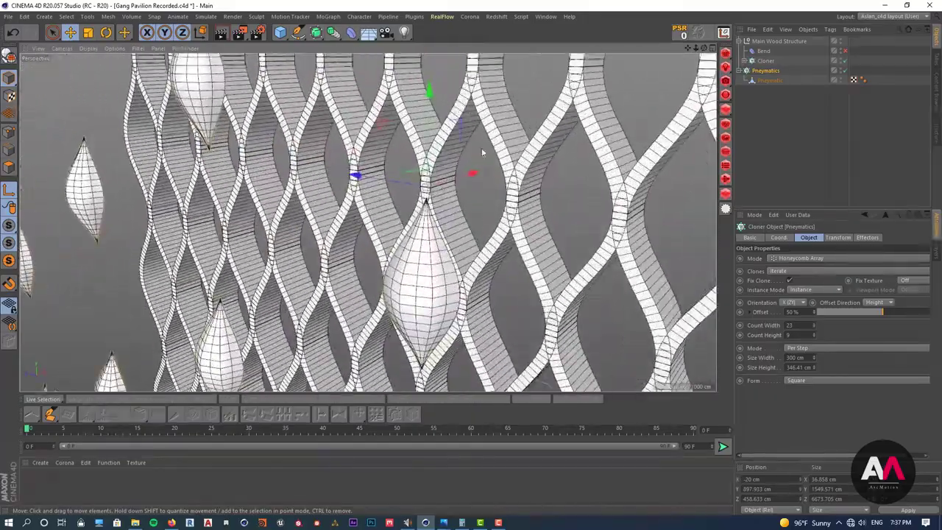
pyautogui.scroll(-5, 473, 168)
pyautogui.keyDown('alt'); pyautogui.moveTo(473, 168); pyautogui.dragTo(484, 194); pyautogui.keyUp('alt')
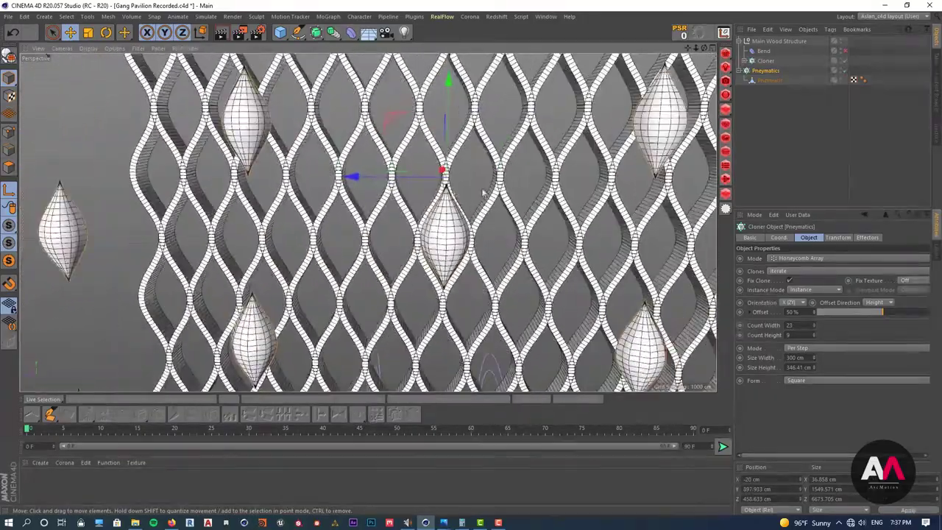
pyautogui.scroll(2, 454, 192)
pyautogui.scroll(4, 446, 187)
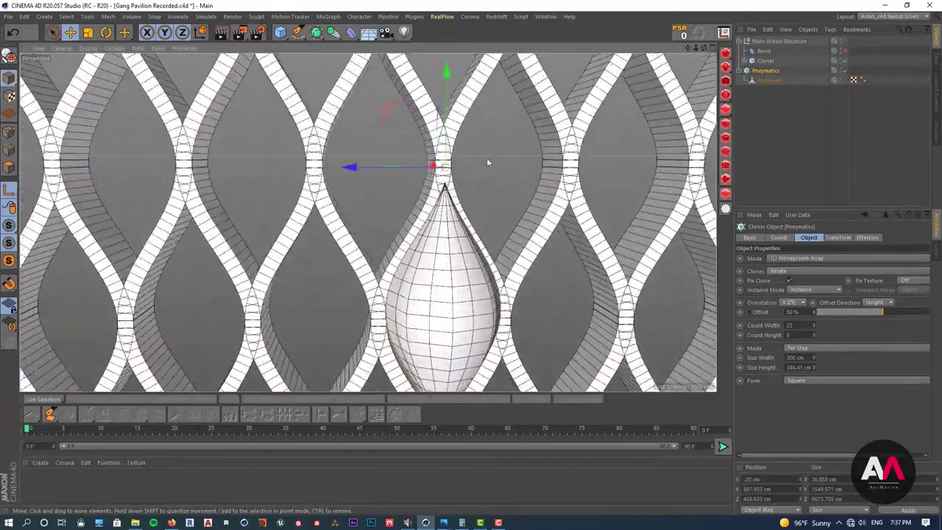
pyautogui.moveTo(437, 187)
pyautogui.keyDown('alt'); pyautogui.mouseDown()
pyautogui.moveTo(425, 150)
pyautogui.moveTo(346, 173)
pyautogui.mouseUp(); pyautogui.keyUp('alt')
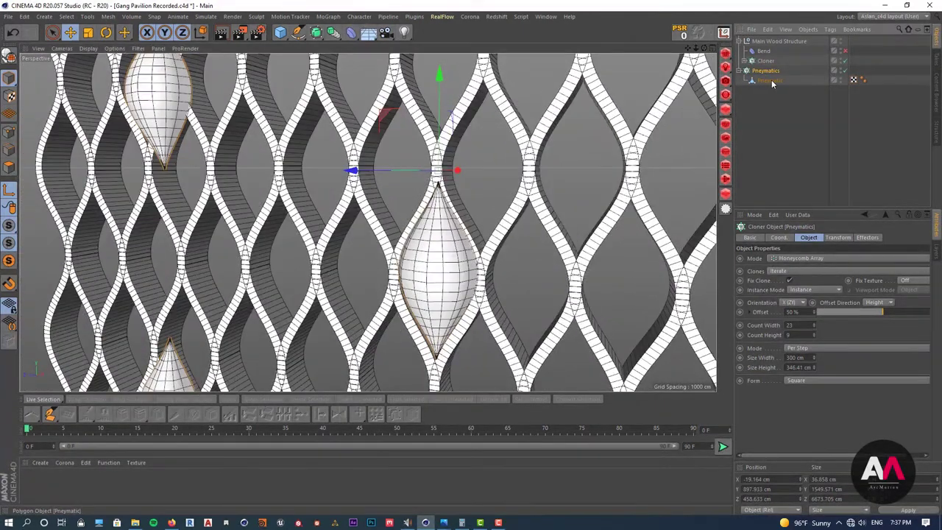
# Select the source Pneymatic panel and examine its axis position at the wood structure's lower corner.
pyautogui.click(771, 80)
pyautogui.keyDown('alt'); pyautogui.moveTo(395, 168); pyautogui.dragTo(221, 302, button='right'); pyautogui.keyUp('alt')
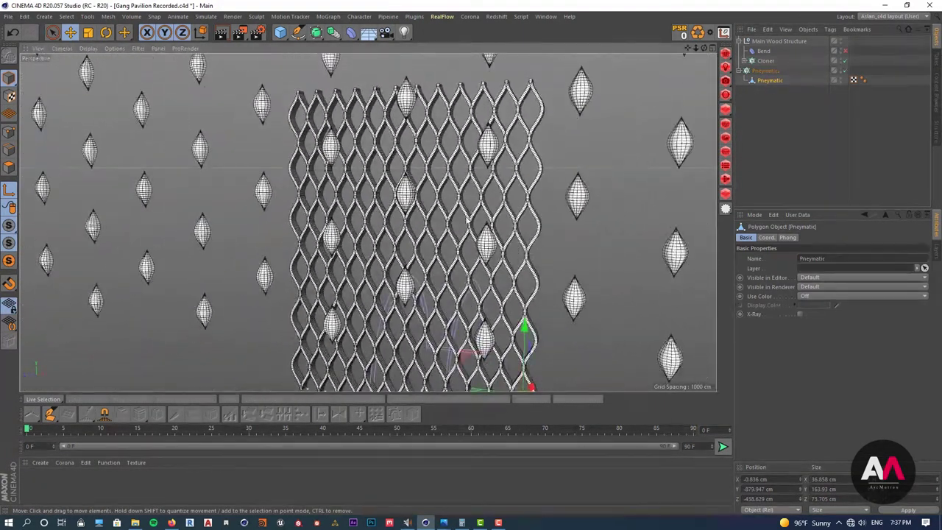
pyautogui.keyDown('alt'); pyautogui.moveTo(467, 221); pyautogui.dragTo(397, 258, button='right'); pyautogui.keyUp('alt')
pyautogui.moveTo(493, 324)
pyautogui.keyDown('alt'); pyautogui.mouseDown(button='right')
pyautogui.moveTo(505, 288)
pyautogui.moveTo(506, 319)
pyautogui.mouseUp(button='right'); pyautogui.keyUp('alt')
pyautogui.scroll(6, 505, 319)
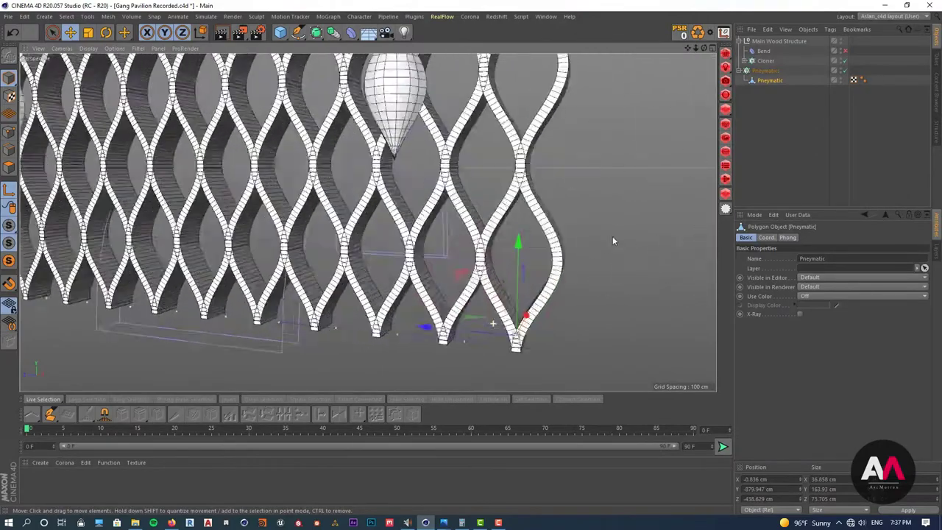
pyautogui.scroll(-8, 543, 302)
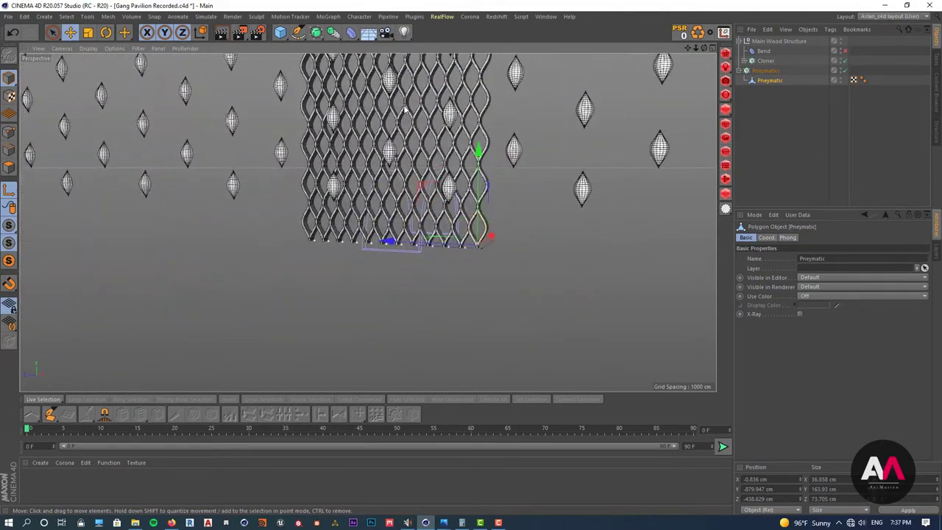
# Set the Pneymatics honeycomb array's Size Width to 40 cm so the panels match the column spacing of the wood structure.
pyautogui.click(765, 70)
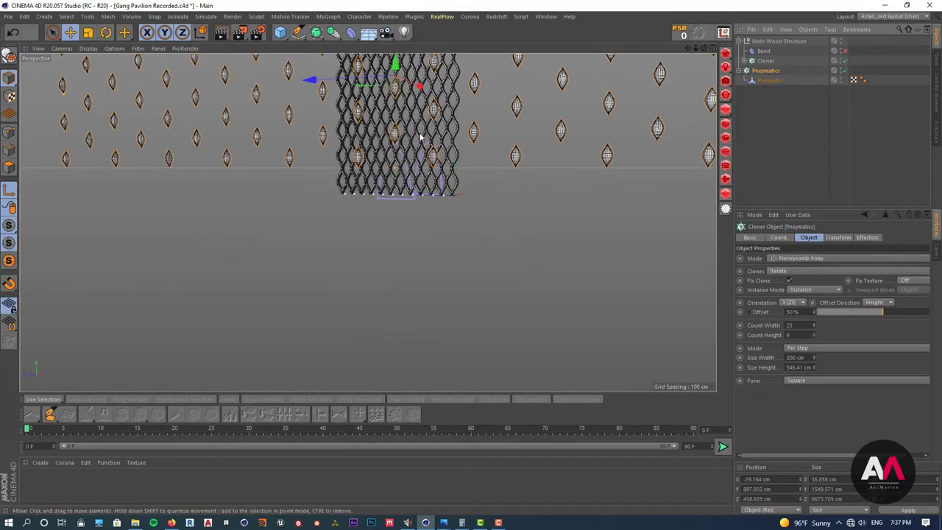
pyautogui.keyDown('alt'); pyautogui.moveTo(412, 164); pyautogui.dragTo(400, 185, button='right'); pyautogui.keyUp('alt')
pyautogui.keyDown('alt'); pyautogui.moveTo(400, 184); pyautogui.dragTo(414, 270, button='middle'); pyautogui.keyUp('alt')
pyautogui.keyDown('alt'); pyautogui.moveTo(447, 171); pyautogui.dragTo(495, 170, button='right'); pyautogui.keyUp('alt')
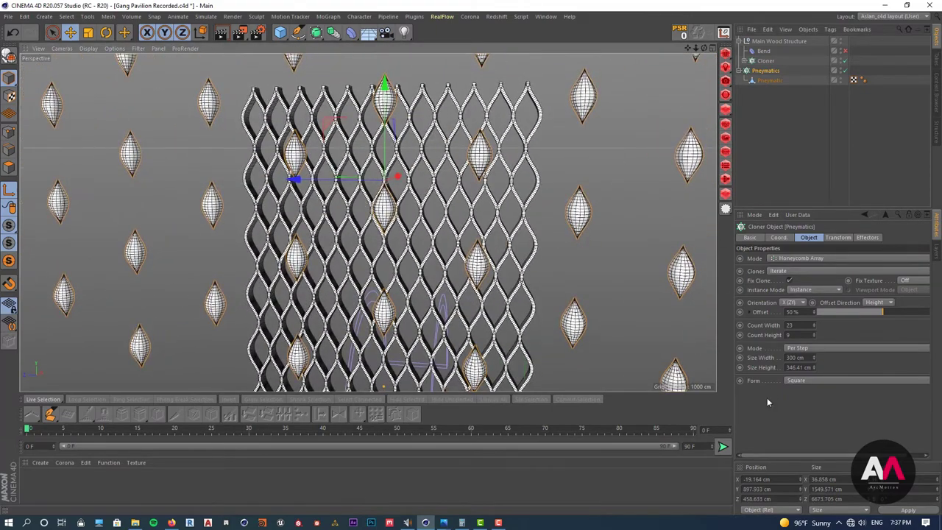
pyautogui.moveTo(814, 359); pyautogui.dragTo(814, 462)
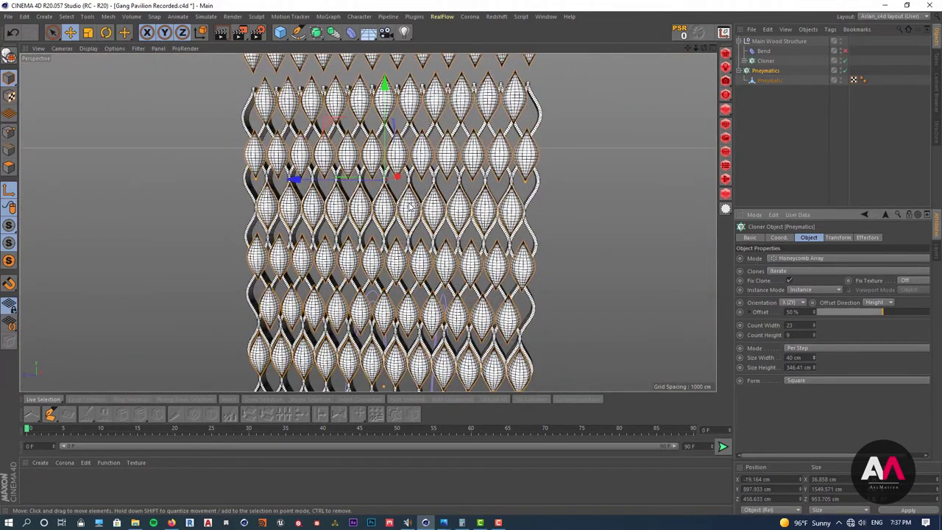
# Nudge the Pneymatics array to about Y 894 cm and Z 460 cm so one panel row fits its openings.
pyautogui.scroll(5, 439, 199)
pyautogui.scroll(5, 410, 190)
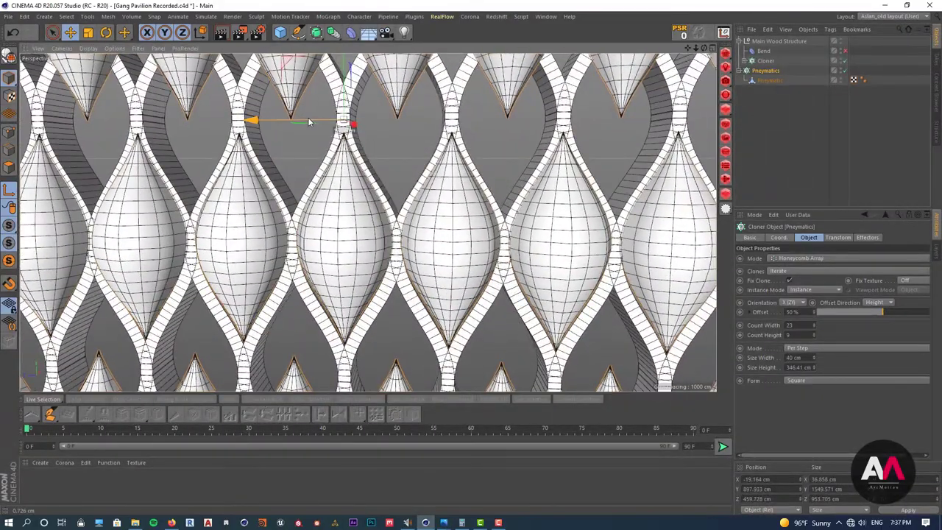
pyautogui.scroll(4, 307, 117)
pyautogui.keyDown('alt'); pyautogui.moveTo(318, 260); pyautogui.dragTo(332, 251); pyautogui.keyUp('alt')
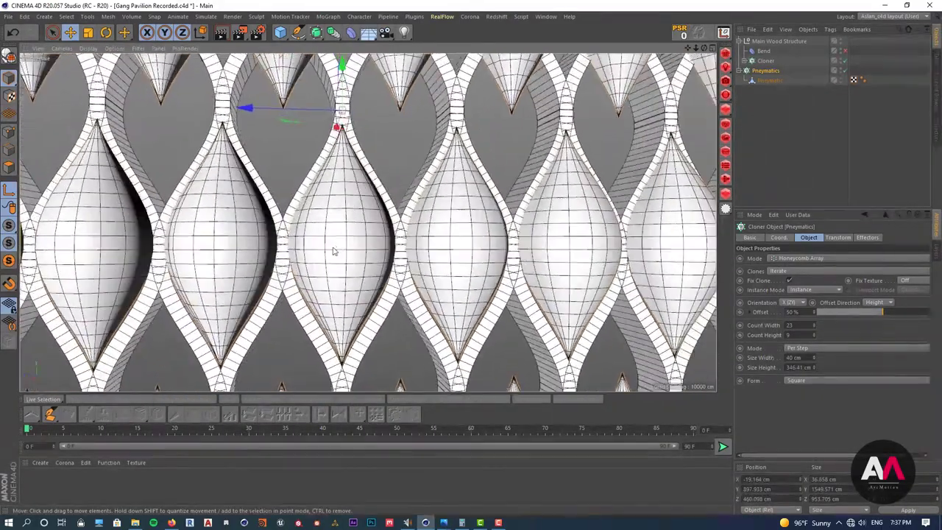
pyautogui.moveTo(341, 80); pyautogui.dragTo(340, 86)
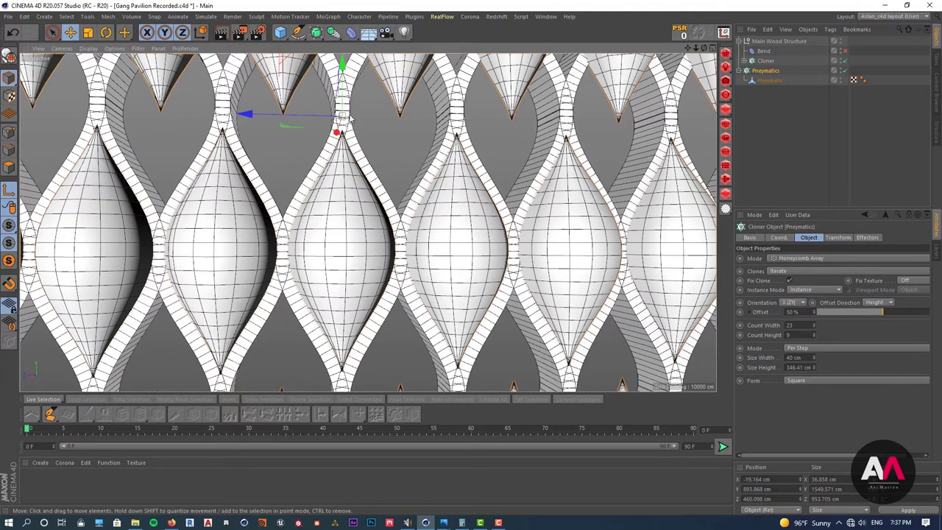
# Reduce the Pneymatics honeycomb array's Size Height to about 189.4 cm to close the gaps between panel rows.
pyautogui.keyDown('alt'); pyautogui.moveTo(316, 198); pyautogui.dragTo(278, 233, button='right'); pyautogui.keyUp('alt')
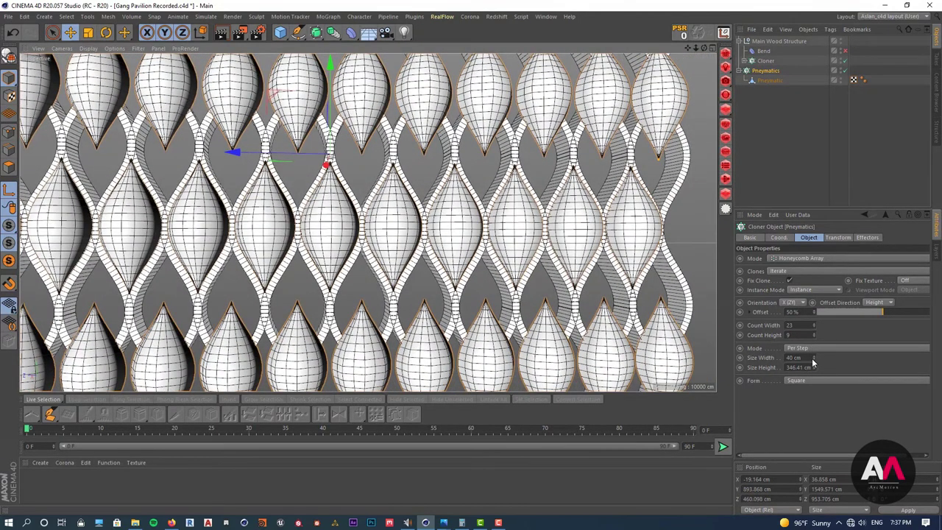
pyautogui.moveTo(807, 358); pyautogui.dragTo(748, 362)
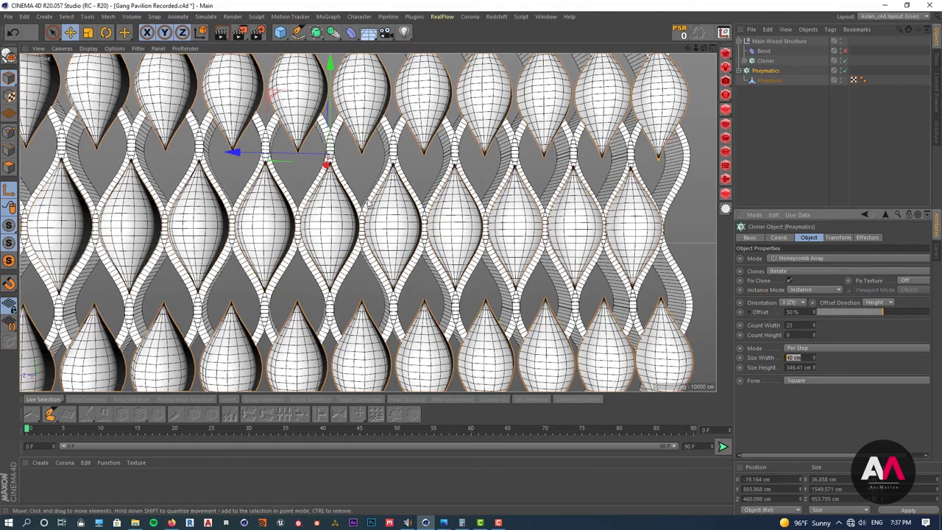
pyautogui.moveTo(813, 368); pyautogui.dragTo(813, 488)
# Move the Pneymatics array down the wood structure to about Y 505 cm.
pyautogui.scroll(3, 344, 139)
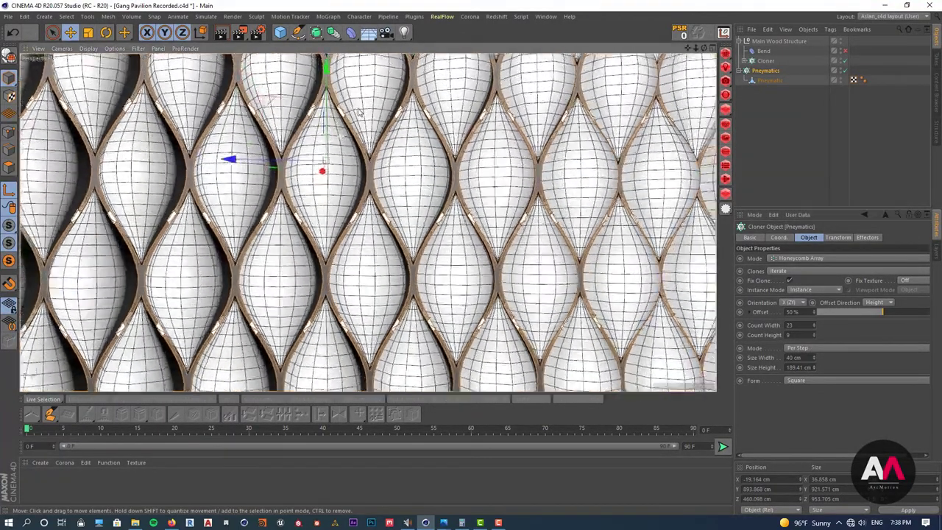
pyautogui.moveTo(326, 89); pyautogui.dragTo(325, 131)
pyautogui.scroll(-6, 258, 205)
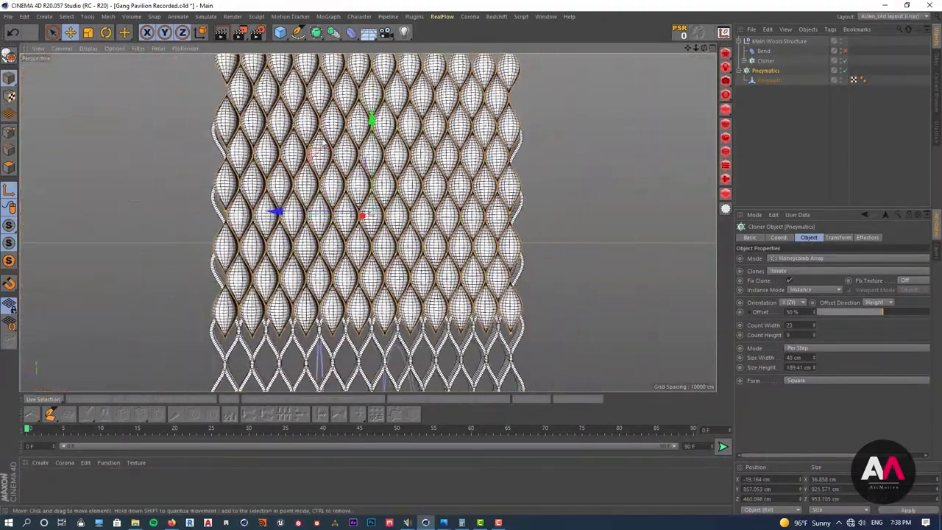
pyautogui.scroll(-3, 332, 232)
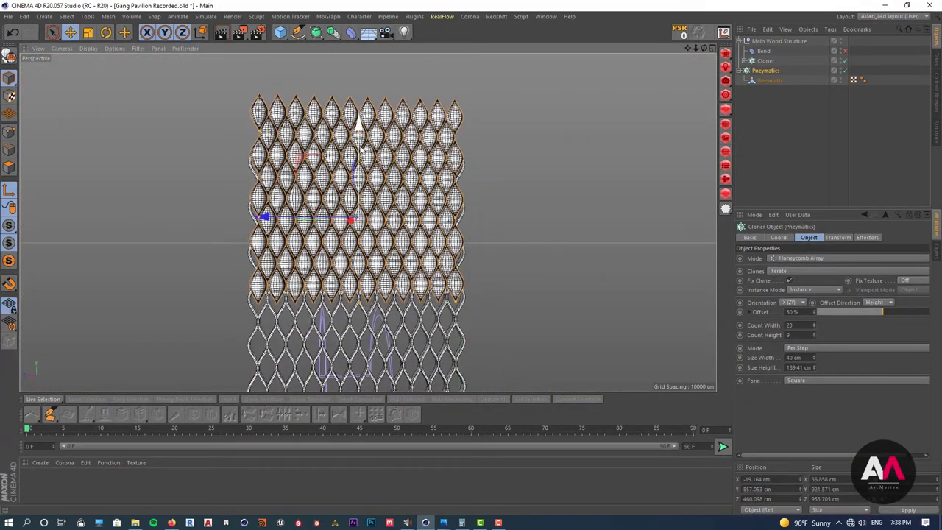
pyautogui.moveTo(362, 148); pyautogui.dragTo(359, 224)
pyautogui.scroll(-2, 270, 164)
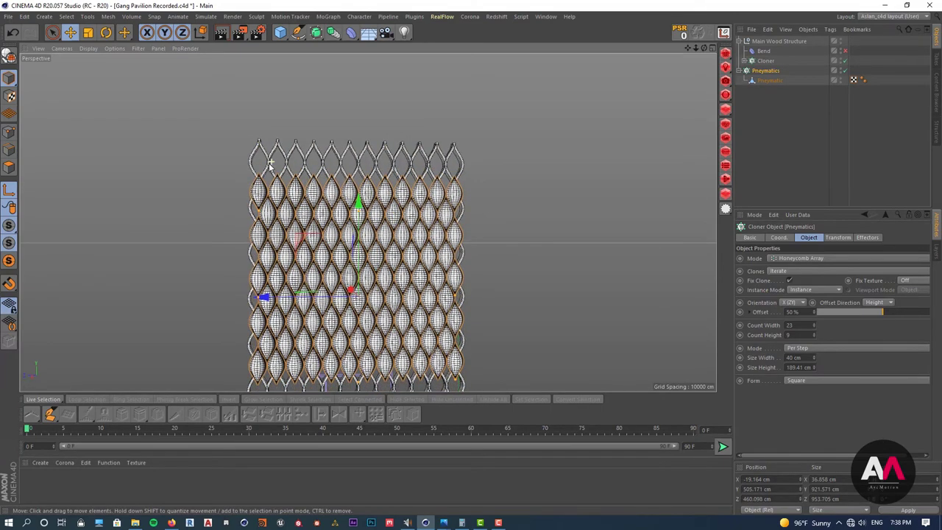
# Offset the Pneymatics array by about half an opening, to about Y 534 cm and Z 501 cm.
pyautogui.scroll(3, 303, 267)
pyautogui.moveTo(311, 293); pyautogui.dragTo(285, 298)
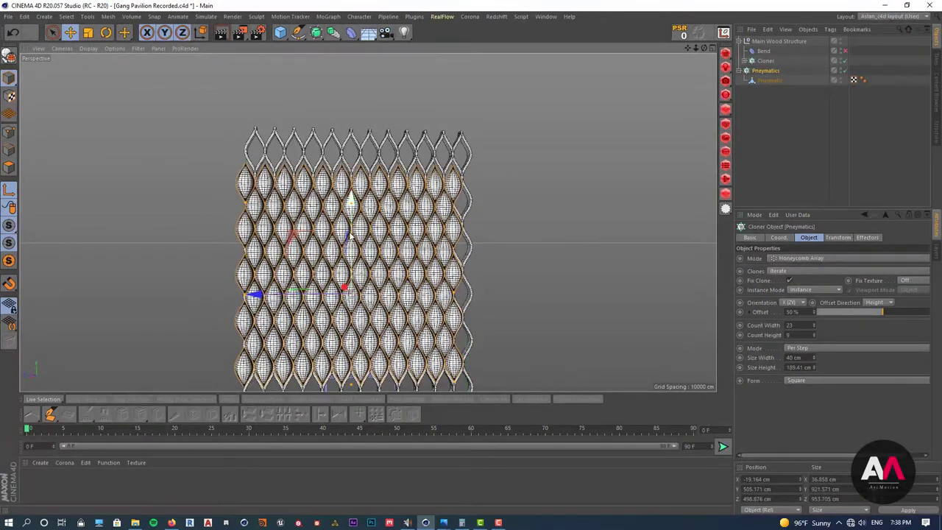
pyautogui.moveTo(351, 201); pyautogui.dragTo(351, 192)
pyautogui.moveTo(300, 289); pyautogui.dragTo(281, 293)
pyautogui.keyDown('alt'); pyautogui.moveTo(404, 330); pyautogui.dragTo(365, 335); pyautogui.keyUp('alt')
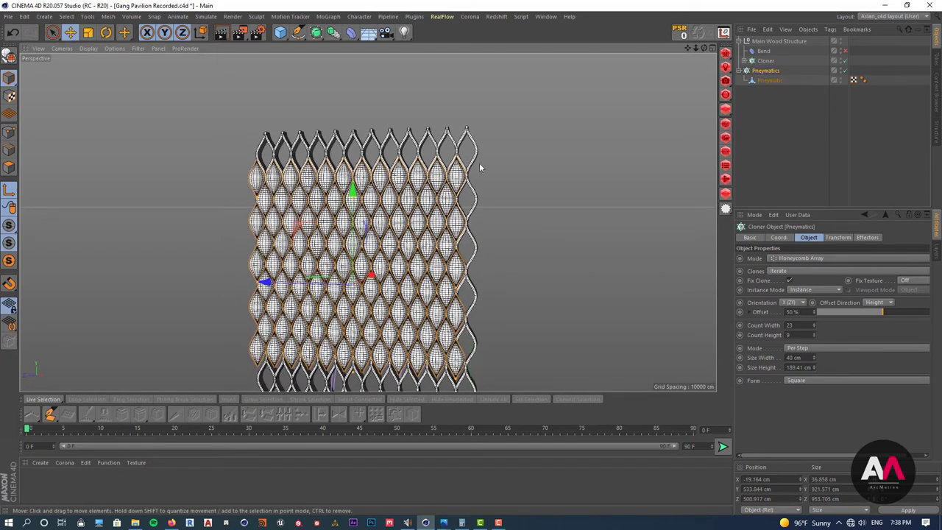
# Set the Pneymatics array's Count Width to 24 and shift the array sideways to about Z 440 cm.
pyautogui.click(814, 326)
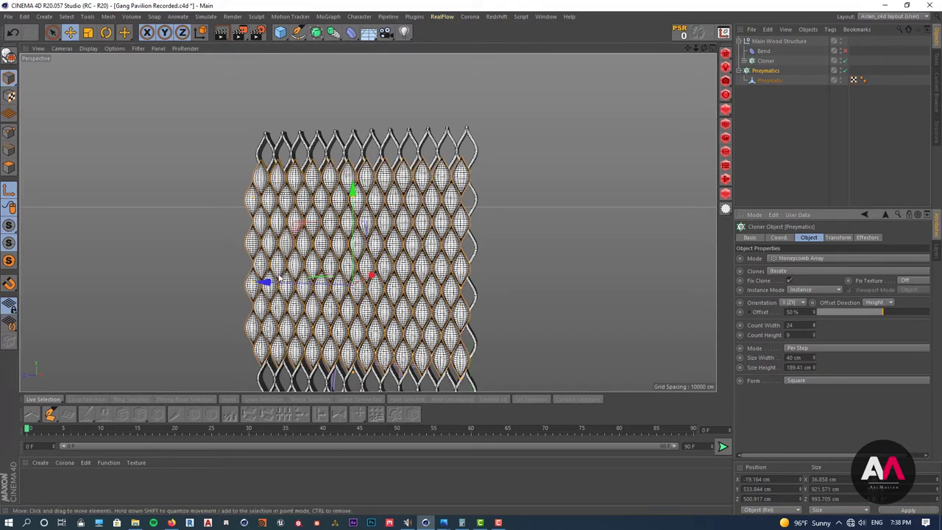
pyautogui.moveTo(267, 282); pyautogui.dragTo(302, 295)
pyautogui.scroll(3, 301, 293)
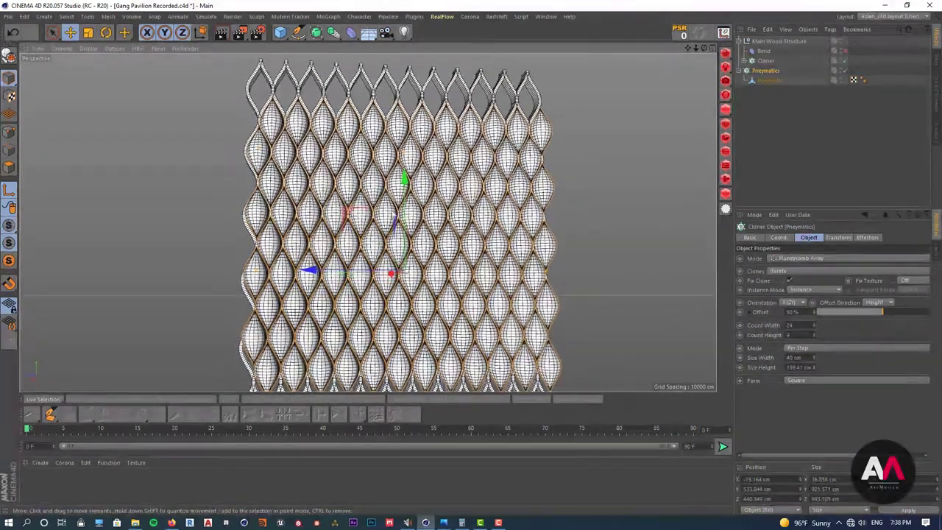
pyautogui.keyDown('alt'); pyautogui.moveTo(325, 213); pyautogui.dragTo(320, 212); pyautogui.keyUp('alt')
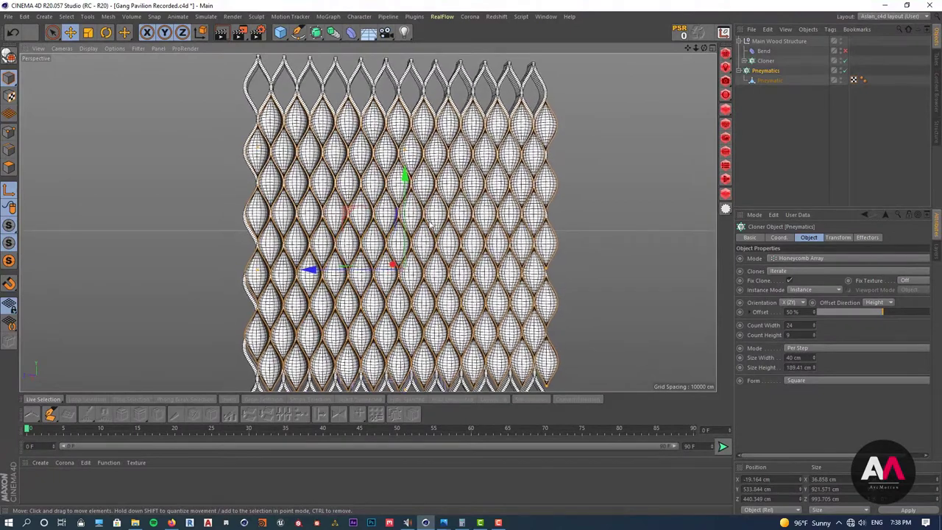
# Lower the Pneymatics array to about Y 524 cm and set its Size Height to 200 cm.
pyautogui.moveTo(407, 210); pyautogui.dragTo(408, 214)
pyautogui.click(802, 368)
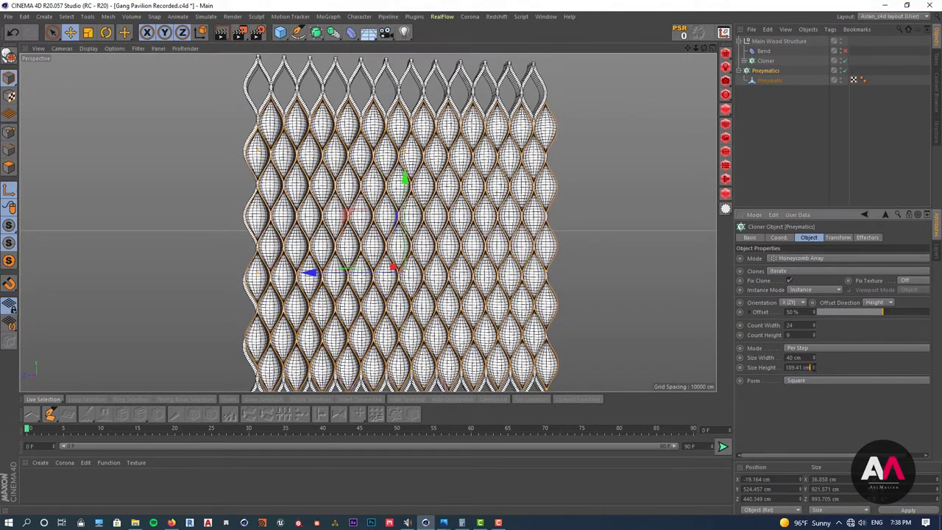
pyautogui.moveTo(810, 368); pyautogui.dragTo(710, 354)
pyautogui.write('200')
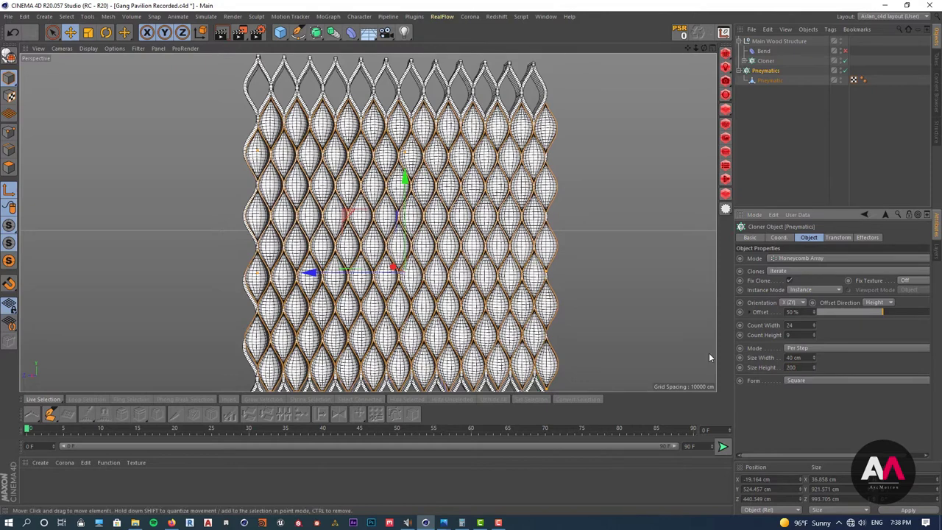
pyautogui.press('Return')
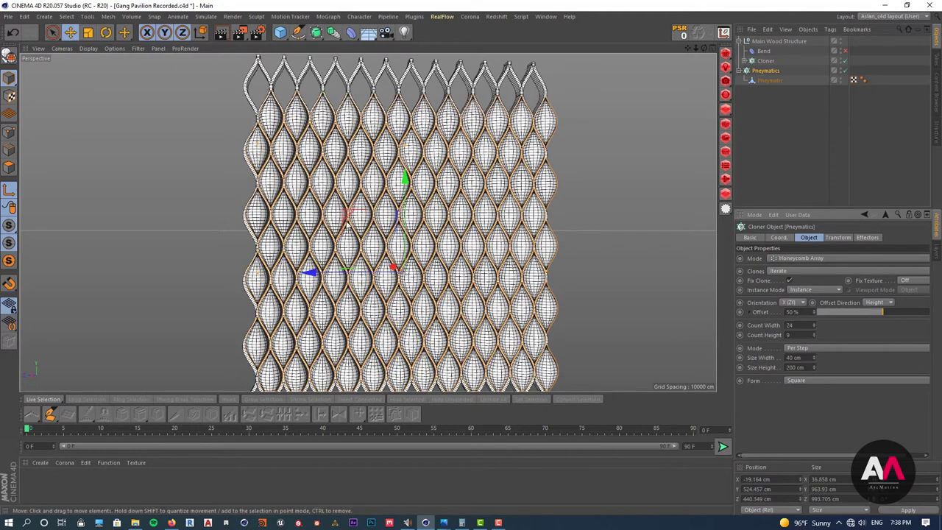
# Fine-tune the Pneymatics array's position to about Y 520 cm and Z 442 cm to center the panels in their openings.
pyautogui.moveTo(404, 210); pyautogui.dragTo(409, 207)
pyautogui.scroll(5, 398, 243)
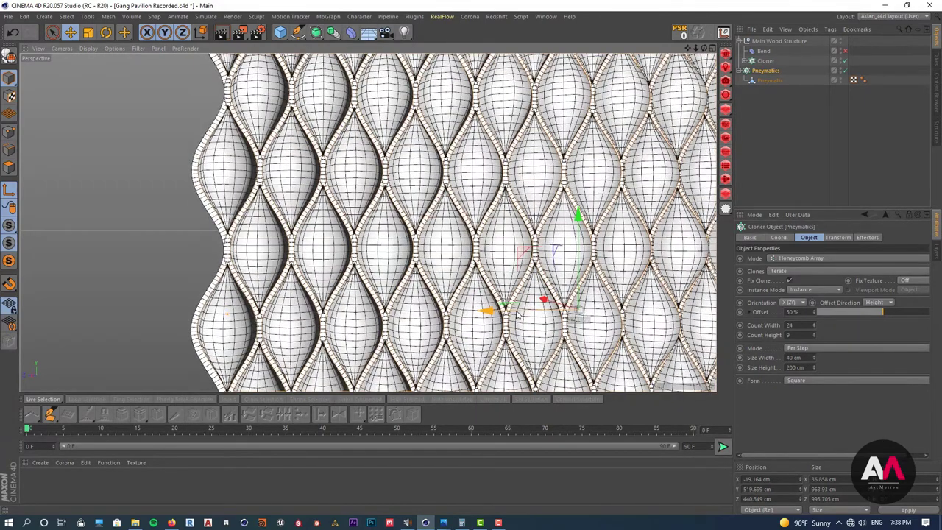
pyautogui.moveTo(517, 316); pyautogui.dragTo(517, 315)
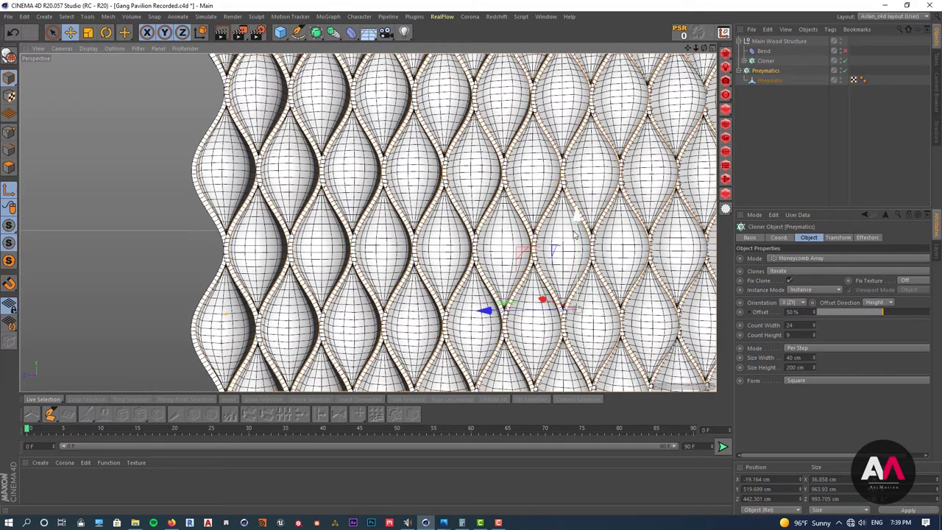
# Examine how the panels fit the wood openings along the structure's lower edge and both sides.
pyautogui.keyDown('alt'); pyautogui.moveTo(450, 189); pyautogui.dragTo(390, 371, button='right'); pyautogui.keyUp('alt')
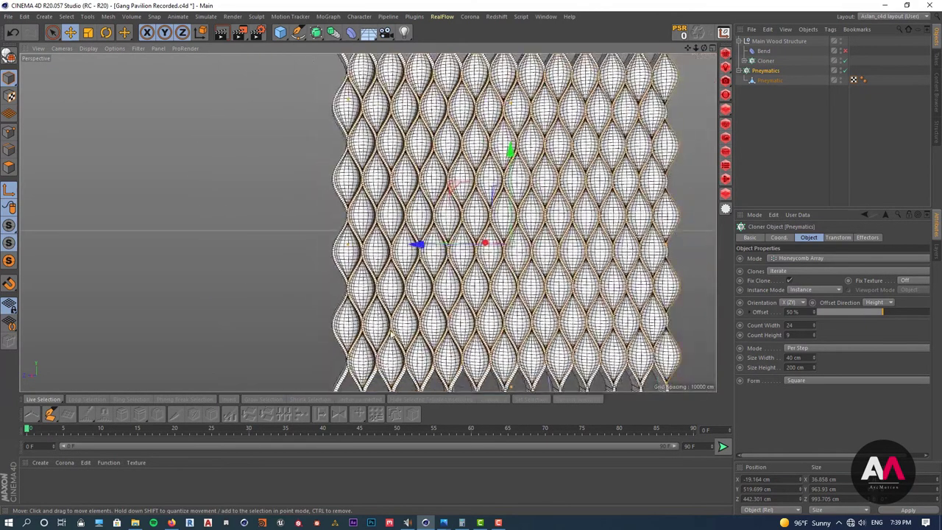
pyautogui.keyDown('alt'); pyautogui.moveTo(392, 335); pyautogui.dragTo(385, 219, button='right'); pyautogui.keyUp('alt')
pyautogui.scroll(-4, 367, 242)
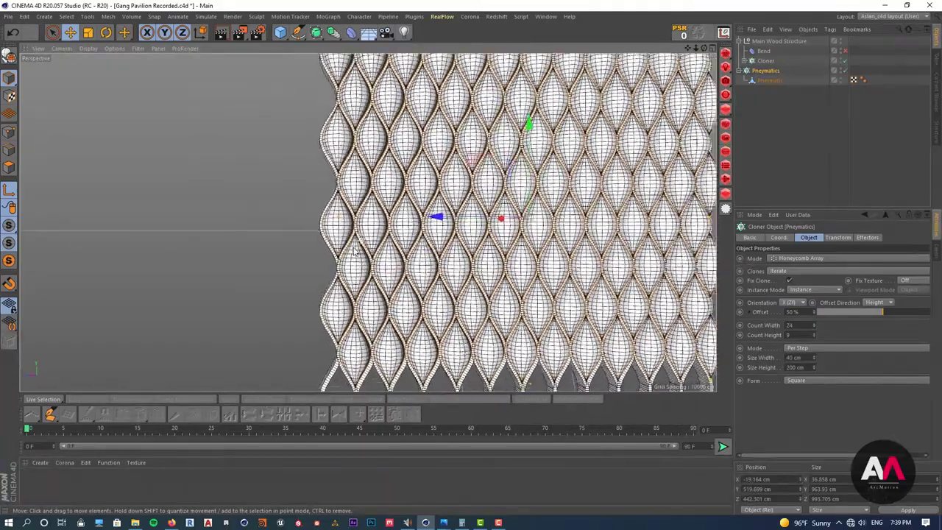
pyautogui.scroll(6, 617, 219)
pyautogui.keyDown('alt'); pyautogui.moveTo(617, 218); pyautogui.dragTo(662, 215); pyautogui.keyUp('alt')
pyautogui.scroll(-2, 442, 265)
pyautogui.scroll(1, 114, 247)
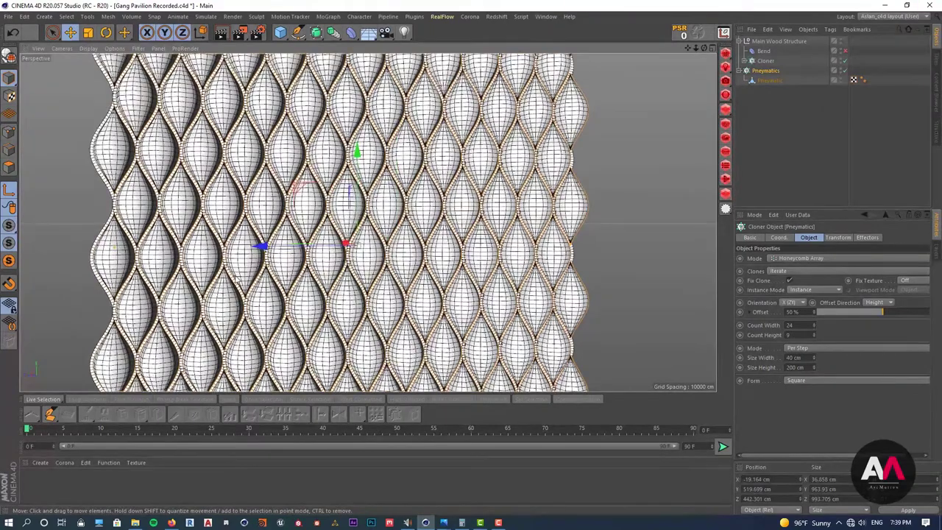
# Examine how the pneumatic panels sit in the wood openings across the middle, lower edge and outer sides.
pyautogui.moveTo(234, 274)
pyautogui.keyDown('alt'); pyautogui.mouseDown()
pyautogui.moveTo(258, 248)
pyautogui.moveTo(279, 253)
pyautogui.mouseUp(); pyautogui.keyUp('alt')
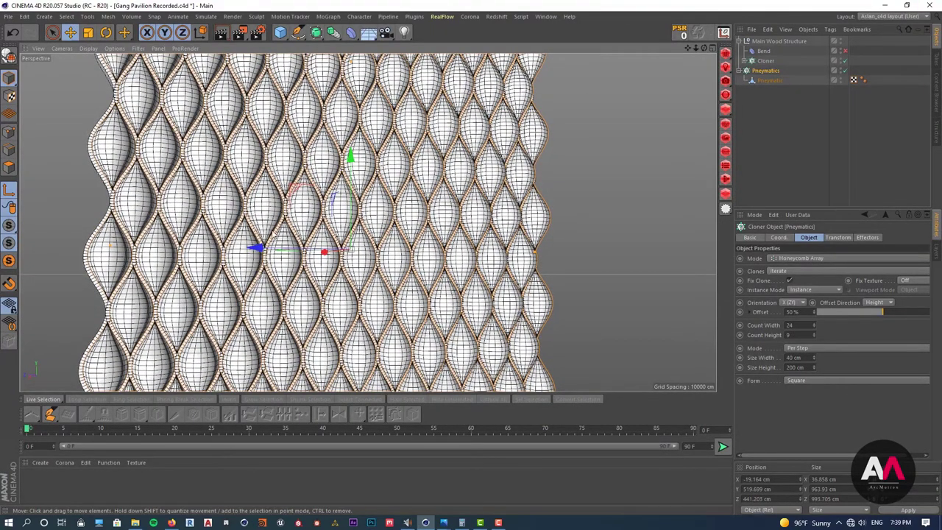
pyautogui.keyDown('alt'); pyautogui.moveTo(218, 279); pyautogui.dragTo(267, 259, button='right'); pyautogui.keyUp('alt')
pyautogui.keyDown('alt'); pyautogui.moveTo(267, 258); pyautogui.dragTo(293, 243); pyautogui.keyUp('alt')
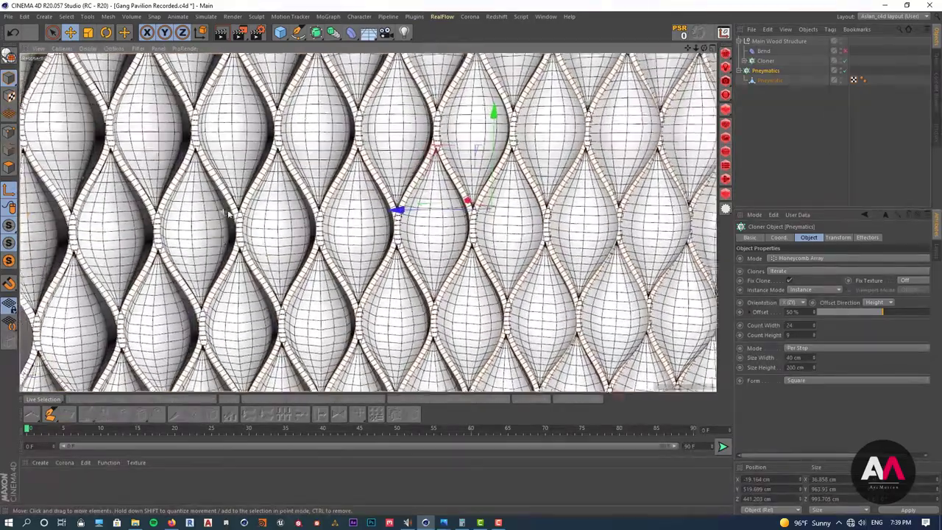
pyautogui.moveTo(223, 211)
pyautogui.keyDown('alt'); pyautogui.mouseDown(button='right')
pyautogui.moveTo(342, 174)
pyautogui.moveTo(301, 199)
pyautogui.mouseUp(button='right'); pyautogui.keyUp('alt')
pyautogui.moveTo(407, 151)
pyautogui.keyDown('alt'); pyautogui.mouseDown(button='right')
pyautogui.moveTo(221, 249)
pyautogui.moveTo(376, 294)
pyautogui.mouseUp(button='right'); pyautogui.keyUp('alt')
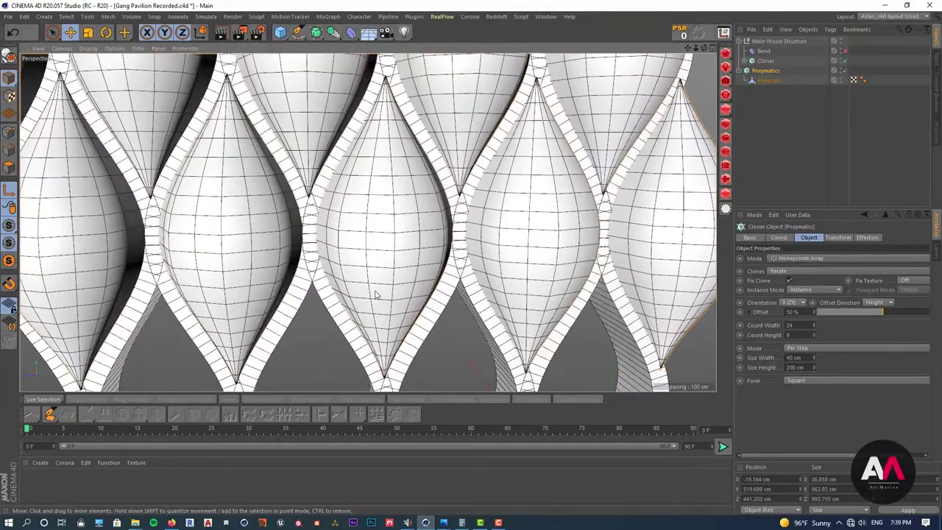
pyautogui.keyDown('alt'); pyautogui.moveTo(375, 295); pyautogui.dragTo(305, 275); pyautogui.keyUp('alt')
pyautogui.keyDown('alt'); pyautogui.moveTo(305, 276); pyautogui.dragTo(346, 258, button='right'); pyautogui.keyUp('alt')
pyautogui.keyDown('alt'); pyautogui.moveTo(456, 162); pyautogui.dragTo(334, 261, button='right'); pyautogui.keyUp('alt')
pyautogui.keyDown('alt'); pyautogui.moveTo(335, 261); pyautogui.dragTo(376, 132); pyautogui.keyUp('alt')
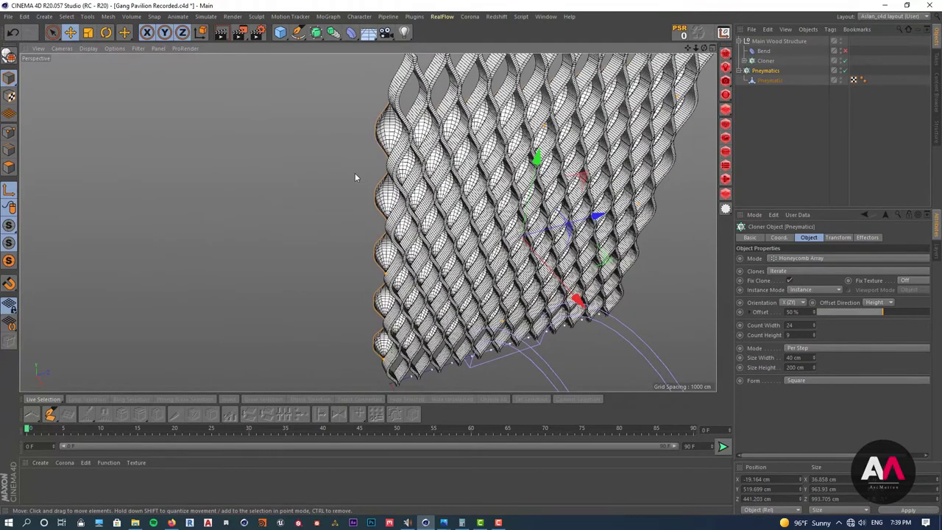
# Select the overhanging column of pneumatic clones along the structure's outer edge with MoGraph Selection and hide them with Hide Selected.
pyautogui.keyDown('alt'); pyautogui.moveTo(390, 312); pyautogui.dragTo(374, 165); pyautogui.keyUp('alt')
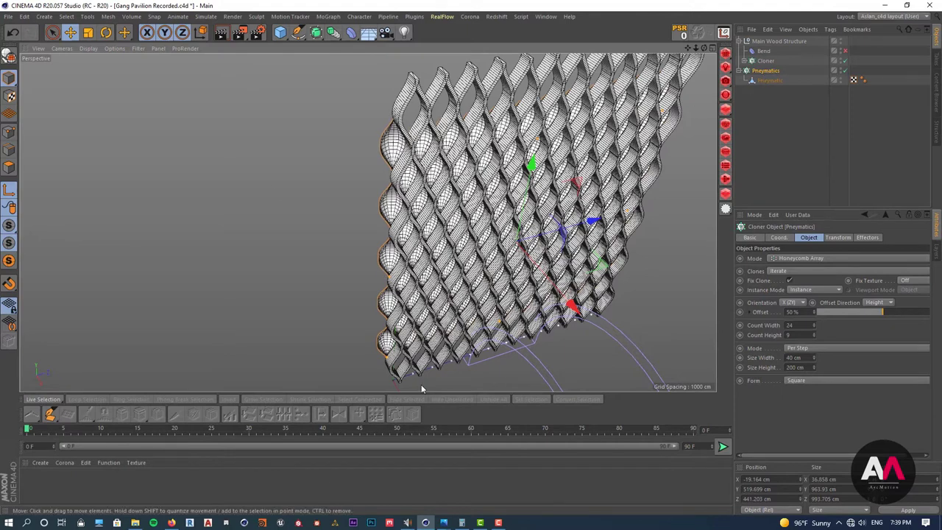
pyautogui.click(328, 16)
pyautogui.moveTo(335, 18)
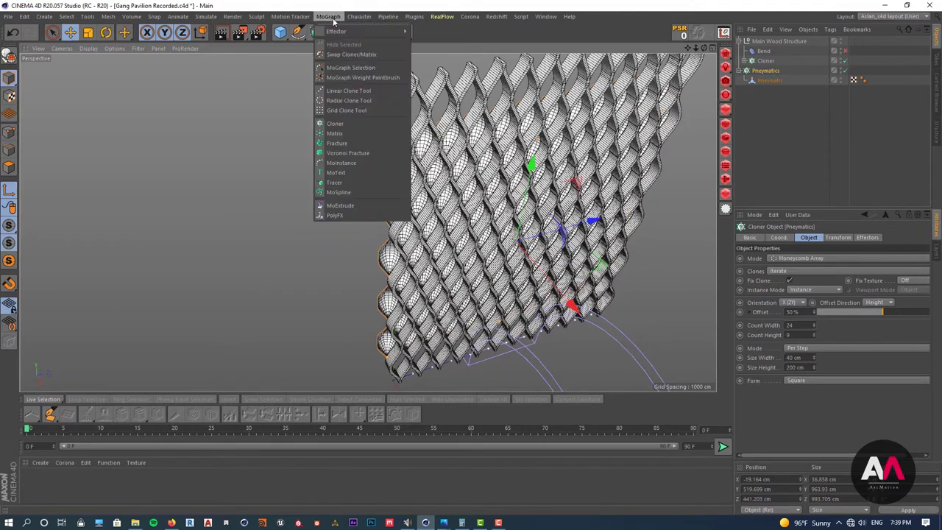
pyautogui.click(361, 70)
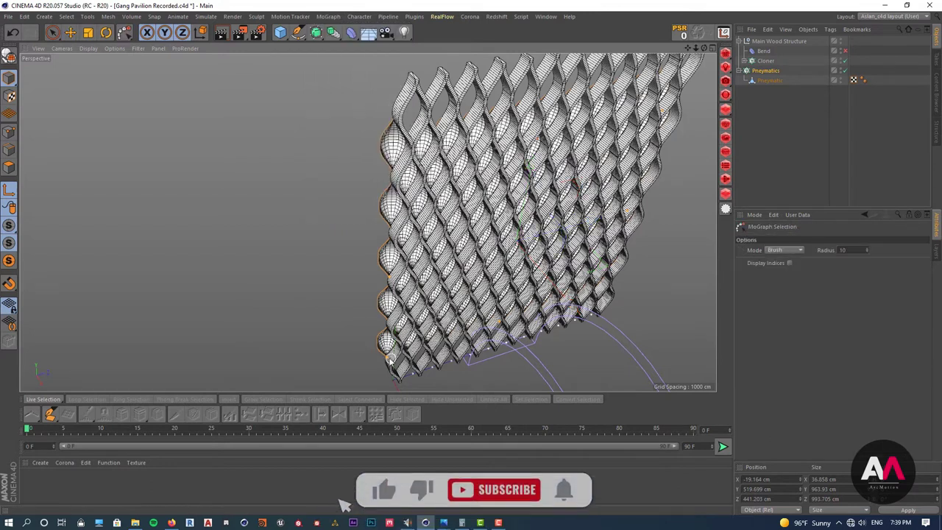
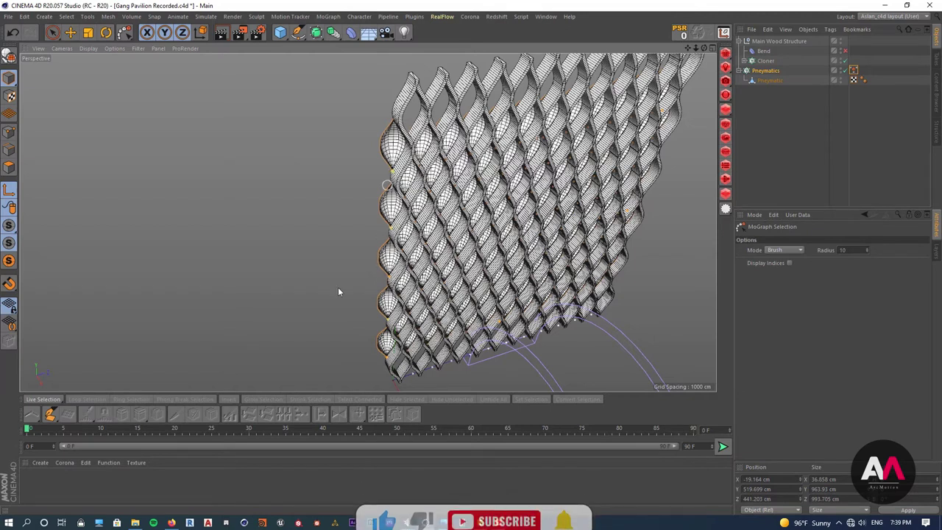
pyautogui.click(325, 16)
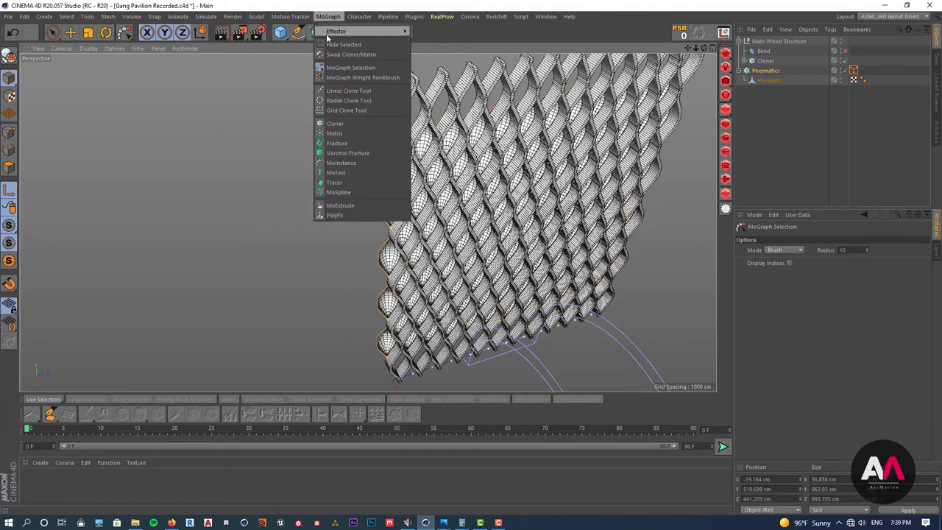
pyautogui.click(357, 46)
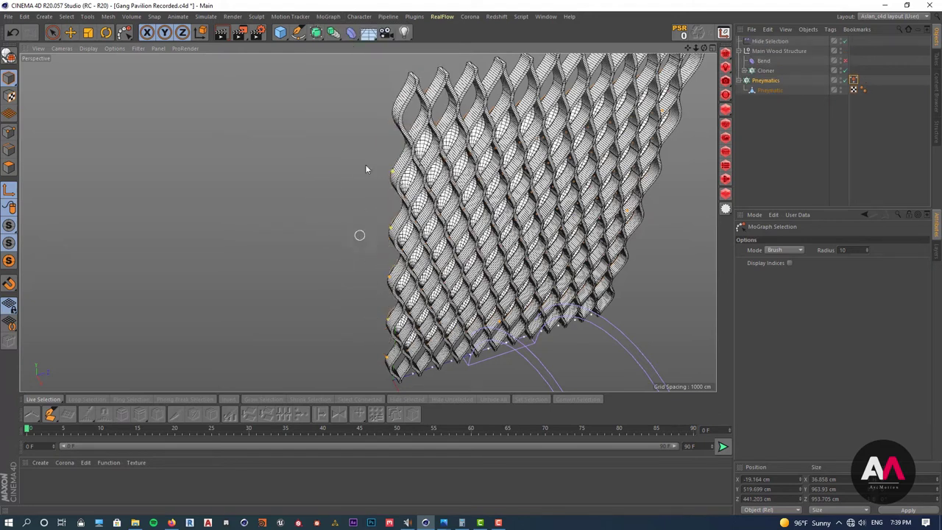
# Move the Hide Selection effector below the Pneymatics cloner in the object hierarchy.
pyautogui.keyDown('alt'); pyautogui.moveTo(389, 193); pyautogui.dragTo(505, 198); pyautogui.keyUp('alt')
pyautogui.scroll(3, 285, 263)
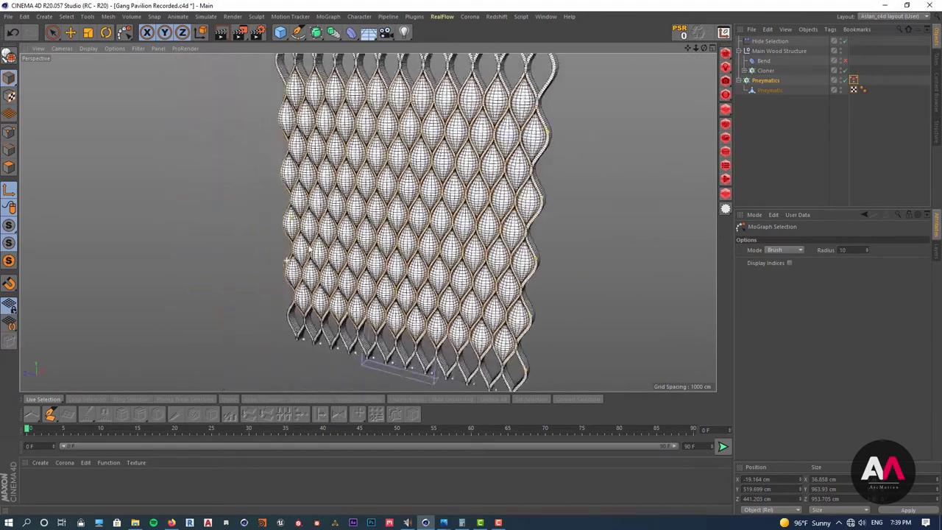
pyautogui.keyDown('alt'); pyautogui.moveTo(368, 283); pyautogui.dragTo(408, 257); pyautogui.keyUp('alt')
pyautogui.click(770, 42)
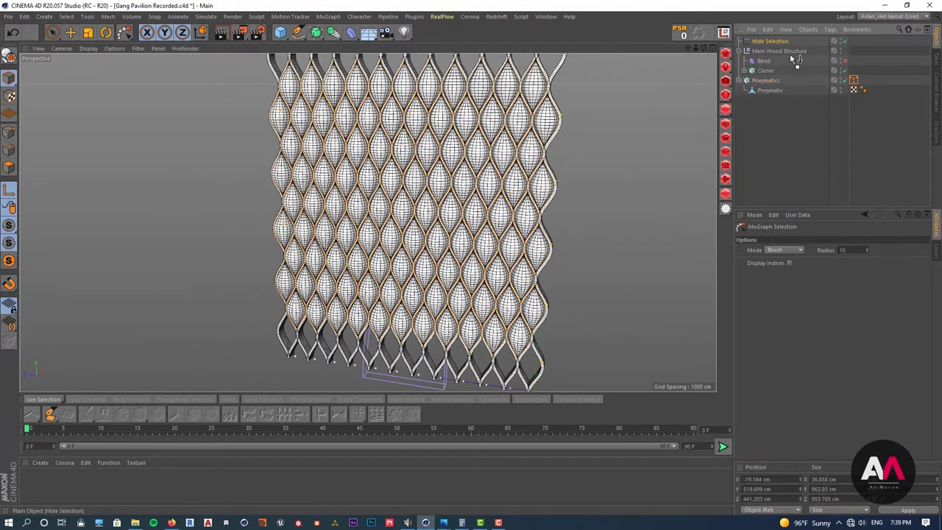
pyautogui.moveTo(761, 120); pyautogui.dragTo(759, 117)
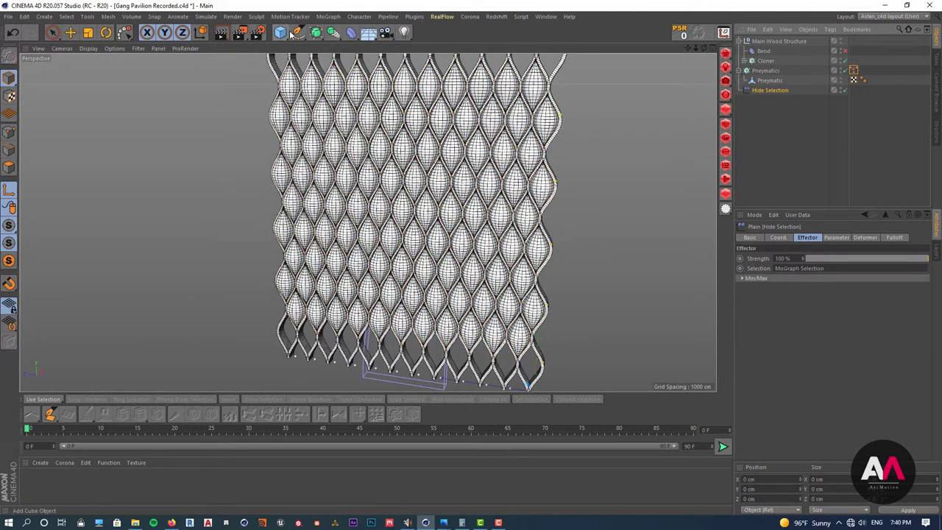
# Group the Pneymatics cloner and Hide Selection effector under a new null named Pneymatics, and collapse the group.
pyautogui.moveTo(281, 34); pyautogui.dragTo(307, 44)
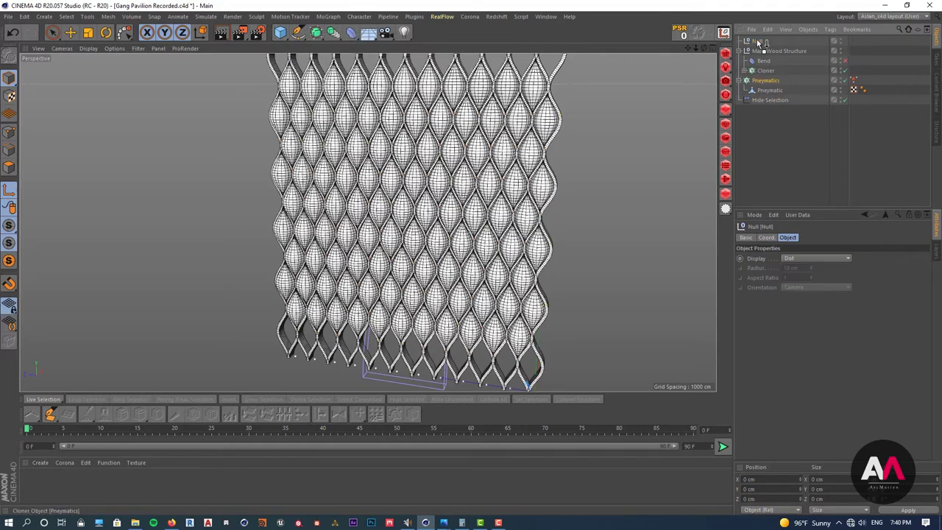
pyautogui.moveTo(759, 42); pyautogui.dragTo(754, 44)
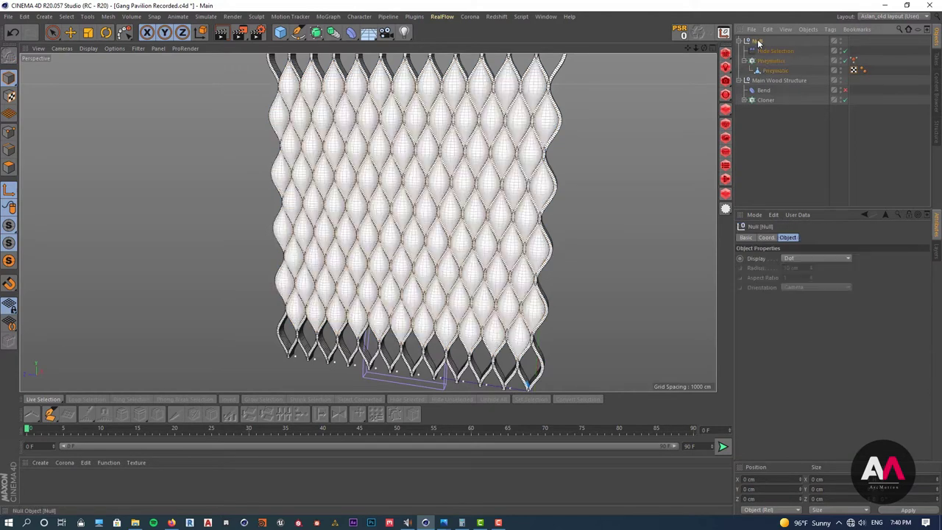
pyautogui.click(760, 40)
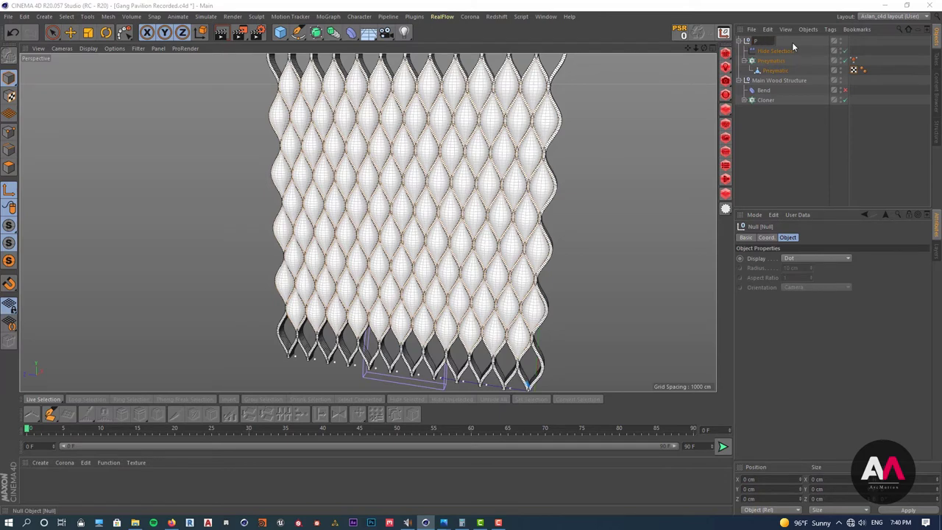
pyautogui.write('Pneymatics')
pyautogui.press('Return')
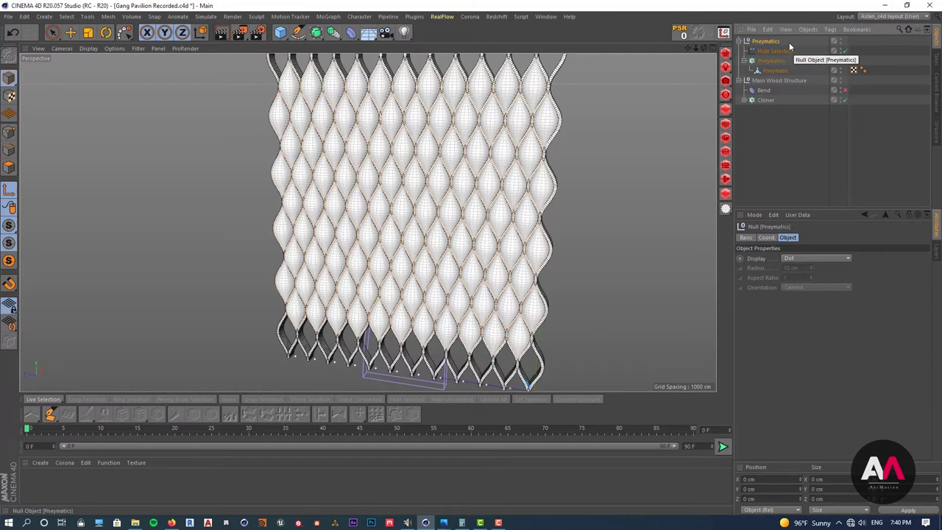
pyautogui.click(740, 42)
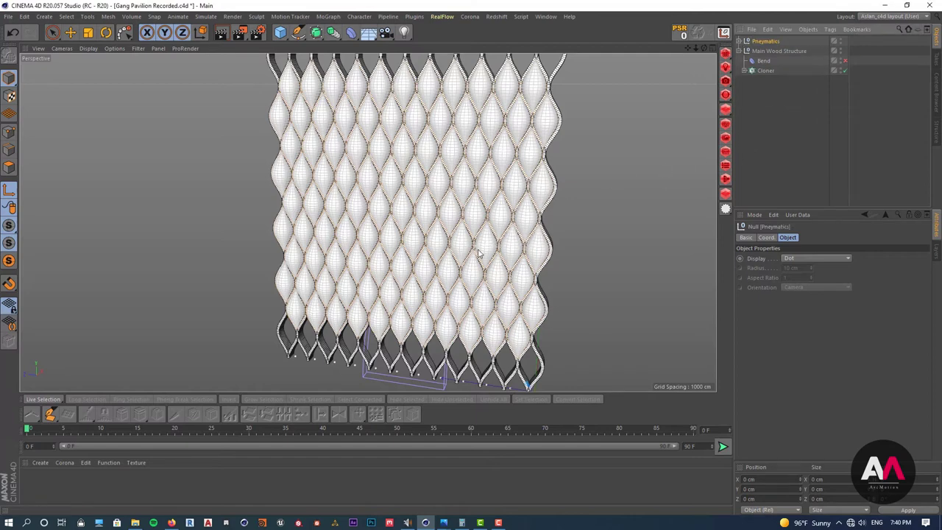
# Place the Pneymatics group inside the Main Wood Structure null, between Bend and Cloner.
pyautogui.scroll(-4, 475, 254)
pyautogui.keyDown('alt'); pyautogui.moveTo(442, 257); pyautogui.dragTo(431, 257); pyautogui.keyUp('alt')
pyautogui.scroll(3, 444, 251)
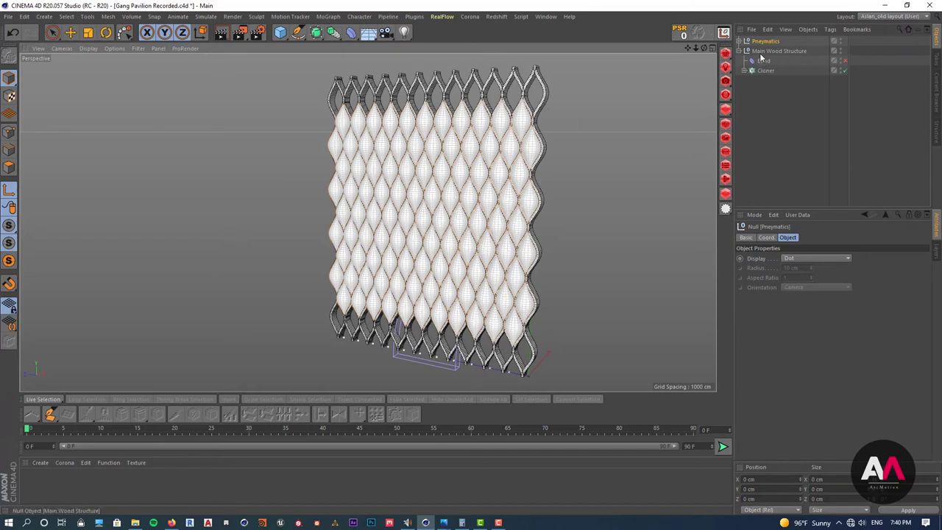
pyautogui.moveTo(763, 45); pyautogui.dragTo(807, 37)
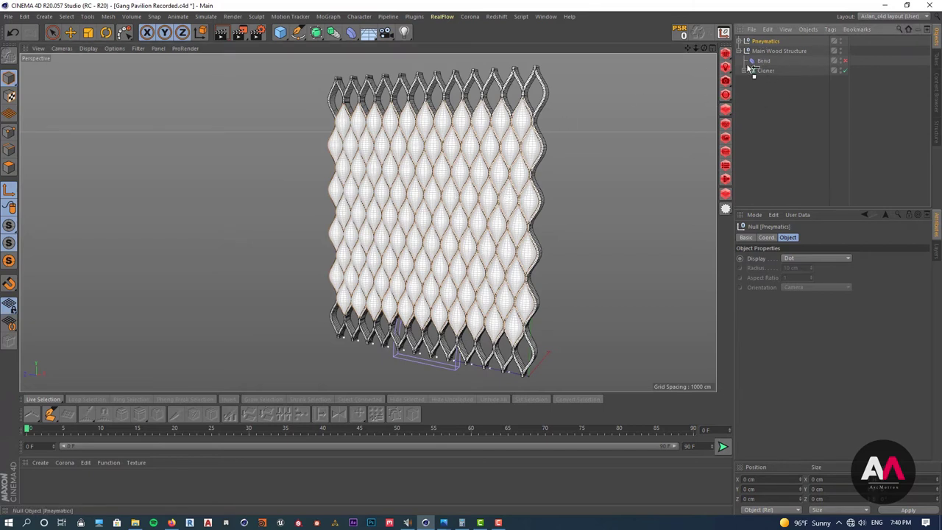
pyautogui.moveTo(756, 66); pyautogui.dragTo(753, 56)
# Rename the Main Wood Structure null as Gang PAvilion.
pyautogui.click(771, 42)
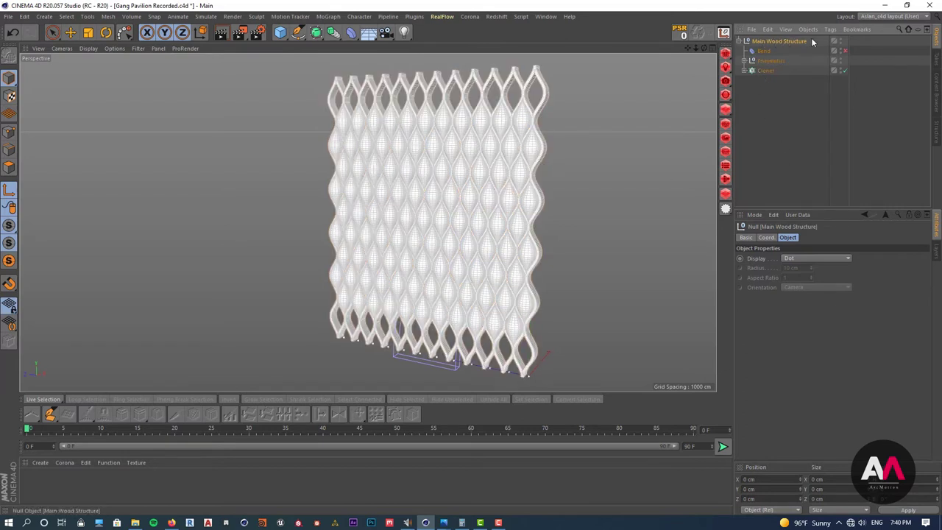
pyautogui.click(772, 76)
pyautogui.doubleClick(780, 41)
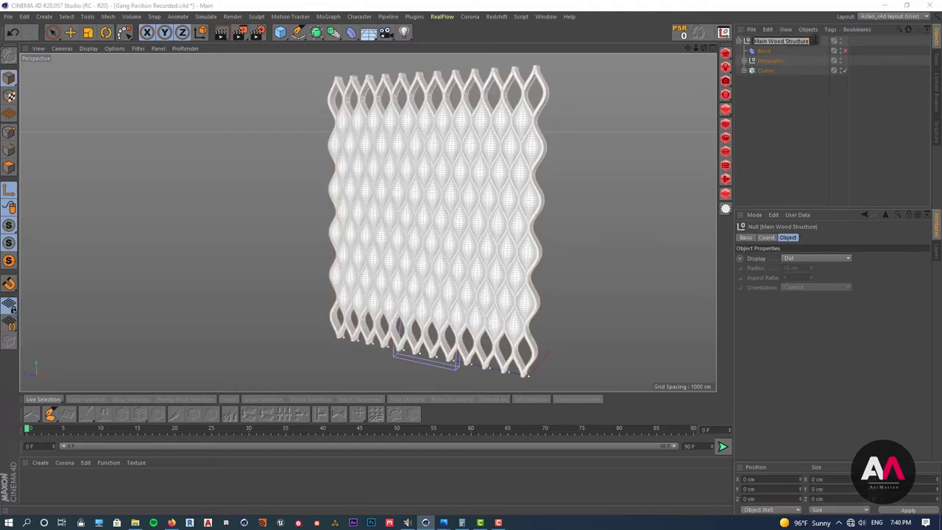
pyautogui.write('Gang Pavilion')
pyautogui.press('Return')
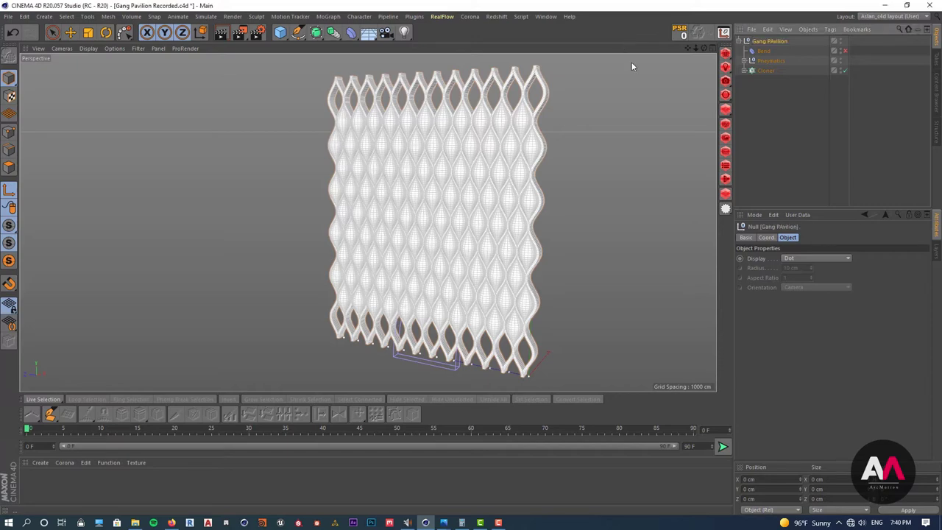
# Enable the Bend deformer so it curves both the wood structure and the pneumatic panels, and deselect all objects.
pyautogui.click(845, 53)
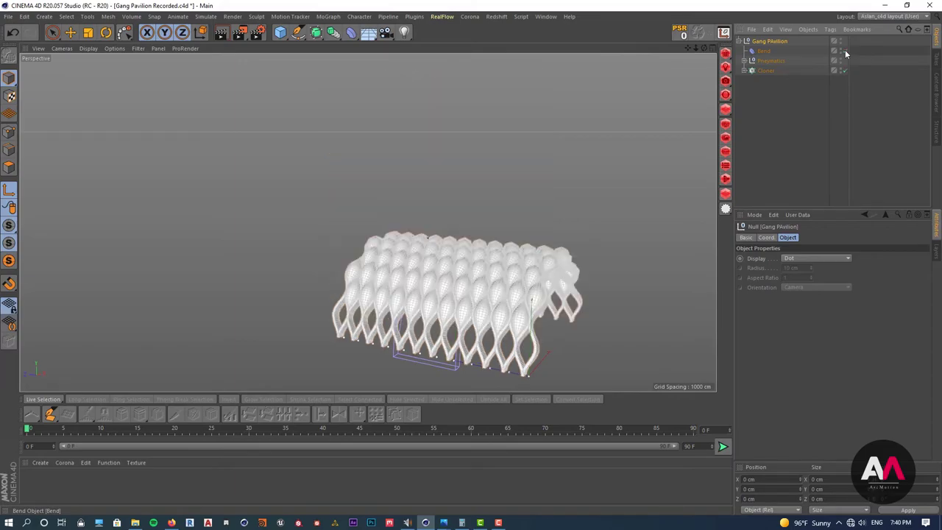
pyautogui.click(787, 129)
pyautogui.keyDown('alt'); pyautogui.moveTo(528, 324); pyautogui.dragTo(591, 263, button='right'); pyautogui.keyUp('alt')
pyautogui.keyDown('alt'); pyautogui.moveTo(589, 253); pyautogui.dragTo(570, 239); pyautogui.keyUp('alt')
pyautogui.keyDown('alt'); pyautogui.moveTo(568, 213); pyautogui.dragTo(463, 325, button='right'); pyautogui.keyUp('alt')
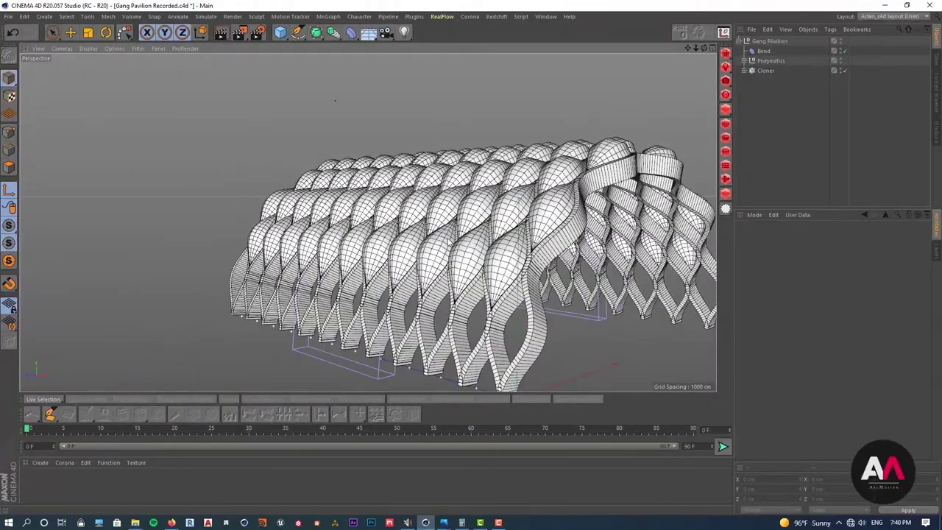
# Examine the fit of the pneumatic panels in the bent wood lattice, close up and from both sides of the pavilion.
pyautogui.keyDown('alt'); pyautogui.moveTo(369, 206); pyautogui.dragTo(469, 247, button='middle'); pyautogui.keyUp('alt')
pyautogui.keyDown('alt'); pyautogui.moveTo(468, 247); pyautogui.dragTo(560, 206, button='right'); pyautogui.keyUp('alt')
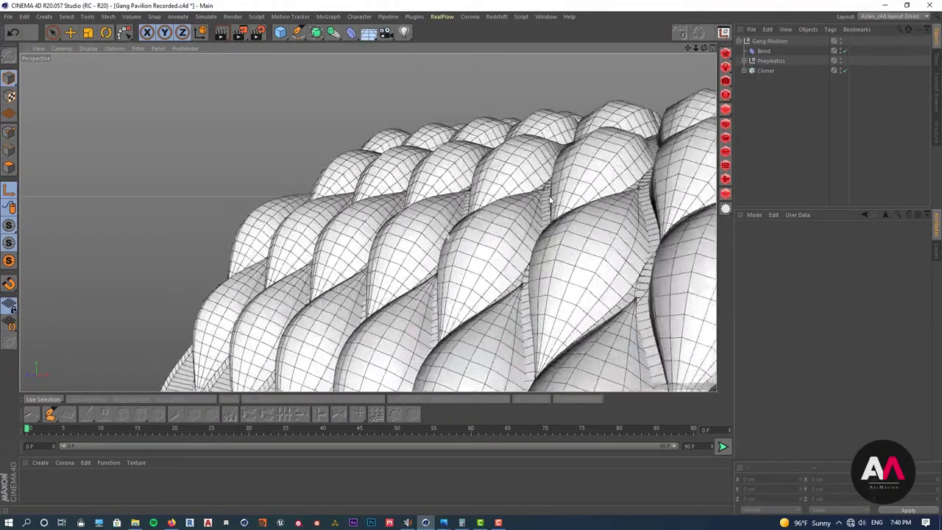
pyautogui.keyDown('alt'); pyautogui.moveTo(559, 206); pyautogui.dragTo(573, 240); pyautogui.keyUp('alt')
pyautogui.keyDown('alt'); pyautogui.moveTo(574, 240); pyautogui.dragTo(471, 279, button='right'); pyautogui.keyUp('alt')
pyautogui.keyDown('alt'); pyautogui.moveTo(272, 185); pyautogui.dragTo(364, 180, button='right'); pyautogui.keyUp('alt')
pyautogui.keyDown('alt'); pyautogui.moveTo(332, 206); pyautogui.dragTo(272, 184); pyautogui.keyUp('alt')
pyautogui.keyDown('alt'); pyautogui.moveTo(273, 184); pyautogui.dragTo(206, 214, button='right'); pyautogui.keyUp('alt')
pyautogui.keyDown('alt'); pyautogui.moveTo(257, 184); pyautogui.dragTo(313, 168); pyautogui.keyUp('alt')
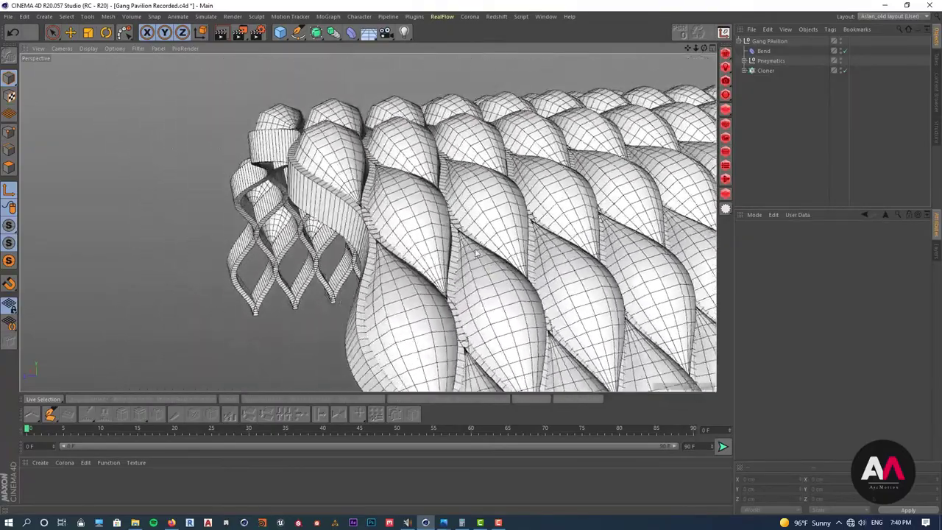
pyautogui.keyDown('alt'); pyautogui.moveTo(313, 168); pyautogui.dragTo(366, 182, button='middle'); pyautogui.keyUp('alt')
pyautogui.keyDown('alt'); pyautogui.moveTo(366, 181); pyautogui.dragTo(412, 221); pyautogui.keyUp('alt')
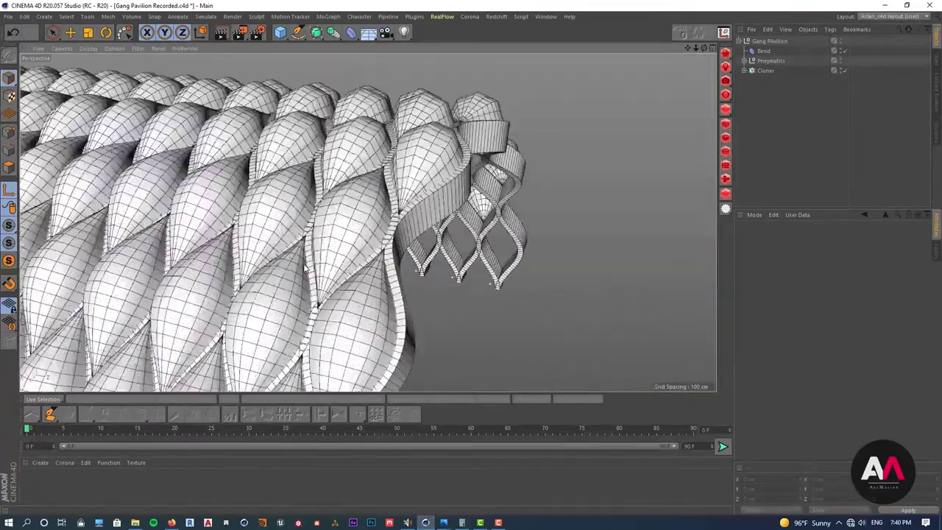
pyautogui.scroll(5, 368, 251)
pyautogui.scroll(-6, 368, 250)
pyautogui.scroll(3, 379, 263)
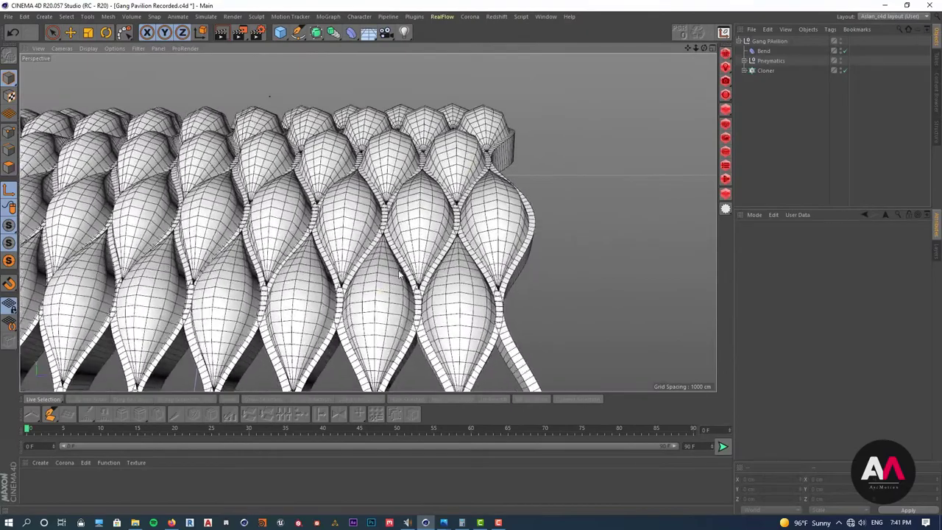
pyautogui.keyDown('alt'); pyautogui.moveTo(380, 263); pyautogui.dragTo(454, 253); pyautogui.keyUp('alt')
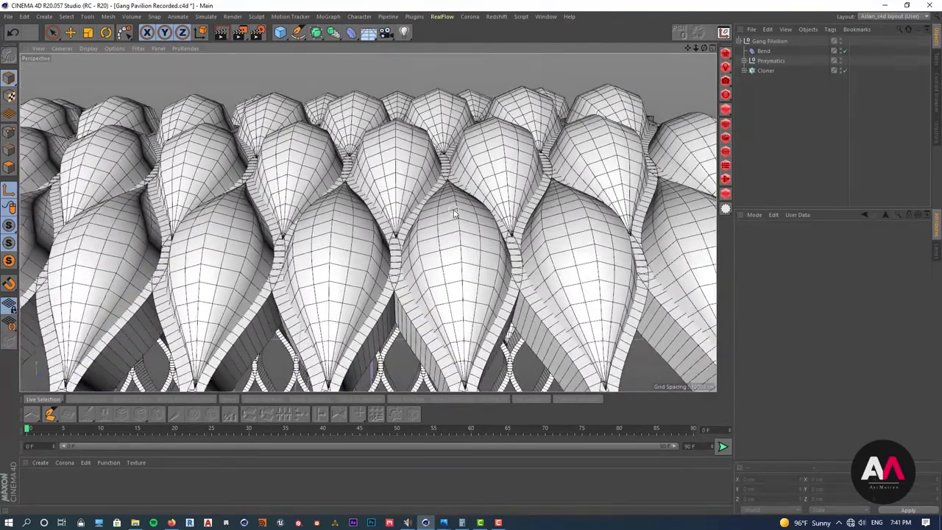
pyautogui.scroll(-3, 454, 213)
pyautogui.keyDown('alt'); pyautogui.moveTo(454, 213); pyautogui.dragTo(551, 220); pyautogui.keyUp('alt')
pyautogui.keyDown('alt'); pyautogui.moveTo(301, 231); pyautogui.dragTo(485, 225); pyautogui.keyUp('alt')
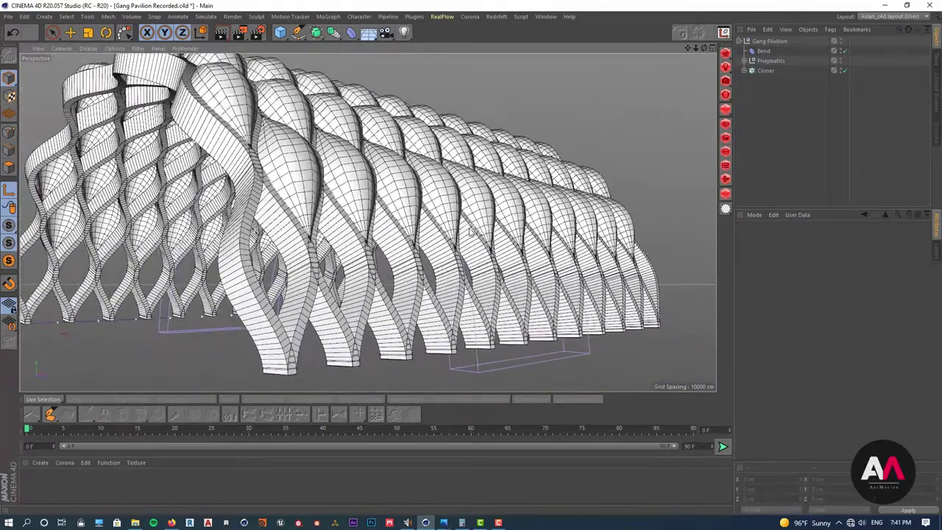
pyautogui.keyDown('alt'); pyautogui.moveTo(346, 265); pyautogui.dragTo(471, 261); pyautogui.keyUp('alt')
# Examine the feet of the pavilion's wood strips and compare them with the base brackets in the lincoln-park-nature boardwalk reference photo.
pyautogui.click(445, 245)
pyautogui.scroll(-1, 442, 287)
pyautogui.scroll(2, 429, 283)
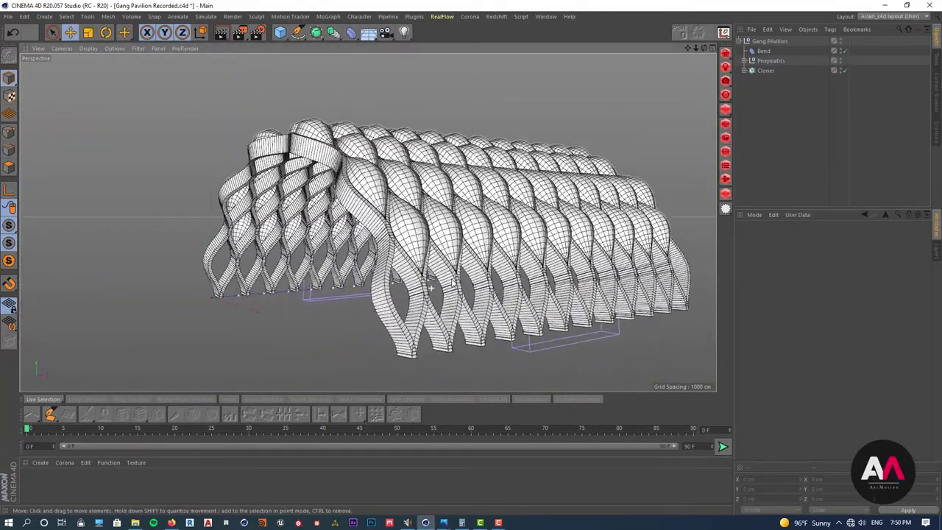
pyautogui.keyDown('alt'); pyautogui.moveTo(443, 333); pyautogui.dragTo(463, 310, button='middle'); pyautogui.keyUp('alt')
pyautogui.scroll(3, 464, 311)
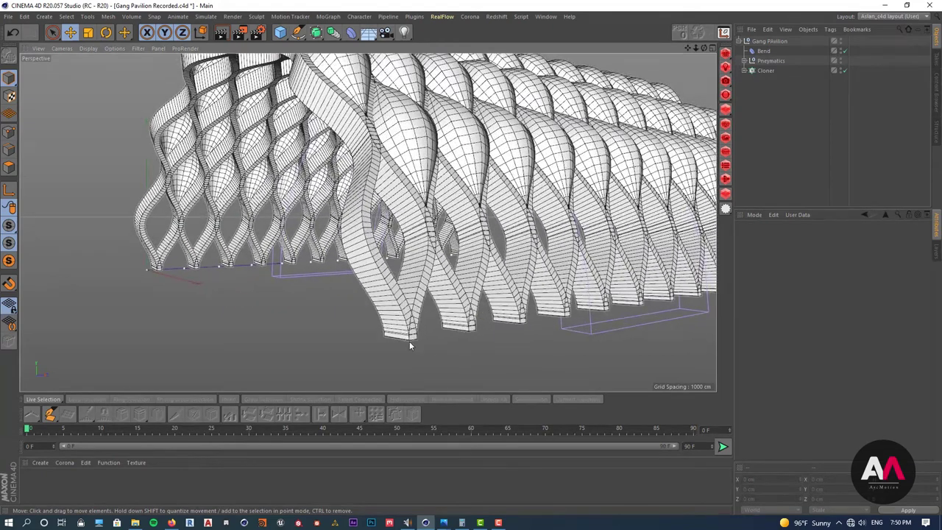
pyautogui.scroll(-5, 356, 319)
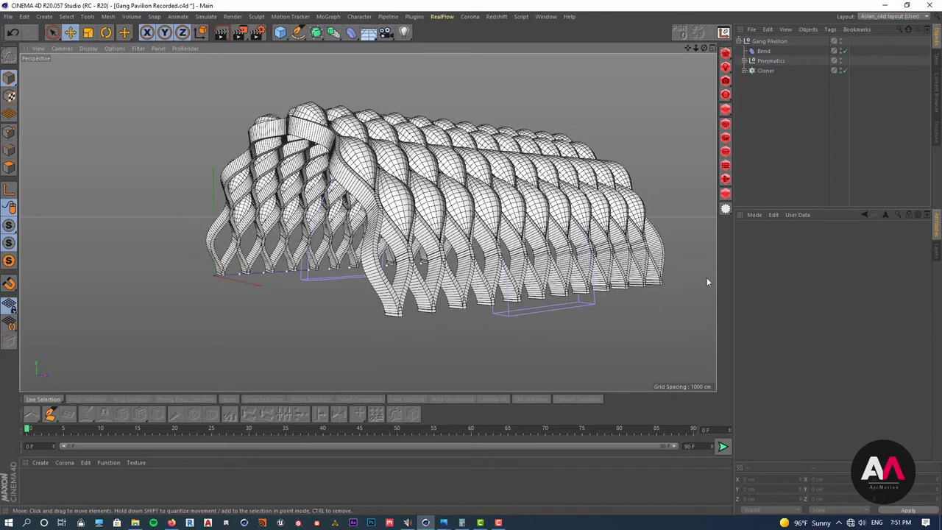
pyautogui.moveTo(443, 523)
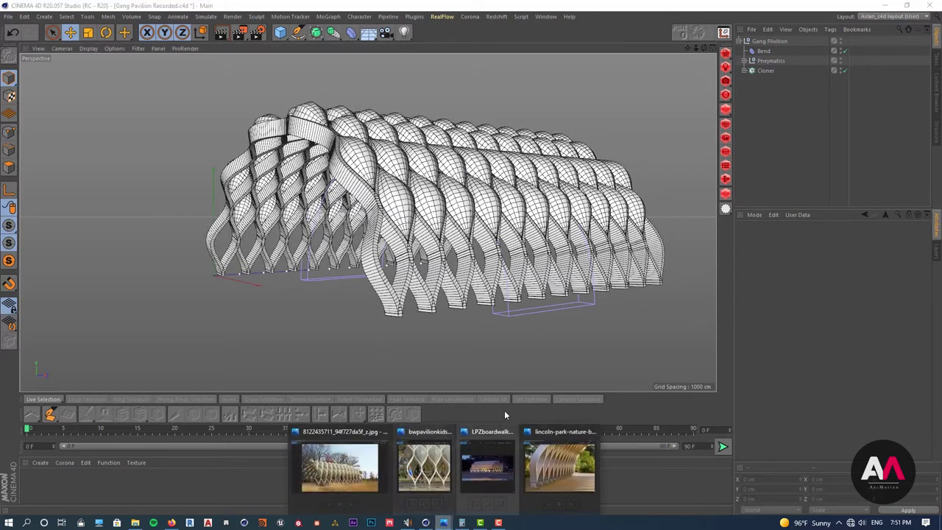
pyautogui.click(552, 442)
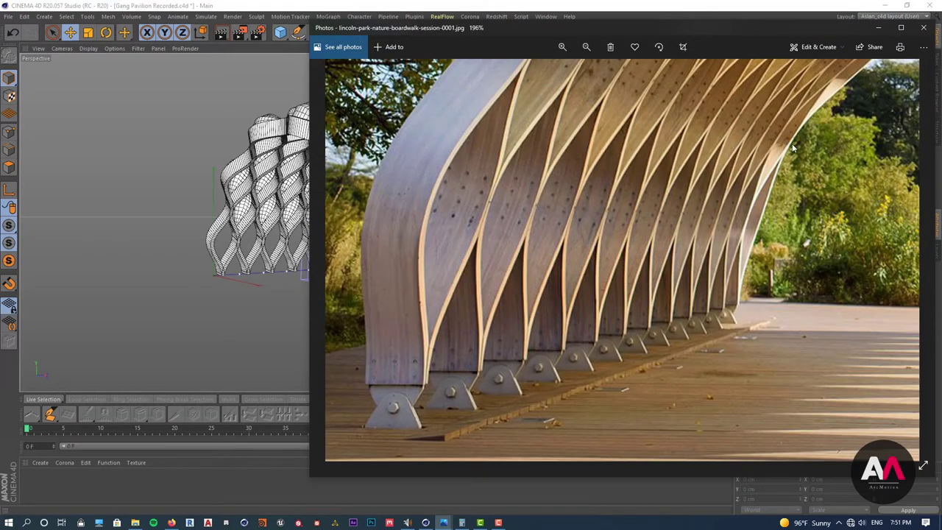
pyautogui.moveTo(789, 33); pyautogui.dragTo(757, 49)
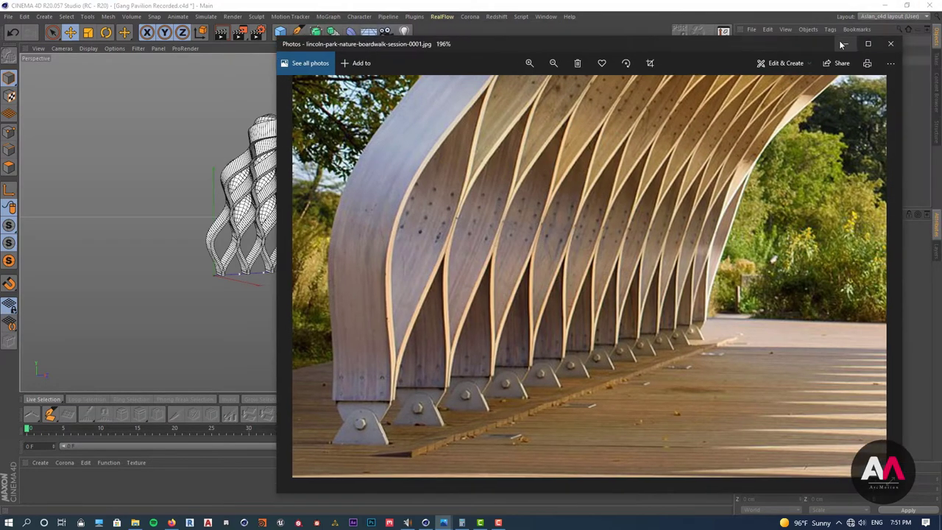
pyautogui.click(842, 44)
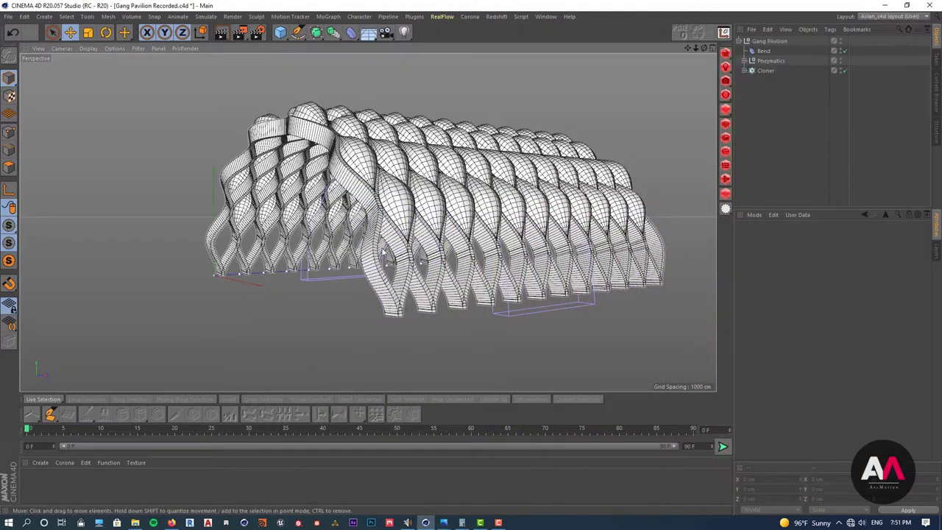
# Add a ground plane, scale it uniformly to about 3255 cm, and move it to about X 377 cm beneath the pavilion.
pyautogui.click(281, 33)
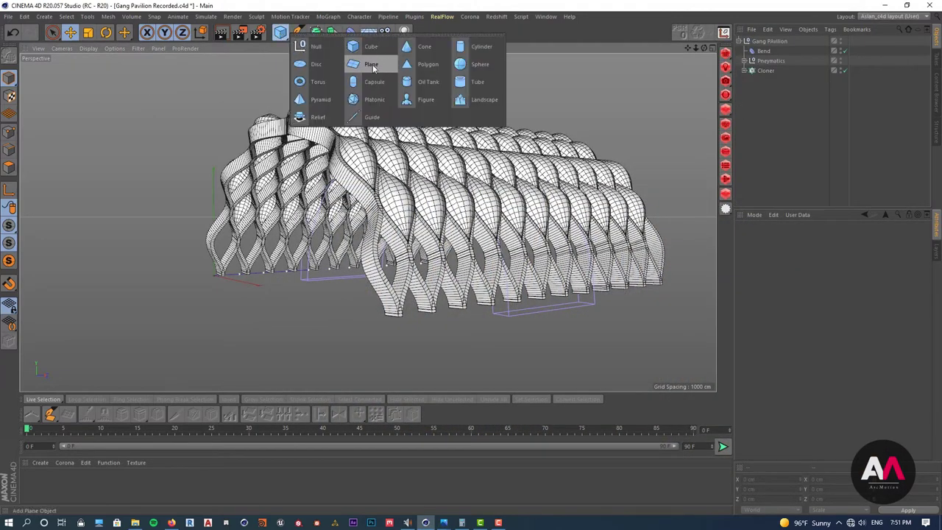
pyautogui.click(372, 65)
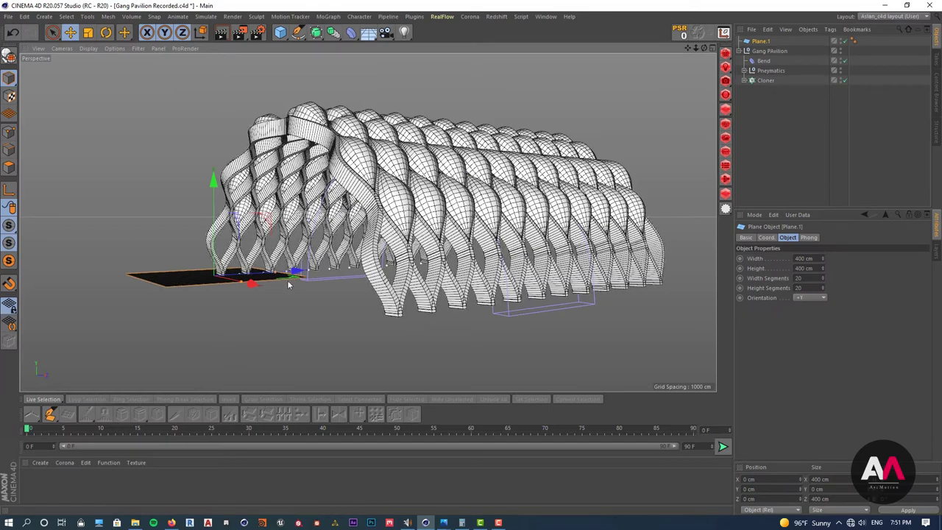
pyautogui.press('t')
pyautogui.moveTo(282, 282); pyautogui.dragTo(366, 233)
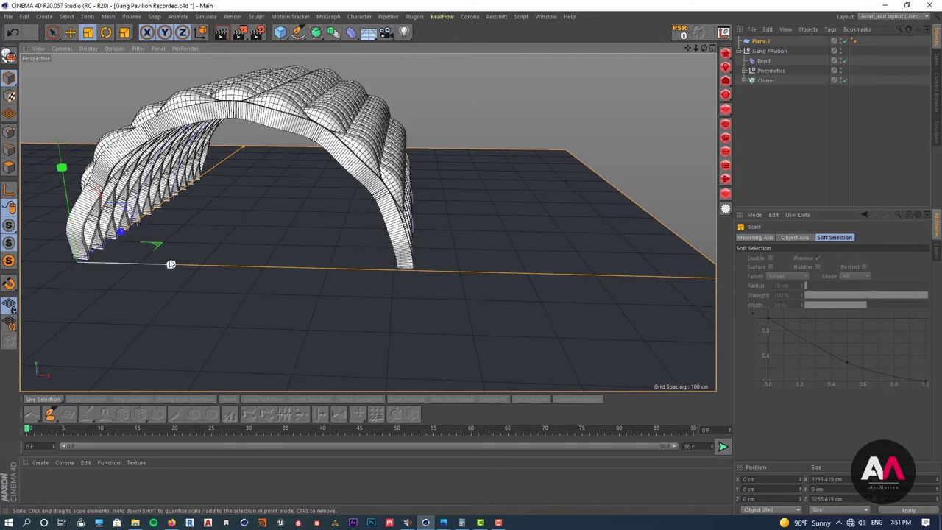
pyautogui.press('e')
pyautogui.moveTo(157, 267); pyautogui.dragTo(284, 265)
pyautogui.scroll(2, 343, 236)
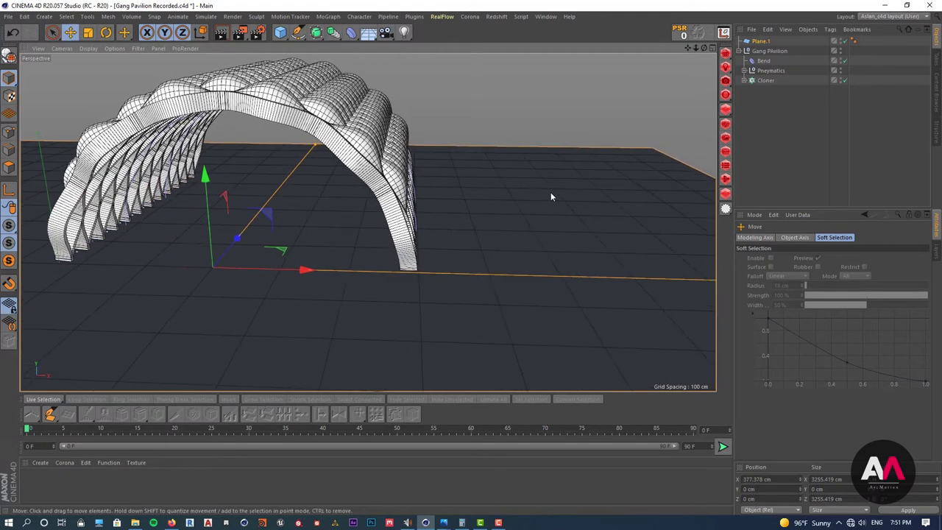
# Raise the Gang PAvilion null together with its Bend, Pneymatics and Cloner children to about Y 317 cm in the front view.
pyautogui.moveTo(798, 112); pyautogui.dragTo(763, 46)
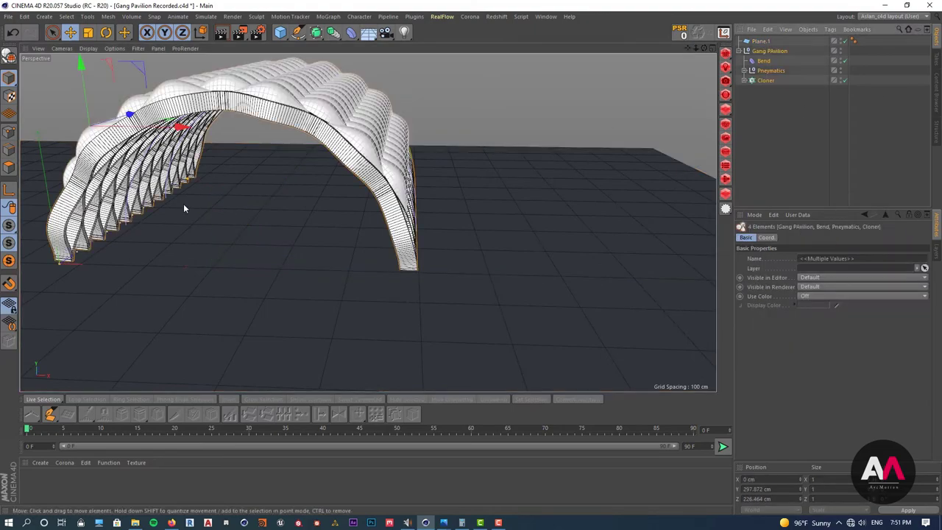
pyautogui.keyDown('alt'); pyautogui.moveTo(184, 208); pyautogui.dragTo(149, 267); pyautogui.keyUp('alt')
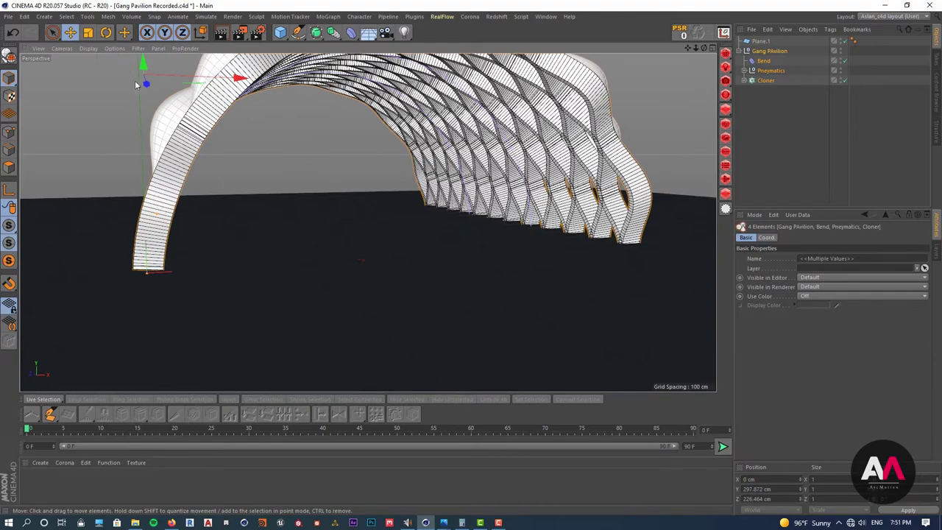
pyautogui.scroll(3, 137, 265)
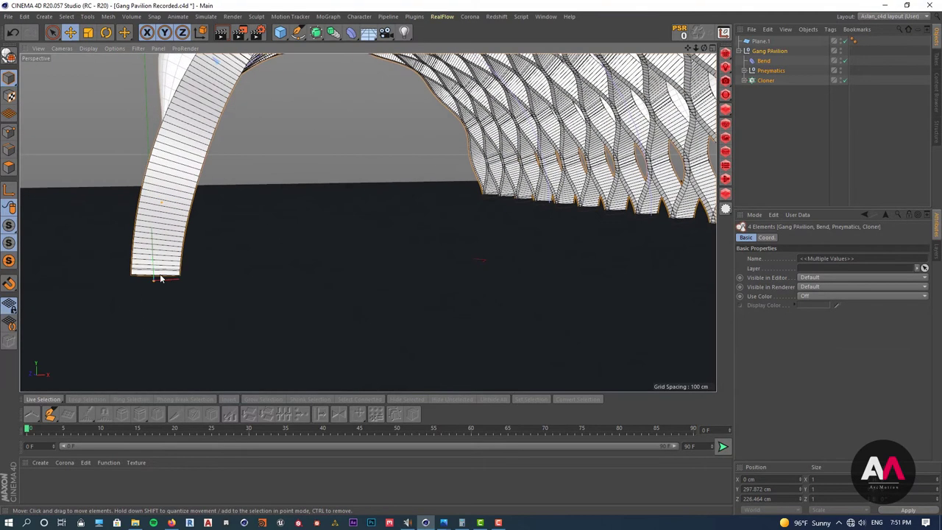
pyautogui.keyDown('alt'); pyautogui.moveTo(137, 265); pyautogui.dragTo(151, 247); pyautogui.keyUp('alt')
pyautogui.click(711, 48)
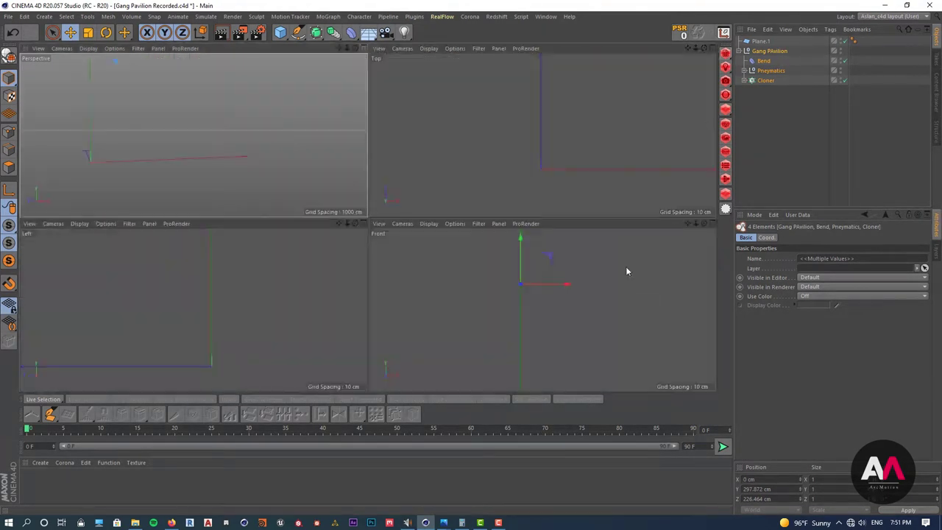
pyautogui.moveTo(522, 266); pyautogui.dragTo(525, 231)
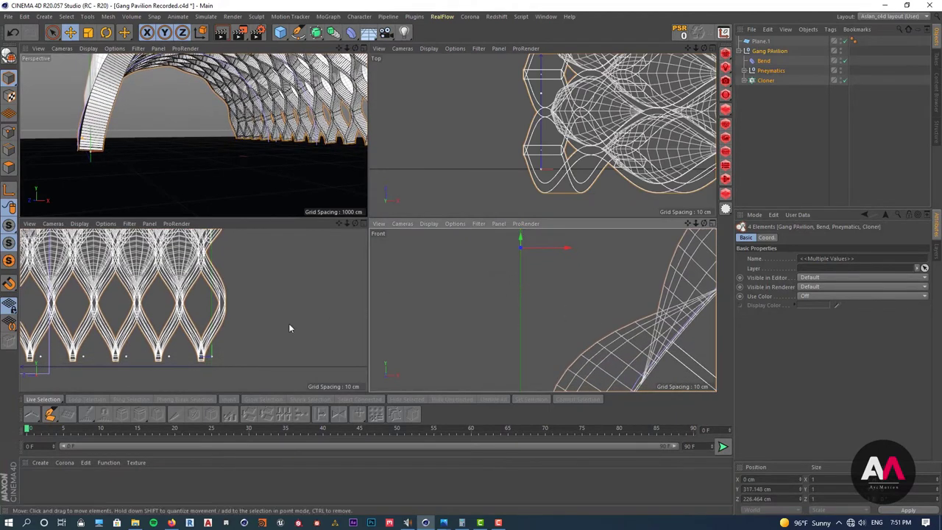
# Raise the pavilion and its children further above the ground to about Y 330 cm, check the foot clearance, and deselect everything.
pyautogui.keyDown('alt'); pyautogui.moveTo(449, 272); pyautogui.dragTo(391, 324, button='right'); pyautogui.keyUp('alt')
pyautogui.moveTo(462, 355)
pyautogui.keyDown('alt'); pyautogui.mouseDown(button='right')
pyautogui.moveTo(481, 328)
pyautogui.moveTo(458, 357)
pyautogui.mouseUp(button='right'); pyautogui.keyUp('alt')
pyautogui.scroll(-5, 490, 310)
pyautogui.keyDown('alt'); pyautogui.moveTo(483, 297); pyautogui.dragTo(482, 307, button='middle'); pyautogui.keyUp('alt')
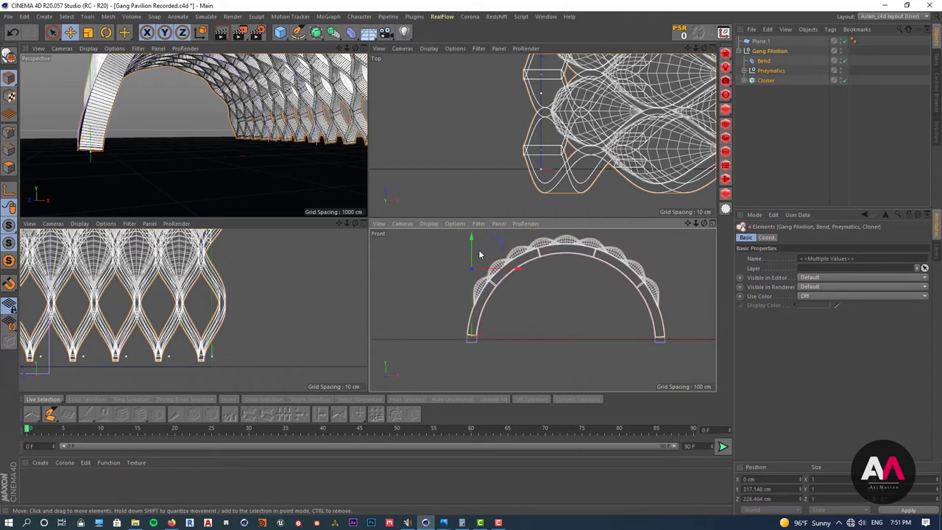
pyautogui.moveTo(473, 251); pyautogui.dragTo(471, 247)
pyautogui.scroll(5, 464, 346)
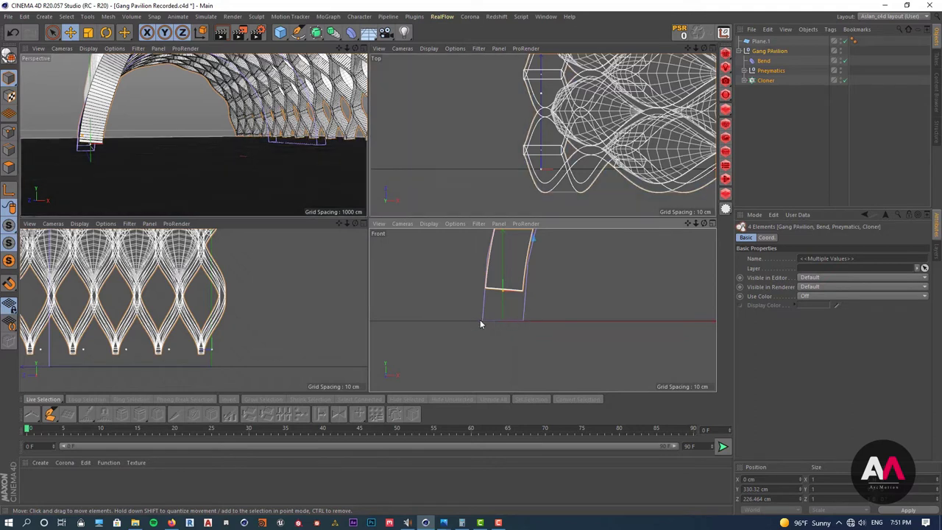
pyautogui.keyDown('alt'); pyautogui.moveTo(446, 314); pyautogui.dragTo(390, 364, button='right'); pyautogui.keyUp('alt')
pyautogui.moveTo(605, 315)
pyautogui.keyDown('alt'); pyautogui.mouseDown(button='right')
pyautogui.moveTo(649, 281)
pyautogui.moveTo(606, 306)
pyautogui.mouseUp(button='right'); pyautogui.keyUp('alt')
pyautogui.scroll(3, 605, 310)
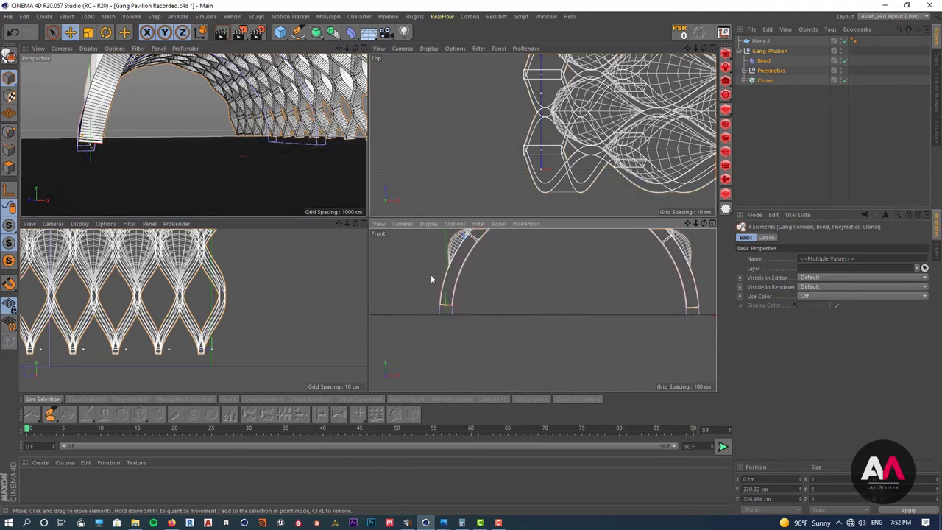
pyautogui.click(364, 48)
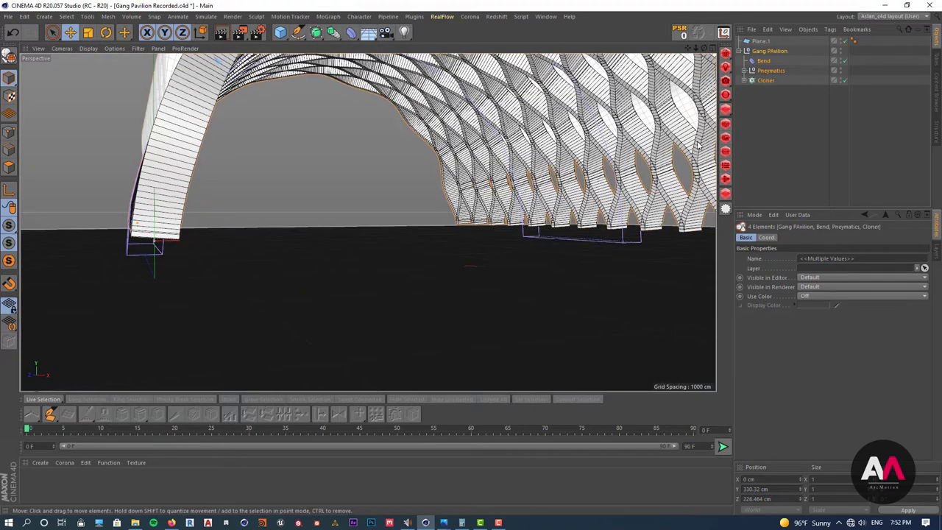
pyautogui.click(755, 121)
# Add a cube near the first foot of the pavilion and size it 10 cm in X, 10 cm in Y and 2 cm in Z.
pyautogui.keyDown('alt'); pyautogui.moveTo(180, 240); pyautogui.dragTo(148, 256); pyautogui.keyUp('alt')
pyautogui.keyDown('alt'); pyautogui.moveTo(220, 233); pyautogui.dragTo(65, 292, button='right'); pyautogui.keyUp('alt')
pyautogui.keyDown('alt'); pyautogui.moveTo(84, 287); pyautogui.dragTo(324, 261, button='middle'); pyautogui.keyUp('alt')
pyautogui.keyDown('alt'); pyautogui.moveTo(282, 282); pyautogui.dragTo(300, 60, button='right'); pyautogui.keyUp('alt')
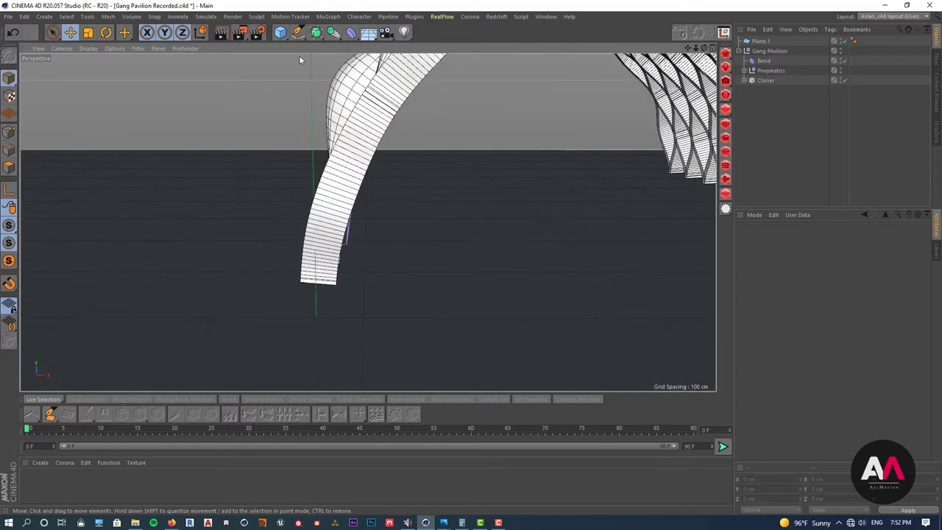
pyautogui.click(280, 33)
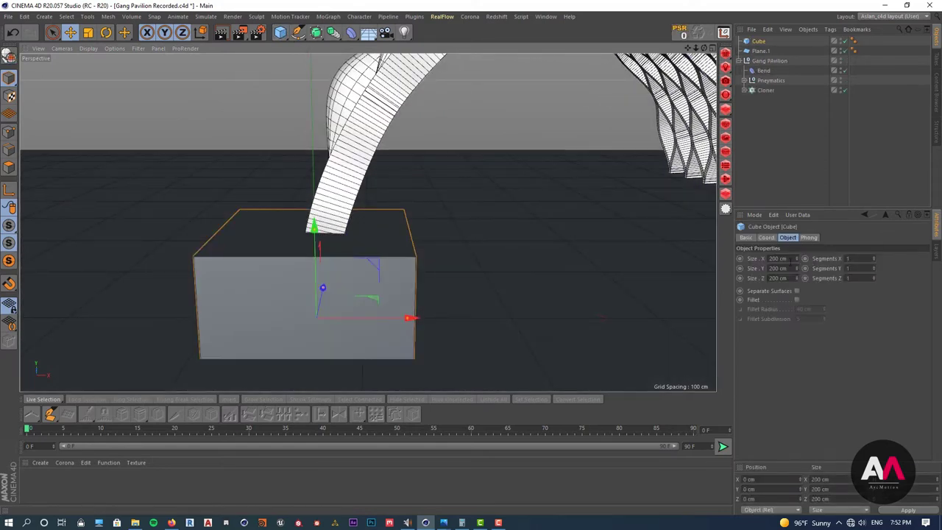
pyautogui.moveTo(791, 260); pyautogui.dragTo(651, 240)
pyautogui.write('10')
pyautogui.press('Return')
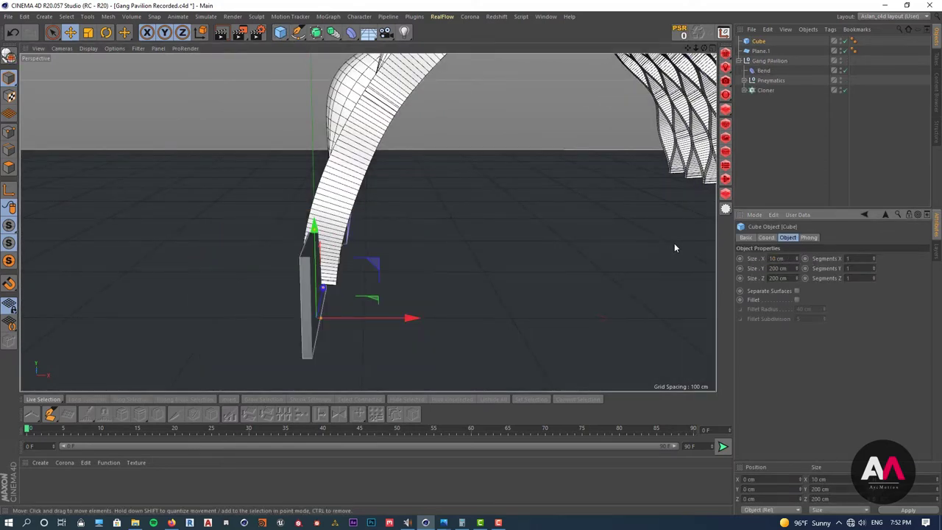
pyautogui.write('10')
pyautogui.press('Return')
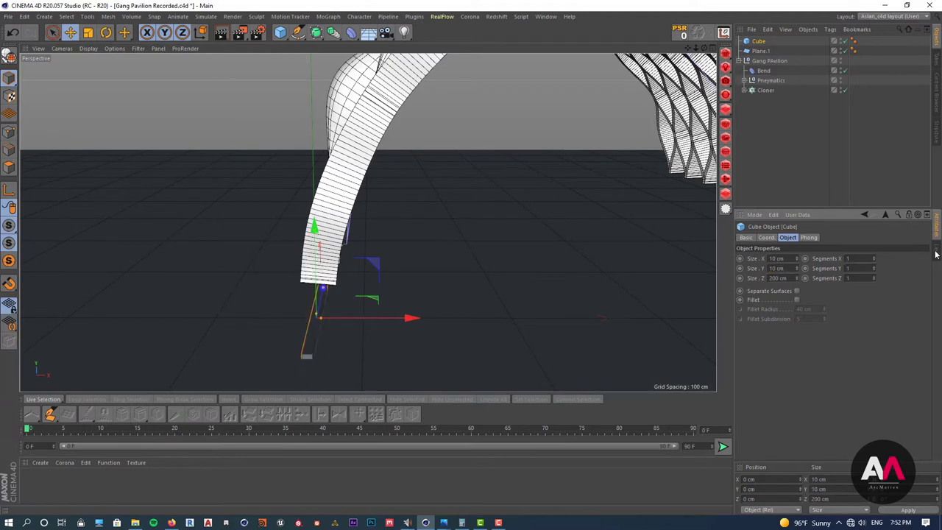
pyautogui.write('2')
pyautogui.press('Return')
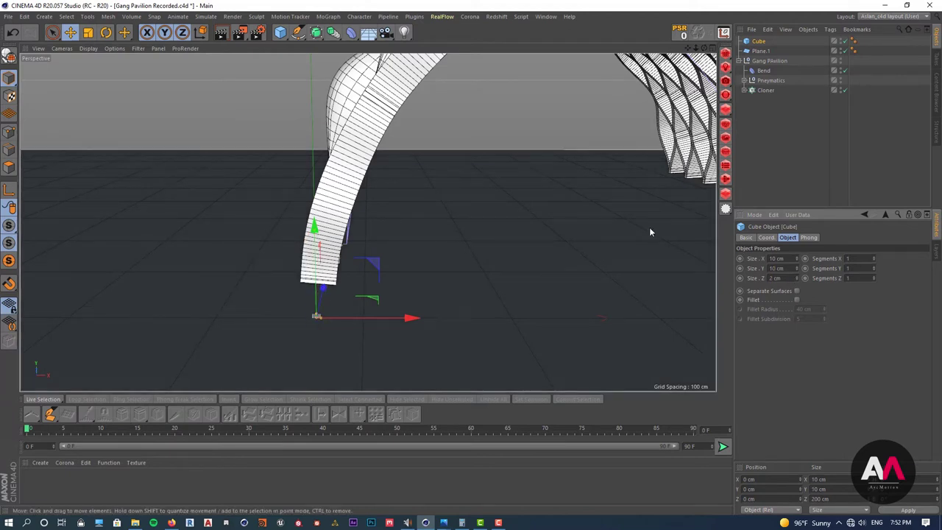
# Move the small cube just below the first wood strip's foot, to about Y 22 cm and Z 35 cm.
pyautogui.keyDown('alt'); pyautogui.moveTo(298, 303); pyautogui.dragTo(335, 264, button='right'); pyautogui.keyUp('alt')
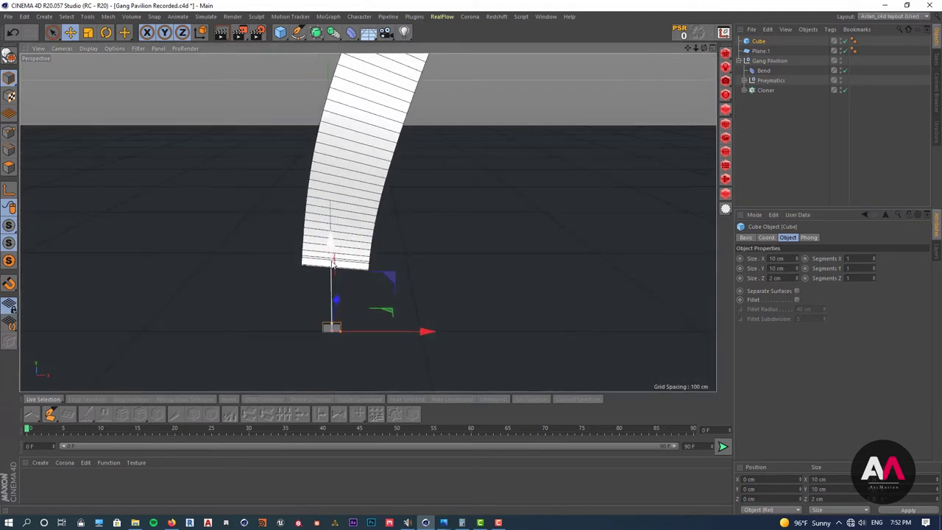
pyautogui.moveTo(332, 263); pyautogui.dragTo(347, 185)
pyautogui.keyDown('alt'); pyautogui.moveTo(325, 238); pyautogui.dragTo(339, 222, button='right'); pyautogui.keyUp('alt')
pyautogui.keyDown('alt'); pyautogui.moveTo(339, 223); pyautogui.dragTo(259, 220); pyautogui.keyUp('alt')
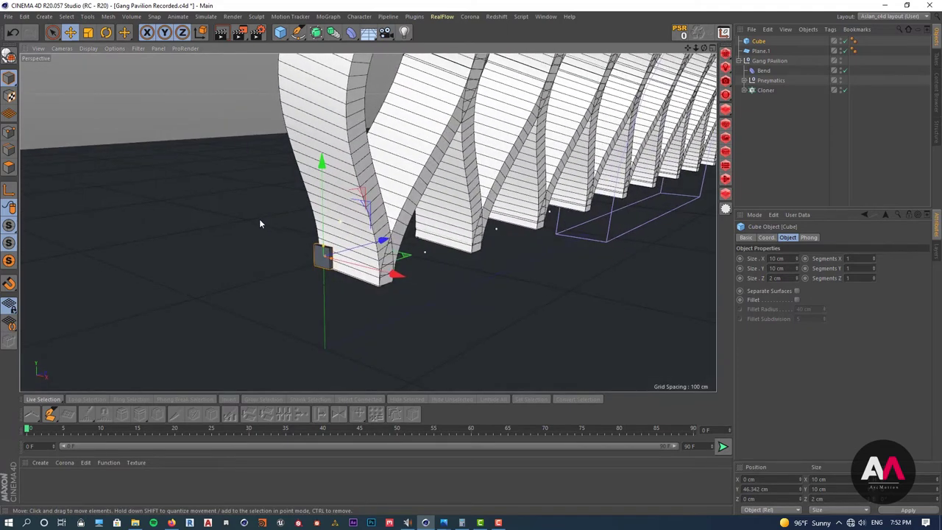
pyautogui.moveTo(352, 248); pyautogui.dragTo(402, 235)
pyautogui.keyDown('alt'); pyautogui.moveTo(385, 228); pyautogui.dragTo(403, 211, button='right'); pyautogui.keyUp('alt')
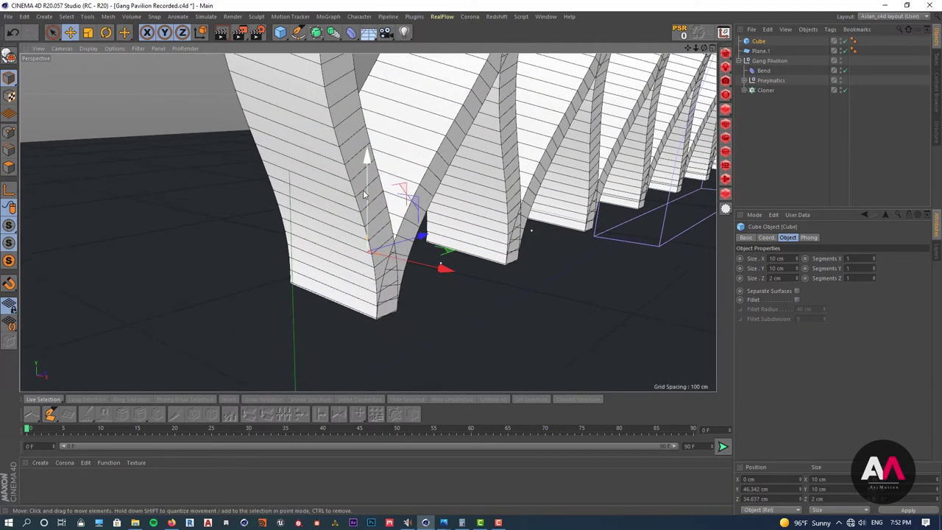
pyautogui.moveTo(363, 186); pyautogui.dragTo(360, 261)
# Shift the cube in depth to about Z 19 cm under the foot and raise it to about Y 33 cm.
pyautogui.keyDown('alt'); pyautogui.moveTo(379, 315); pyautogui.dragTo(390, 274); pyautogui.keyUp('alt')
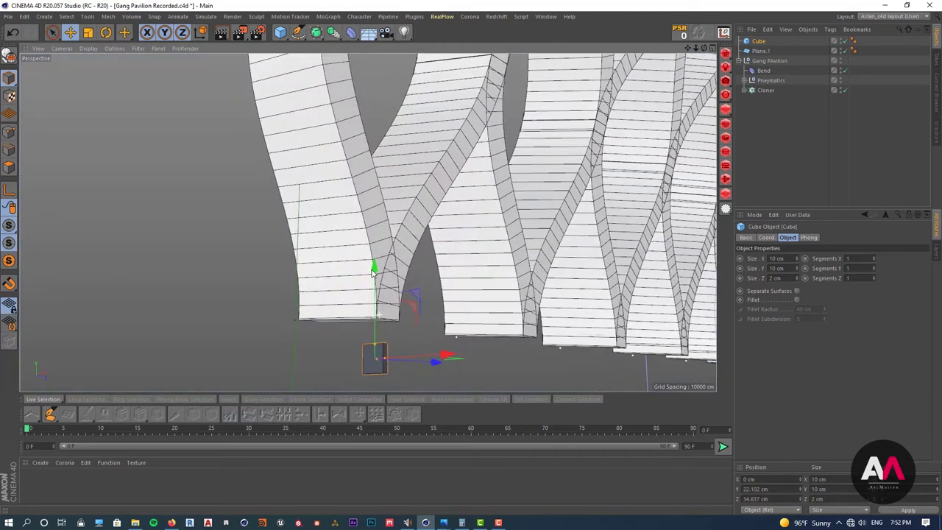
pyautogui.moveTo(429, 356)
pyautogui.keyDown('alt'); pyautogui.mouseDown()
pyautogui.moveTo(402, 345)
pyautogui.moveTo(379, 351)
pyautogui.moveTo(489, 368)
pyautogui.moveTo(446, 362)
pyautogui.mouseUp(); pyautogui.keyUp('alt')
pyautogui.keyDown('alt'); pyautogui.moveTo(355, 341); pyautogui.dragTo(387, 318, button='right'); pyautogui.keyUp('alt')
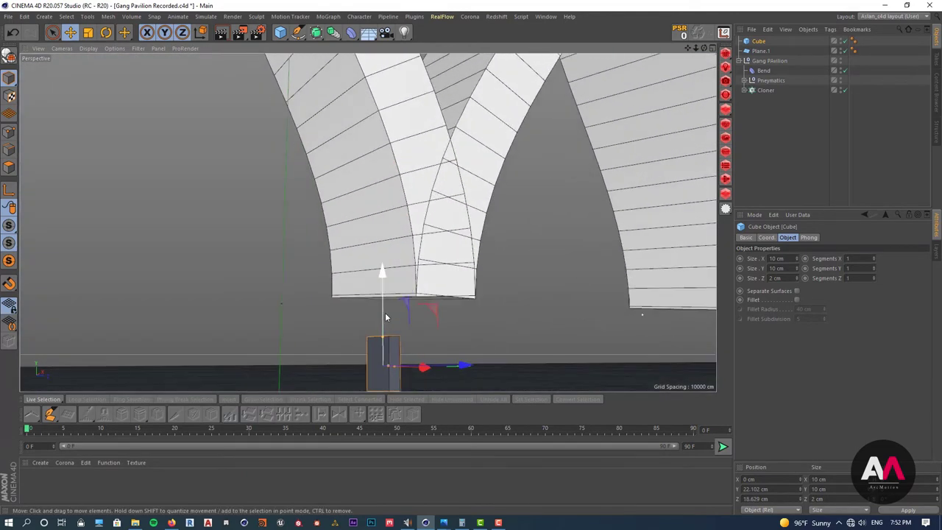
pyautogui.moveTo(387, 315); pyautogui.dragTo(398, 250)
# Widen the cube to about 30.3 cm in X and position it under the foot at about X 1.8, Y 31.2 and Z 19.9 cm.
pyautogui.keyDown('alt'); pyautogui.moveTo(380, 350); pyautogui.dragTo(368, 312); pyautogui.keyUp('alt')
pyautogui.keyDown('alt'); pyautogui.moveTo(410, 265); pyautogui.dragTo(423, 312, button='right'); pyautogui.keyUp('alt')
pyautogui.keyDown('alt'); pyautogui.moveTo(423, 310); pyautogui.dragTo(437, 325); pyautogui.keyUp('alt')
pyautogui.keyDown('alt'); pyautogui.moveTo(438, 325); pyautogui.dragTo(521, 298); pyautogui.keyUp('alt')
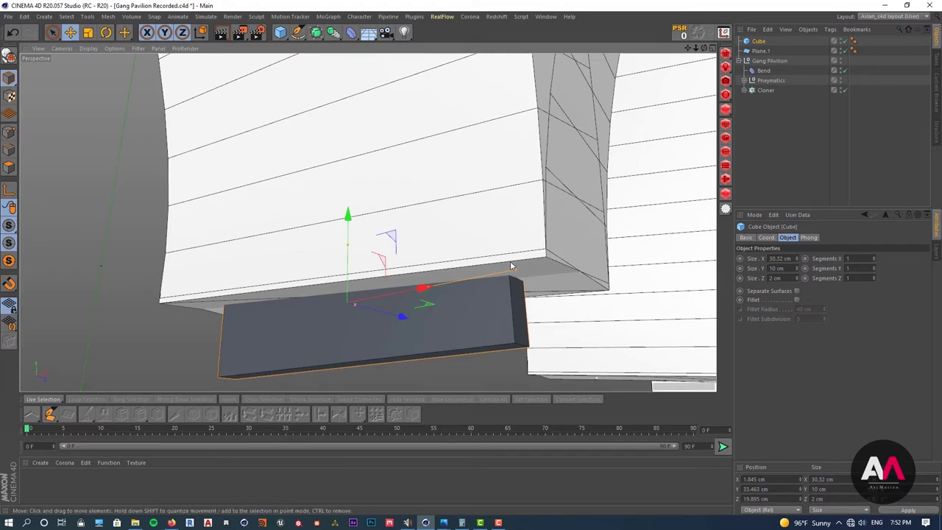
pyautogui.keyDown('alt'); pyautogui.moveTo(511, 267); pyautogui.dragTo(373, 249); pyautogui.keyUp('alt')
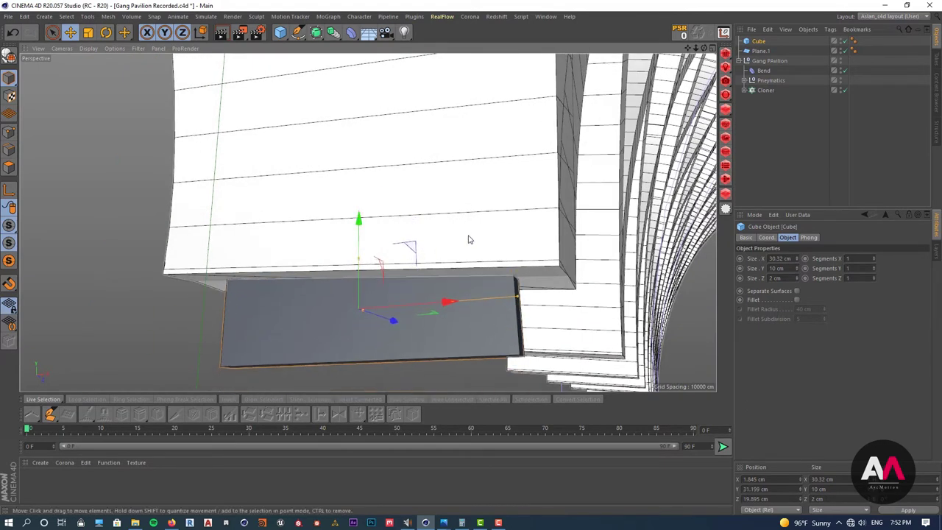
pyautogui.keyDown('alt'); pyautogui.moveTo(469, 238); pyautogui.dragTo(461, 246); pyautogui.keyUp('alt')
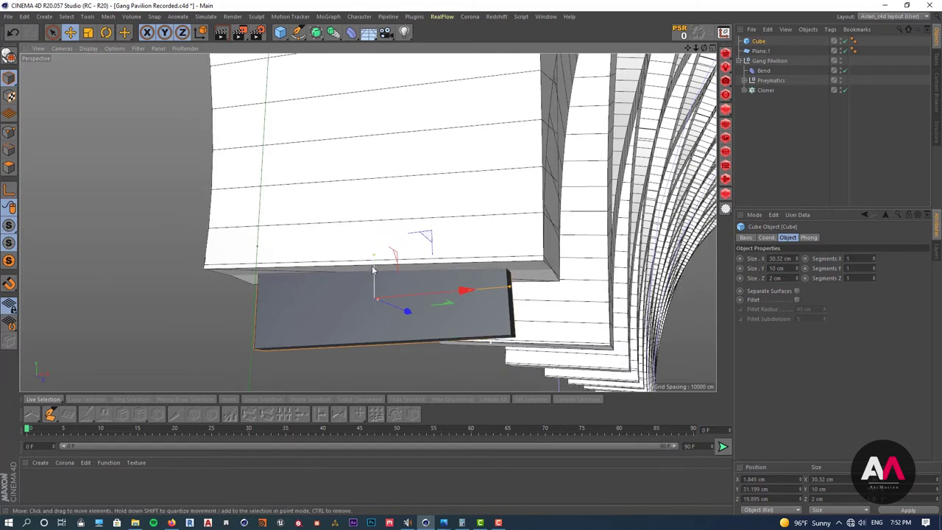
# Stretch the cube's height to about 13.4 cm so it reaches into the wood strip's foot.
pyautogui.moveTo(376, 265); pyautogui.dragTo(382, 237)
pyautogui.scroll(-4, 446, 221)
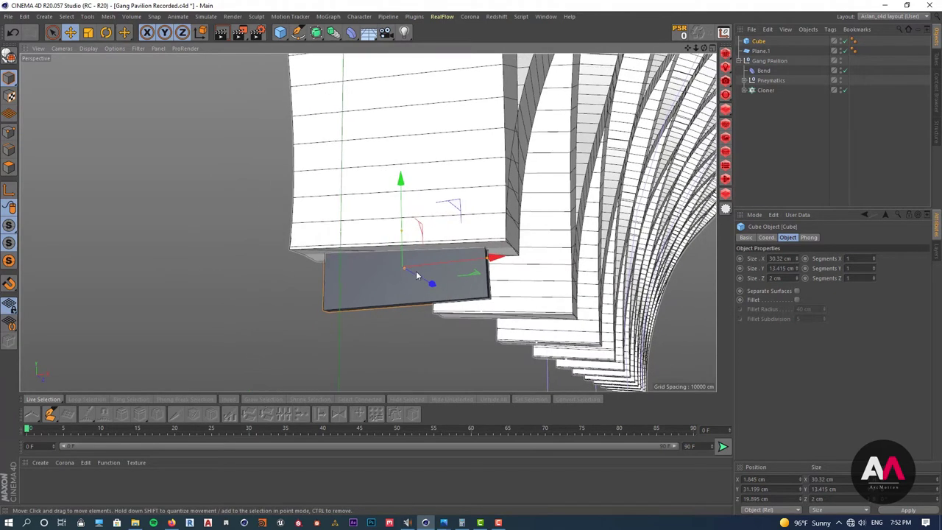
pyautogui.scroll(-3, 418, 274)
pyautogui.keyDown('alt'); pyautogui.moveTo(426, 272); pyautogui.dragTo(462, 282); pyautogui.keyUp('alt')
pyautogui.scroll(-2, 462, 282)
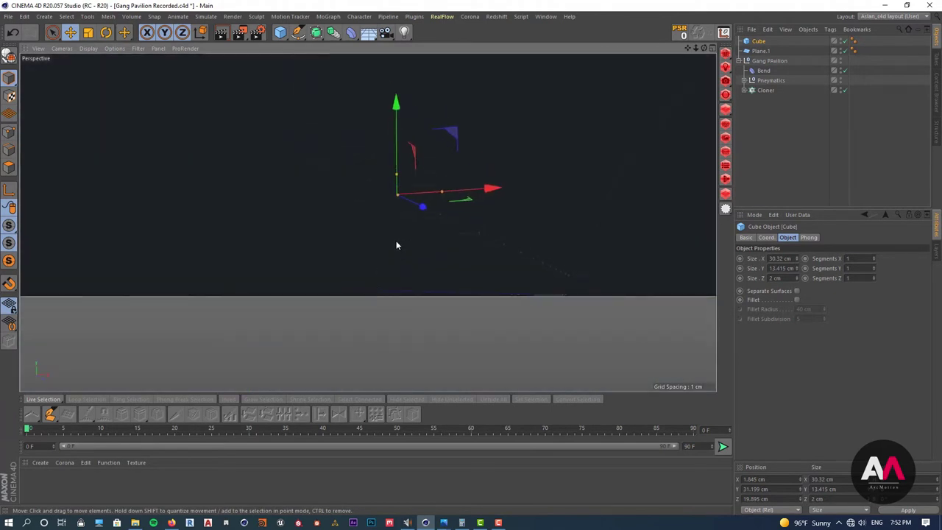
# Stretch the cube's height to about 25.6 cm, centred at about Y 24.2 cm, so it reaches down to the ground.
pyautogui.keyDown('alt'); pyautogui.moveTo(395, 246); pyautogui.dragTo(418, 339, button='middle'); pyautogui.keyUp('alt')
pyautogui.moveTo(396, 159)
pyautogui.mouseDown()
pyautogui.moveTo(403, 193)
pyautogui.moveTo(401, 166)
pyautogui.mouseUp()
pyautogui.scroll(2, 404, 175)
pyautogui.keyDown('alt'); pyautogui.moveTo(416, 220); pyautogui.dragTo(437, 219); pyautogui.keyUp('alt')
pyautogui.moveTo(401, 170); pyautogui.dragTo(400, 177)
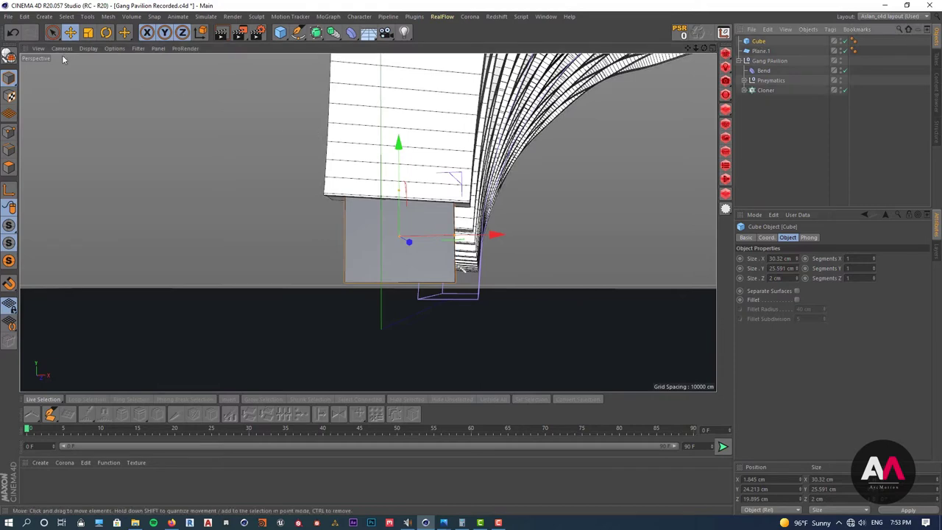
# Convert the cube to an editable polygon object and select its bottom face.
pyautogui.click(10, 56)
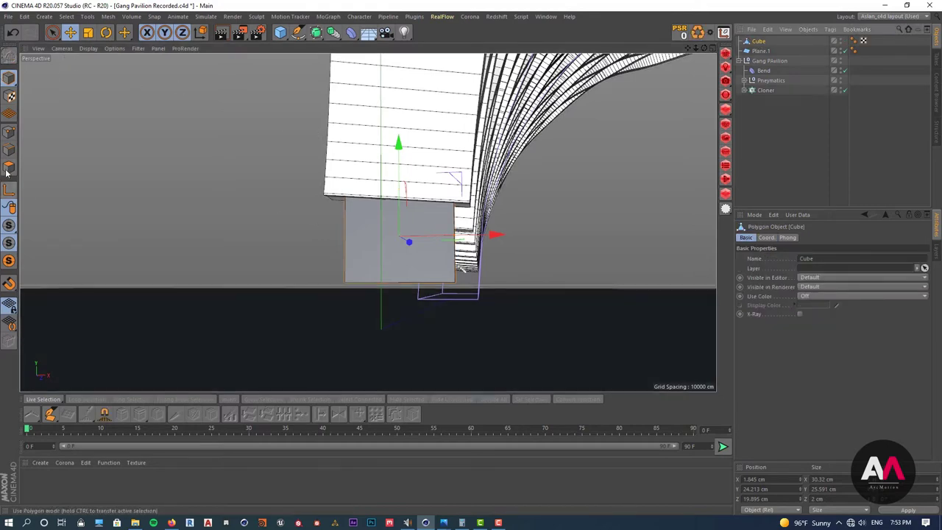
pyautogui.click(7, 169)
pyautogui.scroll(4, 495, 258)
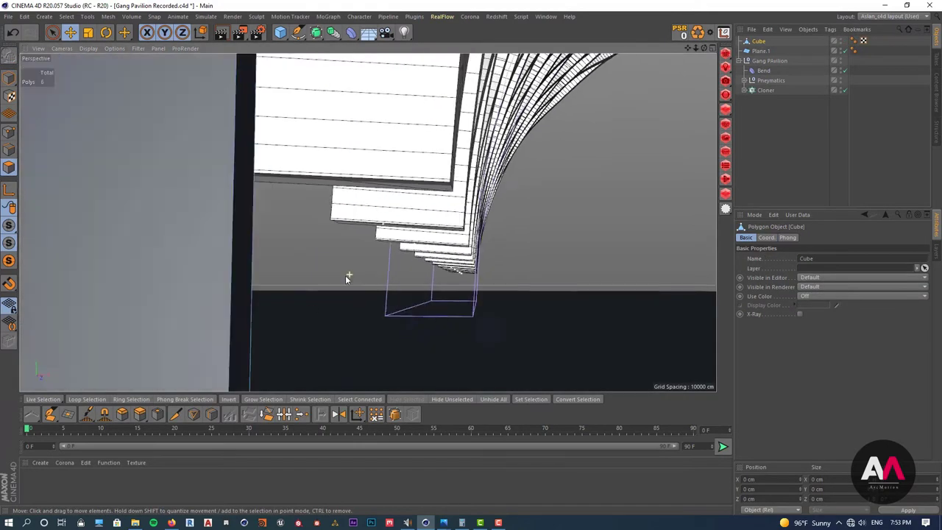
pyautogui.keyDown('alt'); pyautogui.moveTo(348, 278); pyautogui.dragTo(189, 291); pyautogui.keyUp('alt')
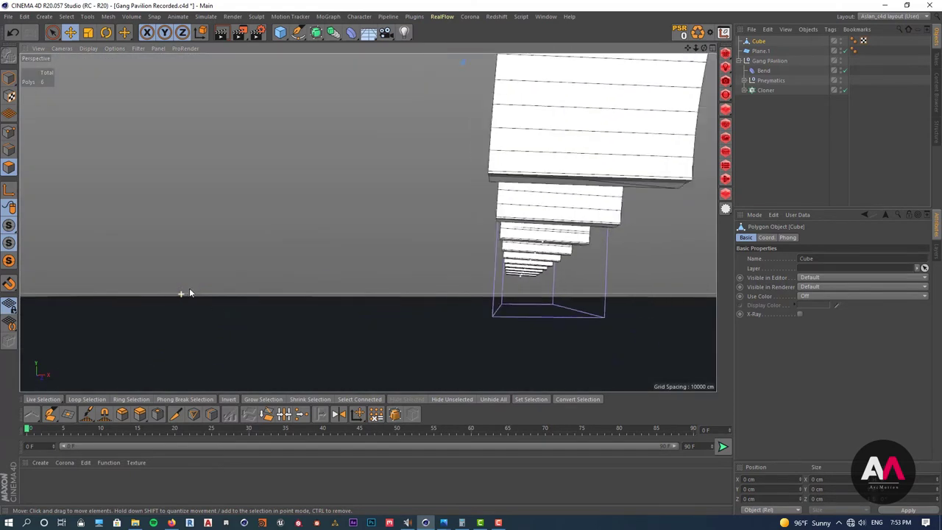
pyautogui.scroll(-1, 189, 293)
pyautogui.click(257, 220)
pyautogui.scroll(-3, 320, 234)
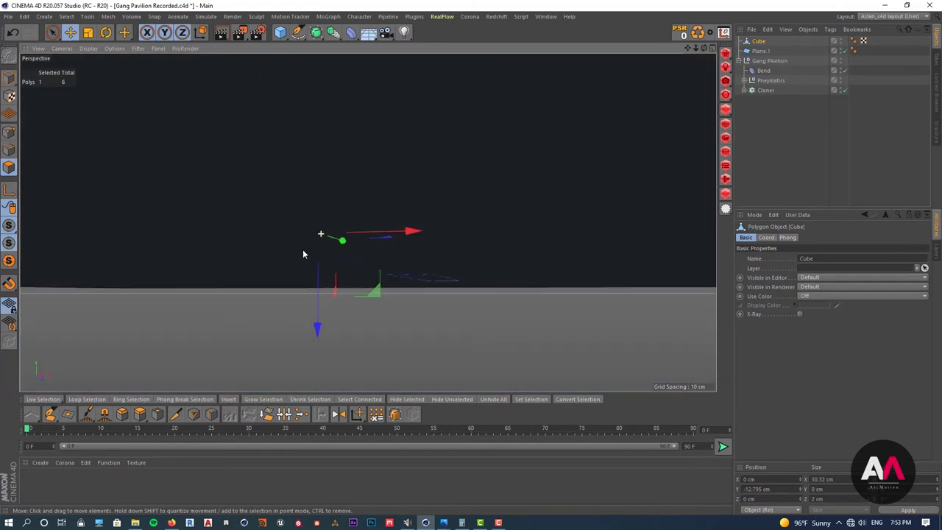
# Hide the ground plane and taper the plate by scaling its bottom face to about 10.9 cm in X.
pyautogui.click(842, 52)
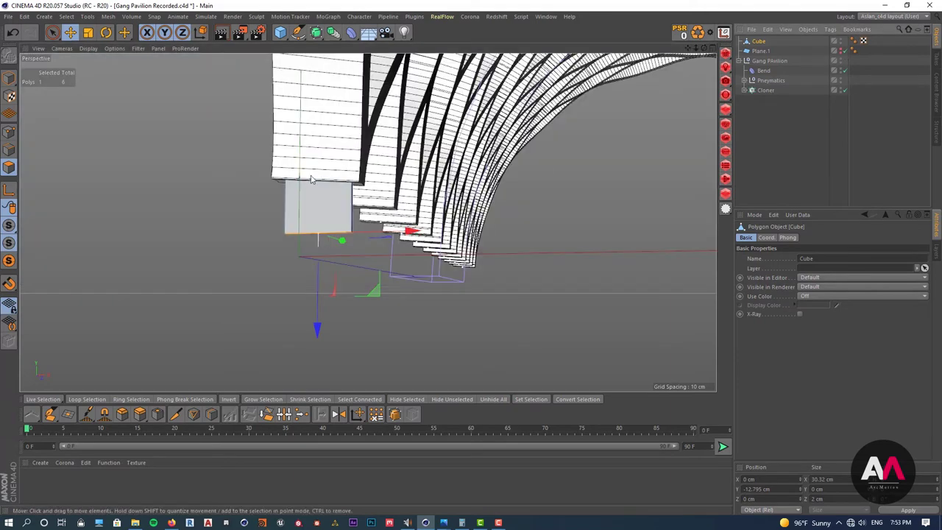
pyautogui.keyDown('alt'); pyautogui.moveTo(310, 180); pyautogui.dragTo(349, 208, button='right'); pyautogui.keyUp('alt')
pyautogui.keyDown('alt'); pyautogui.moveTo(339, 223); pyautogui.dragTo(335, 206); pyautogui.keyUp('alt')
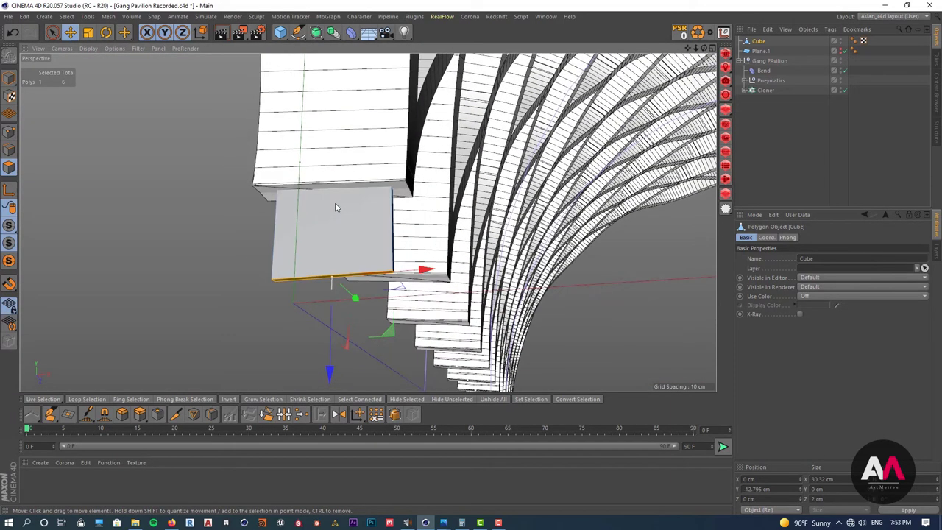
pyautogui.press('t')
pyautogui.moveTo(431, 276); pyautogui.dragTo(366, 284)
pyautogui.click(759, 41)
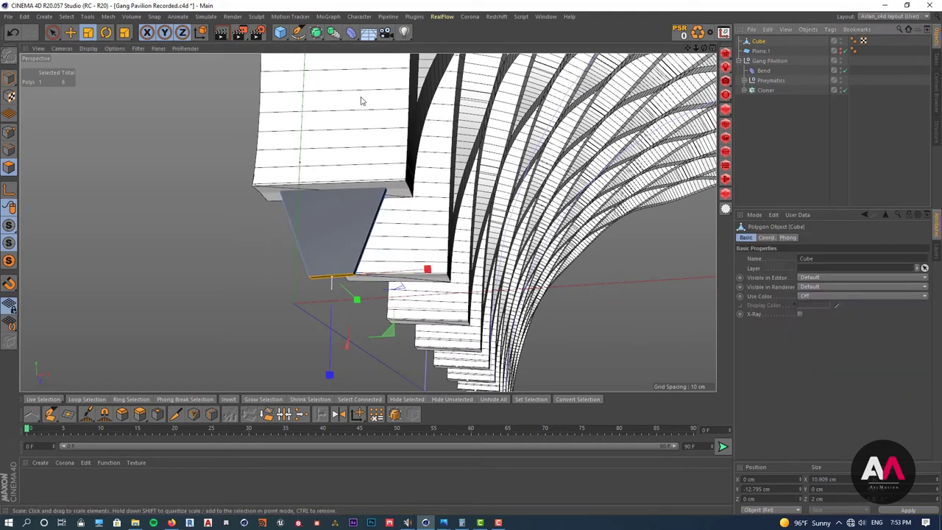
pyautogui.click(7, 80)
pyautogui.keyDown('alt'); pyautogui.moveTo(184, 187); pyautogui.dragTo(156, 233); pyautogui.keyUp('alt')
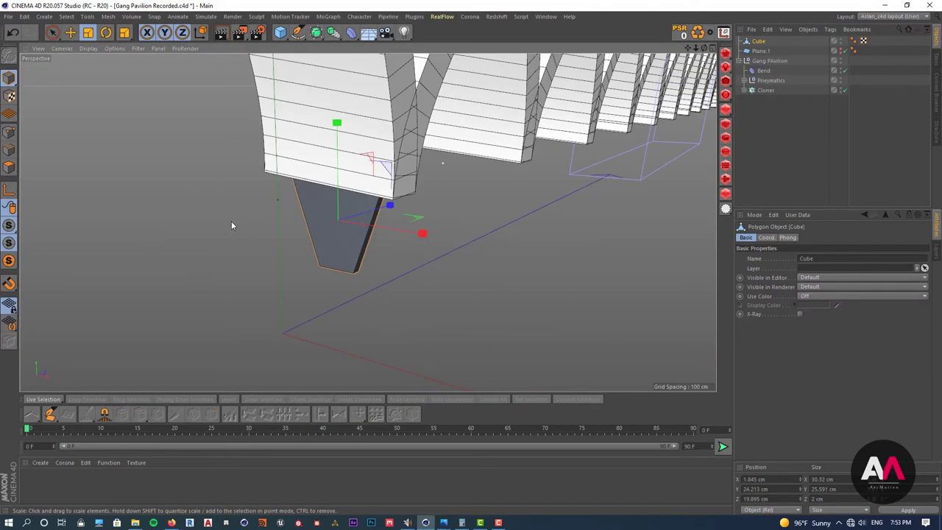
# Add a cylinder at the tapered plate's centre, oriented along +Z, with a height of 10 cm and a radius of 5 cm.
pyautogui.click(281, 33)
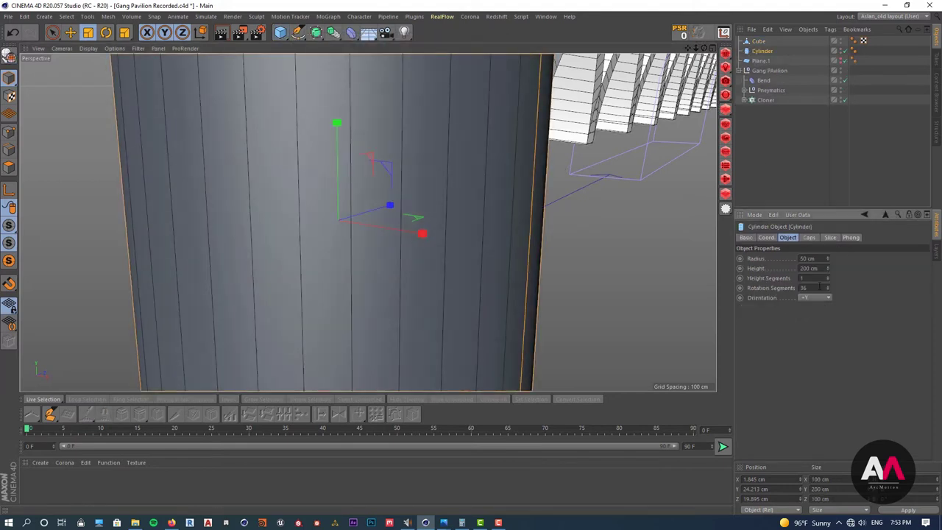
pyautogui.click(826, 299)
pyautogui.click(814, 346)
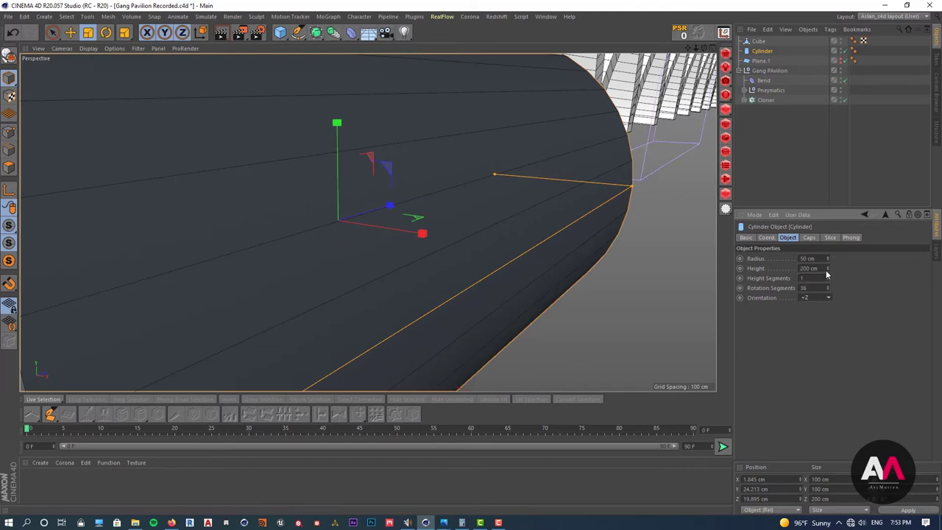
pyautogui.moveTo(824, 270); pyautogui.dragTo(642, 259)
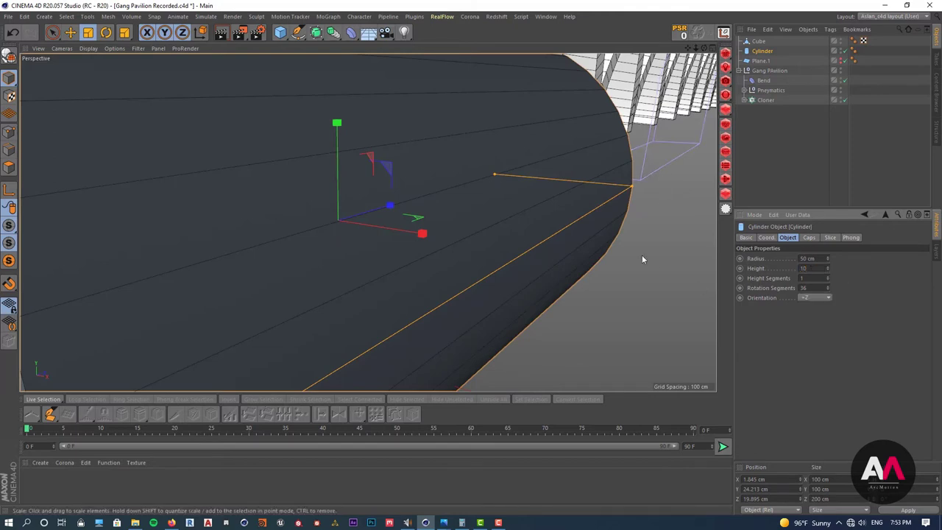
pyautogui.write('10')
pyautogui.press('Return')
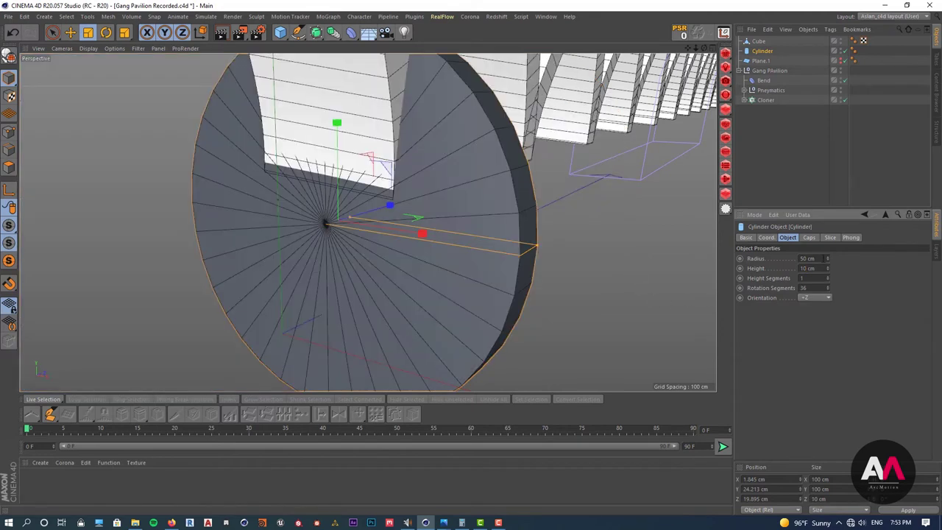
pyautogui.moveTo(828, 258); pyautogui.dragTo(827, 294)
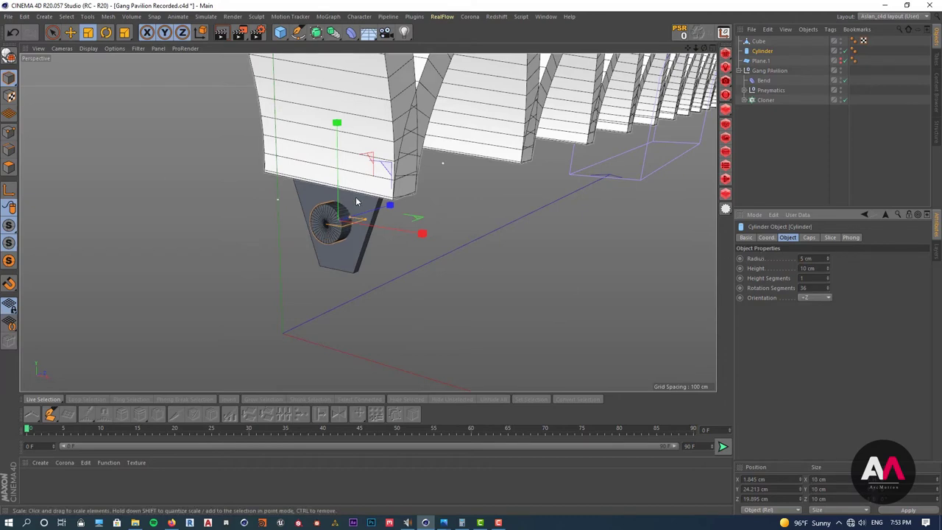
# Set the cylinder's height to 5 cm.
pyautogui.scroll(2, 355, 199)
pyautogui.keyDown('alt'); pyautogui.moveTo(324, 225); pyautogui.dragTo(220, 201); pyautogui.keyUp('alt')
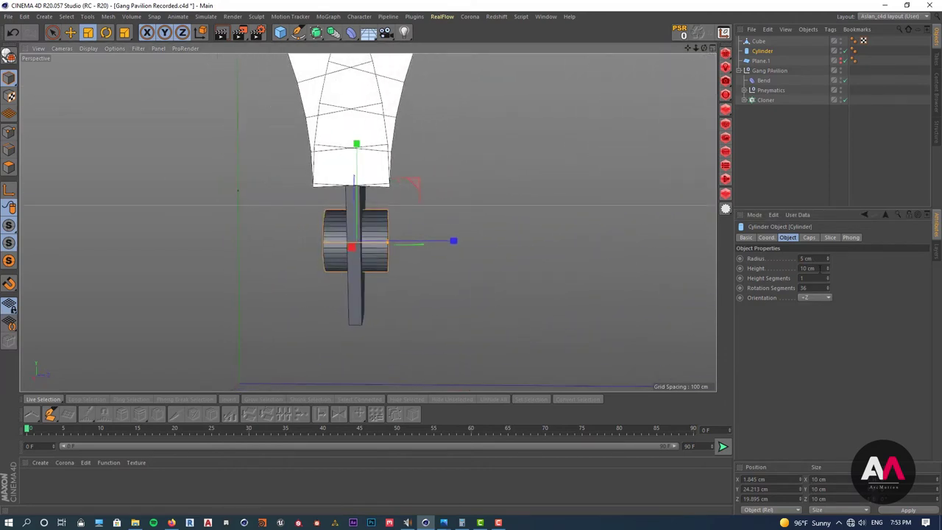
pyautogui.moveTo(820, 268); pyautogui.dragTo(705, 263)
pyautogui.write('5')
pyautogui.press('Return')
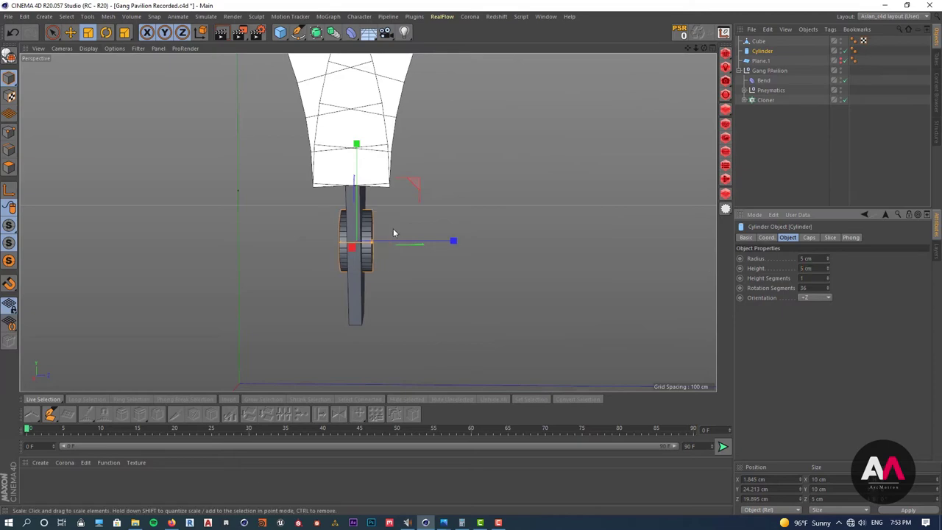
# Slice the cylinder from 0° to -180° to keep its upper half.
pyautogui.keyDown('alt'); pyautogui.moveTo(380, 232); pyautogui.dragTo(353, 258); pyautogui.keyUp('alt')
pyautogui.click(830, 238)
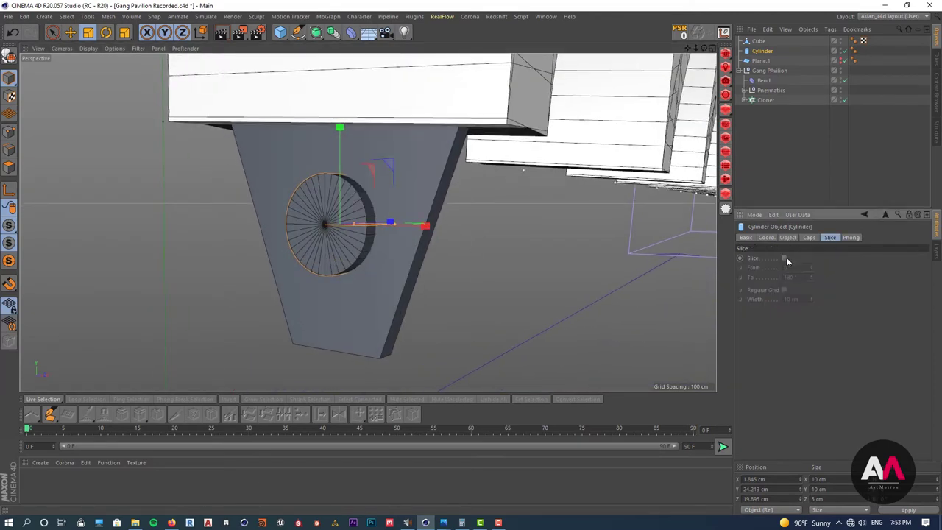
pyautogui.click(784, 259)
pyautogui.click(798, 276)
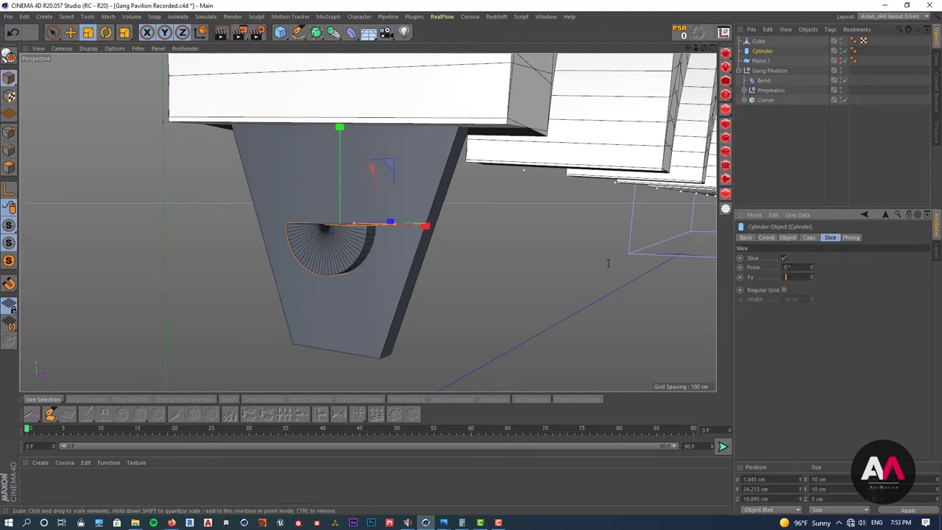
pyautogui.write('-180')
pyautogui.press('Return')
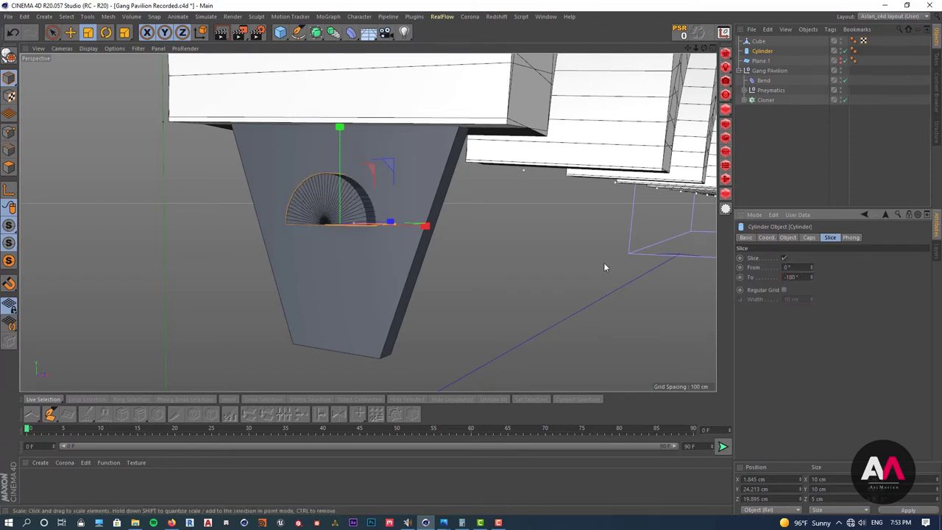
# Set the half cylinder's rotation segments to 24.
pyautogui.click(788, 237)
pyautogui.click(807, 288)
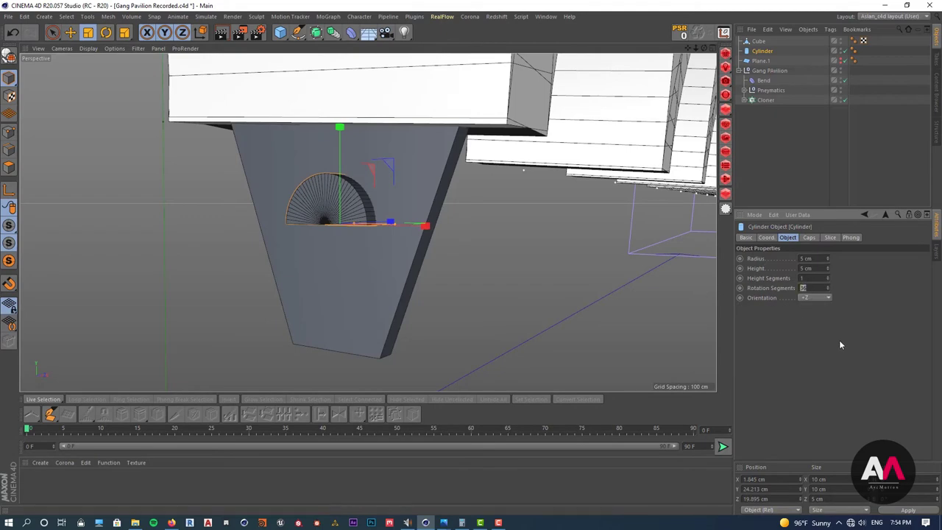
pyautogui.write('24')
pyautogui.press('Return')
# Lower the half cylinder on the plate to about Y 20.7 cm.
pyautogui.keyDown('alt'); pyautogui.moveTo(299, 268); pyautogui.dragTo(355, 225); pyautogui.keyUp('alt')
pyautogui.press('e')
pyautogui.scroll(-4, 378, 248)
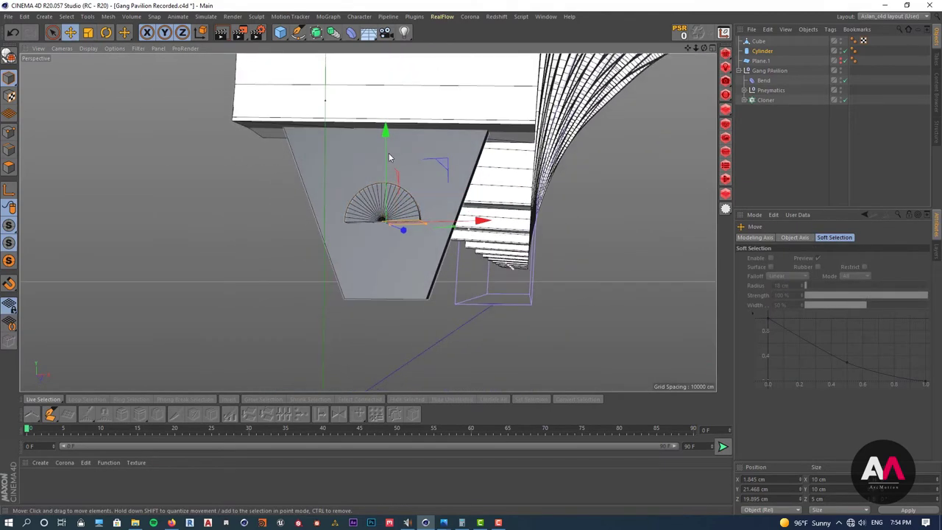
pyautogui.moveTo(384, 156); pyautogui.dragTo(368, 190)
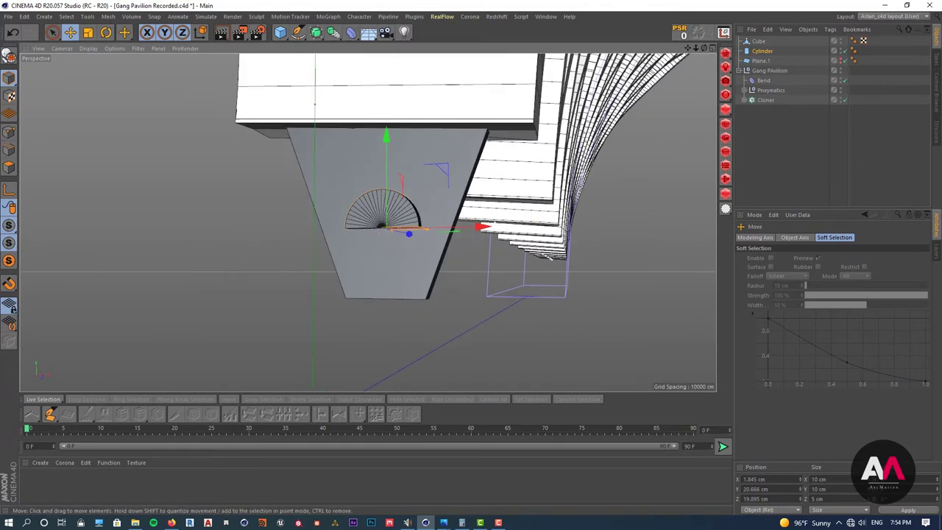
# Convert the half cylinder to an editable polygon object and select the four polygons of its flat underside.
pyautogui.click(9, 55)
pyautogui.scroll(3, 378, 227)
pyautogui.keyDown('alt'); pyautogui.moveTo(377, 223); pyautogui.dragTo(346, 202); pyautogui.keyUp('alt')
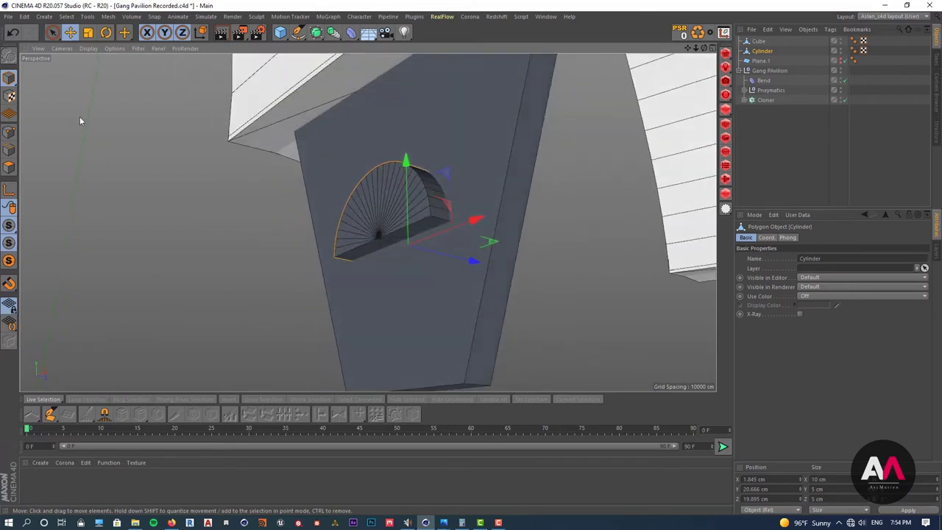
pyautogui.click(9, 167)
pyautogui.scroll(5, 387, 232)
pyautogui.click(417, 240)
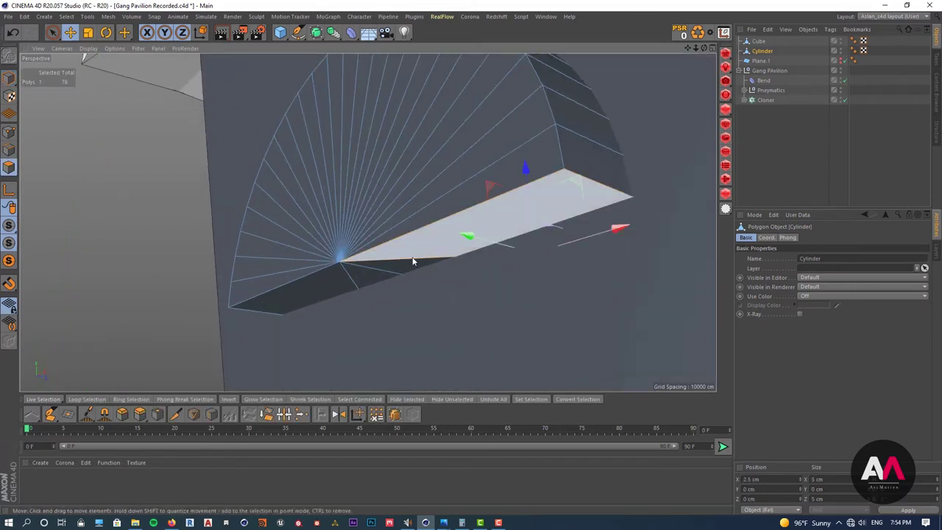
pyautogui.keyDown('shift'); pyautogui.click(391, 271); pyautogui.keyUp('shift')
pyautogui.keyDown('shift'); pyautogui.click(366, 279); pyautogui.keyUp('shift')
pyautogui.keyDown('shift'); pyautogui.click(324, 286); pyautogui.keyUp('shift')
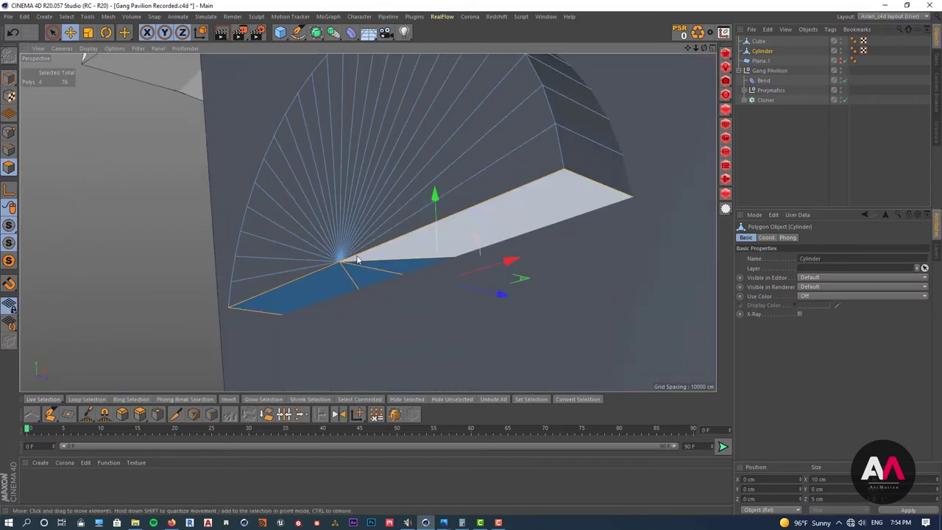
# Select all polygons of the half cylinder and reverse their normals.
pyautogui.scroll(-1, 344, 262)
pyautogui.keyDown('shift'); pyautogui.click(380, 196); pyautogui.keyUp('shift')
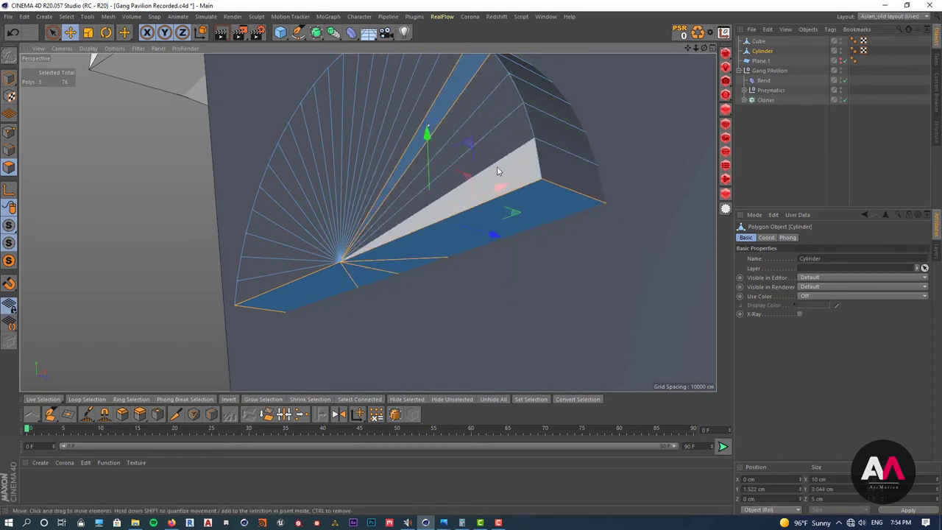
pyautogui.hotkey('ctrl', 'a')
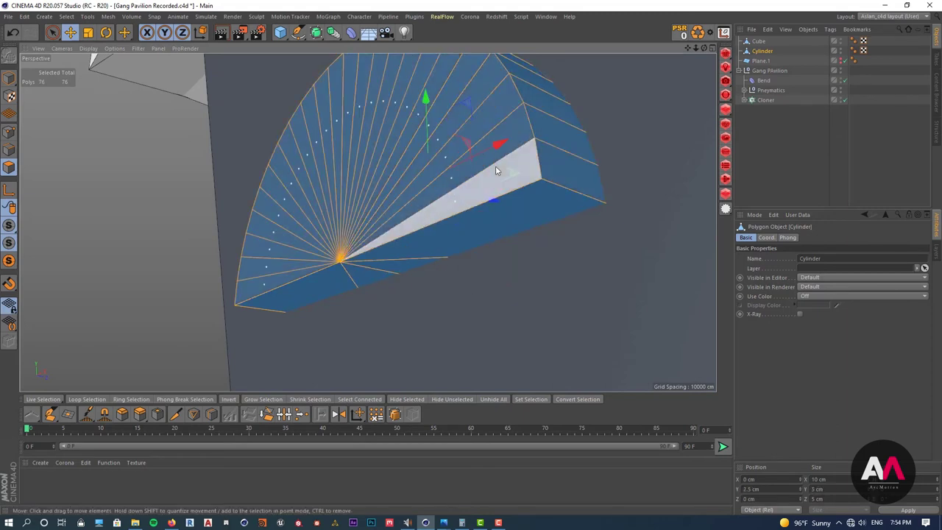
pyautogui.rightClick(343, 109)
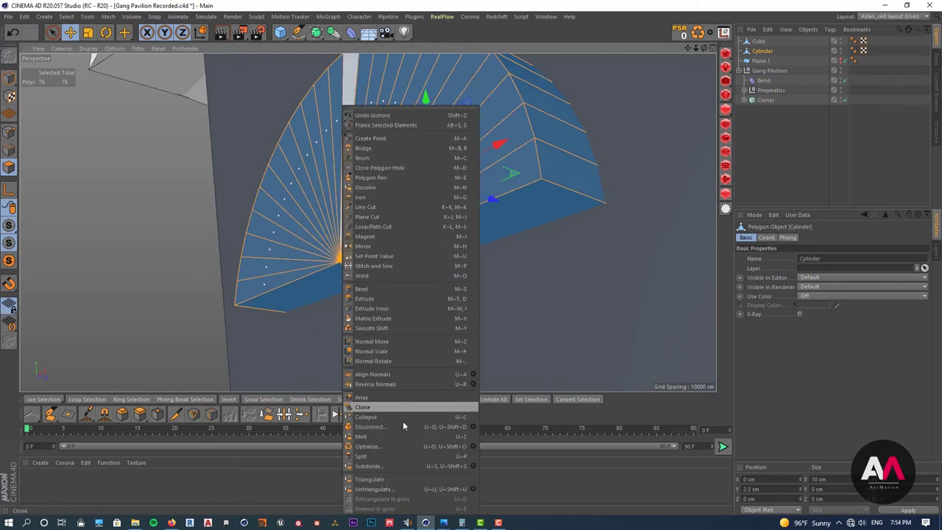
pyautogui.click(376, 385)
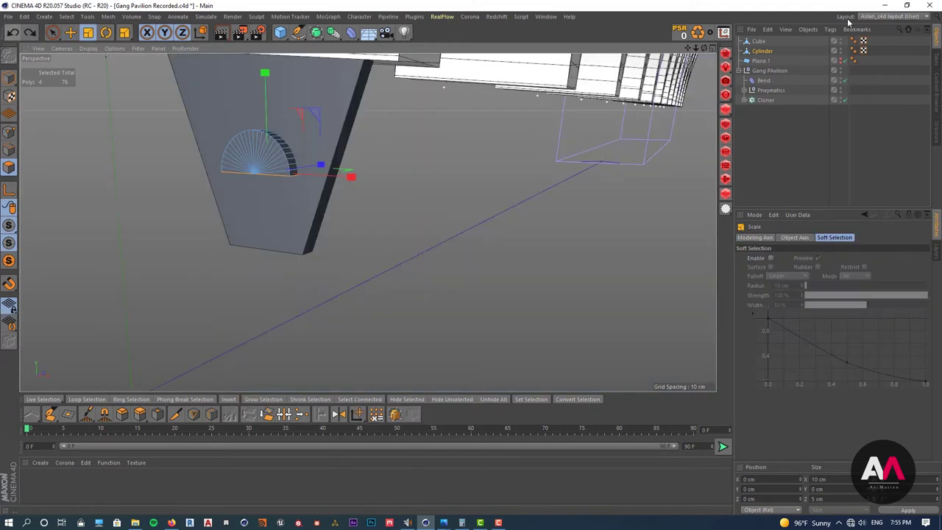
# Show the ground plane again and extrude the half cylinder's underside polygons about 21 cm downward.
pyautogui.click(839, 63)
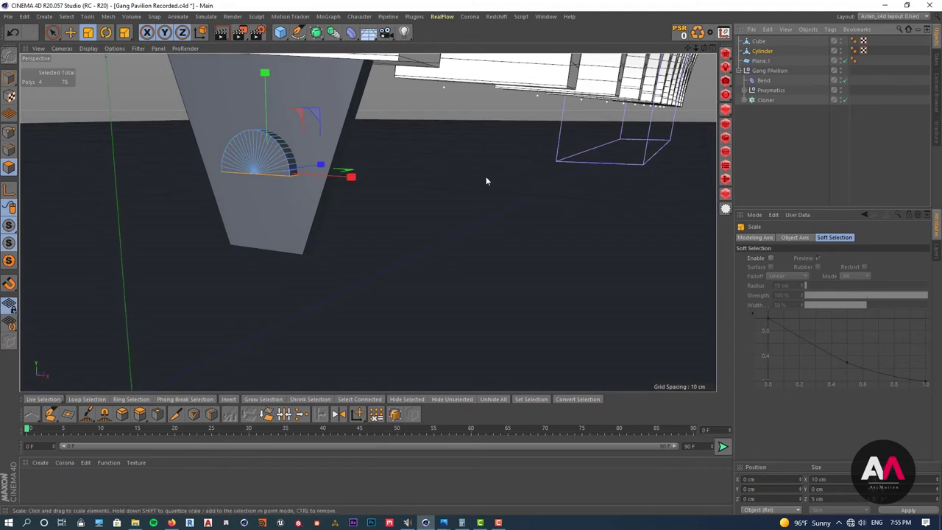
pyautogui.press('d')
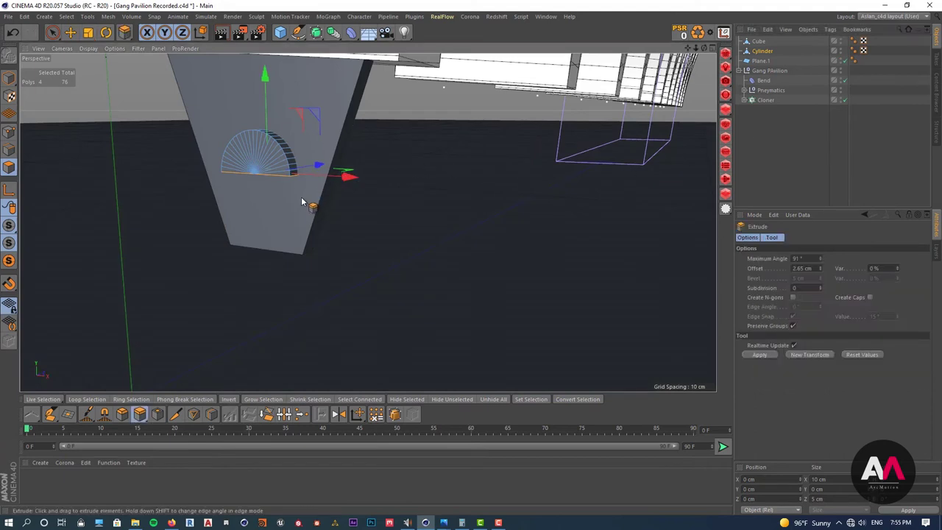
pyautogui.moveTo(354, 177); pyautogui.dragTo(507, 177)
pyautogui.moveTo(383, 221); pyautogui.dragTo(299, 207)
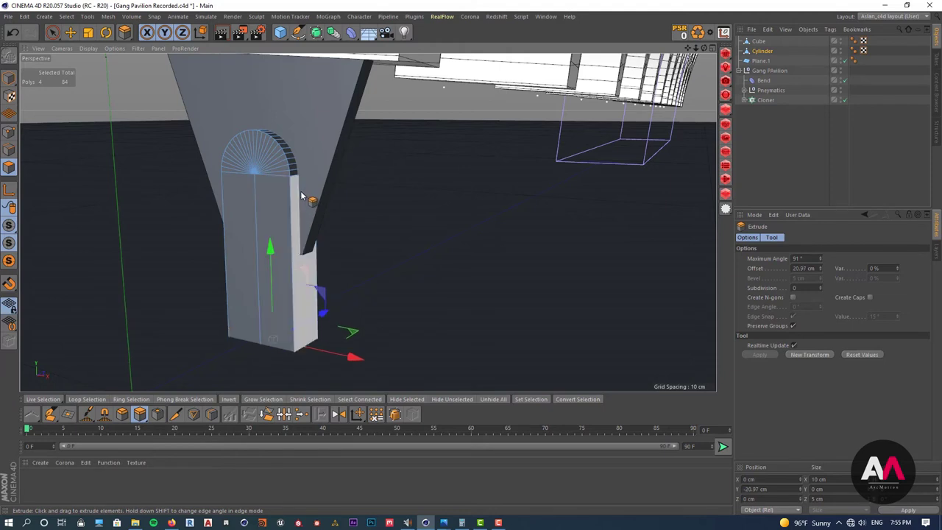
# Flare the bracket by scaling its extruded bottom faces to about 29.8 cm in X.
pyautogui.press('t')
pyautogui.hotkey('ctrl', 'z')
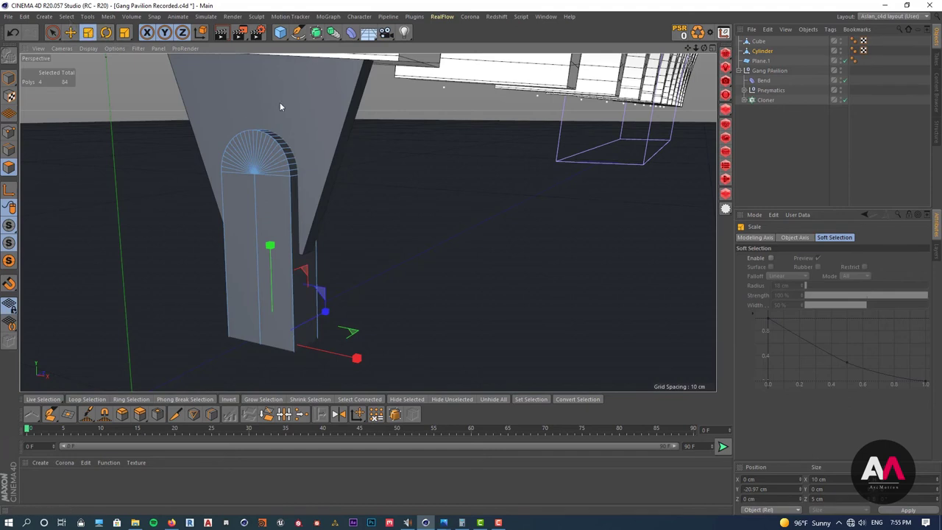
pyautogui.scroll(-2, 452, 174)
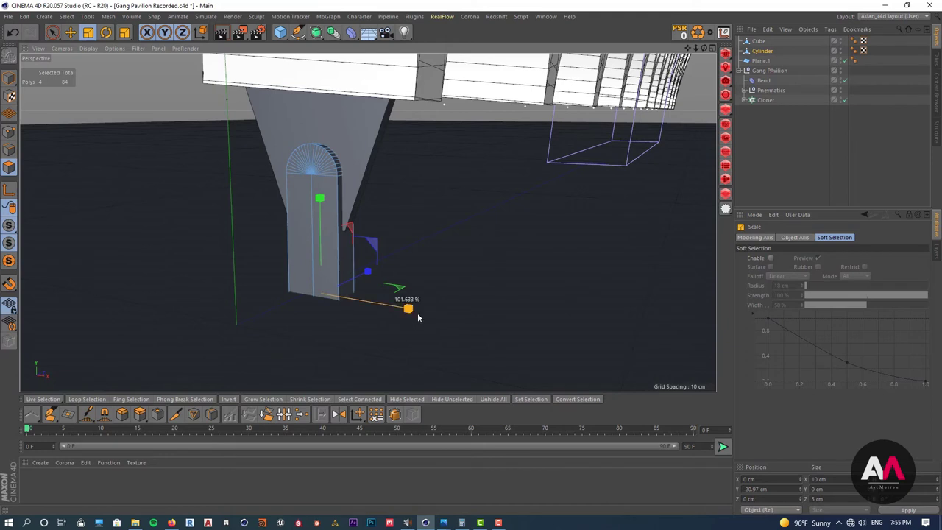
pyautogui.moveTo(417, 318); pyautogui.dragTo(618, 336)
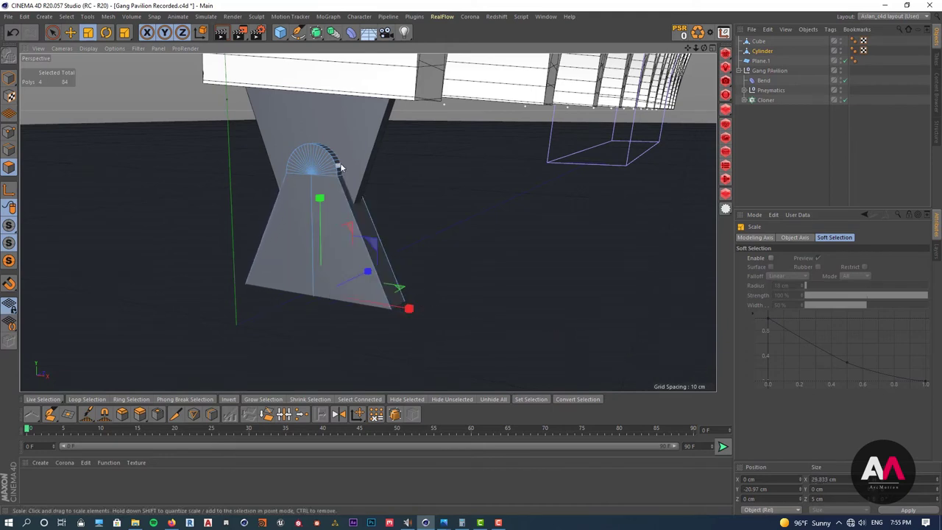
# Undo the flare of the bracket's bottom faces and enable Soft Selection for the Scale tool.
pyautogui.hotkey('ctrl', 'z')
pyautogui.hotkey('ctrl', 'z')
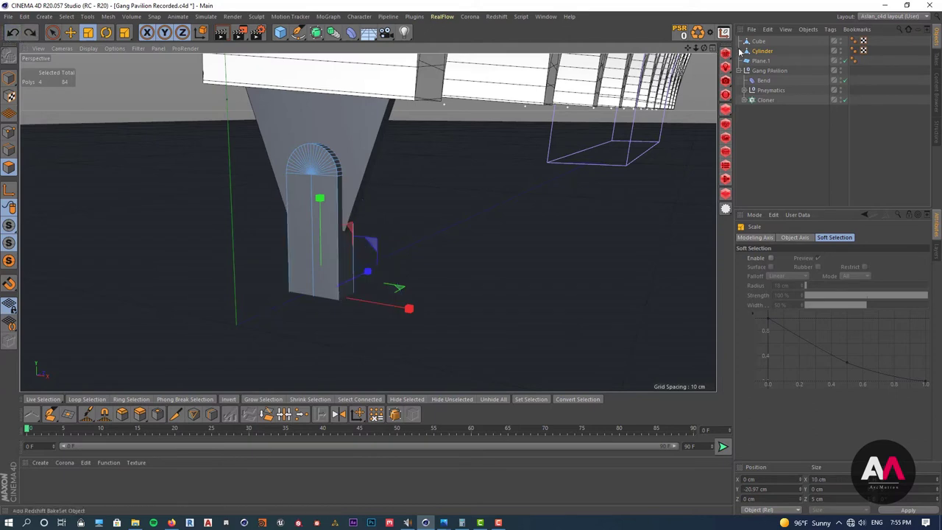
pyautogui.click(761, 51)
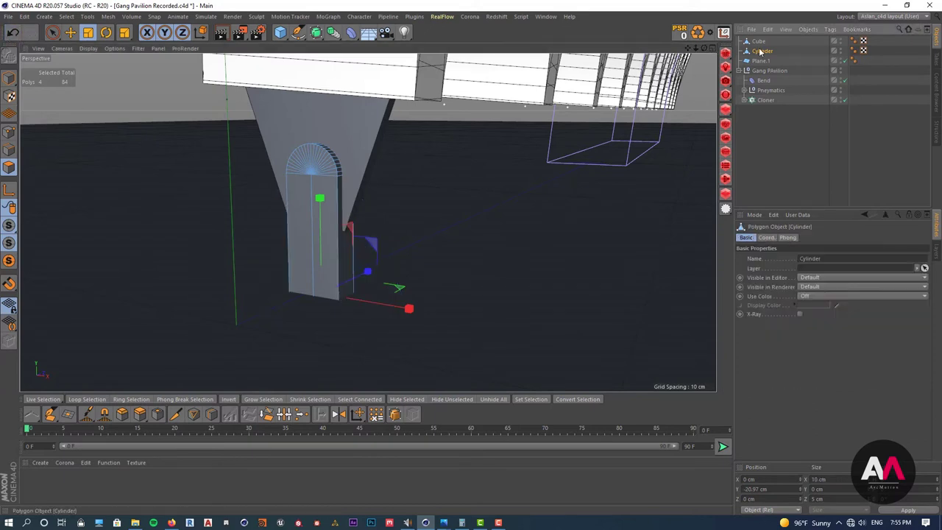
pyautogui.click(88, 32)
pyautogui.click(771, 259)
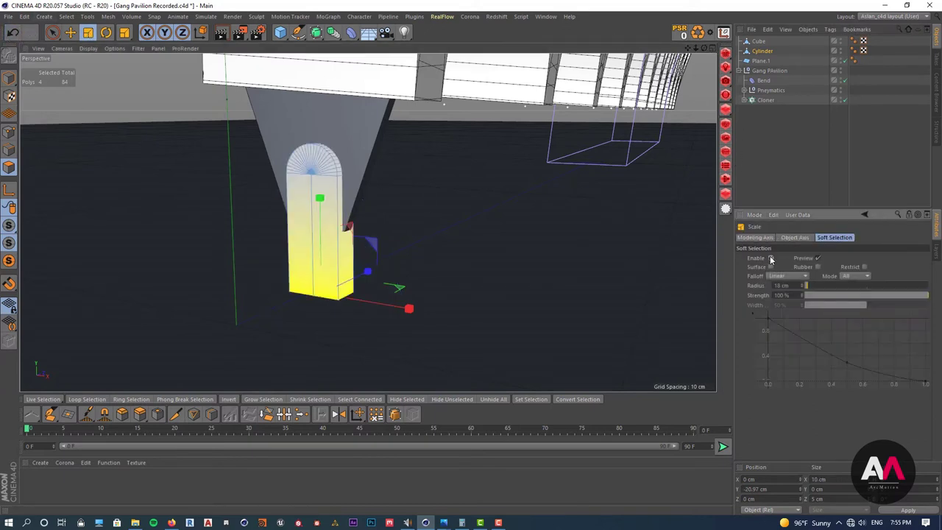
# Try widening the bottom faces in X, undo it, and set the Soft Selection radius to 30 cm.
pyautogui.moveTo(409, 308); pyautogui.dragTo(445, 315)
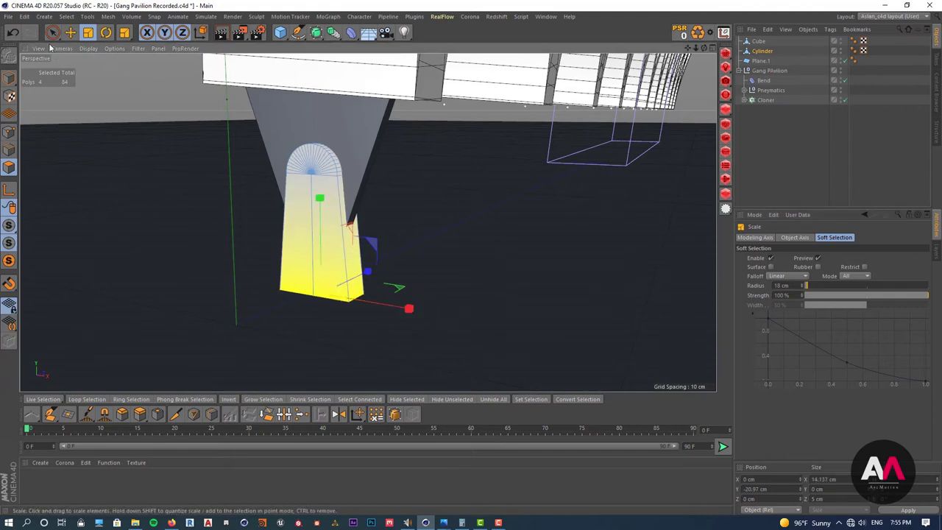
pyautogui.click(13, 33)
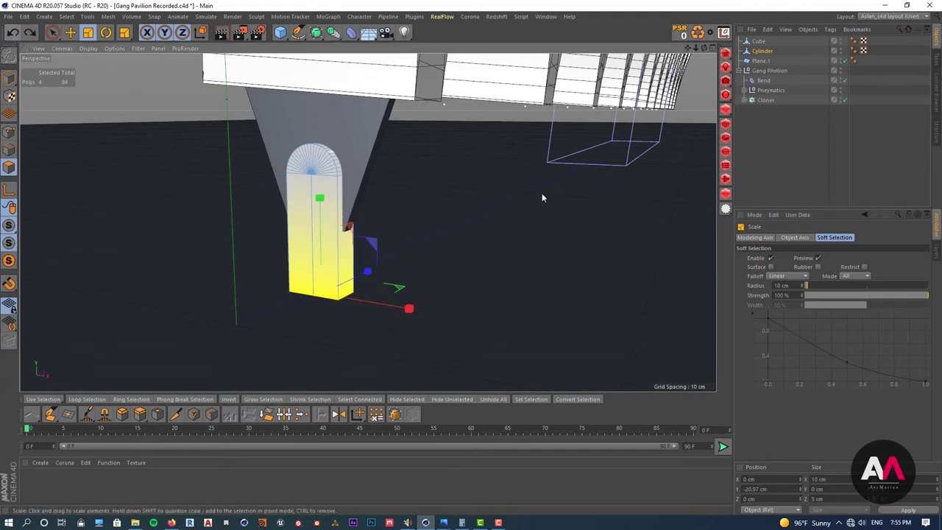
pyautogui.click(803, 284)
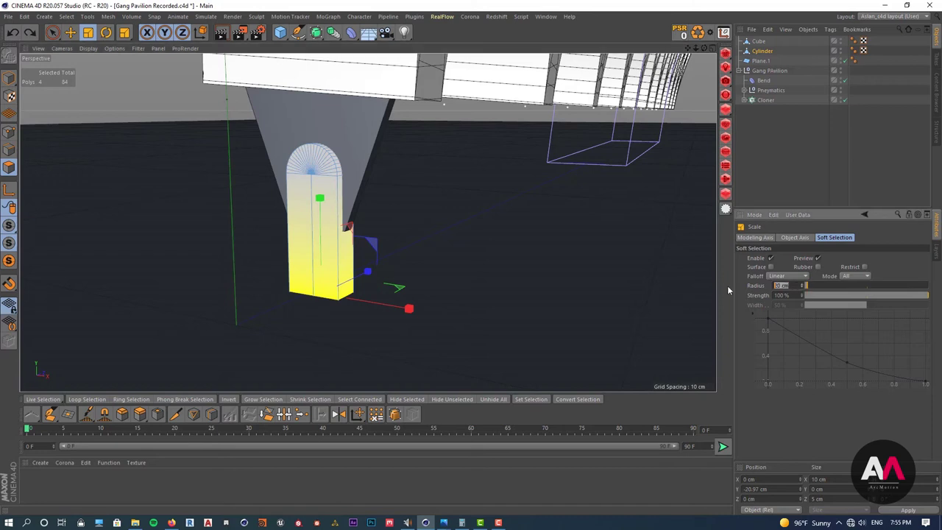
pyautogui.write('25 cm')
pyautogui.moveTo(789, 287); pyautogui.dragTo(659, 265)
pyautogui.write('30')
pyautogui.press('Return')
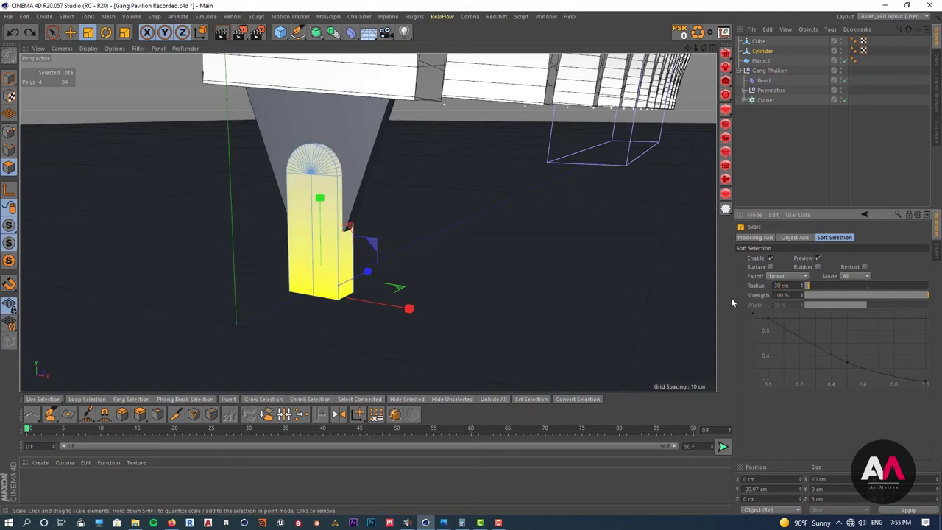
# Flare the lower bracket by soft-scaling its bottom faces to about 27.1 cm in X.
pyautogui.moveTo(410, 309); pyautogui.dragTo(571, 336)
pyautogui.keyDown('alt'); pyautogui.moveTo(302, 247); pyautogui.dragTo(388, 249); pyautogui.keyUp('alt')
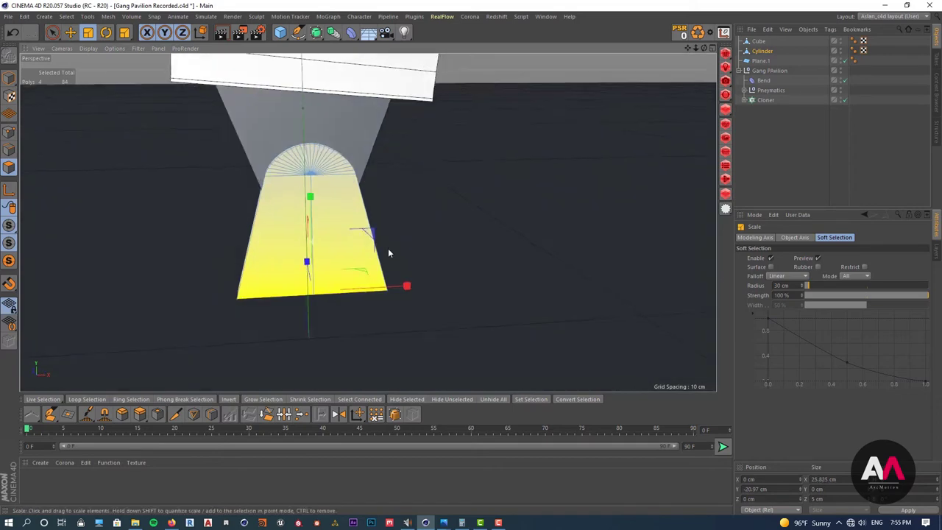
pyautogui.scroll(4, 372, 187)
pyautogui.scroll(-3, 385, 210)
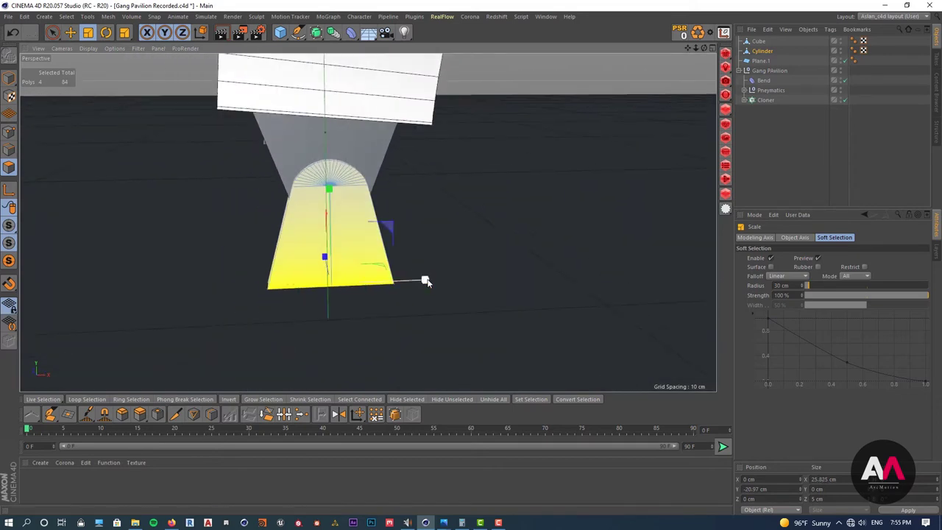
pyautogui.moveTo(428, 280)
pyautogui.mouseDown()
pyautogui.moveTo(452, 283)
pyautogui.moveTo(433, 284)
pyautogui.mouseUp()
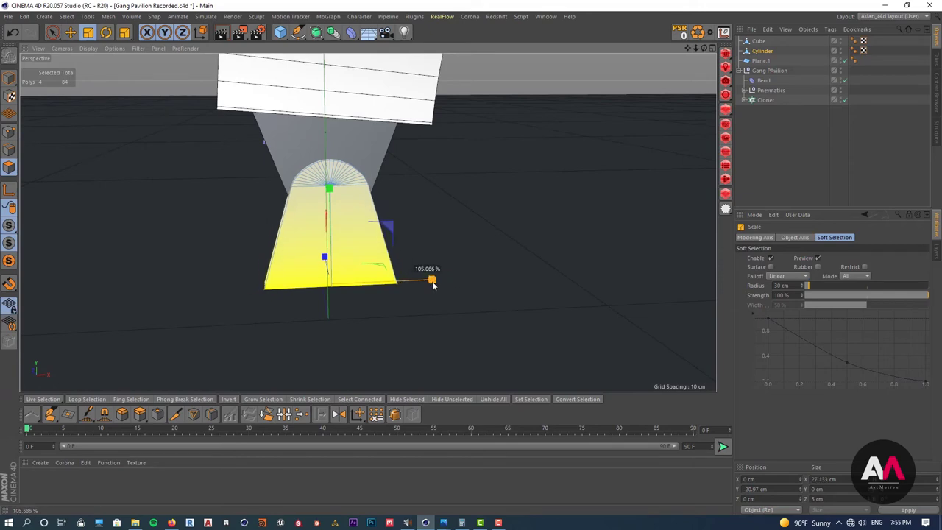
# Select the upper plate (Cube) and turn off Soft Selection for the Scale tool.
pyautogui.keyDown('alt'); pyautogui.moveTo(311, 157); pyautogui.dragTo(368, 137, button='right'); pyautogui.keyUp('alt')
pyautogui.keyDown('alt'); pyautogui.moveTo(331, 203); pyautogui.dragTo(298, 177); pyautogui.keyUp('alt')
pyautogui.keyDown('alt'); pyautogui.moveTo(324, 213); pyautogui.dragTo(338, 208, button='right'); pyautogui.keyUp('alt')
pyautogui.keyDown('alt'); pyautogui.moveTo(338, 208); pyautogui.dragTo(356, 219); pyautogui.keyUp('alt')
pyautogui.click(761, 53)
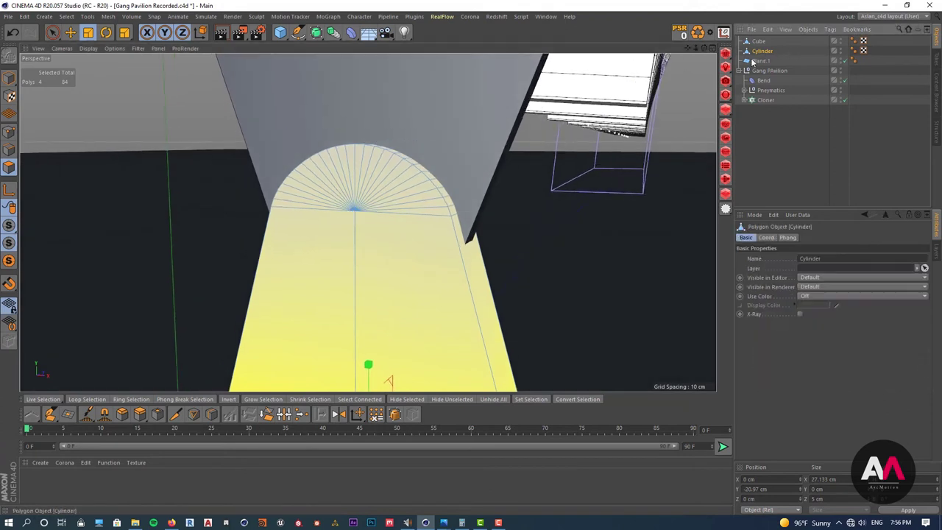
pyautogui.click(761, 42)
pyautogui.click(70, 32)
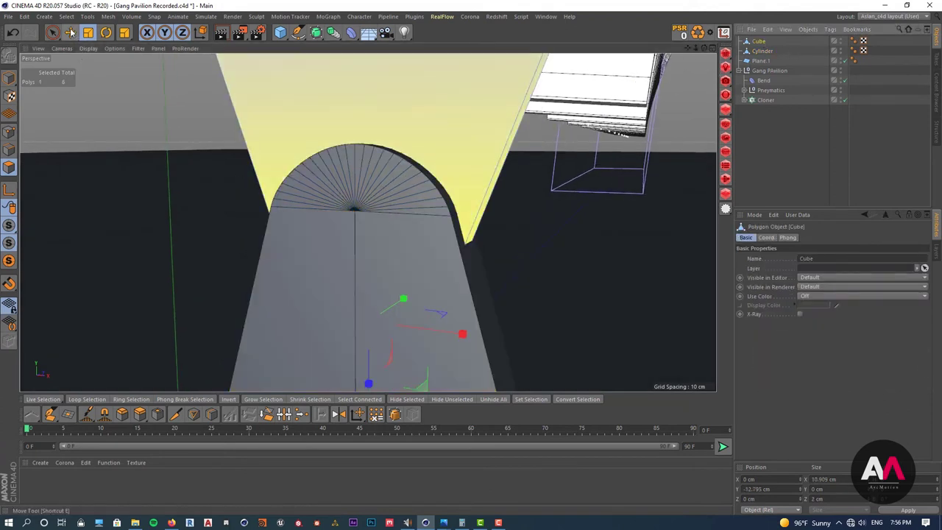
pyautogui.click(87, 32)
pyautogui.click(771, 258)
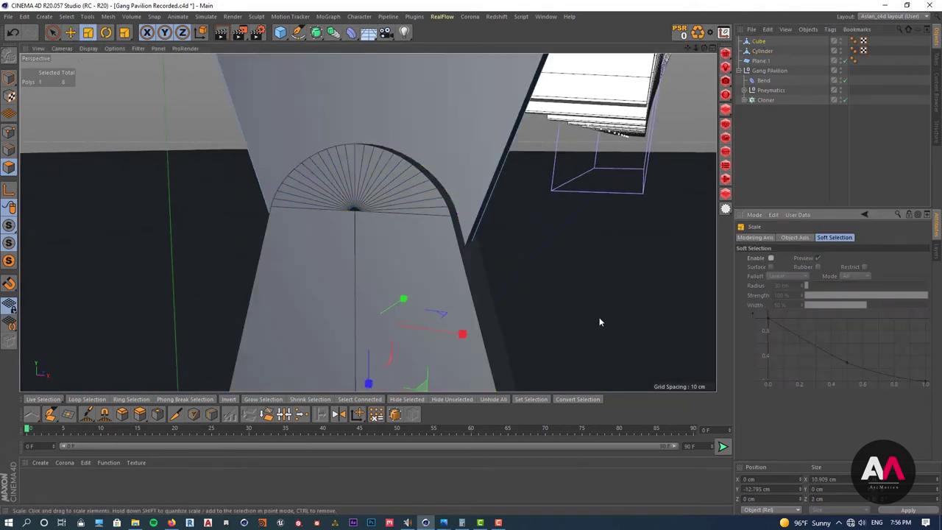
# Select the lower bracket (Cylinder) as a whole object in Model mode.
pyautogui.scroll(-3, 390, 206)
pyautogui.keyDown('alt'); pyautogui.moveTo(390, 206); pyautogui.dragTo(400, 189); pyautogui.keyUp('alt')
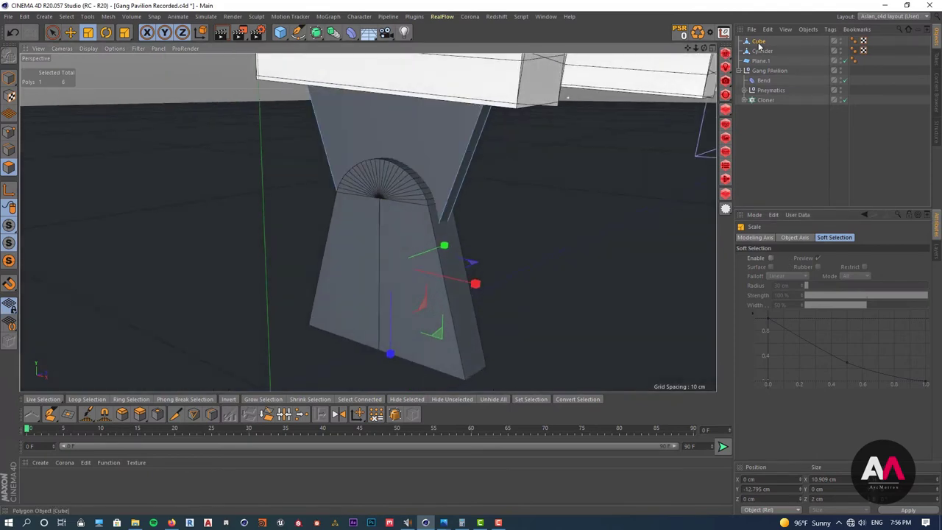
pyautogui.click(759, 42)
pyautogui.click(755, 53)
pyautogui.click(762, 50)
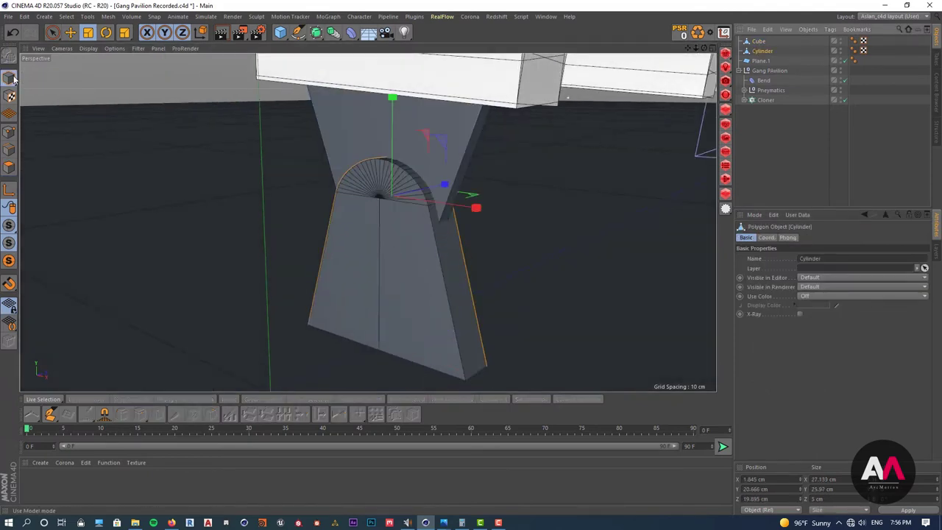
pyautogui.scroll(3, 371, 119)
pyautogui.keyDown('alt'); pyautogui.moveTo(414, 172); pyautogui.dragTo(402, 179); pyautogui.keyUp('alt')
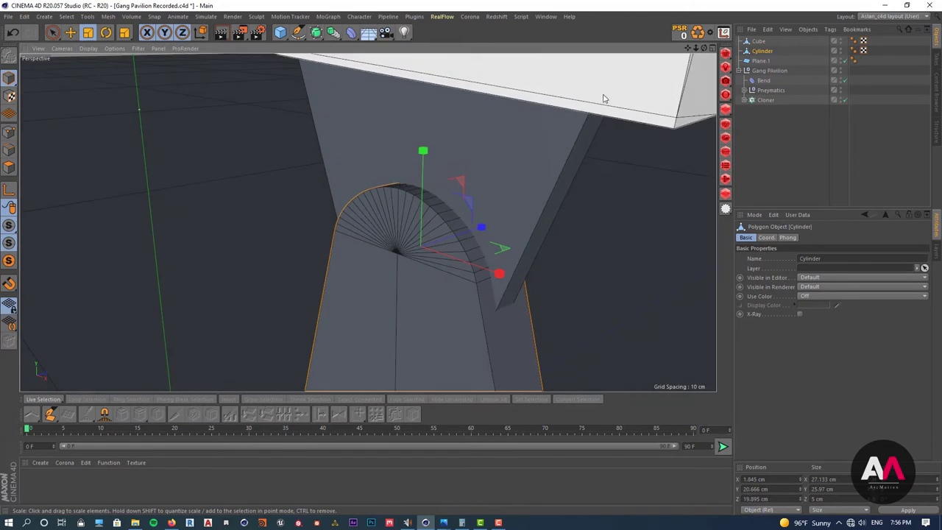
pyautogui.click(766, 51)
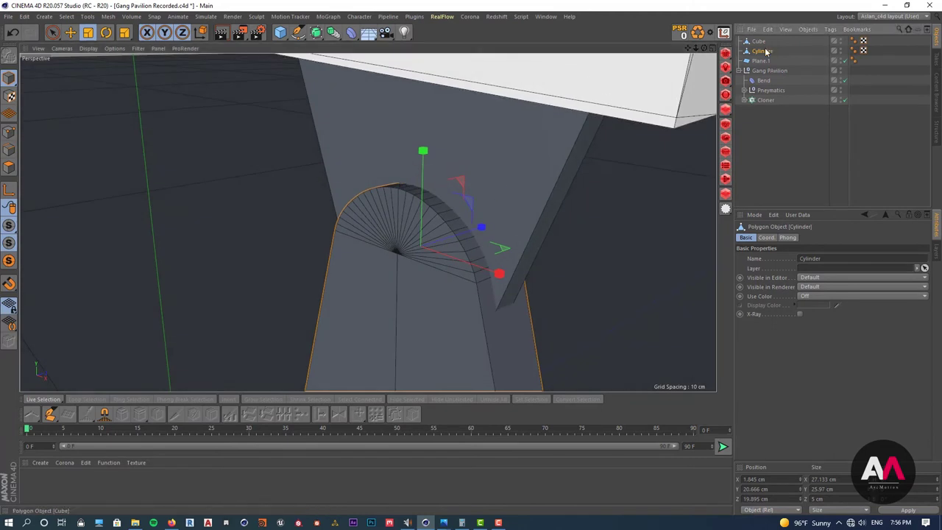
pyautogui.click(7, 79)
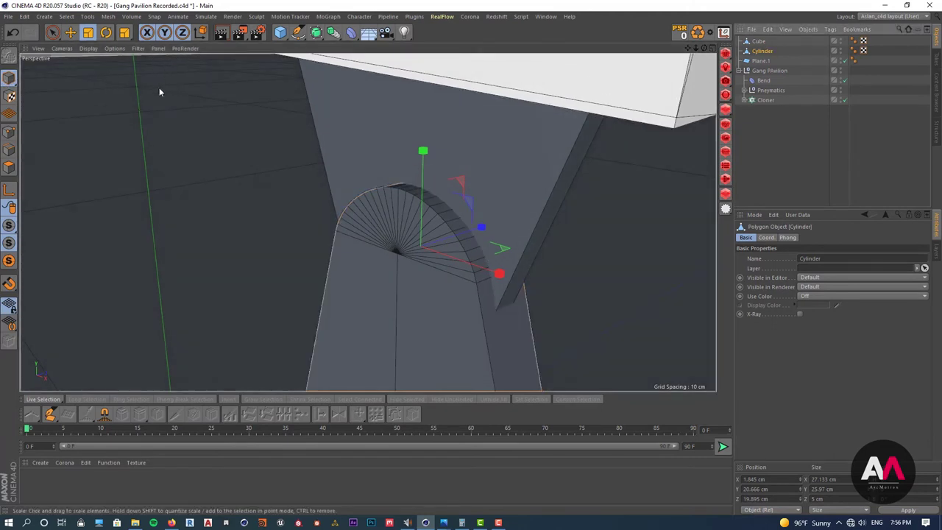
# Add a cylinder primitive at the bracket's pivot, oriented along +Z with a height of 10 cm.
pyautogui.click(280, 32)
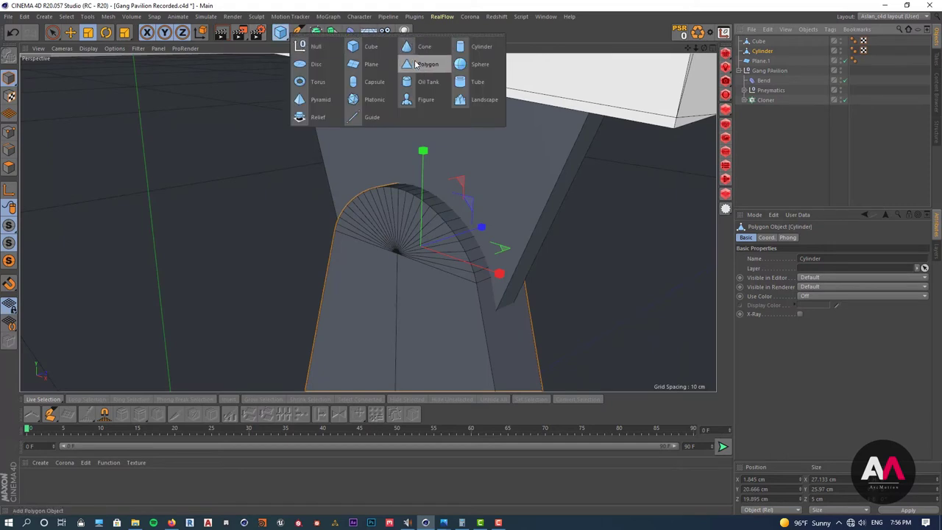
pyautogui.click(482, 47)
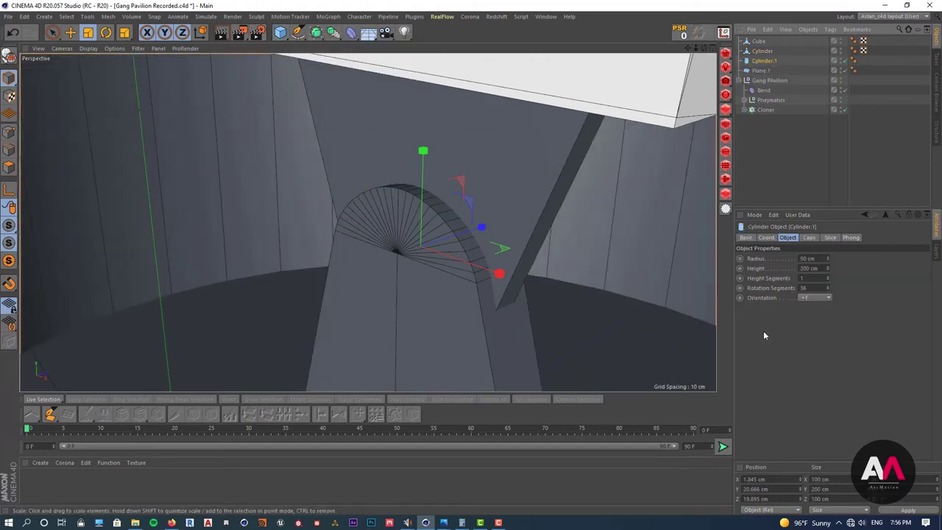
pyautogui.click(828, 298)
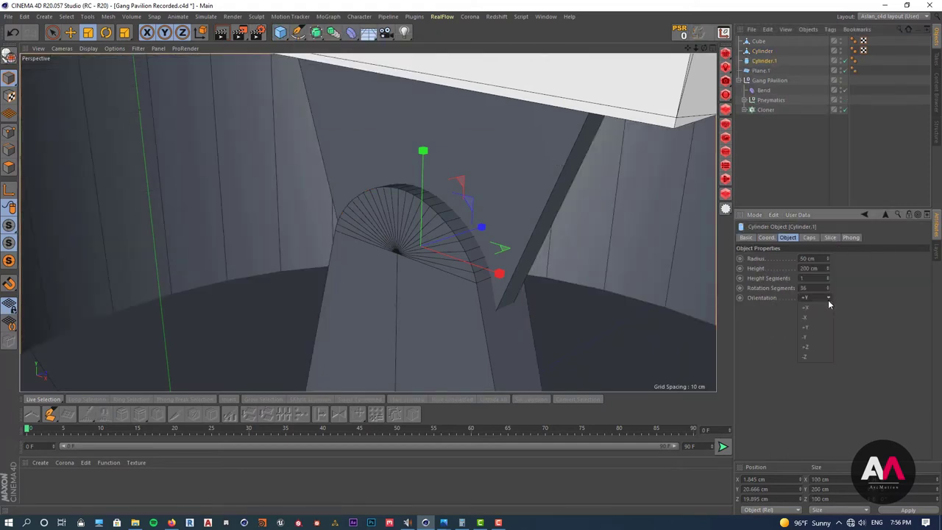
pyautogui.click(816, 347)
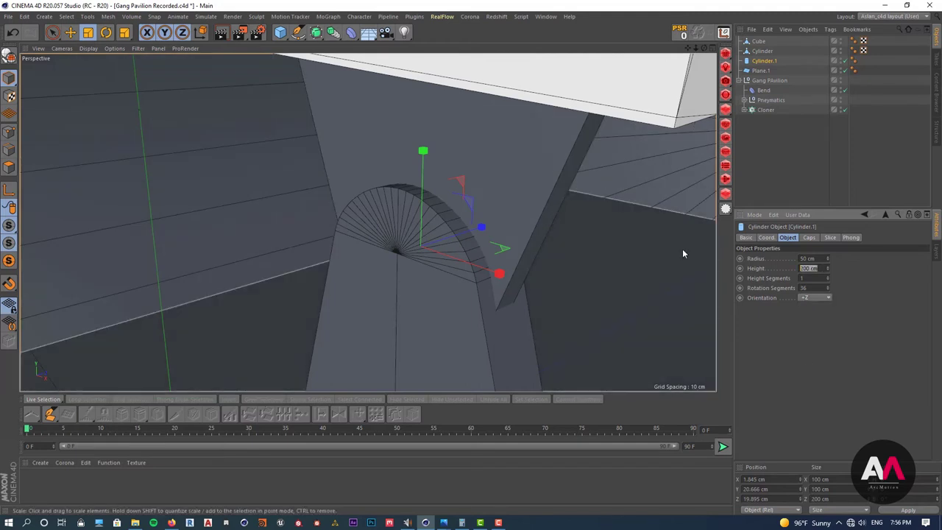
pyautogui.write('10')
pyautogui.press('Return')
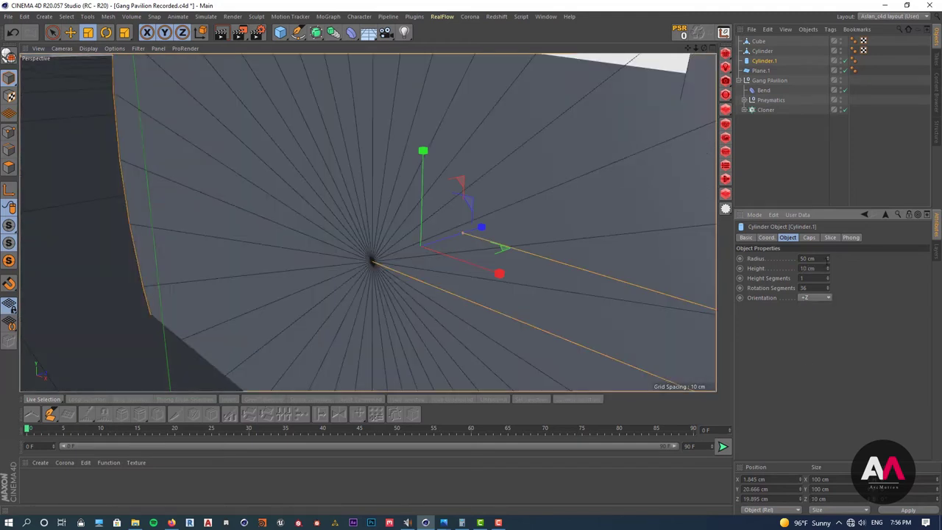
# Shape the new cylinder into a hexagonal bolt with a radius of 3 cm and 6 rotation segments.
pyautogui.moveTo(828, 261); pyautogui.dragTo(830, 297)
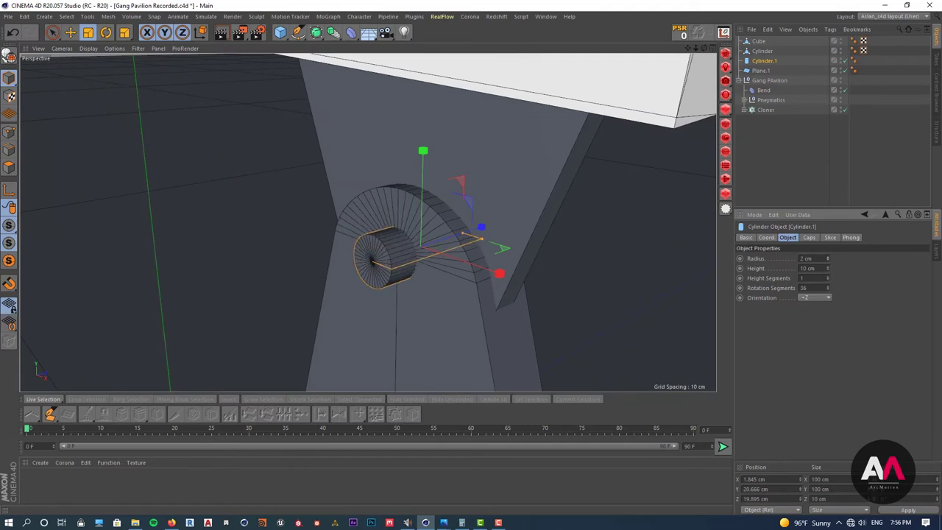
pyautogui.moveTo(785, 254); pyautogui.dragTo(757, 269)
pyautogui.write('3')
pyautogui.press('Return')
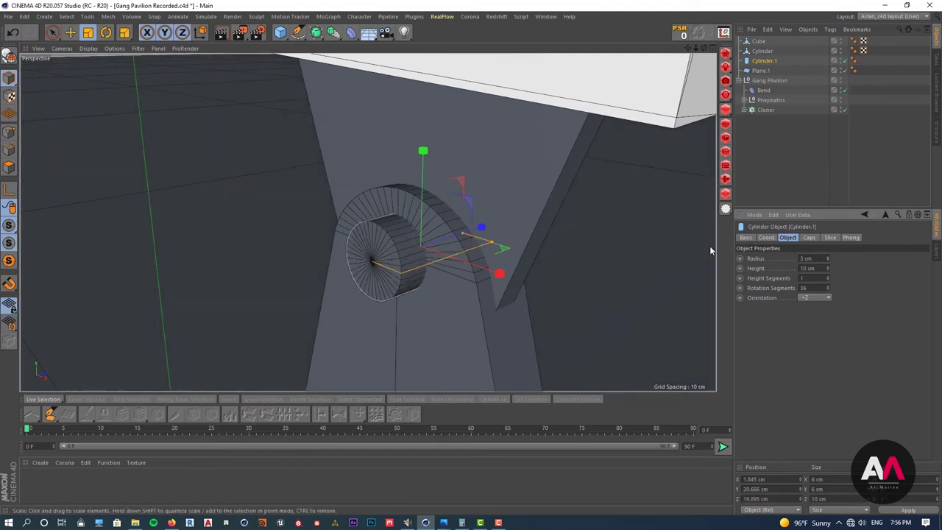
pyautogui.moveTo(820, 288); pyautogui.dragTo(641, 261)
pyautogui.press('Return')
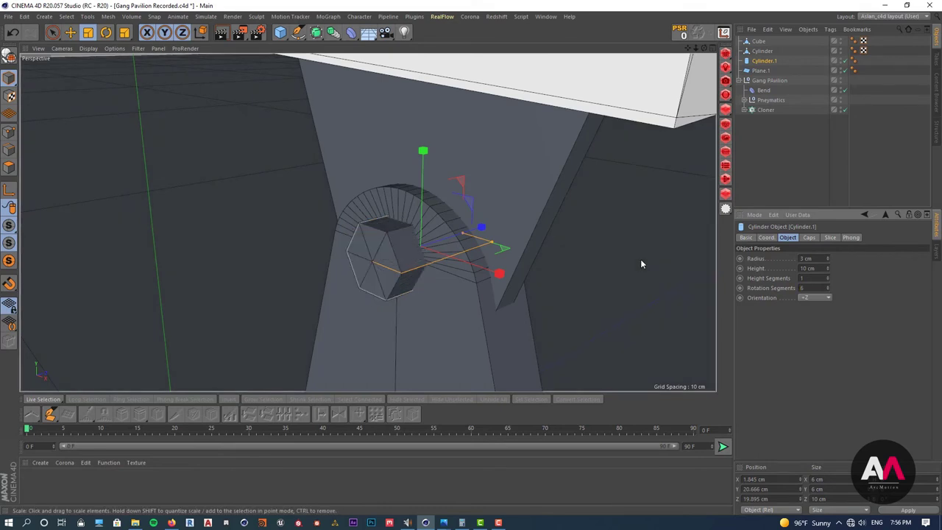
# Try a radius of 2.5 cm for the hexagonal bolt, and undo it.
pyautogui.keyDown('alt'); pyautogui.moveTo(472, 243); pyautogui.dragTo(362, 223); pyautogui.keyUp('alt')
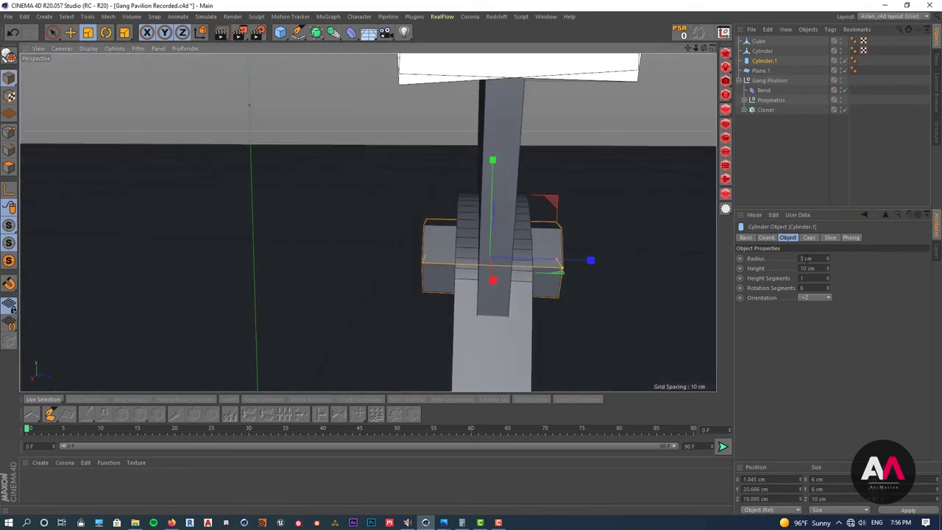
pyautogui.click(812, 258)
pyautogui.moveTo(812, 259); pyautogui.dragTo(713, 235)
pyautogui.write('2.5')
pyautogui.press('Return')
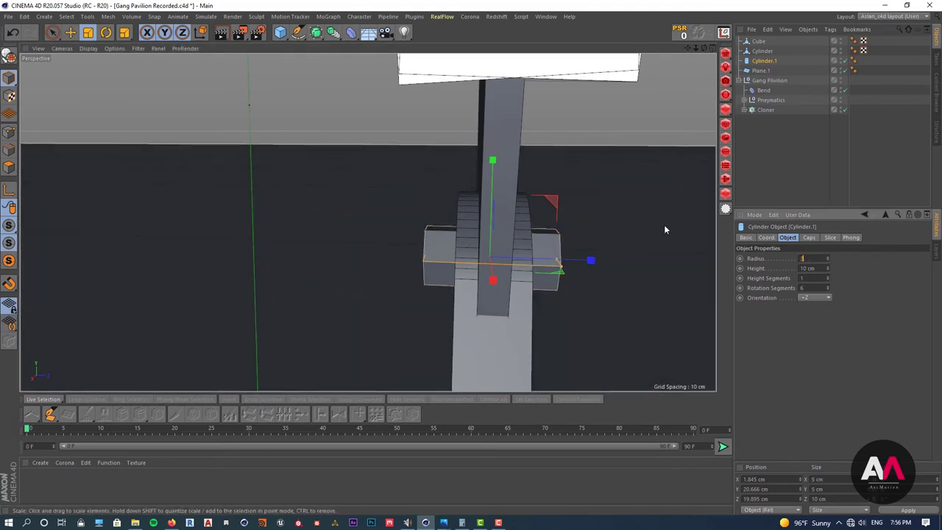
pyautogui.hotkey('ctrl', 'z')
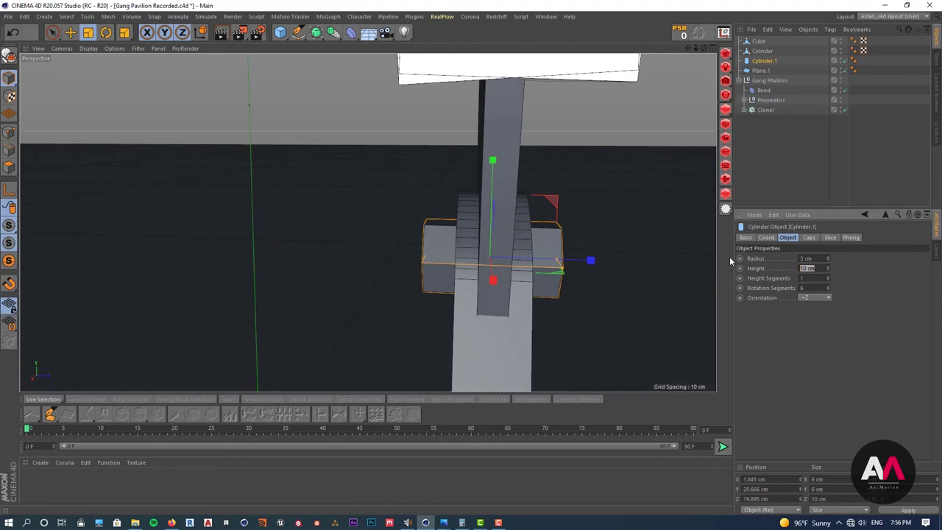
# Set the hexagonal bolt's height to 7 cm.
pyautogui.write('7')
pyautogui.press('Return')
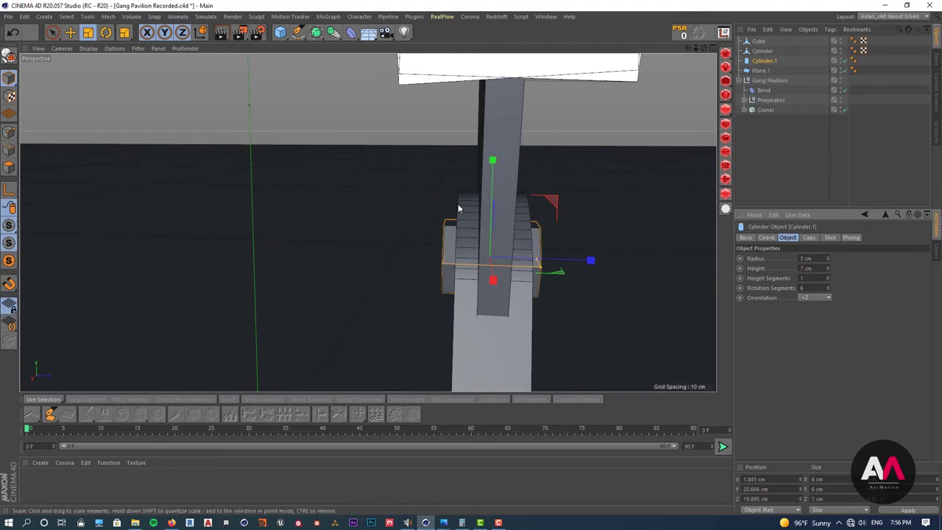
pyautogui.scroll(-10, 458, 204)
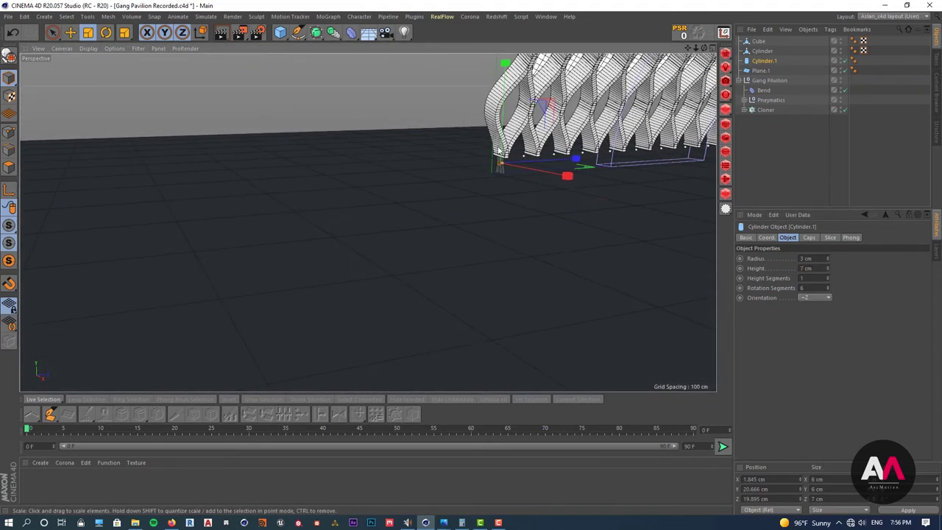
pyautogui.press('o')
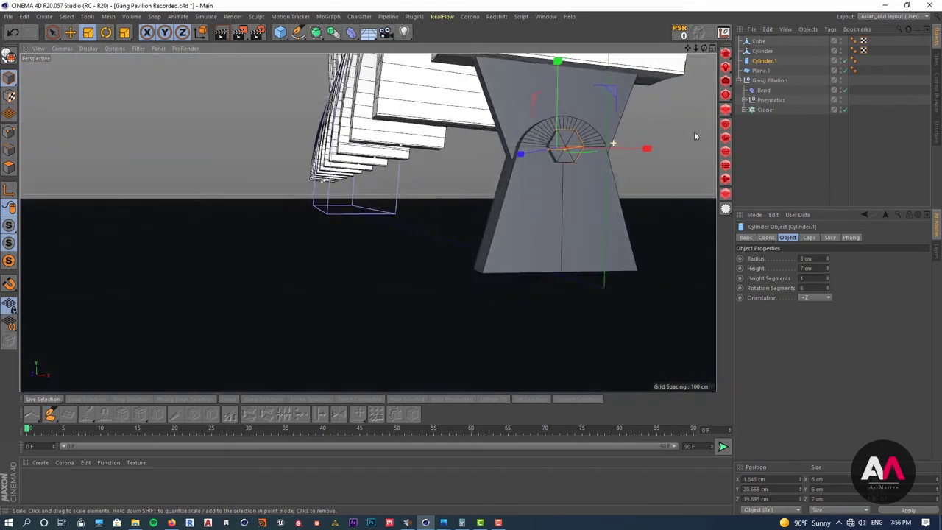
pyautogui.keyDown('alt'); pyautogui.moveTo(695, 133); pyautogui.dragTo(589, 151); pyautogui.keyUp('alt')
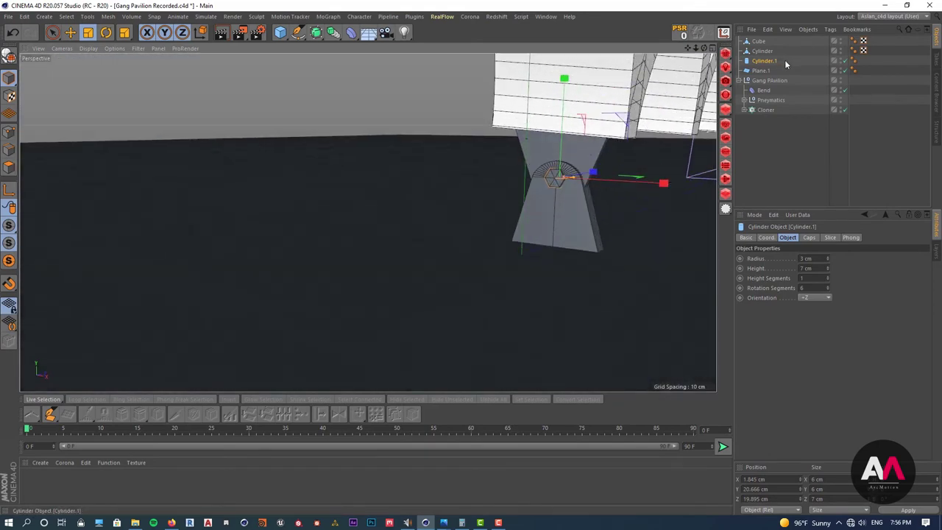
# Group the upper plate, lower bracket and hexagonal bolt (Cube, Cylinder, Cylinder.1) under a null.
pyautogui.moveTo(785, 64); pyautogui.dragTo(760, 36)
pyautogui.scroll(2, 586, 151)
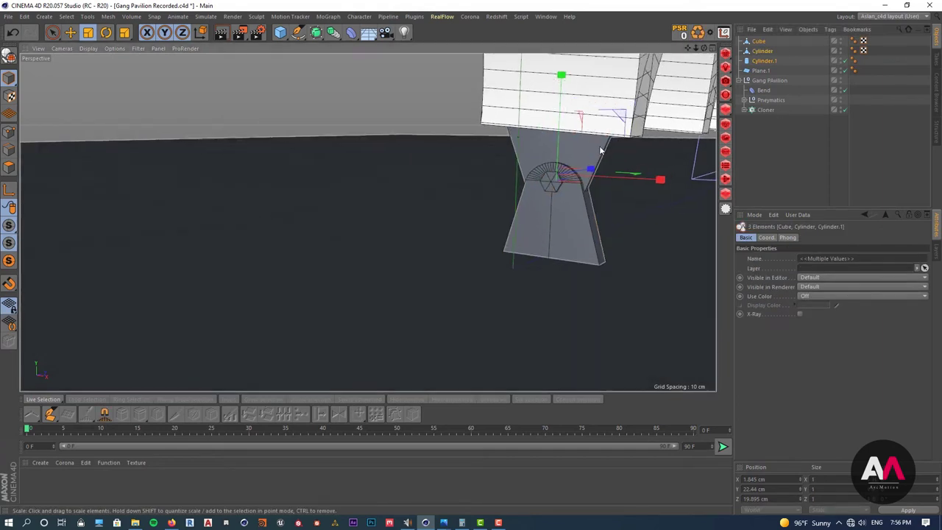
pyautogui.hotkey('alt', 'g')
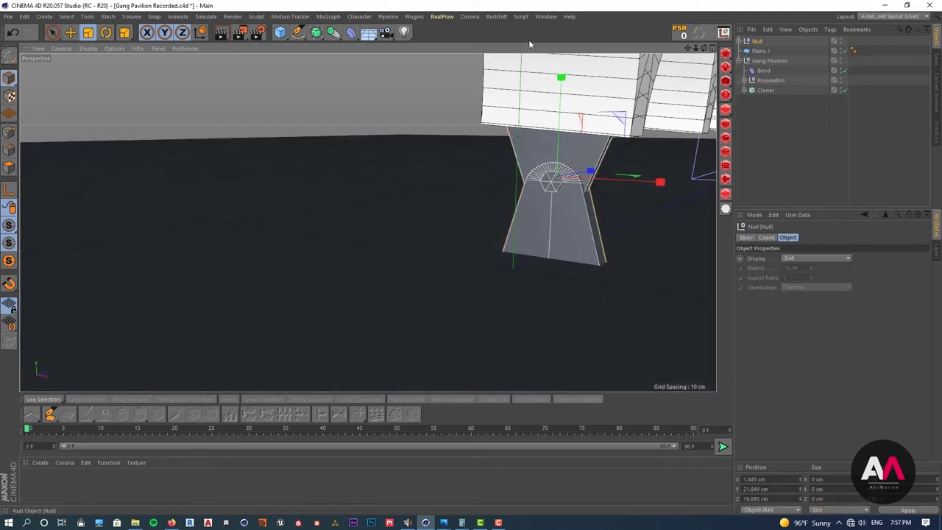
# Undo the grouping, add a new null at the origin, parent the upper plate, lower bracket and hexagonal bolt to it, and name it Base.
pyautogui.click(12, 32)
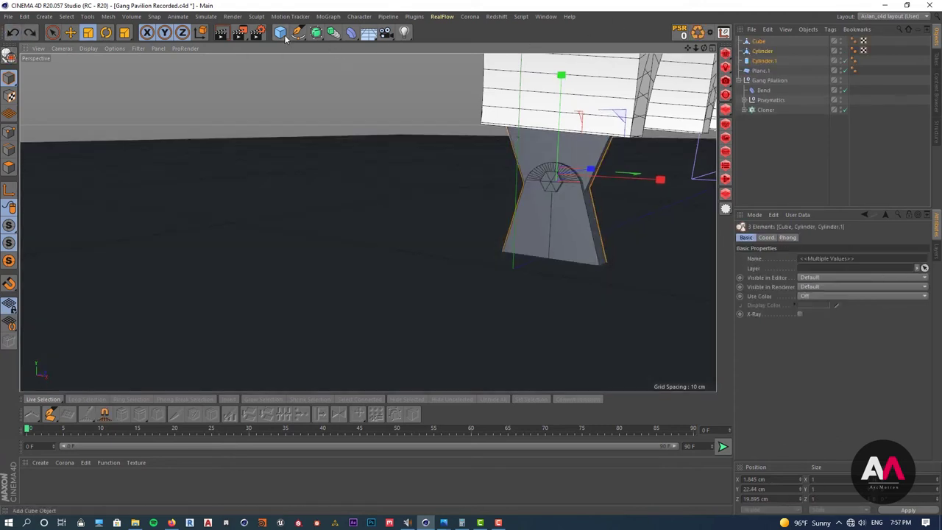
pyautogui.moveTo(278, 33); pyautogui.dragTo(310, 42)
pyautogui.moveTo(752, 72); pyautogui.dragTo(758, 41)
pyautogui.doubleClick(758, 41)
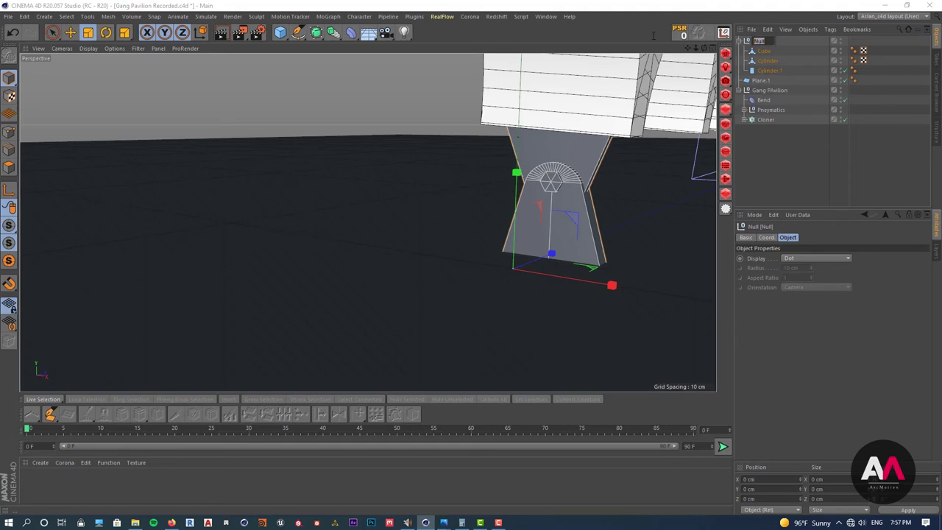
pyautogui.press('Return')
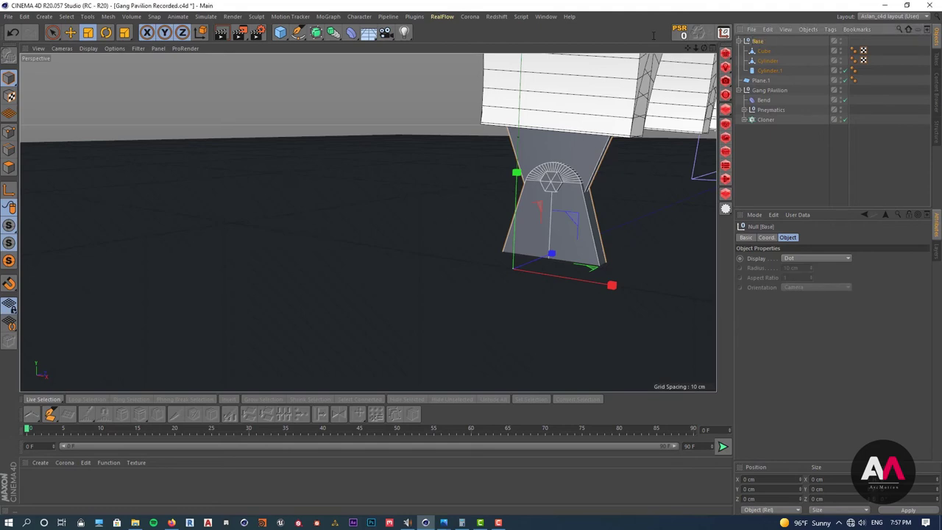
# Move only the axis of the Base null, snapping it to the bottom corner of the wood leg above the connector.
pyautogui.keyDown('alt'); pyautogui.moveTo(491, 192); pyautogui.dragTo(655, 192); pyautogui.keyUp('alt')
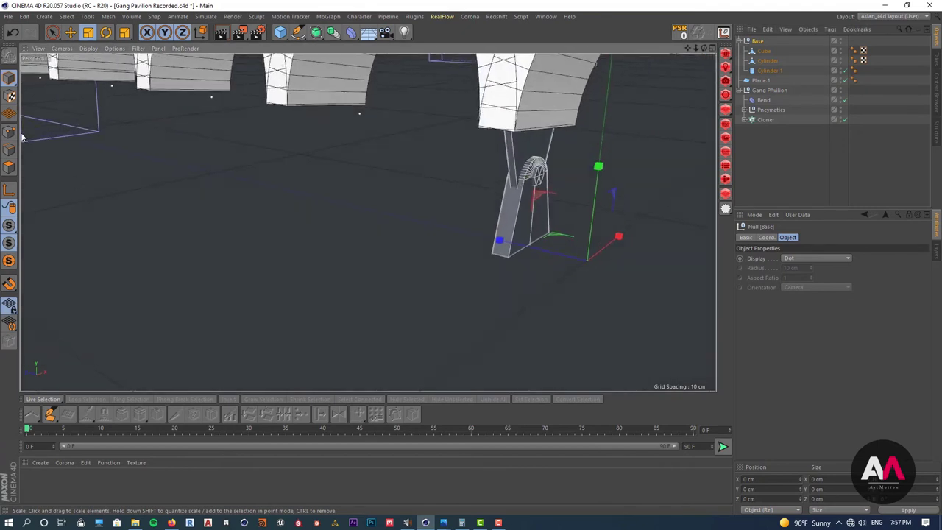
pyautogui.press('l')
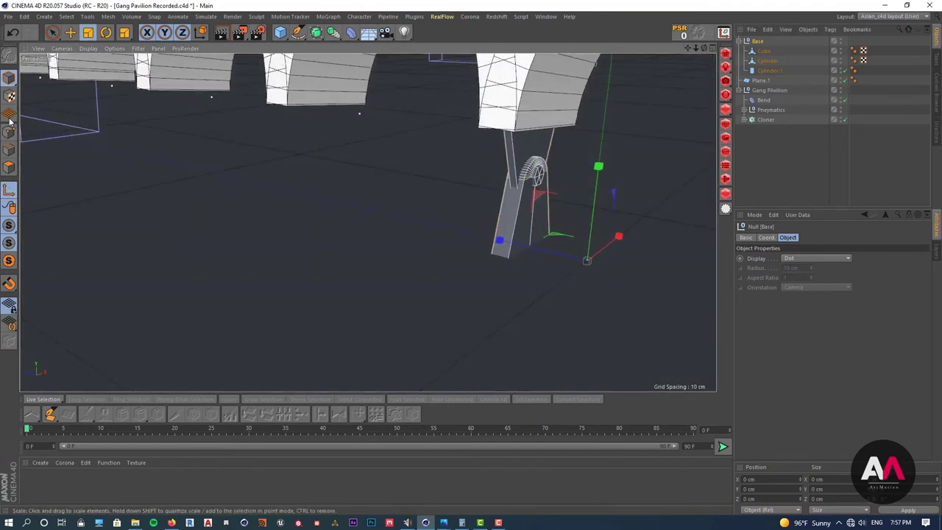
pyautogui.press('e')
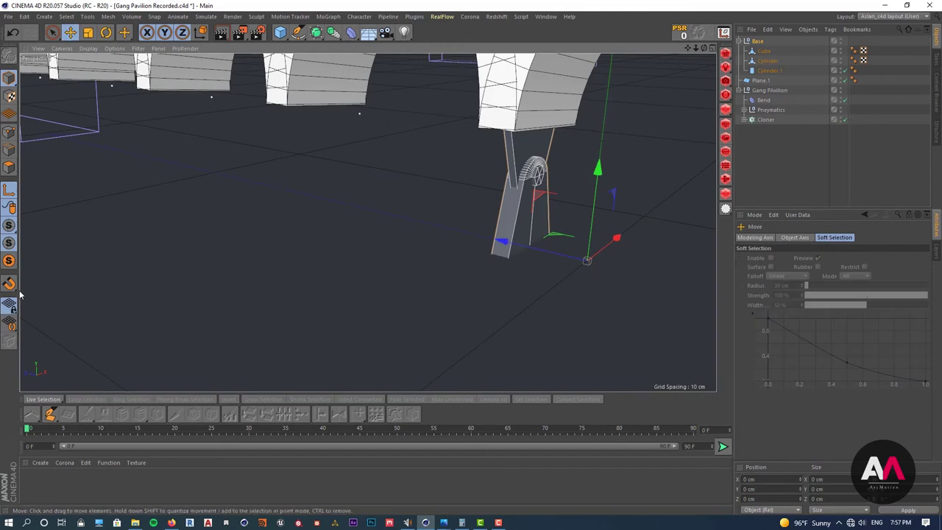
pyautogui.click(7, 190)
pyautogui.moveTo(572, 239); pyautogui.dragTo(508, 127)
pyautogui.keyDown('alt'); pyautogui.moveTo(505, 102); pyautogui.dragTo(606, 86, button='right'); pyautogui.keyUp('alt')
pyautogui.keyDown('alt'); pyautogui.moveTo(606, 86); pyautogui.dragTo(524, 117); pyautogui.keyUp('alt')
pyautogui.keyDown('alt'); pyautogui.moveTo(532, 188); pyautogui.dragTo(570, 162, button='right'); pyautogui.keyUp('alt')
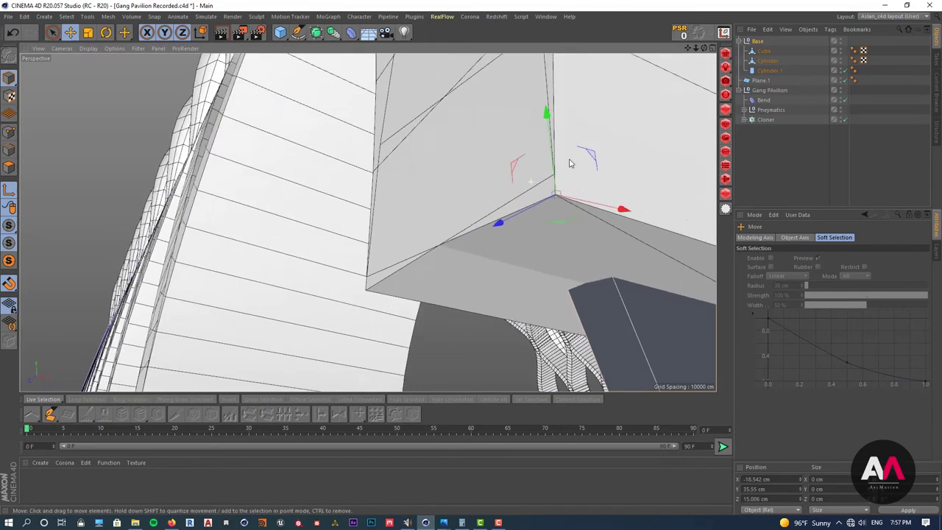
pyautogui.keyDown('alt'); pyautogui.moveTo(569, 162); pyautogui.dragTo(566, 230); pyautogui.keyUp('alt')
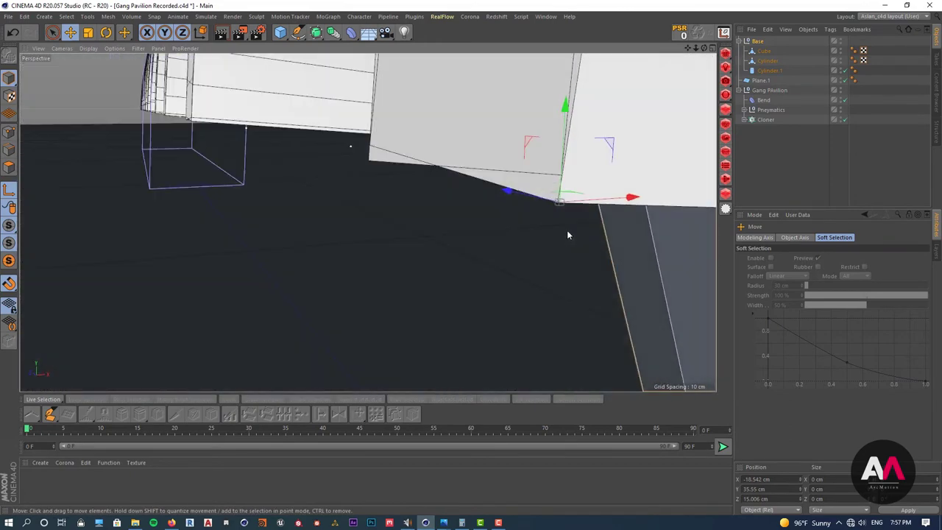
pyautogui.keyDown('alt'); pyautogui.moveTo(567, 230); pyautogui.dragTo(487, 252, button='right'); pyautogui.keyUp('alt')
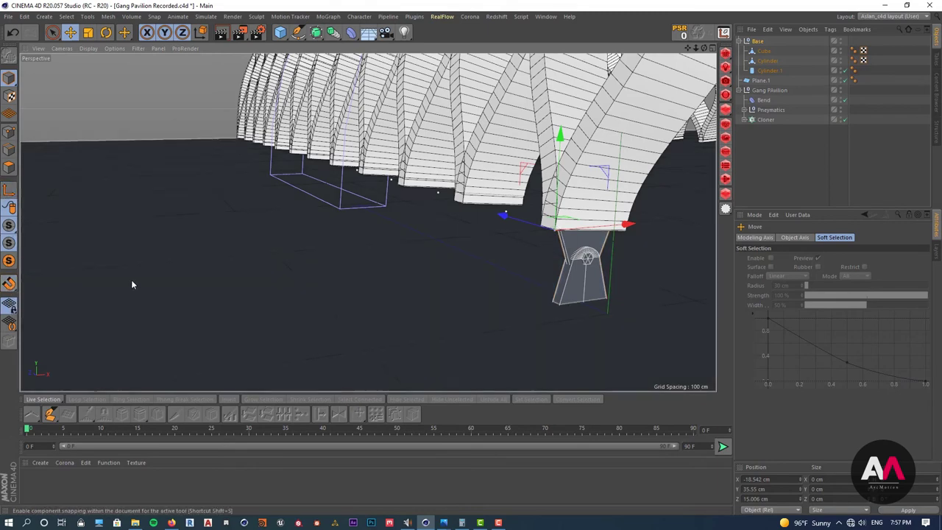
# Add a MoGraph Cloner and nest the Base null inside it.
pyautogui.keyDown('alt'); pyautogui.moveTo(130, 282); pyautogui.dragTo(442, 254); pyautogui.keyUp('alt')
pyautogui.click(758, 41)
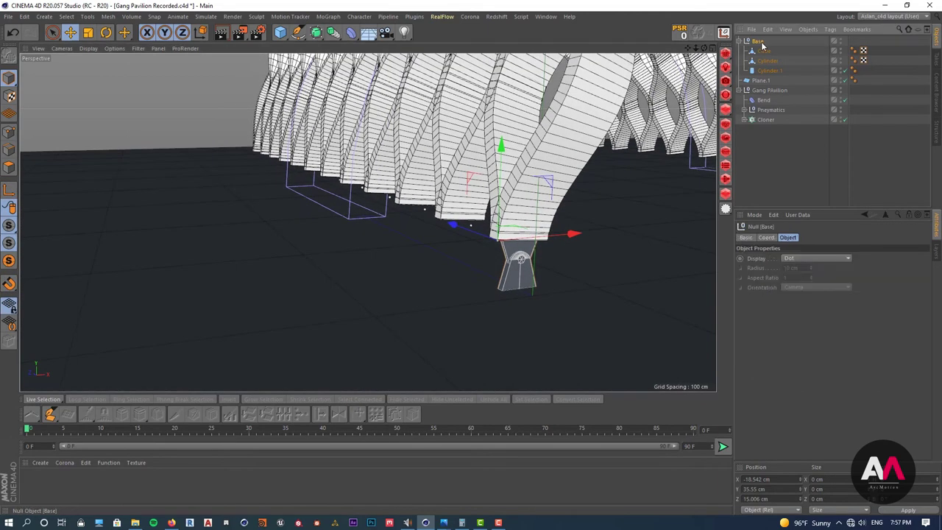
pyautogui.click(325, 16)
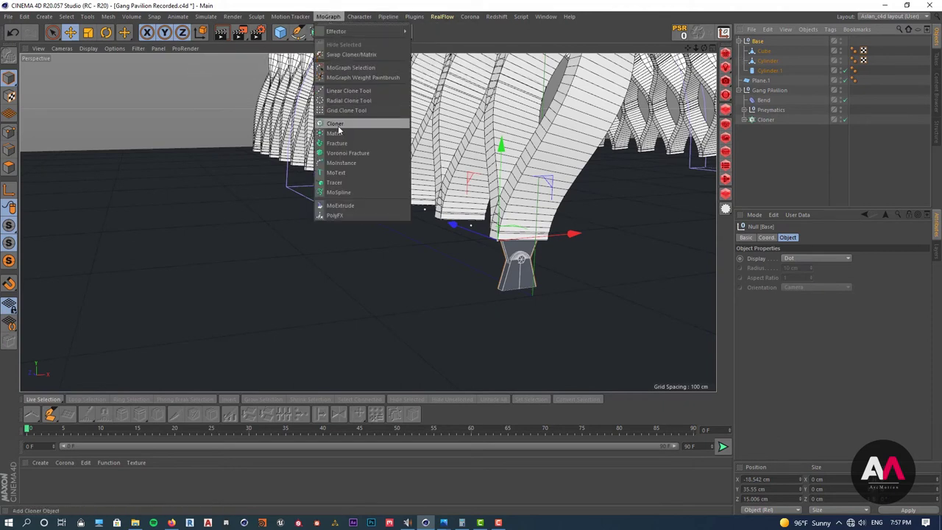
pyautogui.click(335, 124)
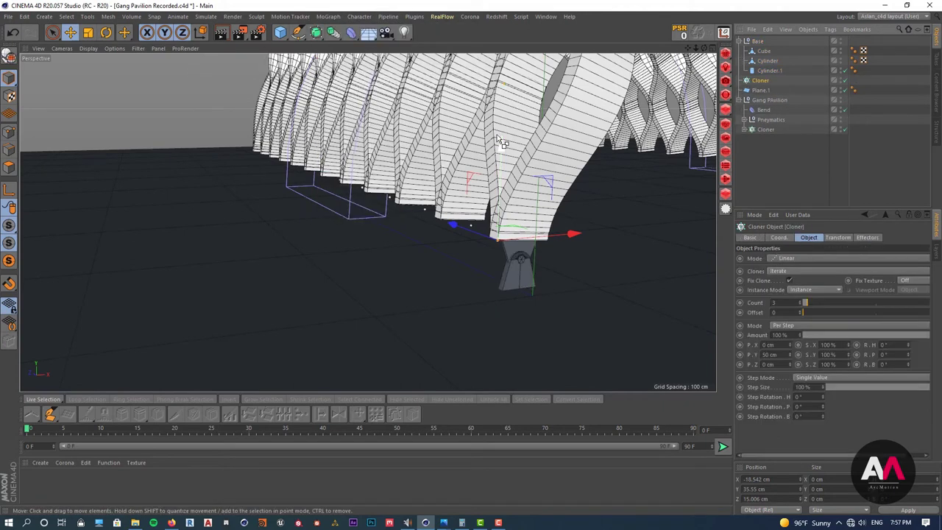
pyautogui.click(739, 42)
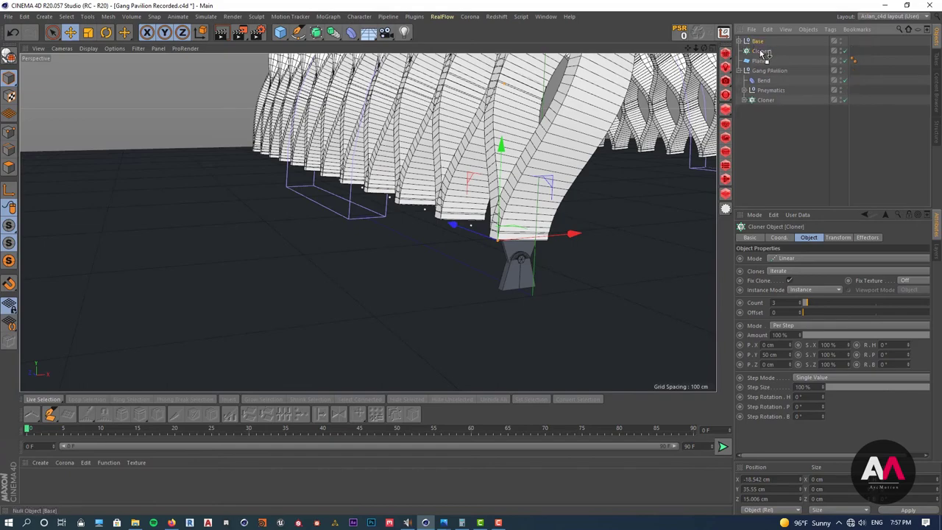
pyautogui.moveTo(763, 53); pyautogui.dragTo(762, 53)
pyautogui.click(760, 41)
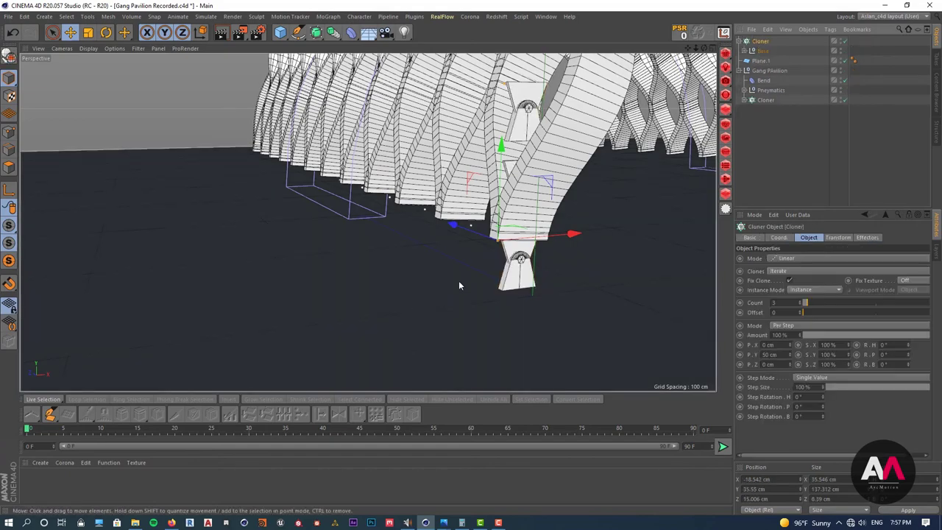
# Set the base Cloner's per-step offset to 0 cm in Y and 80 cm in Z.
pyautogui.scroll(-5, 441, 294)
pyautogui.scroll(2, 494, 290)
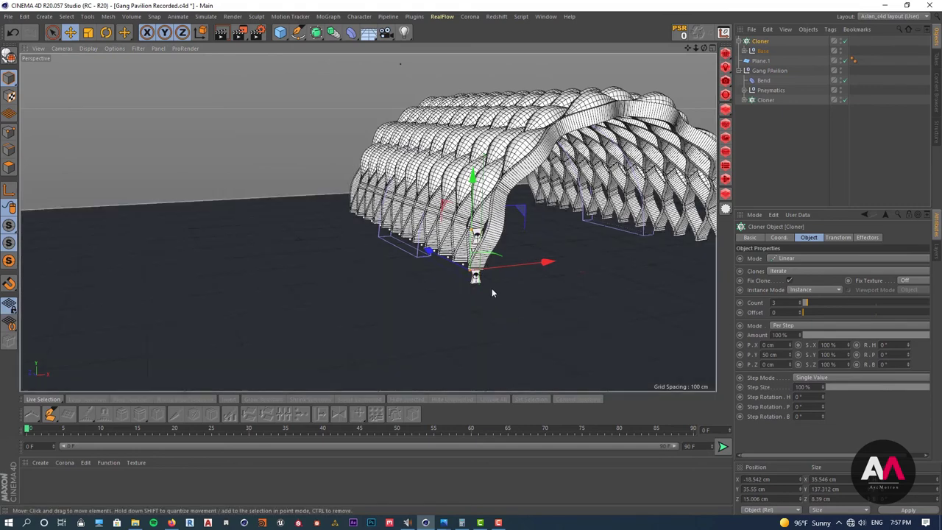
pyautogui.scroll(2, 515, 214)
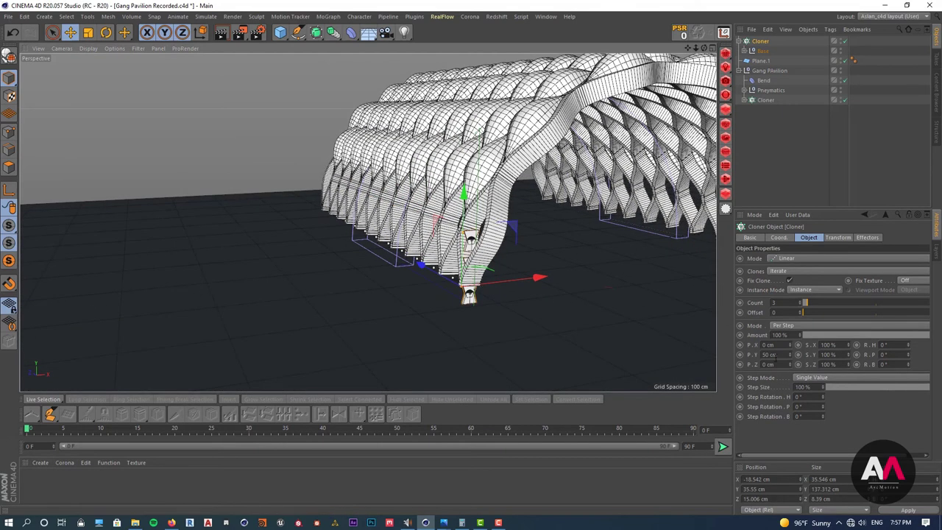
pyautogui.moveTo(779, 355); pyautogui.dragTo(640, 338)
pyautogui.write('0')
pyautogui.press('Return')
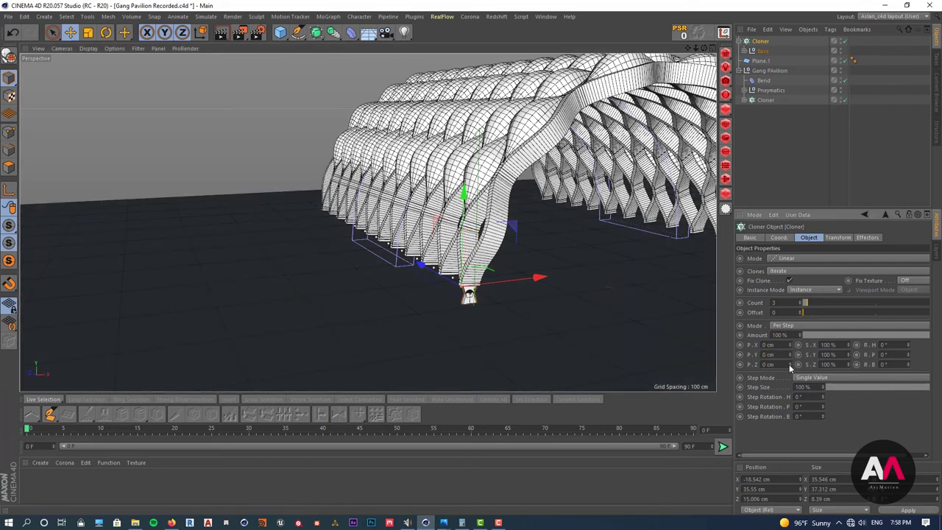
pyautogui.moveTo(792, 368); pyautogui.dragTo(811, 368)
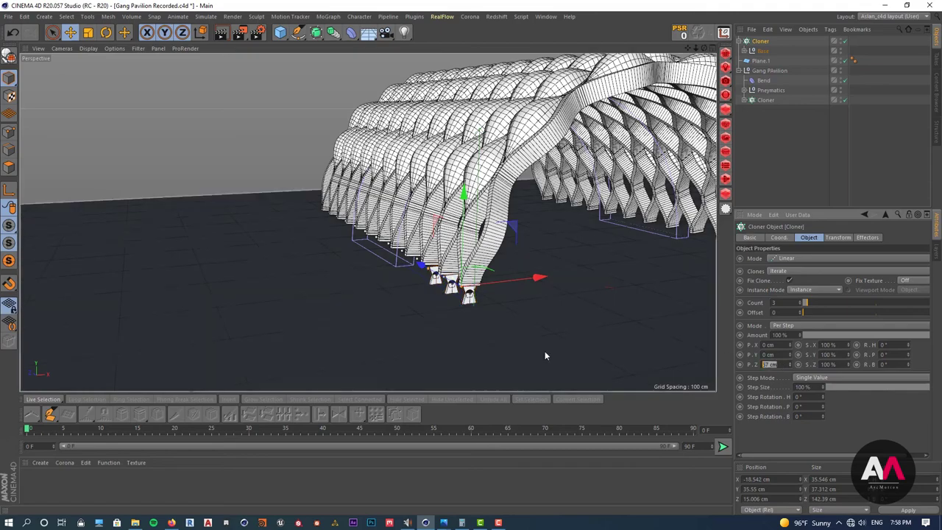
pyautogui.write('80')
pyautogui.press('Return')
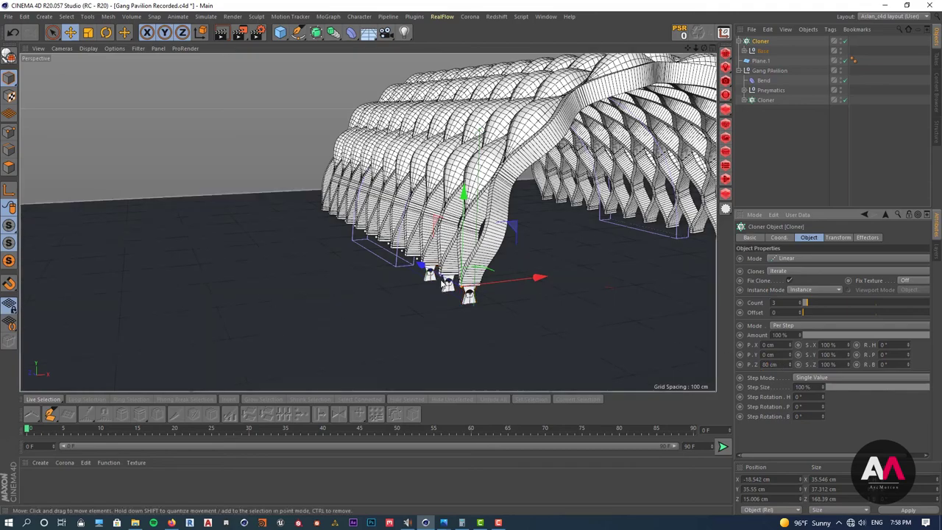
# Set the base Cloner's count to 12 so connectors run along the whole side of the pavilion.
pyautogui.keyDown('alt'); pyautogui.moveTo(442, 278); pyautogui.dragTo(478, 278, button='right'); pyautogui.keyUp('alt')
pyautogui.keyDown('alt'); pyautogui.moveTo(478, 279); pyautogui.dragTo(519, 283); pyautogui.keyUp('alt')
pyautogui.keyDown('alt'); pyautogui.moveTo(519, 283); pyautogui.dragTo(400, 306, button='right'); pyautogui.keyUp('alt')
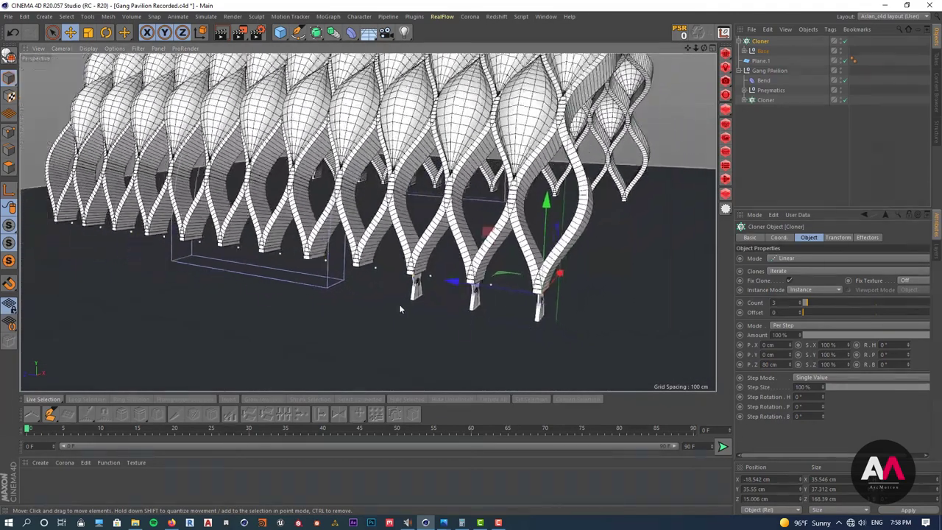
pyautogui.write('12')
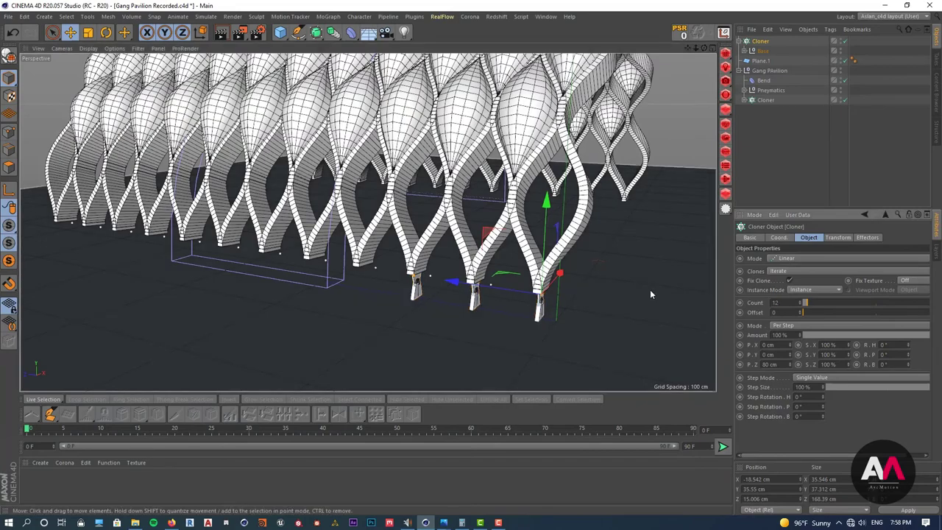
pyautogui.press('Return')
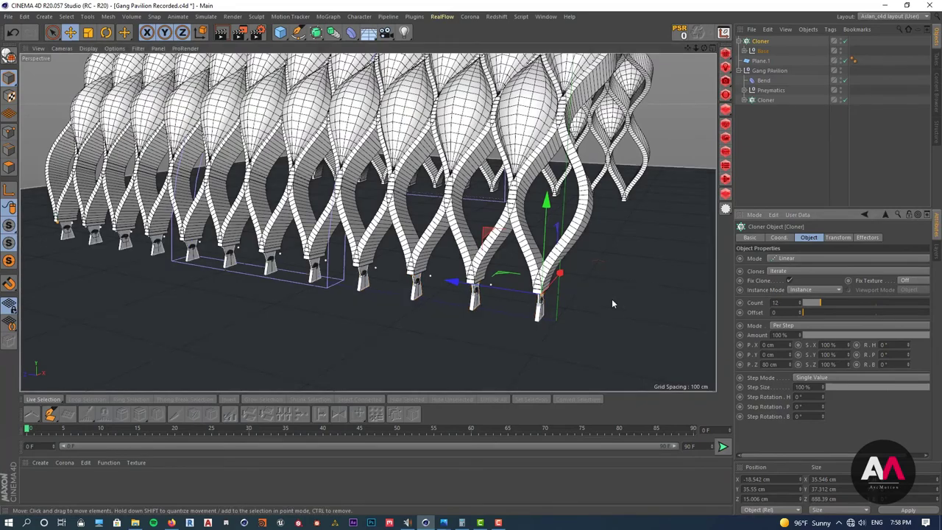
pyautogui.moveTo(612, 303)
pyautogui.keyDown('alt'); pyautogui.mouseDown()
pyautogui.moveTo(527, 274)
pyautogui.moveTo(467, 279)
pyautogui.moveTo(572, 258)
pyautogui.moveTo(603, 268)
pyautogui.mouseUp(); pyautogui.keyUp('alt')
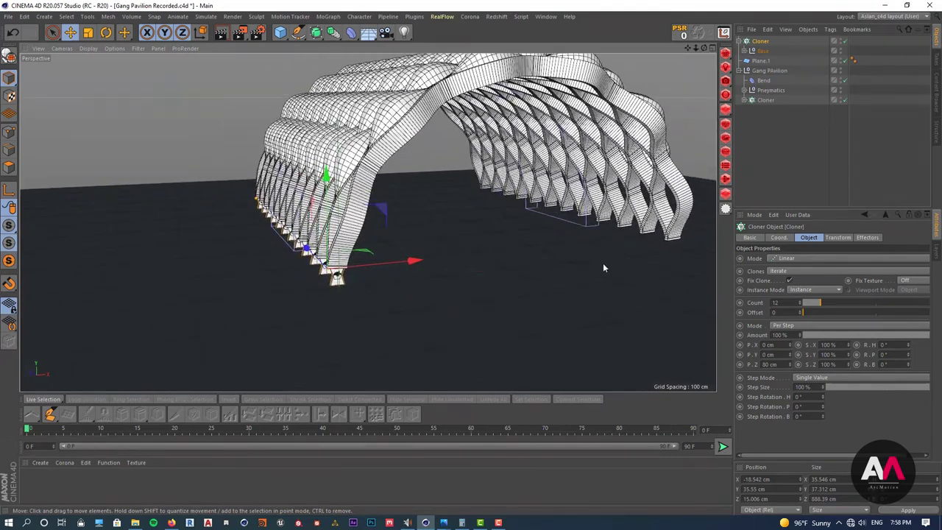
pyautogui.keyDown('alt'); pyautogui.moveTo(664, 249); pyautogui.dragTo(513, 286); pyautogui.keyUp('alt')
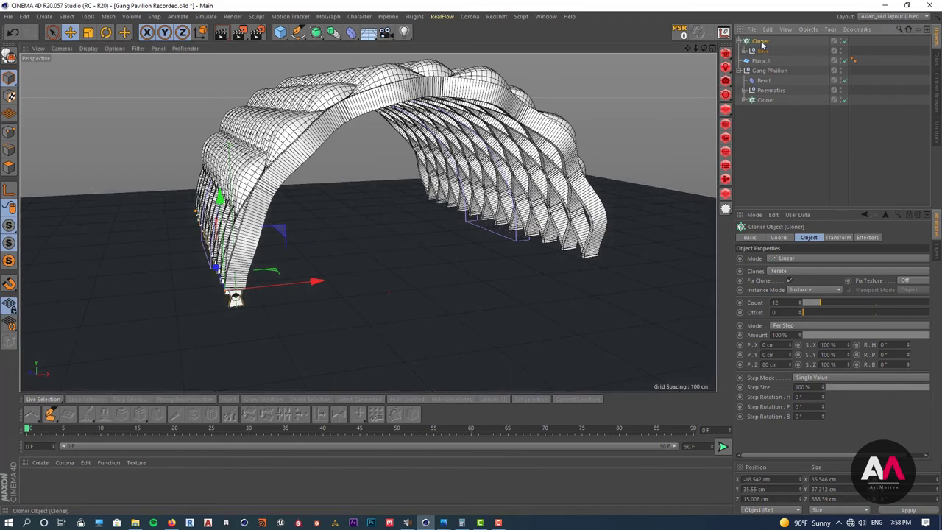
pyautogui.click(795, 260)
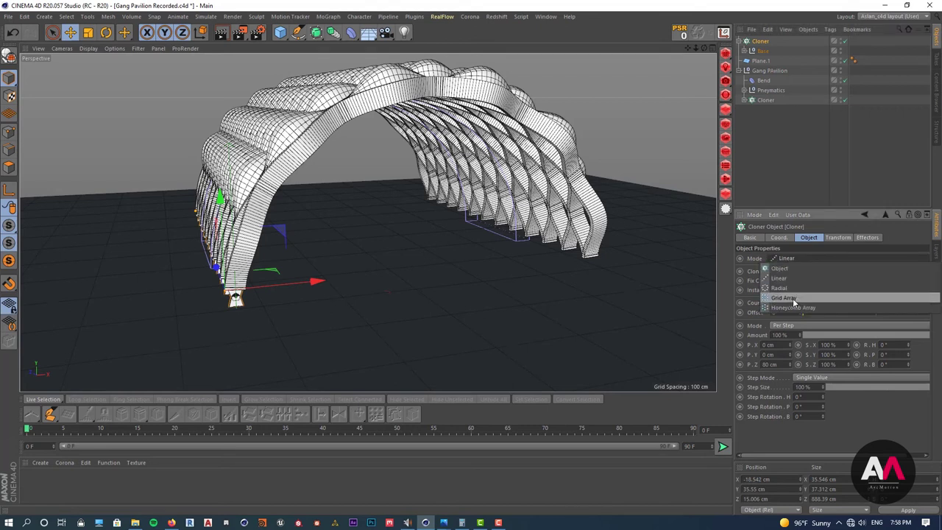
pyautogui.click(770, 144)
pyautogui.click(770, 144)
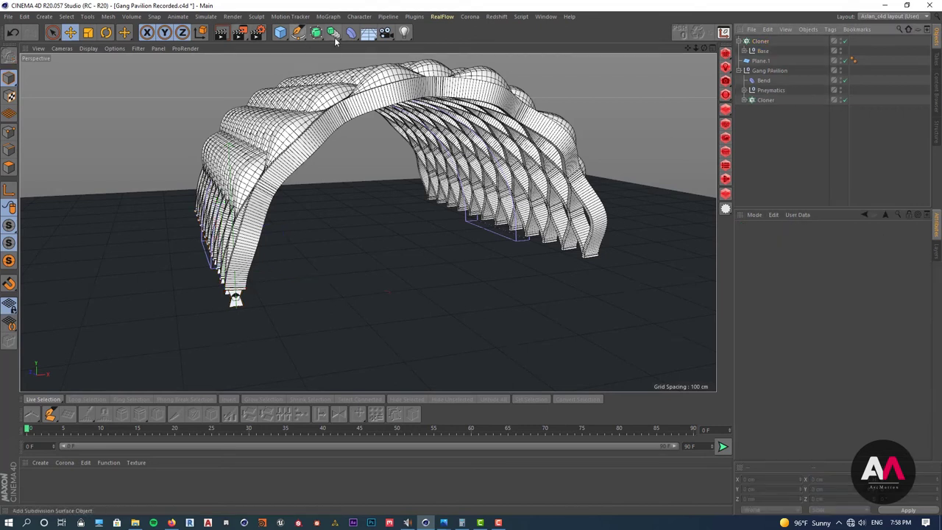
pyautogui.click(333, 34)
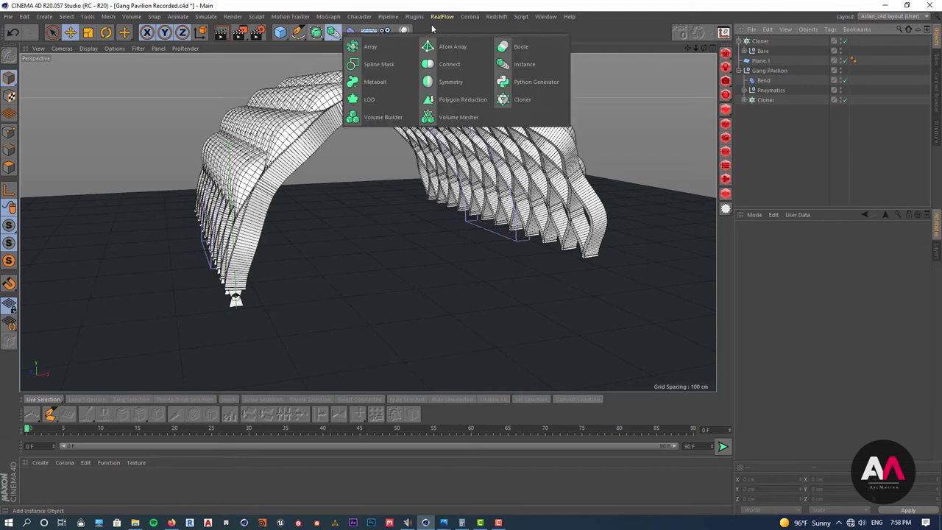
pyautogui.click(451, 83)
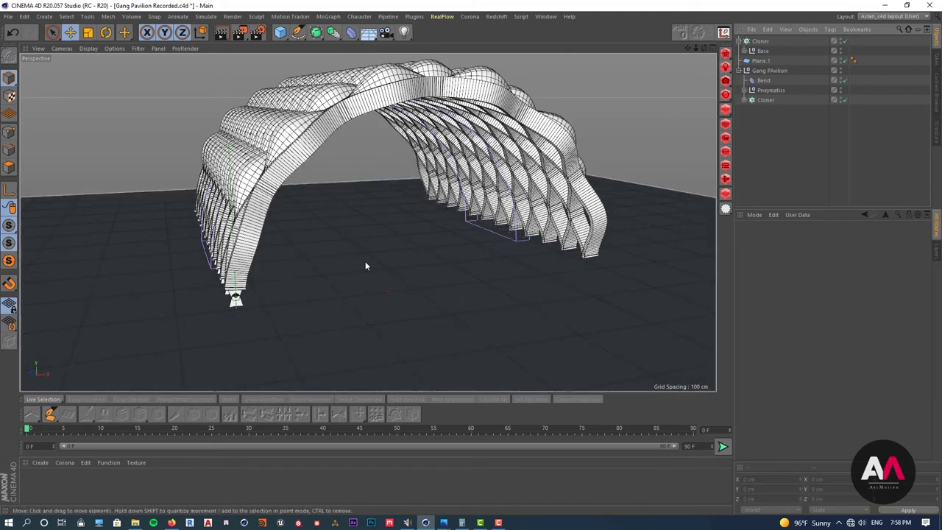
pyautogui.scroll(1, 365, 256)
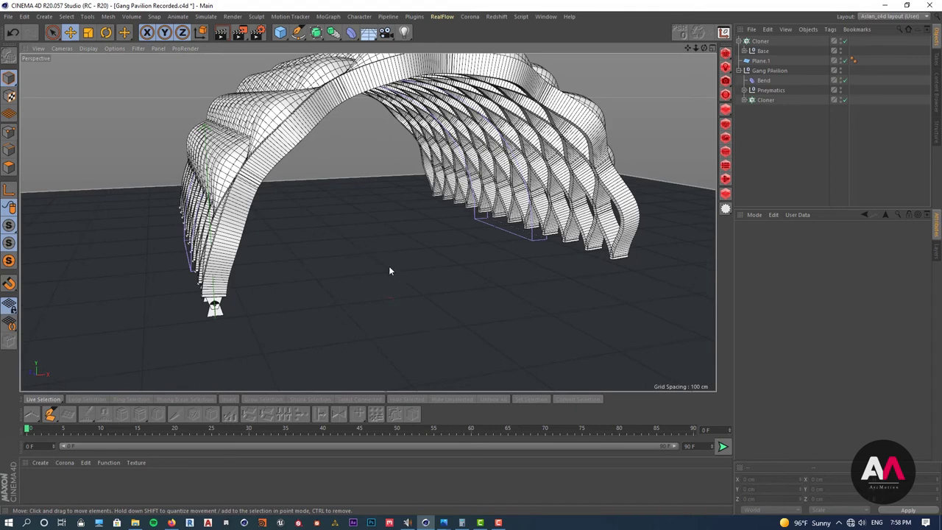
# Duplicate the base Cloner and move the copy along X to about 560 cm, towards the pavilion's opposite side.
pyautogui.click(742, 41)
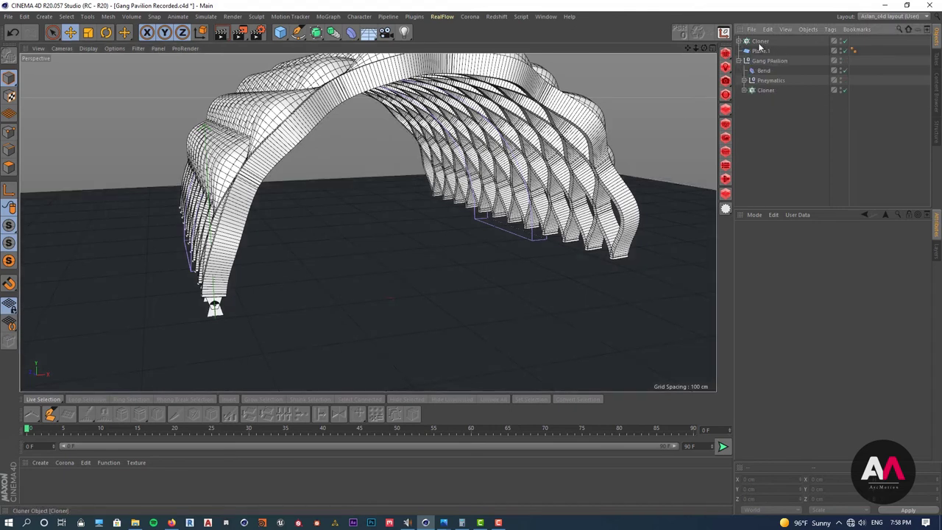
pyautogui.click(761, 42)
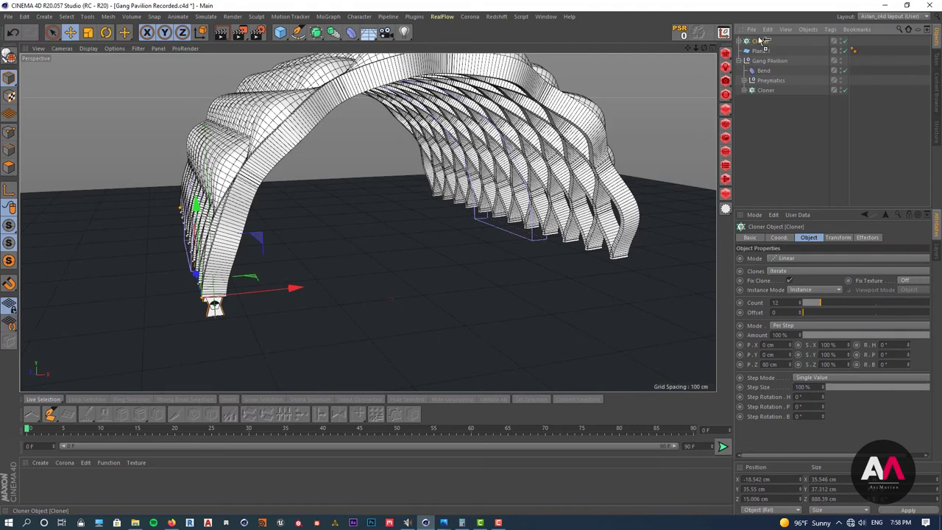
pyautogui.hotkey('ctrl', 'c')
pyautogui.hotkey('ctrl', 'v')
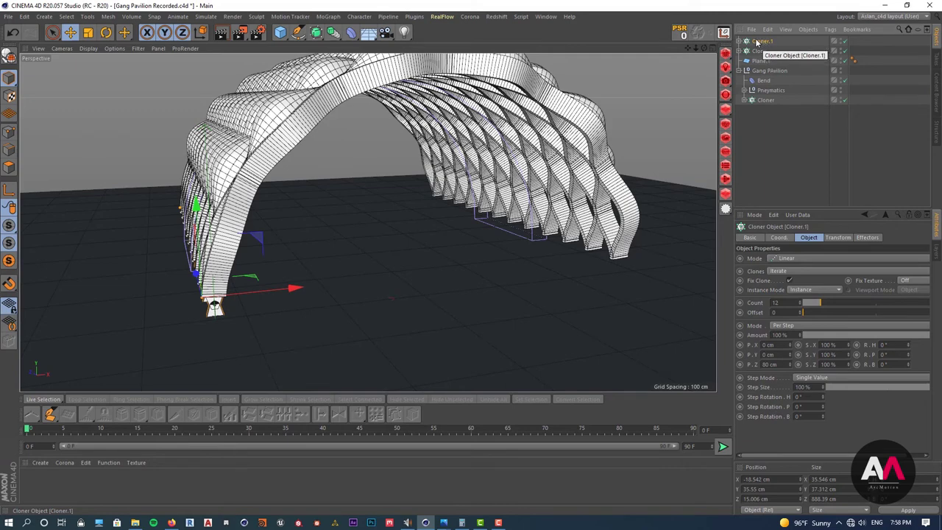
pyautogui.moveTo(293, 288); pyautogui.dragTo(681, 217)
pyautogui.press('r')
pyautogui.press('e')
# Snap the duplicated base Cloner under the opposite row of legs, at about X 862.8, Y 26.2 and Z 905 cm.
pyautogui.keyDown('alt'); pyautogui.moveTo(480, 242); pyautogui.dragTo(548, 204, button='right'); pyautogui.keyUp('alt')
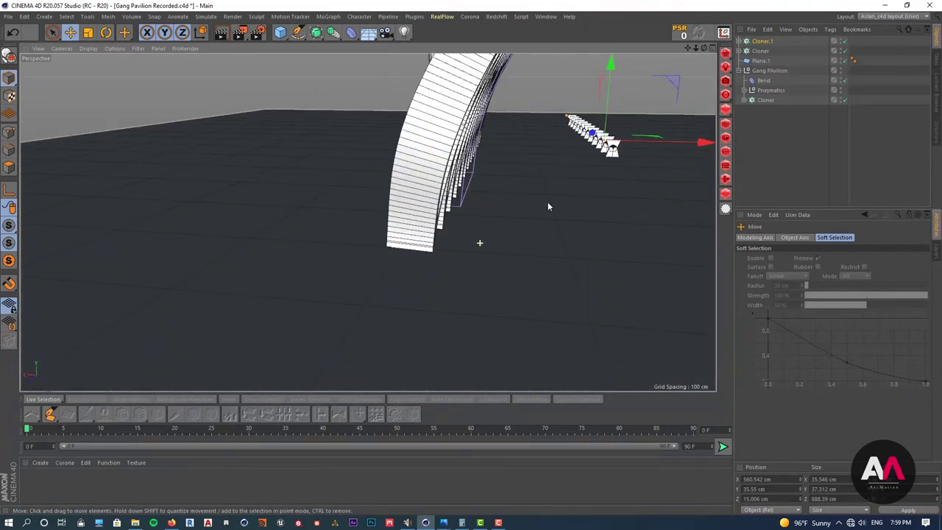
pyautogui.moveTo(533, 215); pyautogui.dragTo(412, 304)
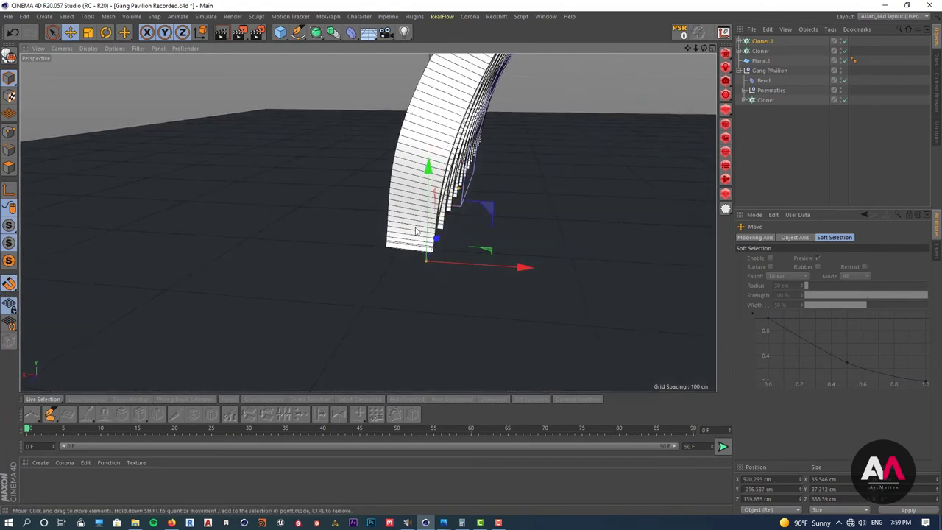
pyautogui.scroll(5, 416, 231)
pyautogui.moveTo(435, 271); pyautogui.dragTo(350, 274)
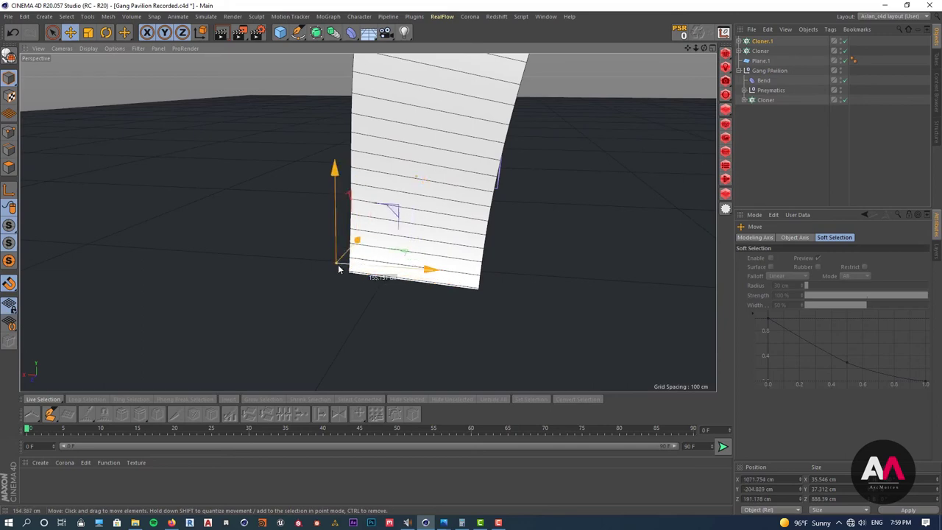
pyautogui.scroll(8, 350, 274)
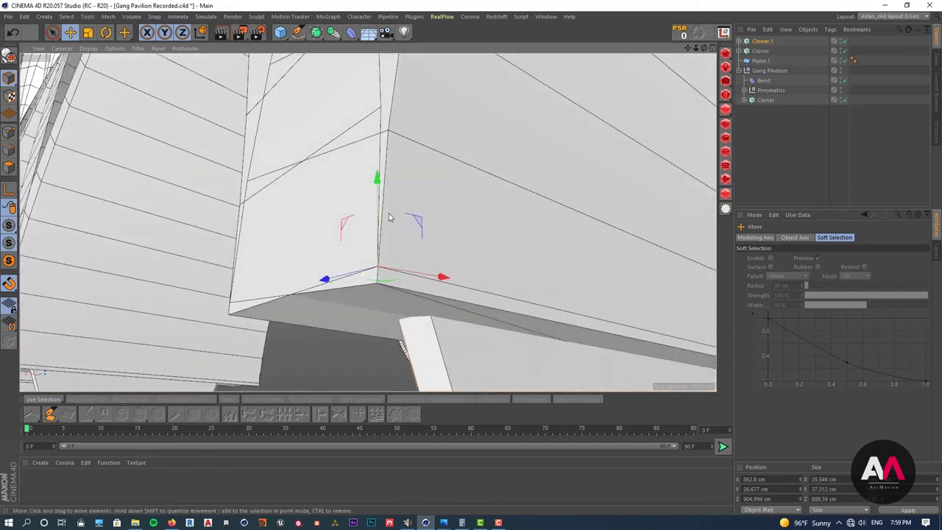
pyautogui.moveTo(379, 213); pyautogui.dragTo(376, 220)
pyautogui.scroll(-10, 376, 220)
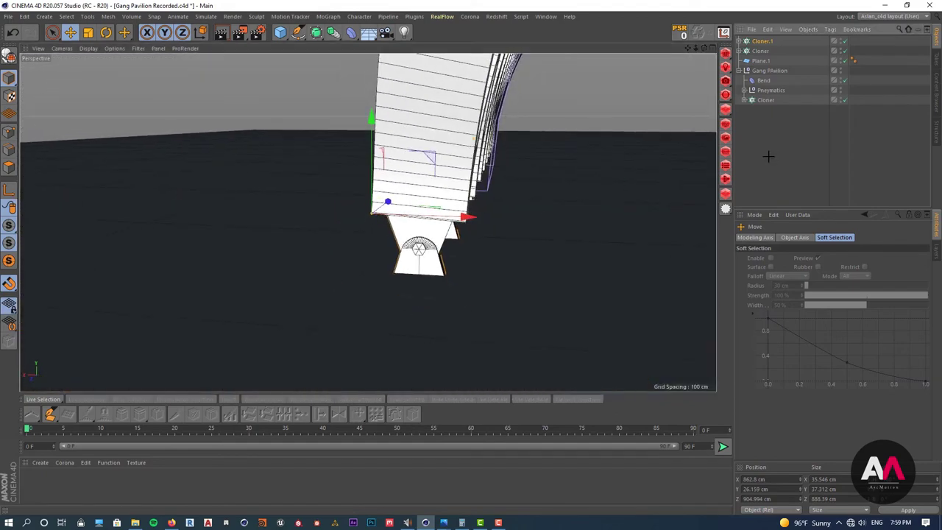
pyautogui.click(766, 150)
pyautogui.scroll(-3, 307, 230)
pyautogui.scroll(-5, 307, 231)
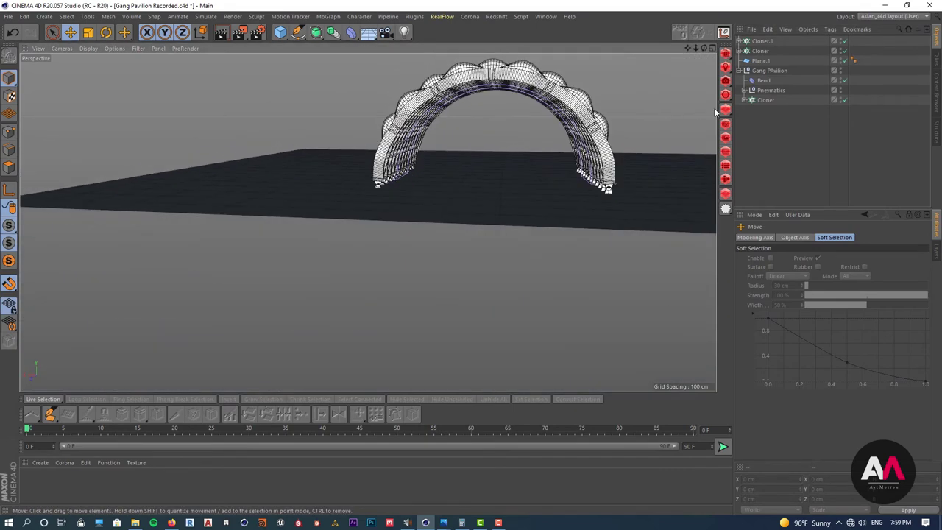
# Rename the original base Cloner to Base Right and its duplicate to Base Left.
pyautogui.click(761, 51)
pyautogui.doubleClick(762, 52)
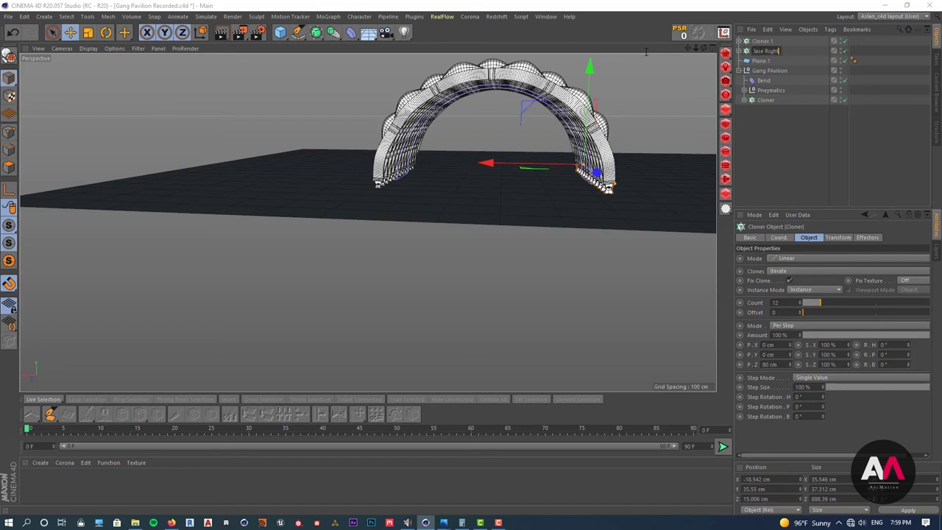
pyautogui.press('Return')
pyautogui.click(765, 42)
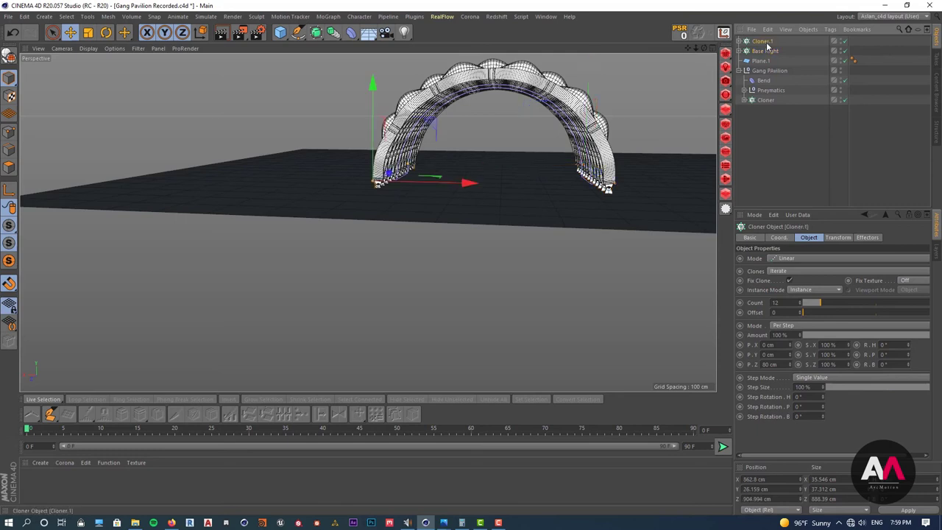
pyautogui.doubleClick(766, 42)
pyautogui.write('Base')
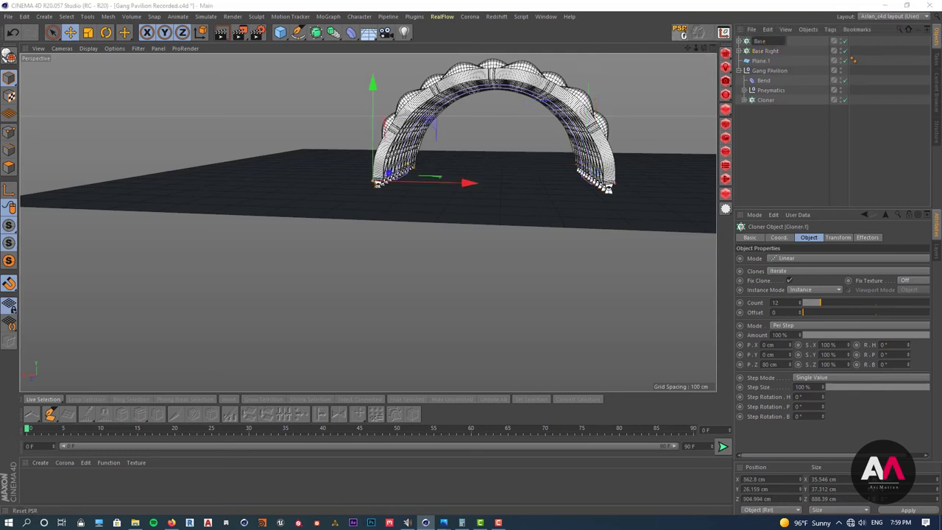
pyautogui.write(' Left')
pyautogui.press('Return')
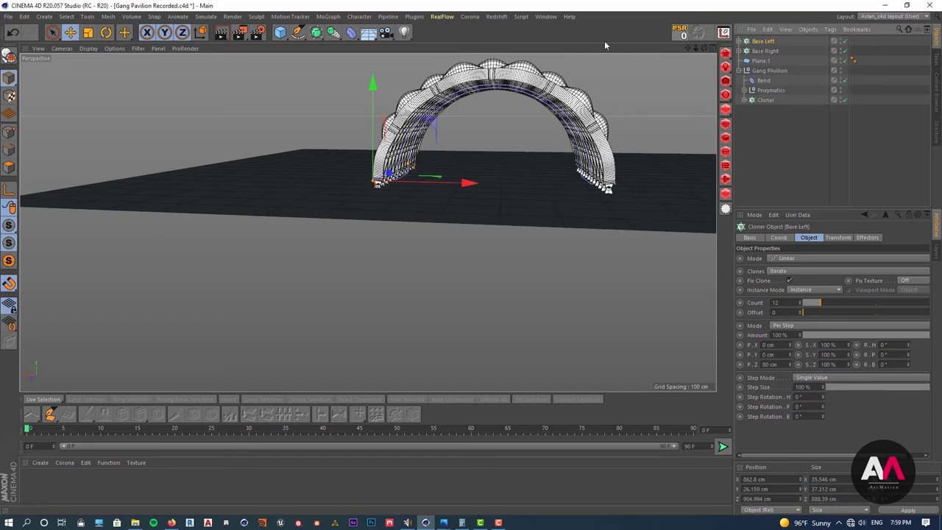
# Group the Base Left and Base Right Cloners under a null named Base.
pyautogui.click(280, 33)
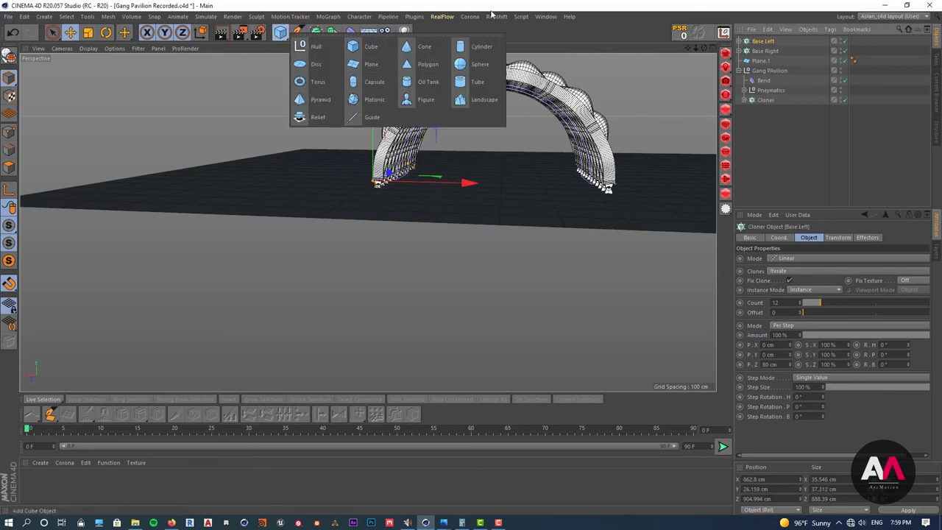
pyautogui.keyDown('shift'); pyautogui.click(766, 51); pyautogui.keyUp('shift')
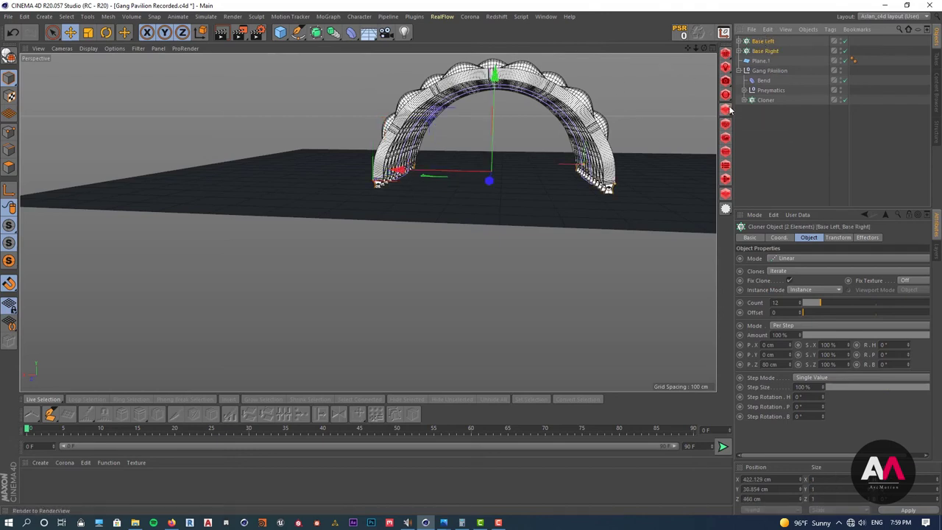
pyautogui.click(726, 109)
pyautogui.doubleClick(760, 41)
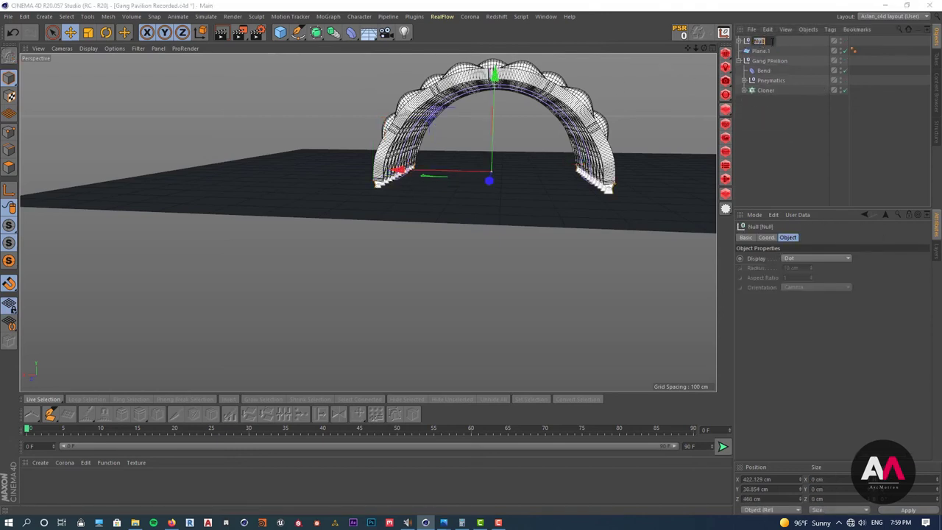
pyautogui.write('Base')
pyautogui.press('Return')
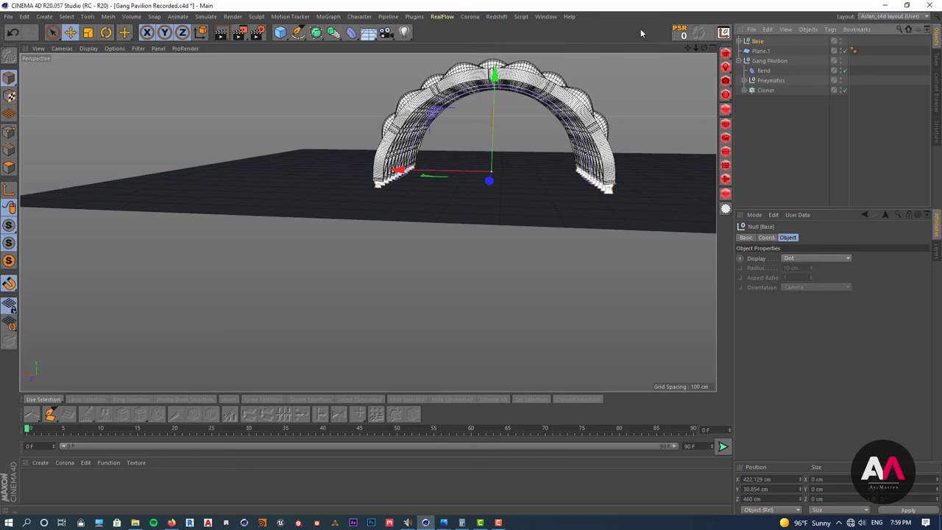
# Reorder the ground plane below the Gang PAvilion null in the object hierarchy and collapse that null.
pyautogui.moveTo(761, 51); pyautogui.dragTo(758, 122)
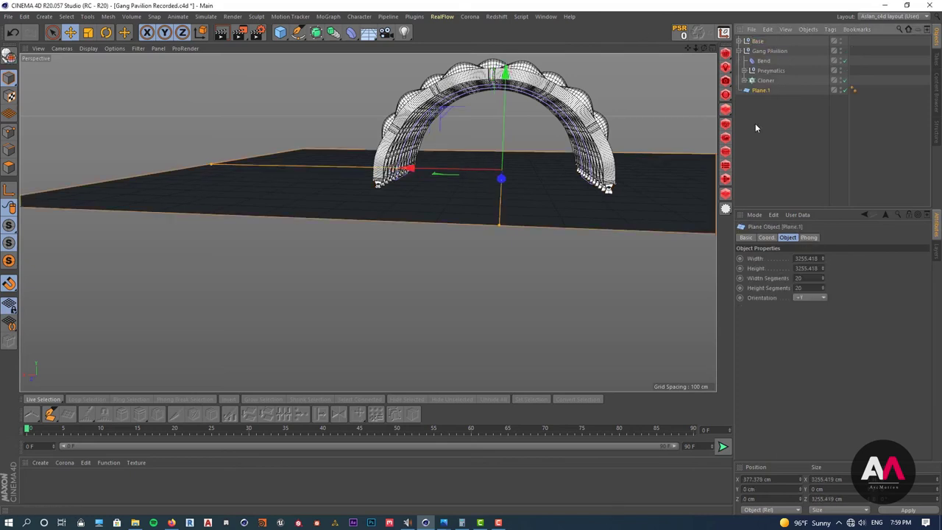
pyautogui.click(739, 50)
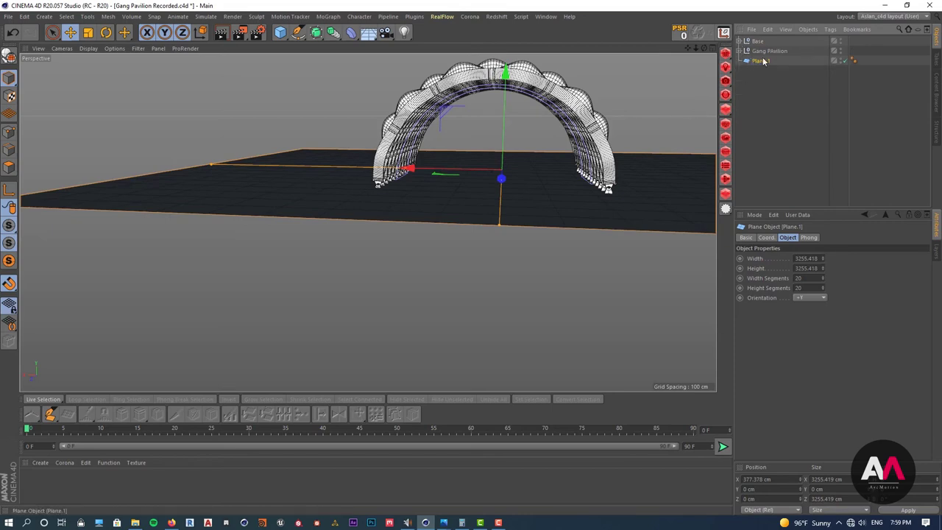
pyautogui.click(769, 50)
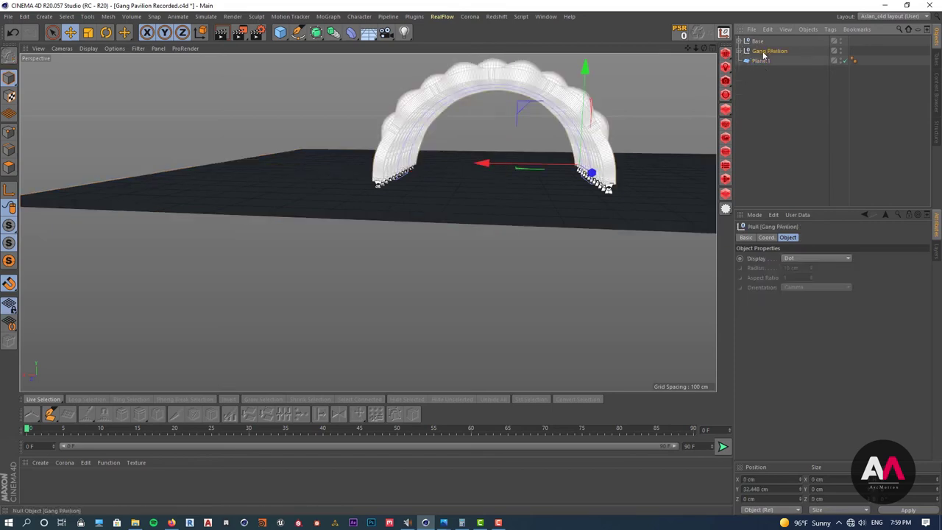
# Examine the connectors under both sides of the pavilion and the contents of the Gang PAvilion null.
pyautogui.keyDown('alt'); pyautogui.moveTo(527, 129); pyautogui.dragTo(618, 126); pyautogui.keyUp('alt')
pyautogui.keyDown('alt'); pyautogui.moveTo(248, 145); pyautogui.dragTo(298, 157, button='right'); pyautogui.keyUp('alt')
pyautogui.keyDown('alt'); pyautogui.moveTo(298, 157); pyautogui.dragTo(324, 159); pyautogui.keyUp('alt')
pyautogui.scroll(-3, 324, 158)
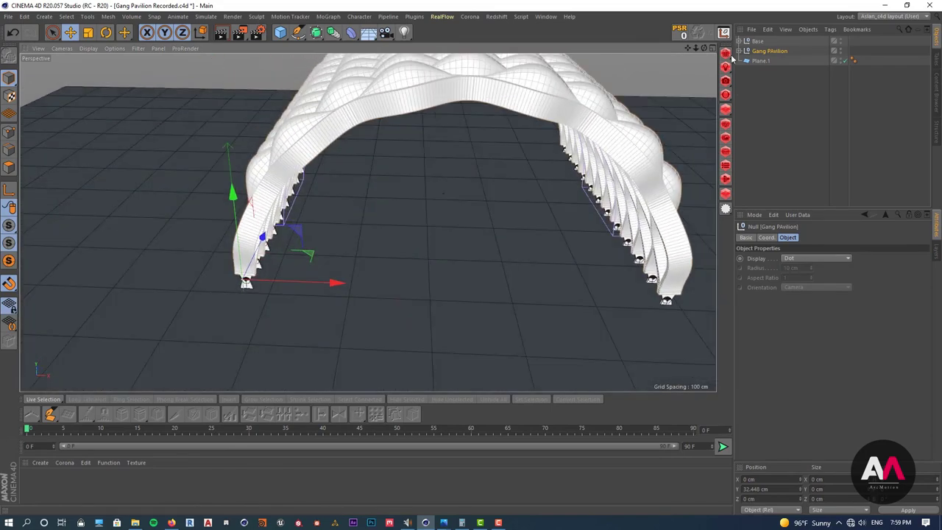
pyautogui.click(747, 50)
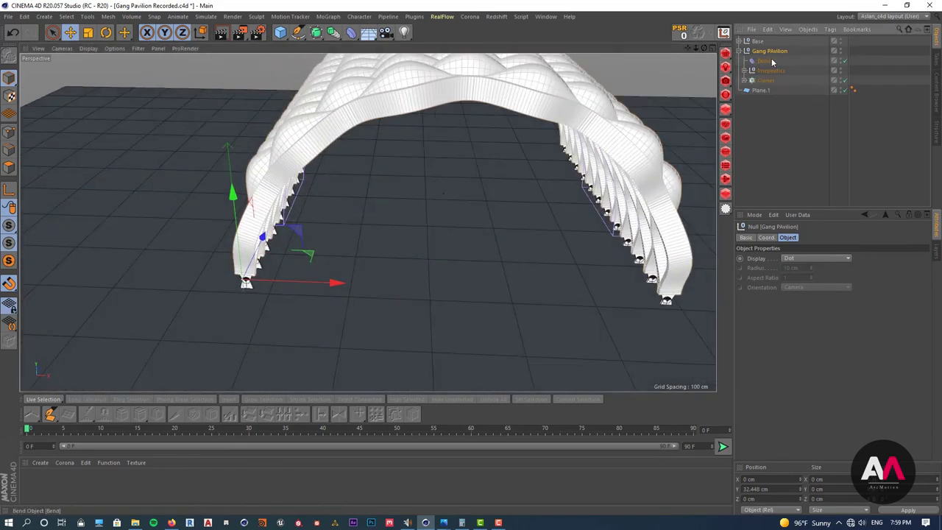
pyautogui.click(756, 42)
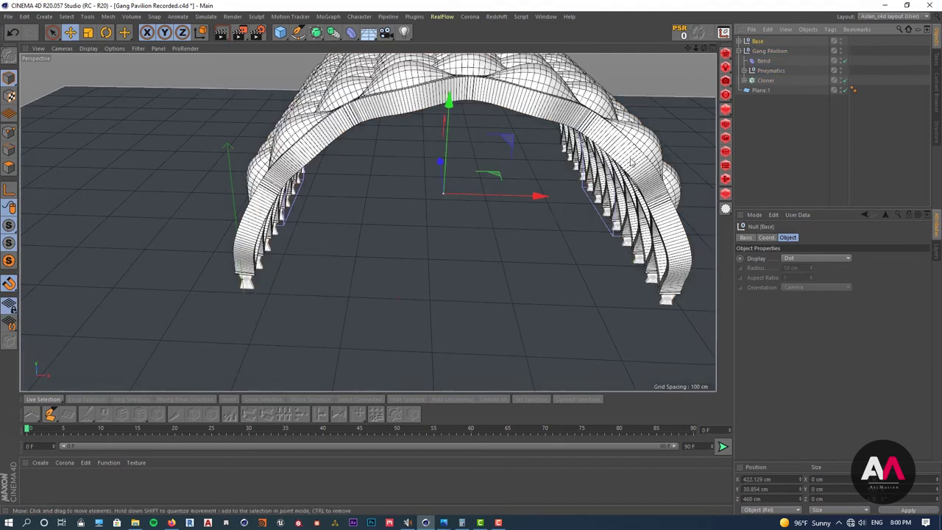
pyautogui.click(747, 51)
pyautogui.scroll(-3, 400, 169)
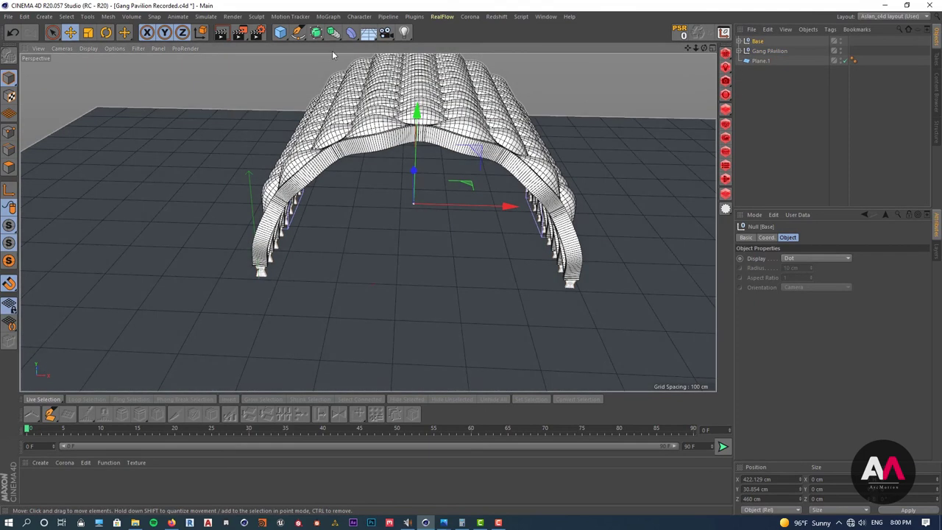
pyautogui.click(282, 33)
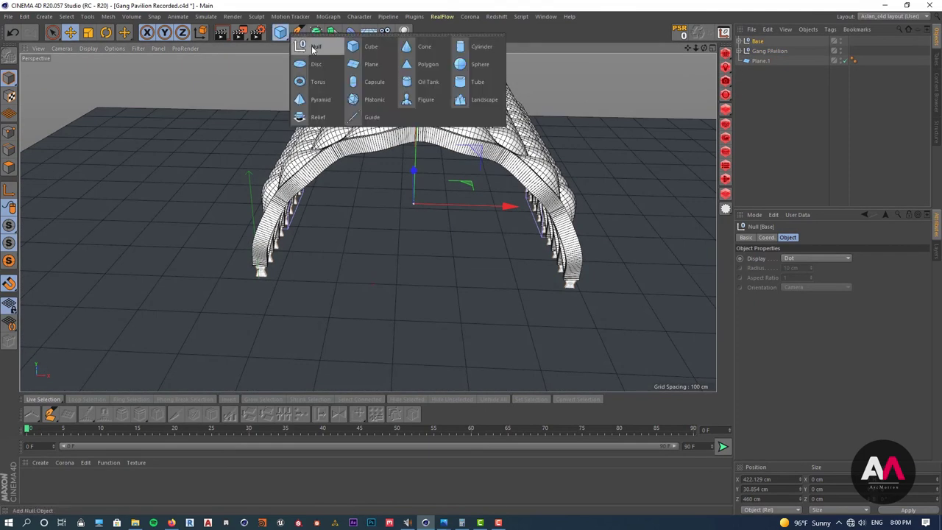
pyautogui.click(315, 47)
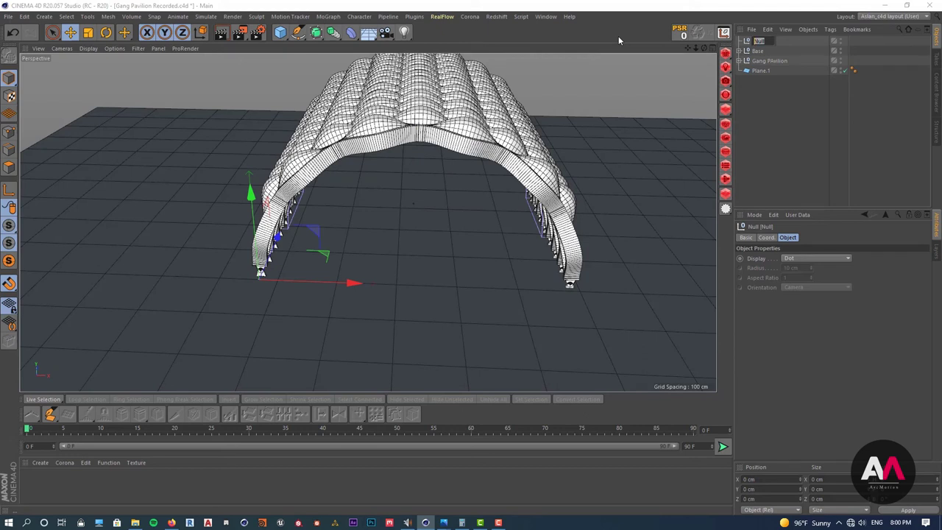
pyautogui.write('Gang S')
pyautogui.write('Avilion')
pyautogui.press('Return')
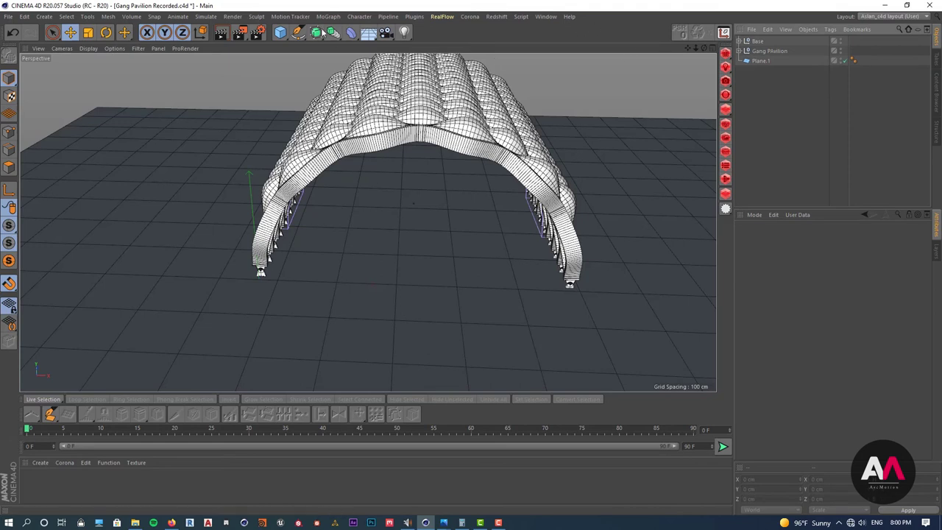
# Add a null object and name it Gangs Pavilion.
pyautogui.moveTo(281, 32); pyautogui.dragTo(309, 43)
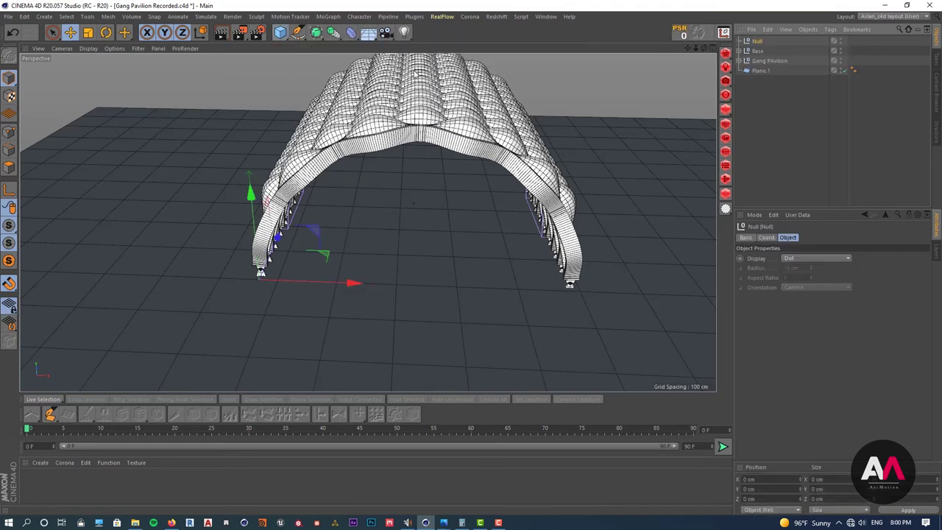
pyautogui.doubleClick(756, 42)
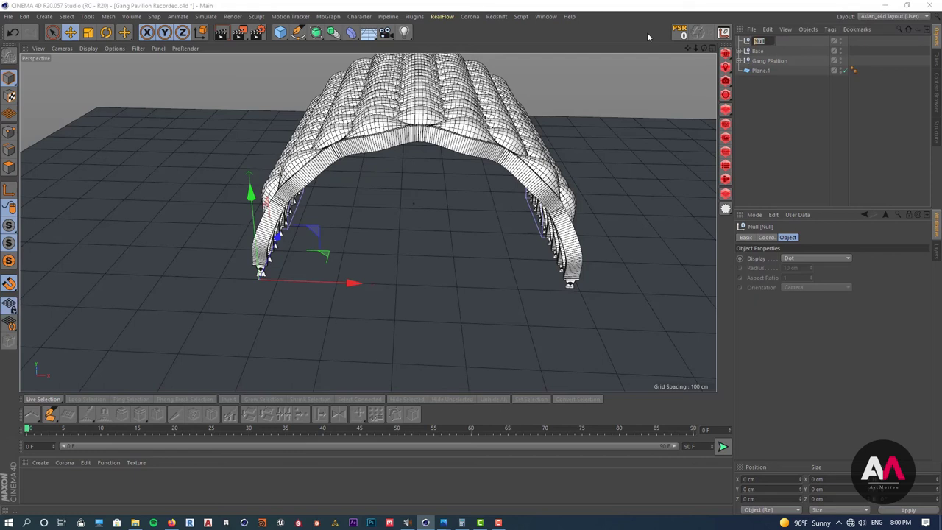
pyautogui.write('Gangs')
pyautogui.write(' Pavilion')
pyautogui.press('Return')
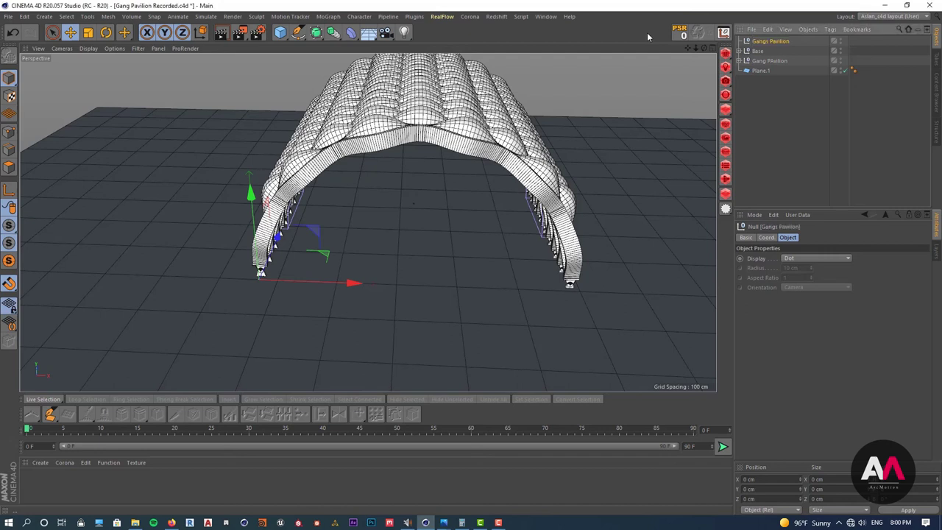
# Rename the existing Gang PAvilion null to Structure.
pyautogui.click(770, 61)
pyautogui.doubleClick(770, 61)
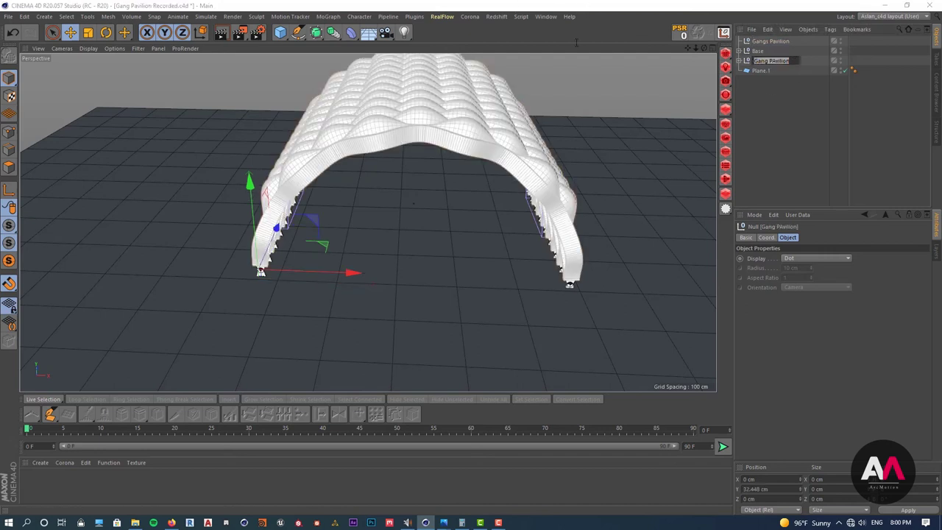
pyautogui.write('Structure')
pyautogui.press('Return')
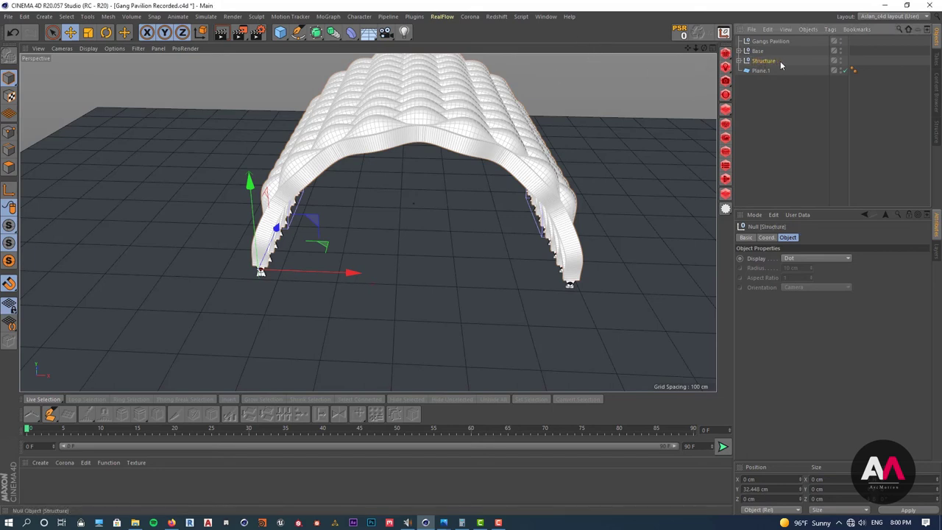
# Nest the Base and Structure nulls inside the Gangs Pavilion null and collapse the hierarchy.
pyautogui.keyDown('ctrl'); pyautogui.click(757, 51); pyautogui.keyUp('ctrl')
pyautogui.moveTo(755, 54); pyautogui.dragTo(768, 41)
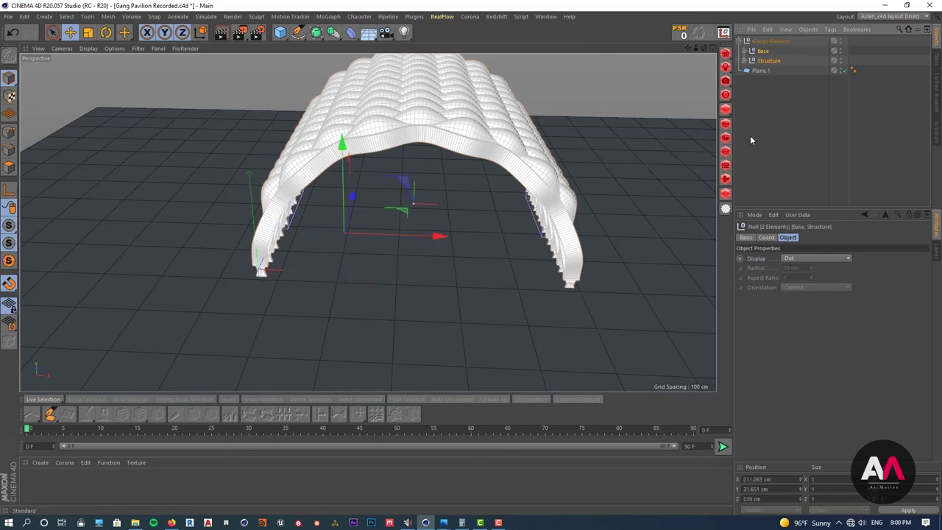
pyautogui.click(770, 42)
pyautogui.keyDown('alt'); pyautogui.moveTo(697, 112); pyautogui.dragTo(386, 221); pyautogui.keyUp('alt')
pyautogui.scroll(3, 418, 155)
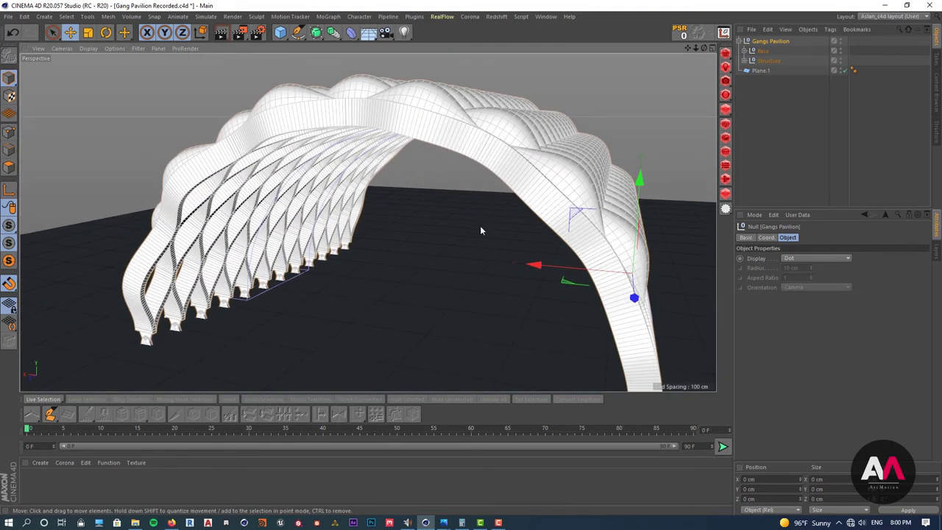
pyautogui.scroll(-3, 345, 193)
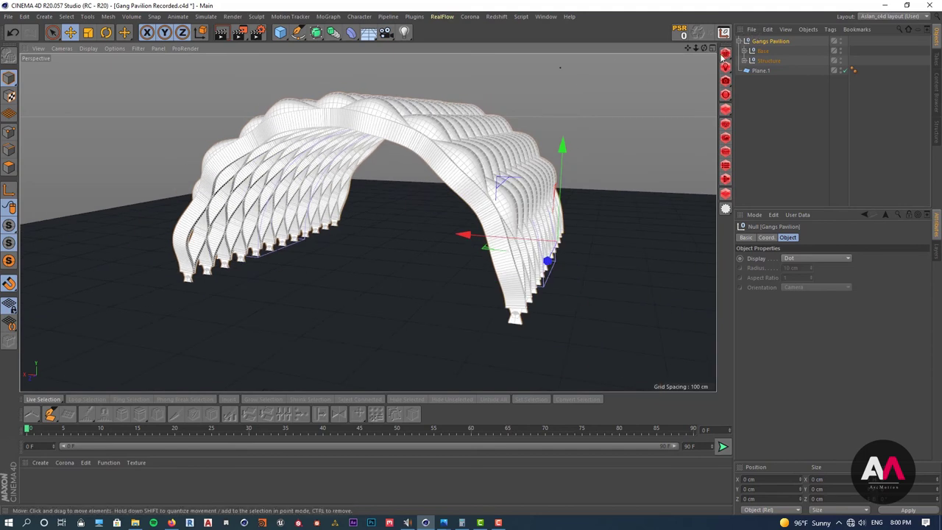
pyautogui.click(745, 42)
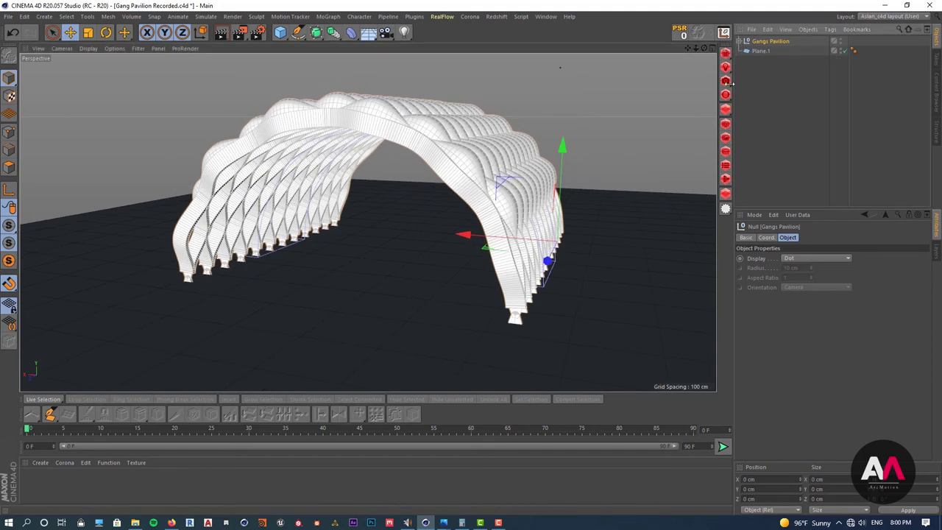
# Add a Figure primitive to the scene.
pyautogui.click(280, 31)
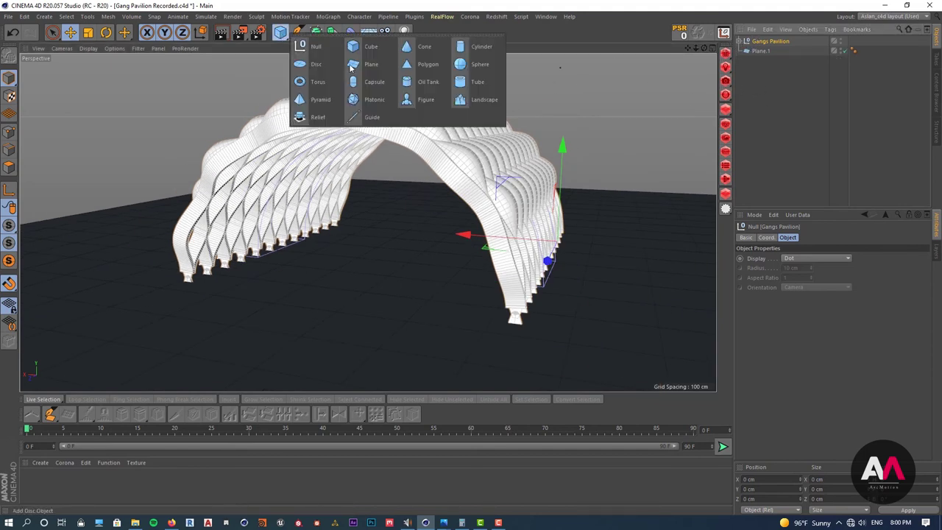
pyautogui.click(424, 101)
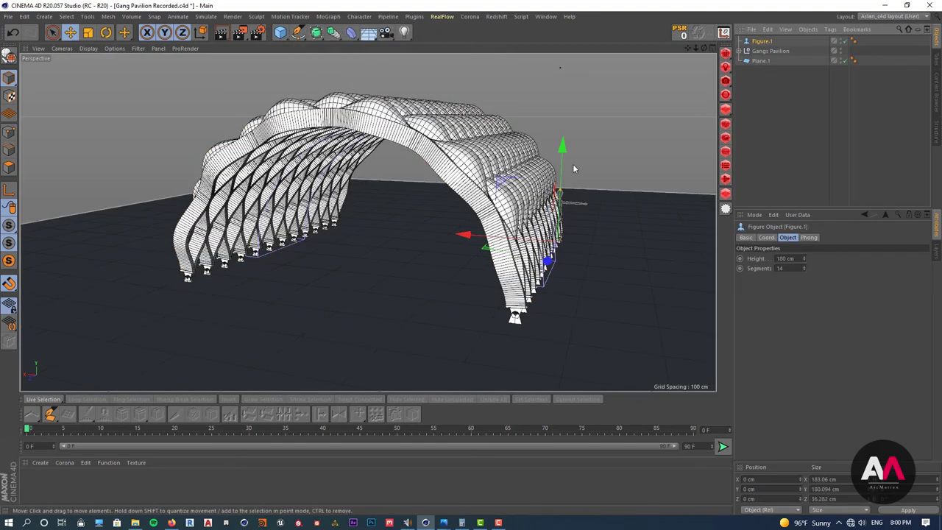
# Move the figure along the X axis to about 430 cm, centring it in the pavilion's front arch opening.
pyautogui.keyDown('alt'); pyautogui.moveTo(575, 168); pyautogui.dragTo(471, 198); pyautogui.keyUp('alt')
pyautogui.keyDown('alt'); pyautogui.moveTo(368, 222); pyautogui.dragTo(497, 221); pyautogui.keyUp('alt')
pyautogui.keyDown('alt'); pyautogui.moveTo(442, 221); pyautogui.dragTo(338, 221, button='right'); pyautogui.keyUp('alt')
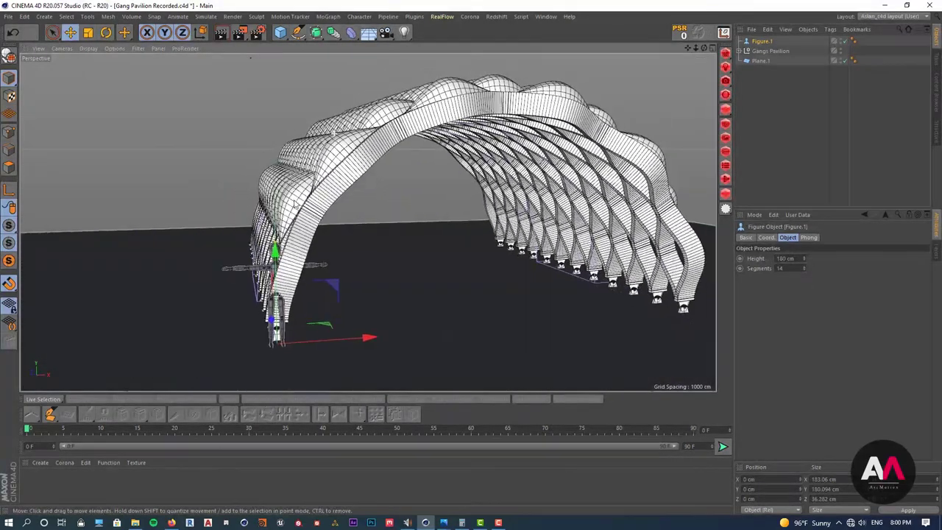
pyautogui.moveTo(340, 339); pyautogui.dragTo(539, 339)
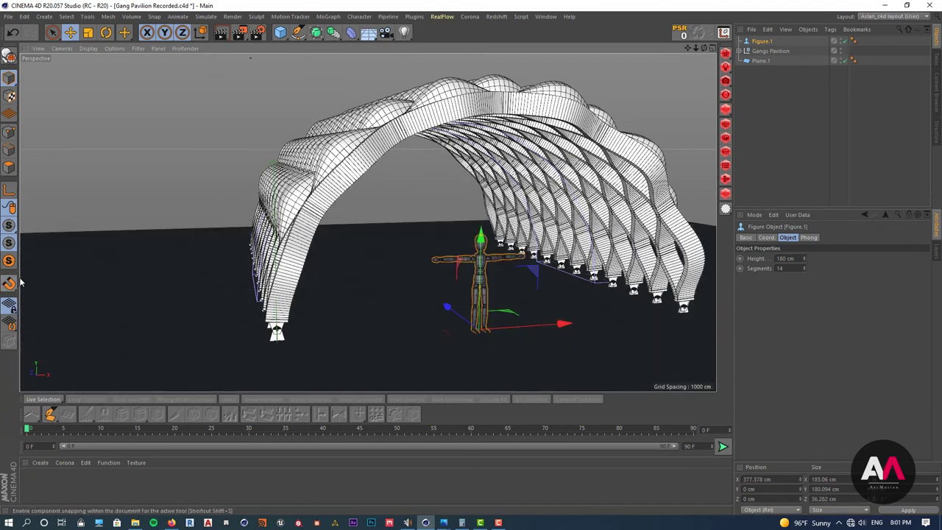
pyautogui.keyDown('alt'); pyautogui.moveTo(269, 300); pyautogui.dragTo(436, 213); pyautogui.keyUp('alt')
pyautogui.keyDown('alt'); pyautogui.moveTo(433, 249); pyautogui.dragTo(432, 204, button='right'); pyautogui.keyUp('alt')
pyautogui.keyDown('alt'); pyautogui.moveTo(532, 241); pyautogui.dragTo(536, 259); pyautogui.keyUp('alt')
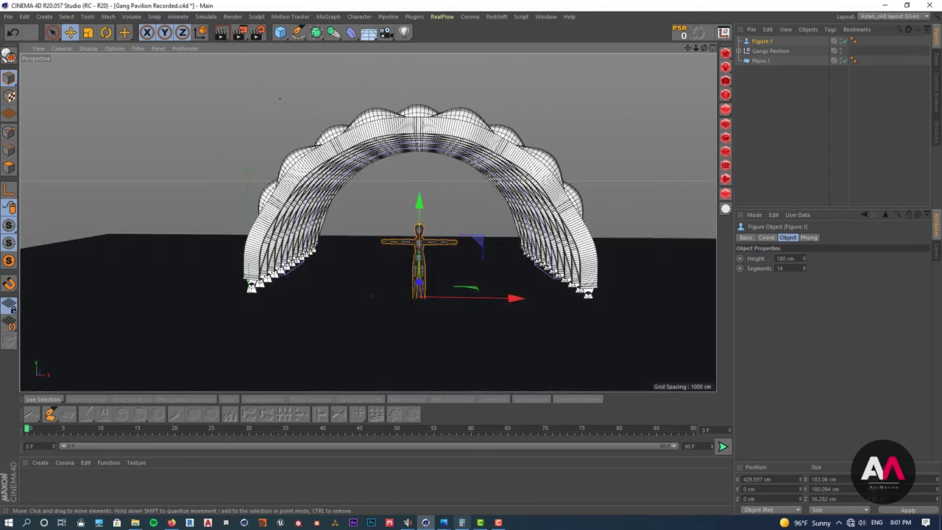
# Switch to the lincoln-park-nature-boardwalk-session-0001.jpg reference in Photos and examine the real pavilion's bases, lattice and people.
pyautogui.moveTo(444, 523)
pyautogui.click(556, 435)
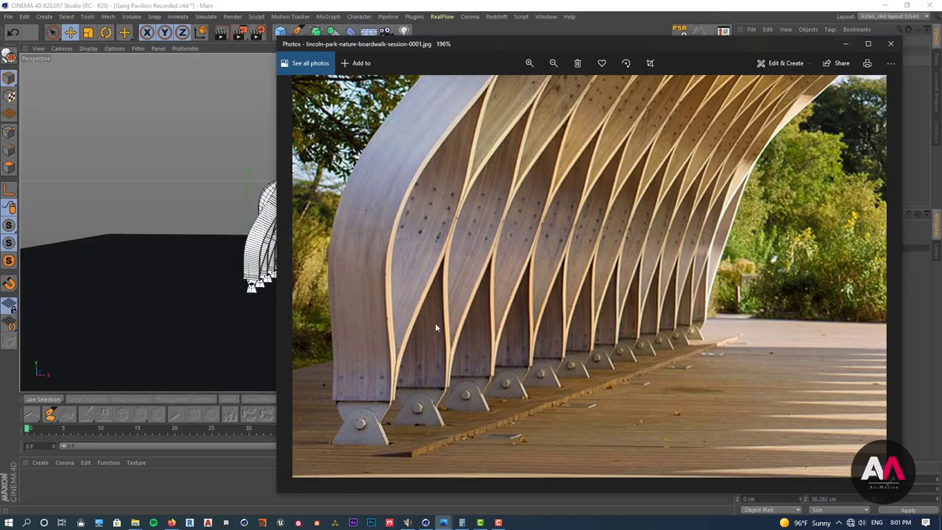
pyautogui.scroll(-4, 438, 329)
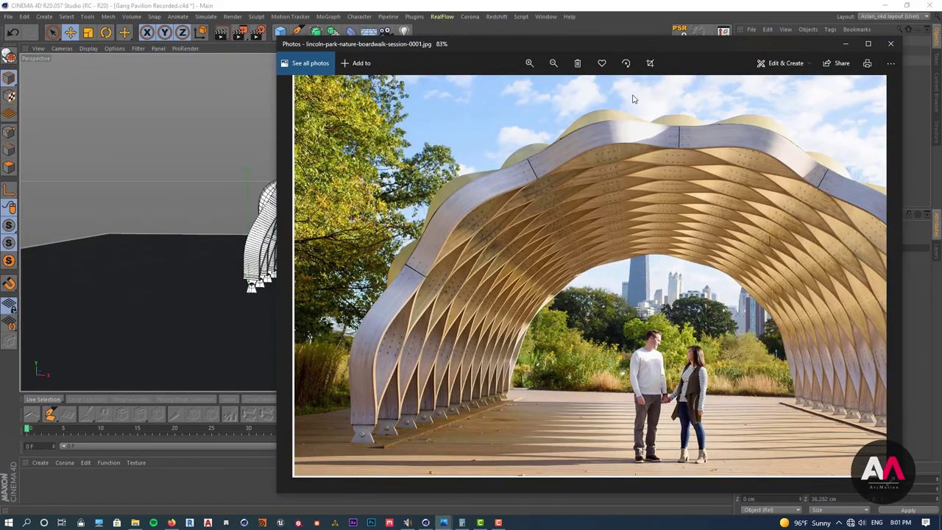
pyautogui.moveTo(639, 45); pyautogui.dragTo(70, 36)
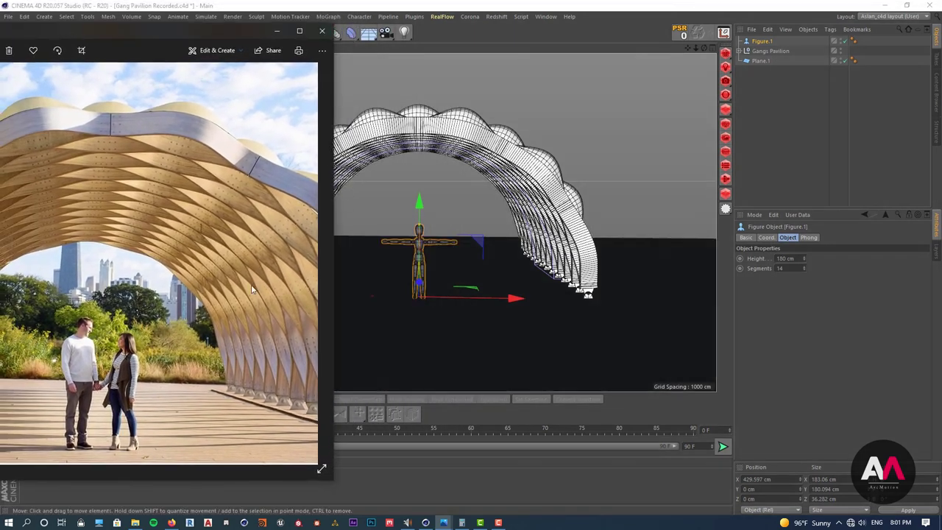
pyautogui.scroll(-1, 256, 304)
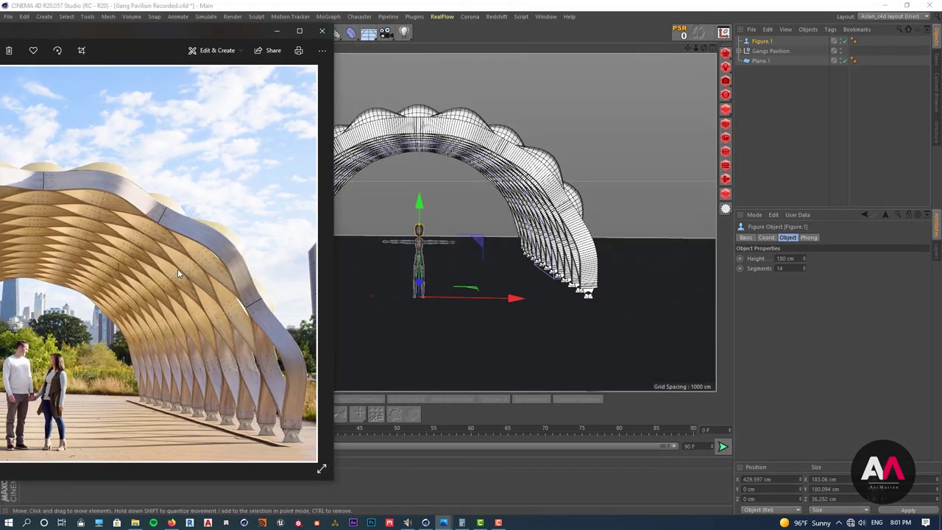
pyautogui.scroll(1, 177, 270)
pyautogui.scroll(1, 156, 137)
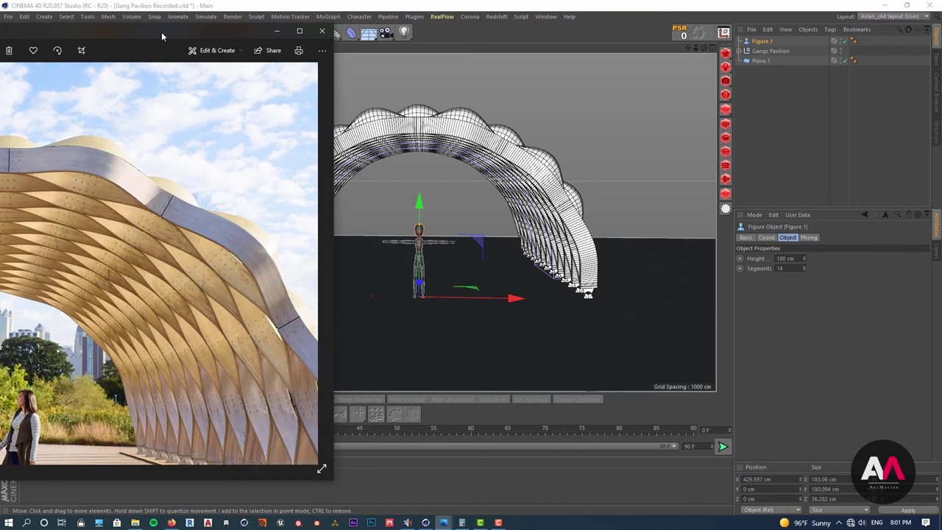
# Place the reference photo beside the model and compare the figure's scale against the arch with the people in the photo.
pyautogui.moveTo(162, 35); pyautogui.dragTo(929, 31)
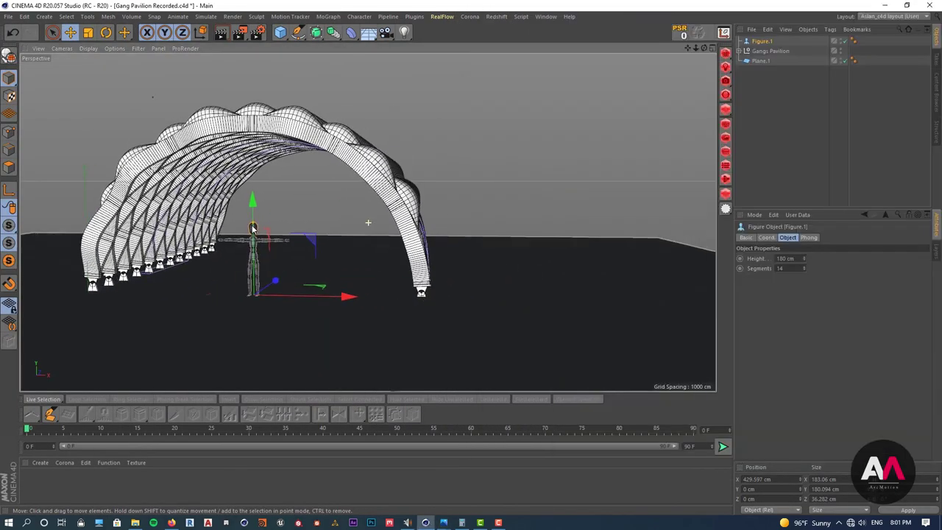
pyautogui.click(252, 263)
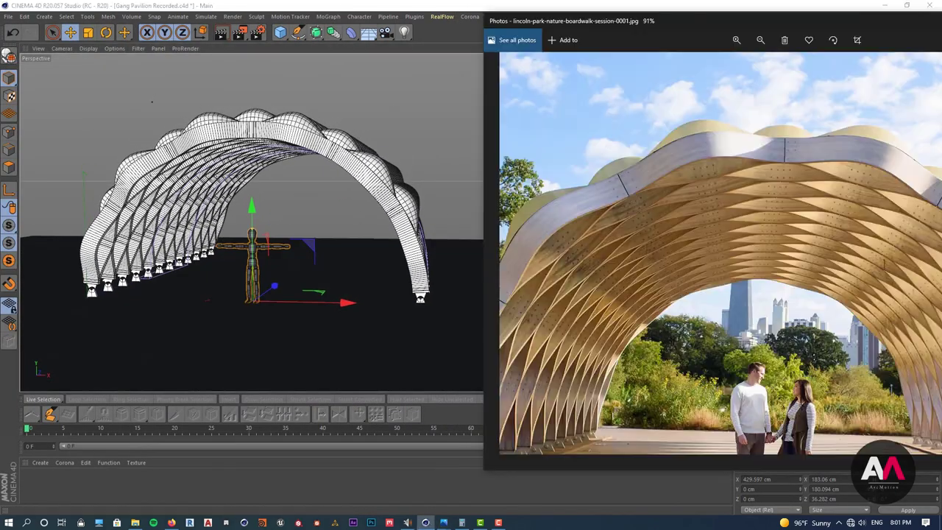
pyautogui.click(833, 108)
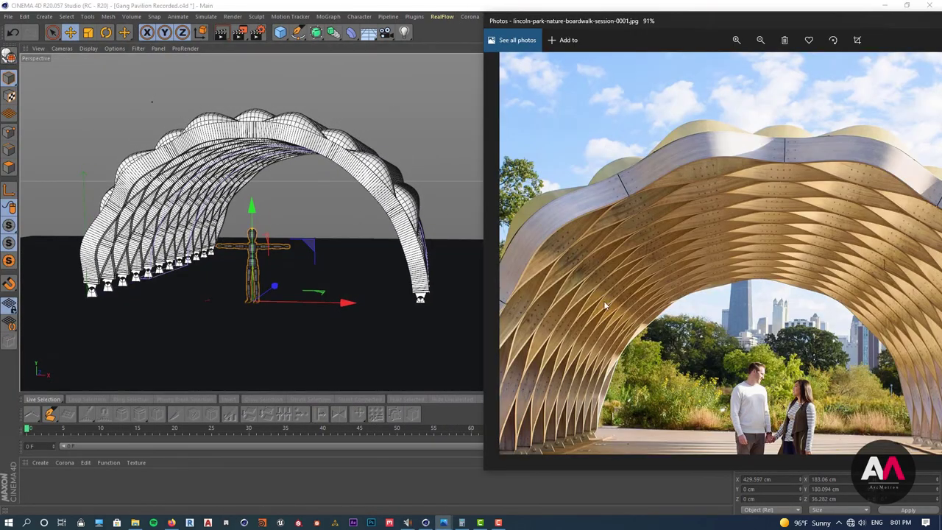
pyautogui.scroll(-3, 742, 322)
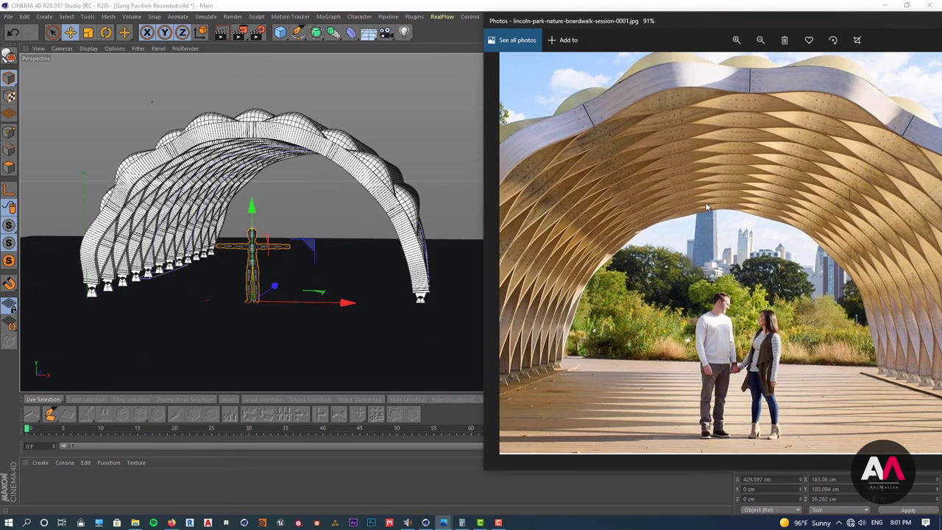
pyautogui.scroll(-1, 701, 283)
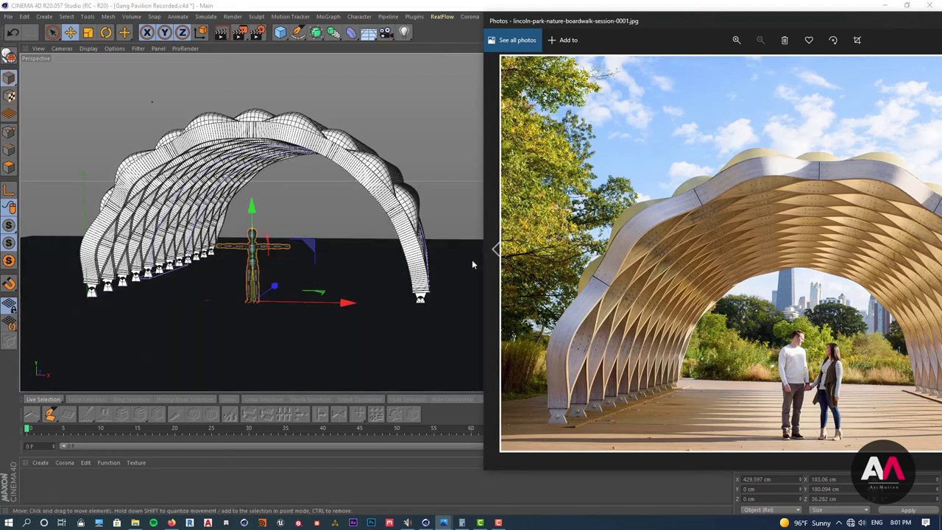
# Return to Cinema 4D and examine the pavilion and figure from the front and both sides, checking the panels, lattice and bases.
pyautogui.keyDown('alt'); pyautogui.moveTo(289, 195); pyautogui.dragTo(423, 190); pyautogui.keyUp('alt')
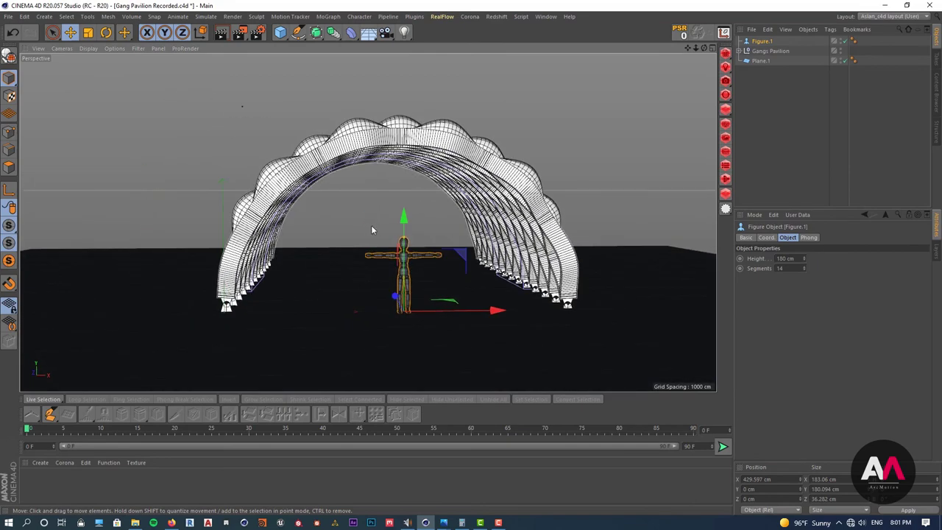
pyautogui.keyDown('alt'); pyautogui.moveTo(371, 226); pyautogui.dragTo(350, 238); pyautogui.keyUp('alt')
pyautogui.keyDown('alt'); pyautogui.moveTo(433, 213); pyautogui.dragTo(376, 263, button='middle'); pyautogui.keyUp('alt')
pyautogui.keyDown('alt'); pyautogui.moveTo(171, 141); pyautogui.dragTo(354, 213); pyautogui.keyUp('alt')
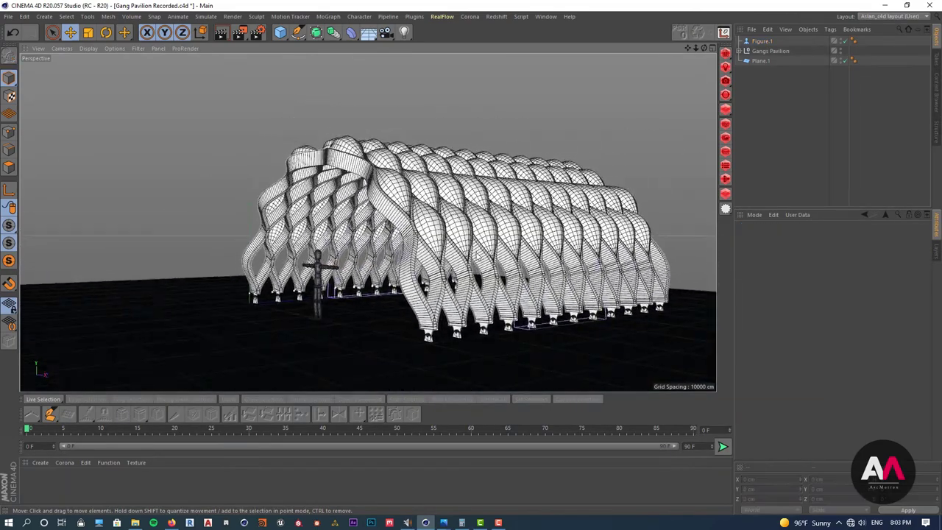
pyautogui.keyDown('alt'); pyautogui.moveTo(477, 257); pyautogui.dragTo(458, 260, button='middle'); pyautogui.keyUp('alt')
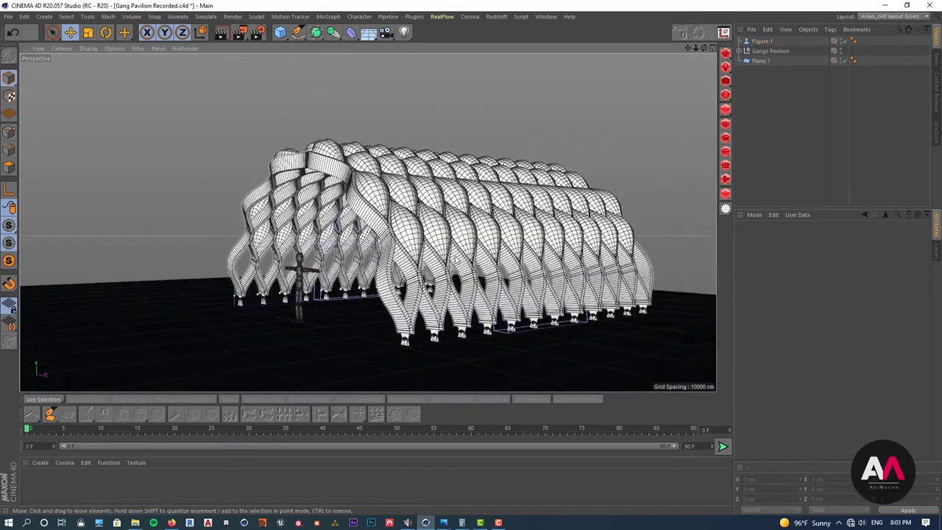
pyautogui.scroll(1, 512, 263)
pyautogui.moveTo(516, 262)
pyautogui.keyDown('alt'); pyautogui.mouseDown(button='middle')
pyautogui.moveTo(503, 253)
pyautogui.moveTo(508, 263)
pyautogui.mouseUp(button='middle'); pyautogui.keyUp('alt')
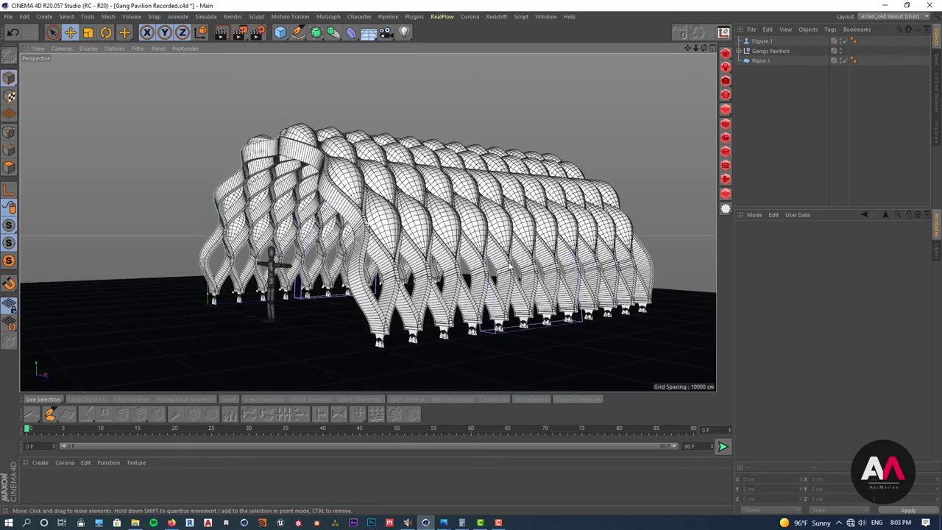
pyautogui.keyDown('alt'); pyautogui.moveTo(419, 260); pyautogui.dragTo(472, 254); pyautogui.keyUp('alt')
pyautogui.keyDown('alt'); pyautogui.moveTo(461, 255); pyautogui.dragTo(469, 257, button='middle'); pyautogui.keyUp('alt')
pyautogui.keyDown('alt'); pyautogui.moveTo(474, 258); pyautogui.dragTo(595, 245); pyautogui.keyUp('alt')
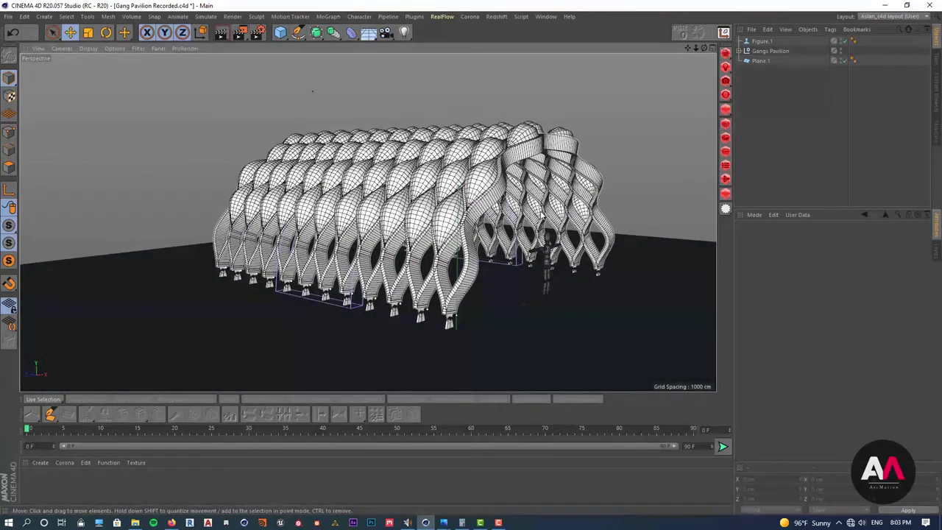
pyautogui.keyDown('alt'); pyautogui.moveTo(528, 212); pyautogui.dragTo(501, 240); pyautogui.keyUp('alt')
pyautogui.scroll(2, 503, 246)
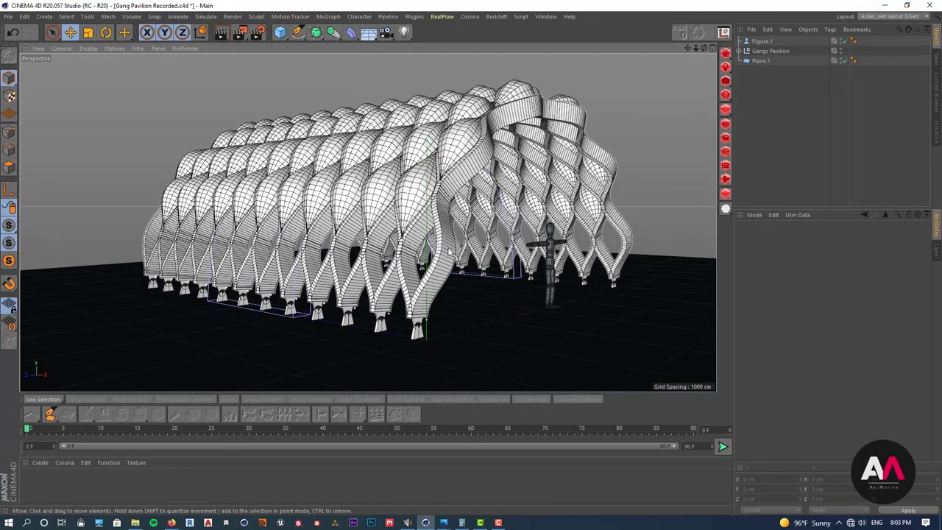
pyautogui.scroll(-2, 446, 256)
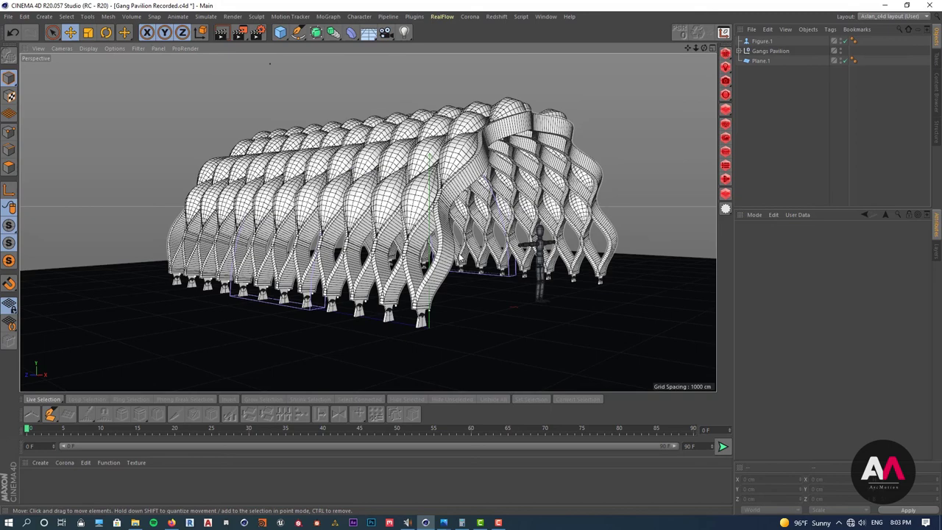
pyautogui.scroll(2, 452, 248)
pyautogui.scroll(-1, 456, 242)
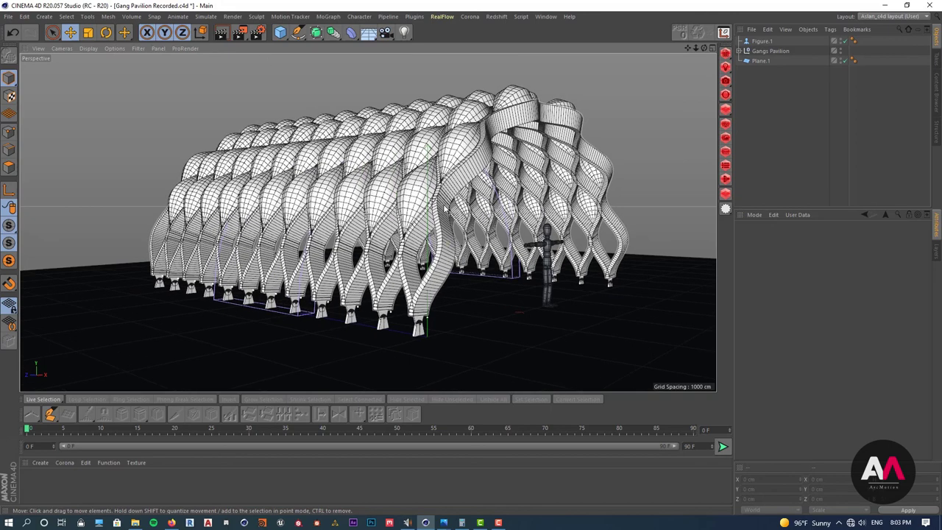
pyautogui.keyDown('alt'); pyautogui.moveTo(449, 229); pyautogui.dragTo(362, 236); pyautogui.keyUp('alt')
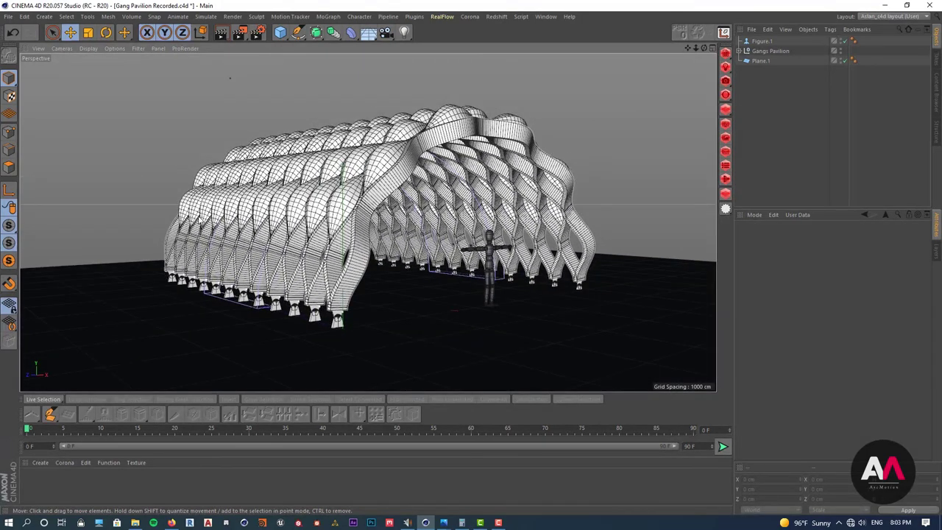
pyautogui.keyDown('alt'); pyautogui.moveTo(199, 219); pyautogui.dragTo(193, 212); pyautogui.keyUp('alt')
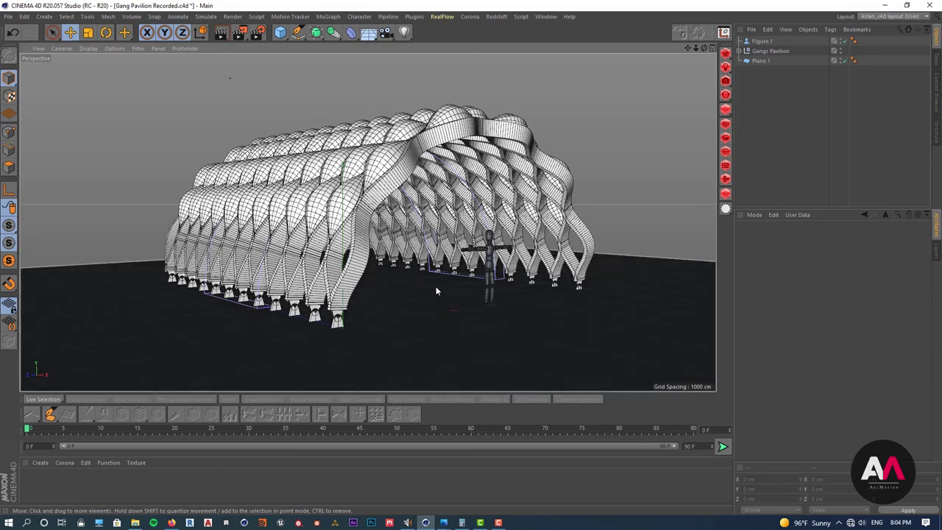
pyautogui.keyDown('alt'); pyautogui.moveTo(434, 279); pyautogui.dragTo(435, 256); pyautogui.keyUp('alt')
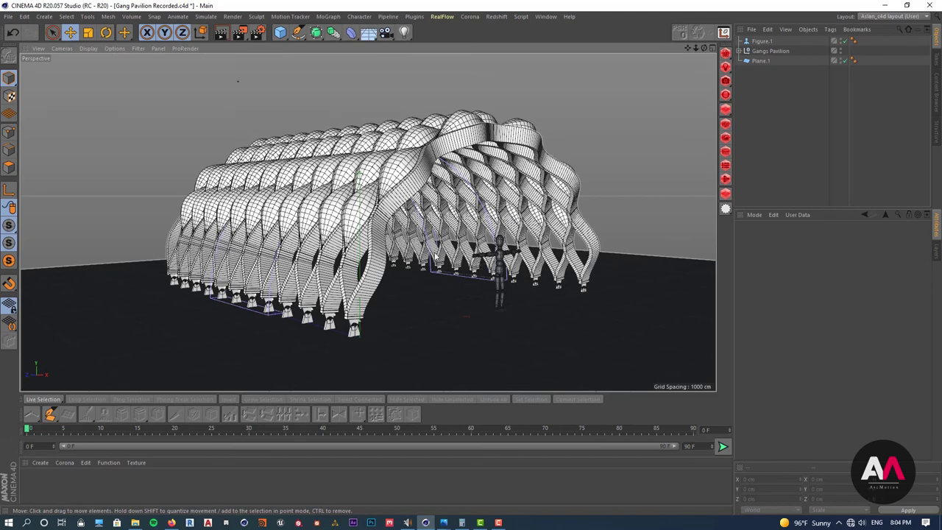